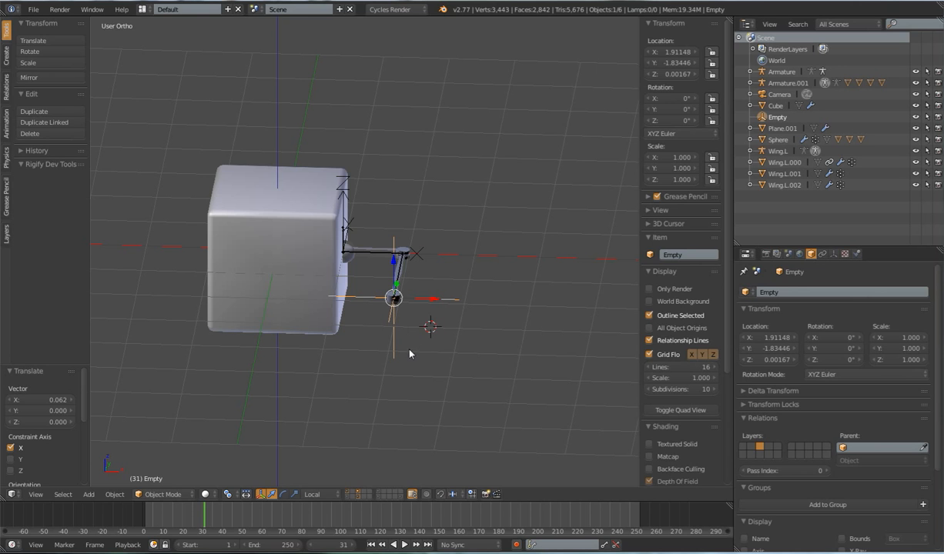
Step: Test the arm's bend by moving the Empty twice beside the cube, ending at about X 2.04, Y -1.58, Z 0.62
key("g")
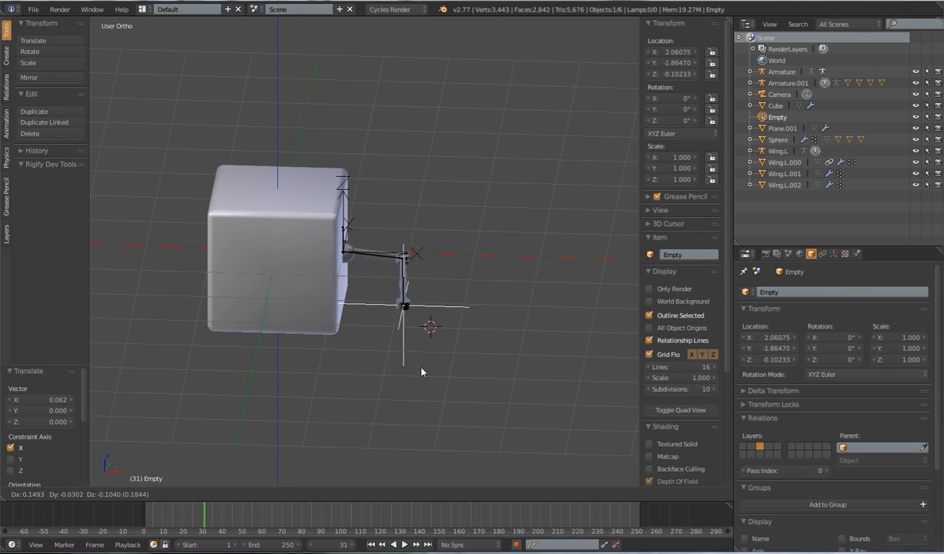
left_click(414, 338)
right_click(368, 262)
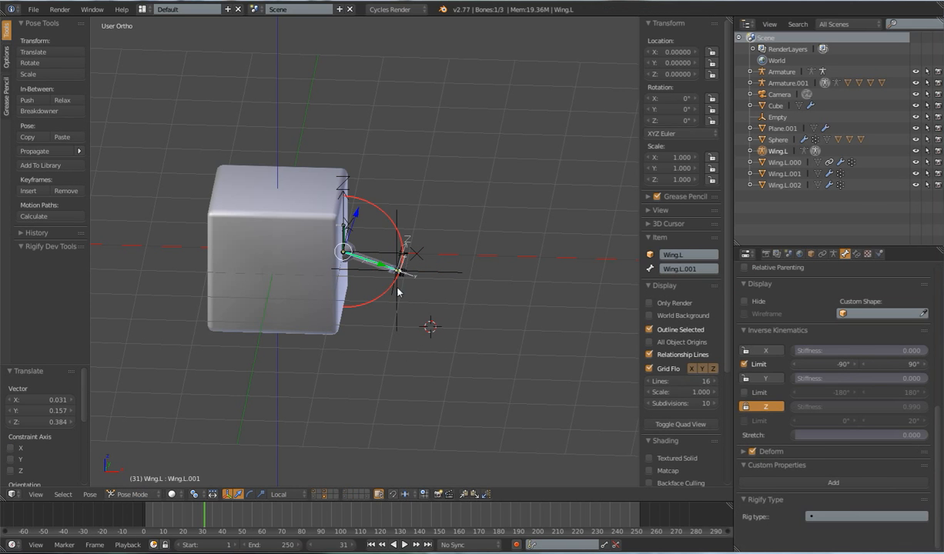
right_click(398, 291)
key("g")
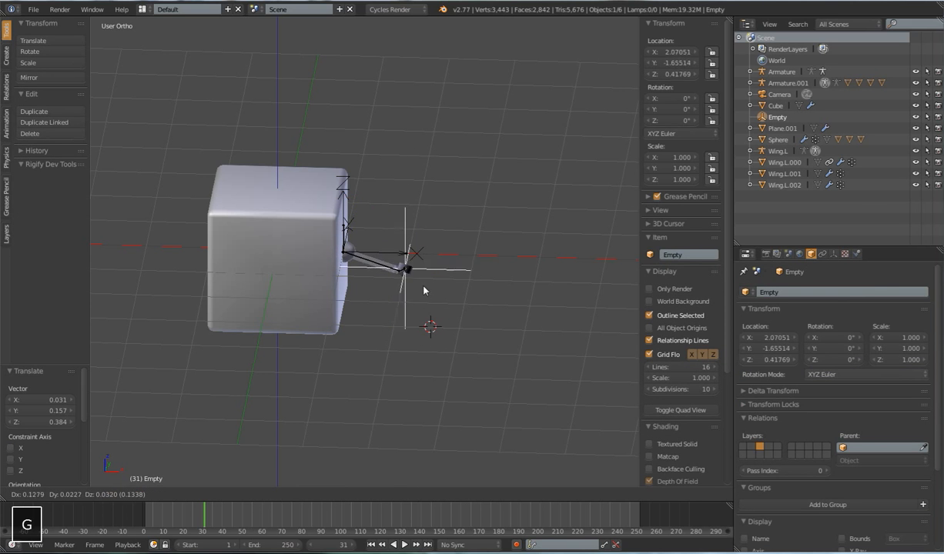
left_click(401, 277)
middle_click_drag(401, 277, 406, 294)
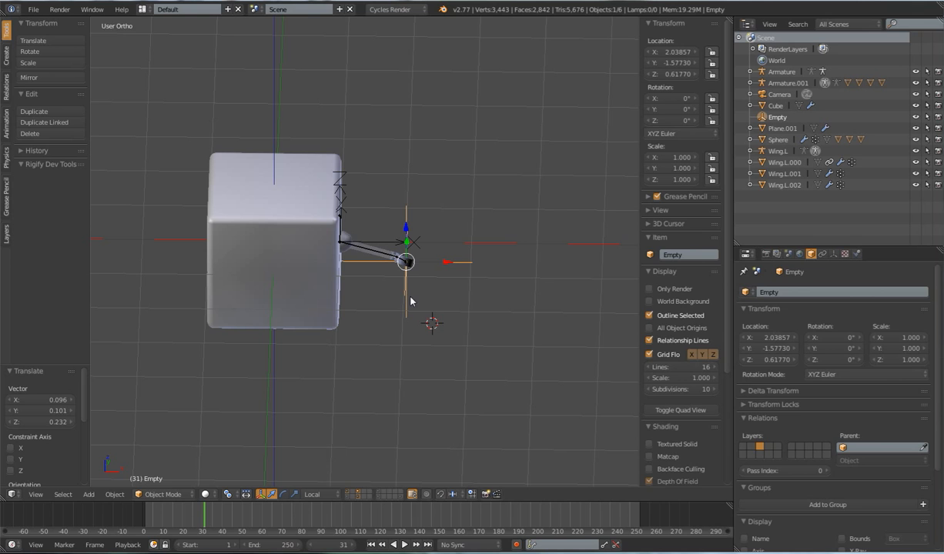
middle_click_drag(410, 299, 419, 314)
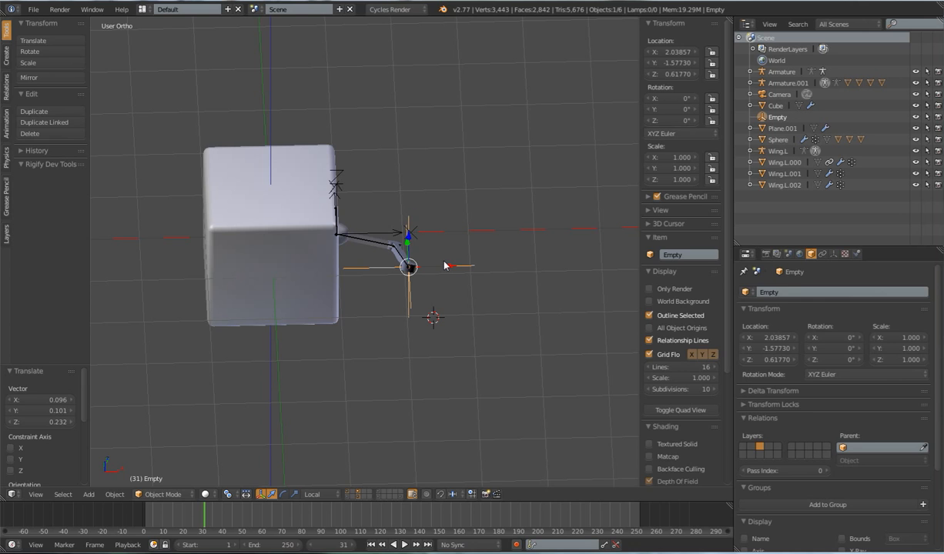
Step: Clear the Empty's location and scale, and show the scene in wireframe shading
key("alt+g")
key("alt+s")
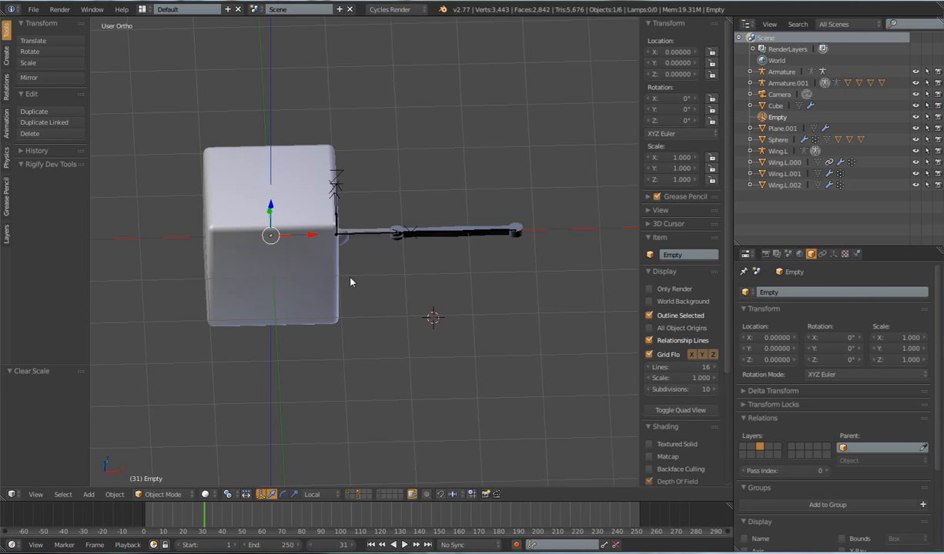
key("z")
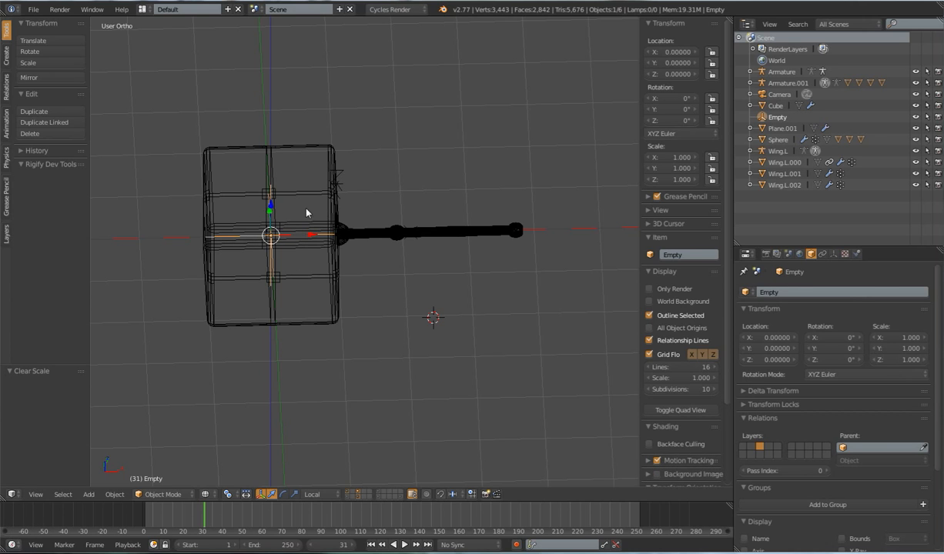
Step: Move the Empty out beside the cube to about X 1.84, Y -0.69, Z -0.76 so the arm folds
scroll(254, 245, "down", 3)
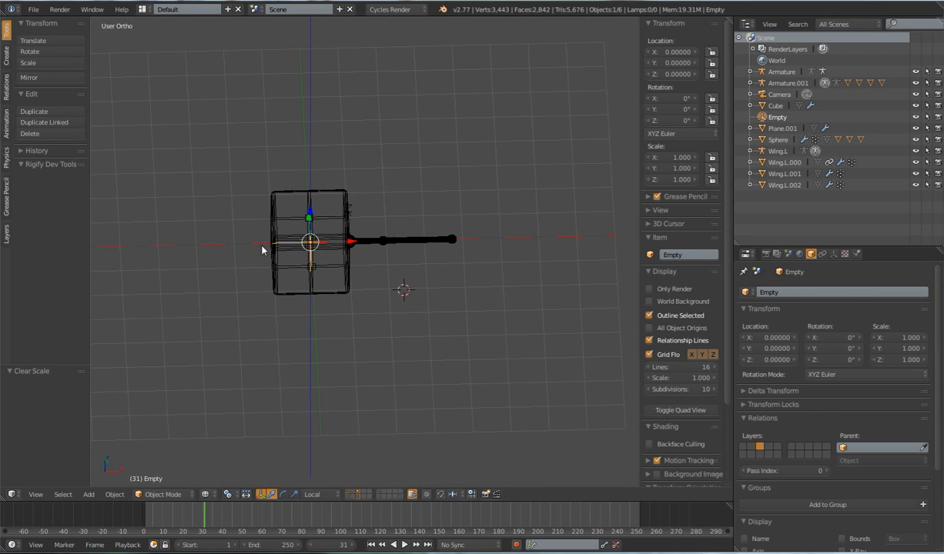
key("g")
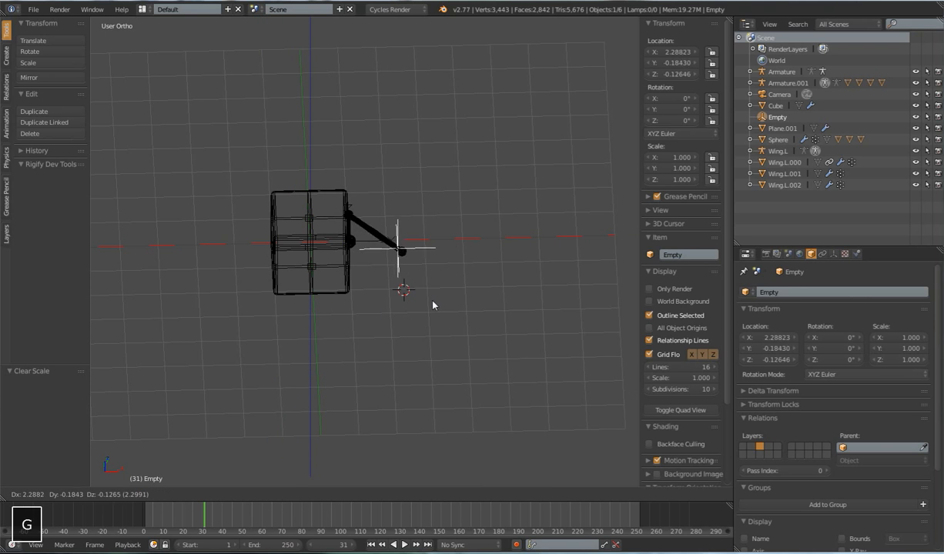
left_click(394, 337)
scroll(395, 334, "up", 3)
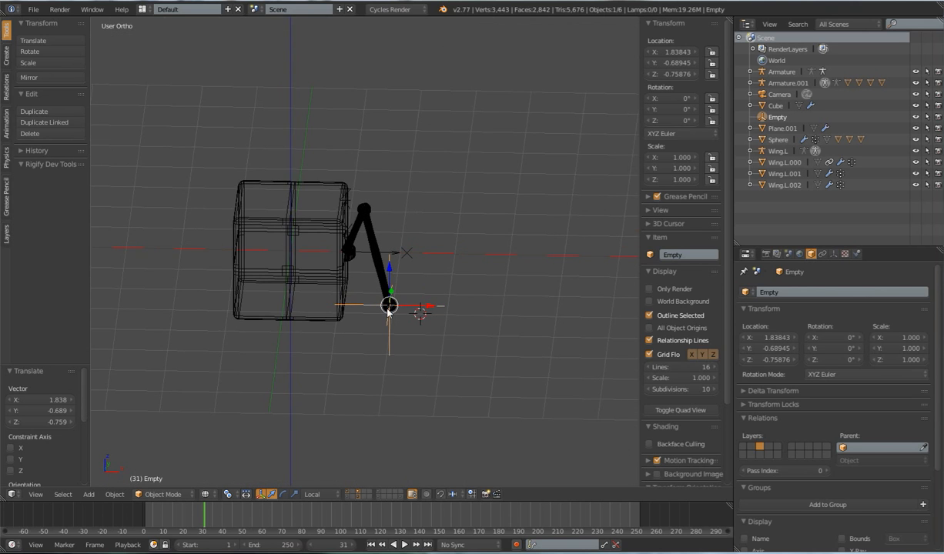
Step: Examine the inverse kinematics axis locks and limits of the arm bones Wing.L.001 and Wing.L.002 against the folded pose
mouse_move(403, 325)
middle_mouse_down()
mouse_move(392, 326)
mouse_move(394, 340)
mouse_move(392, 329)
mouse_move(397, 340)
mouse_move(396, 331)
mouse_move(323, 325)
mouse_move(399, 336)
middle_mouse_up()
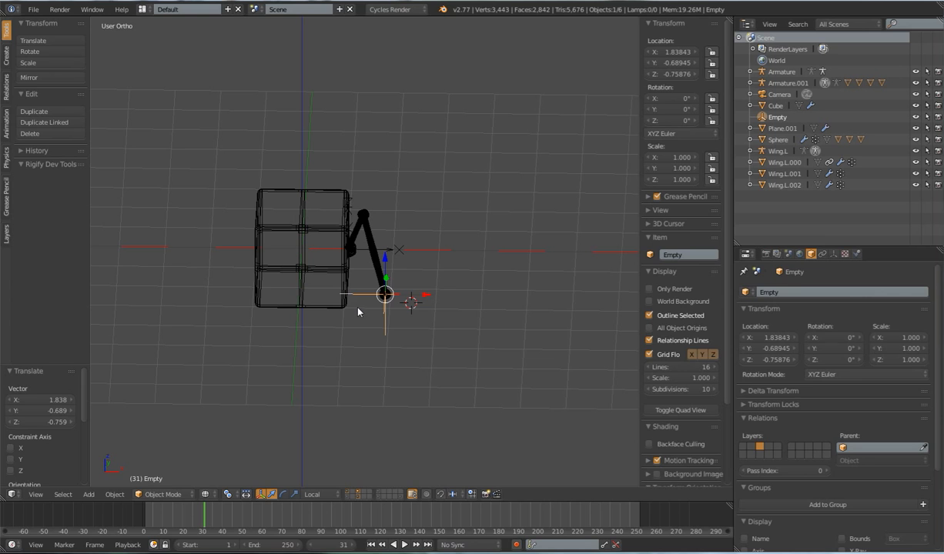
right_click(367, 234)
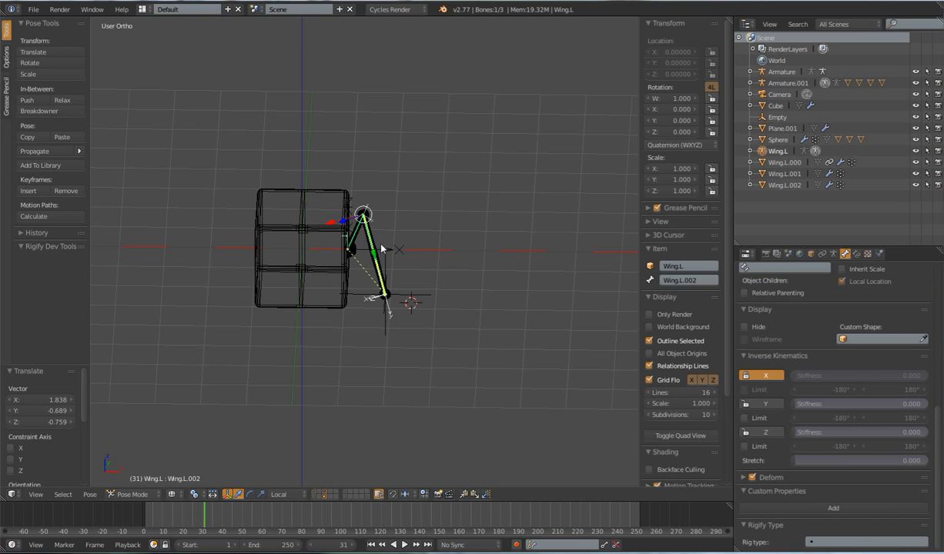
right_click(355, 238)
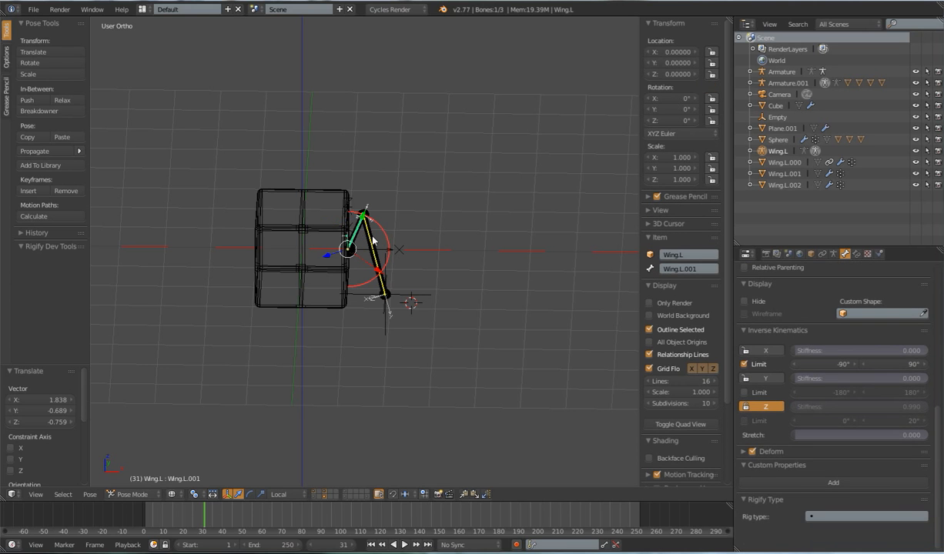
right_click(373, 240)
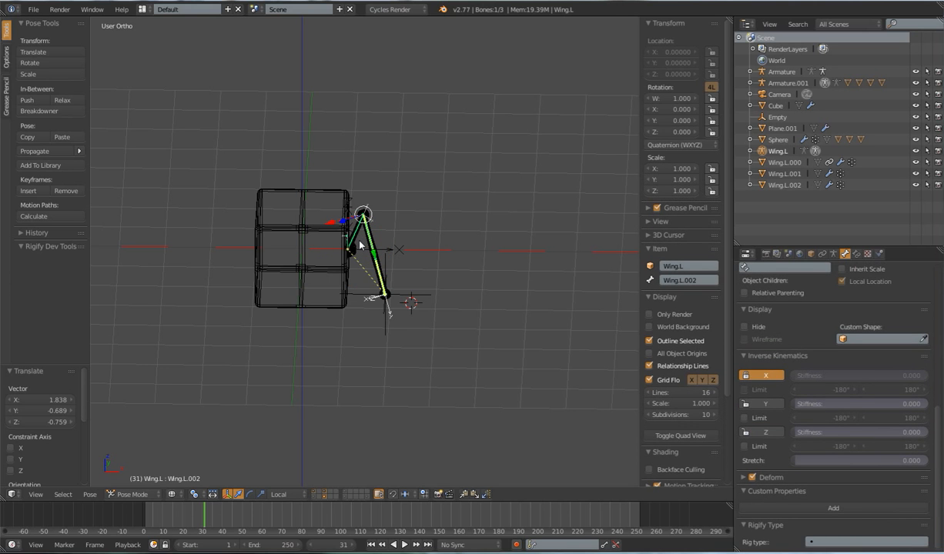
right_click(405, 296)
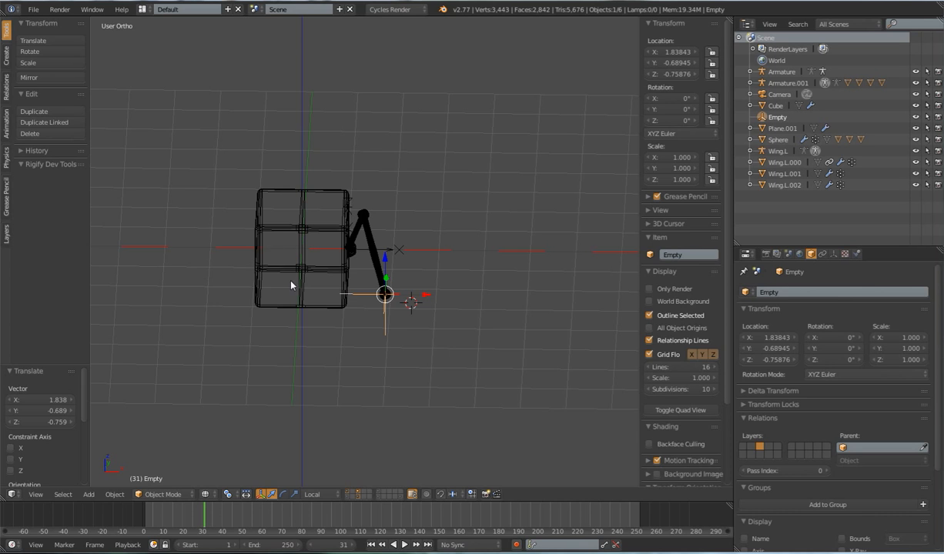
scroll(281, 271, "down", 2)
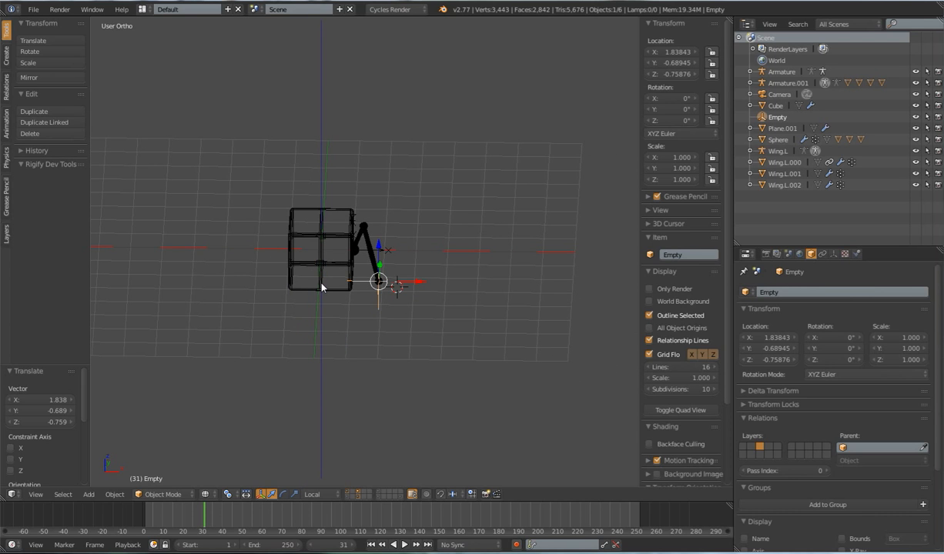
right_click(369, 243)
scroll(378, 296, "up", 3)
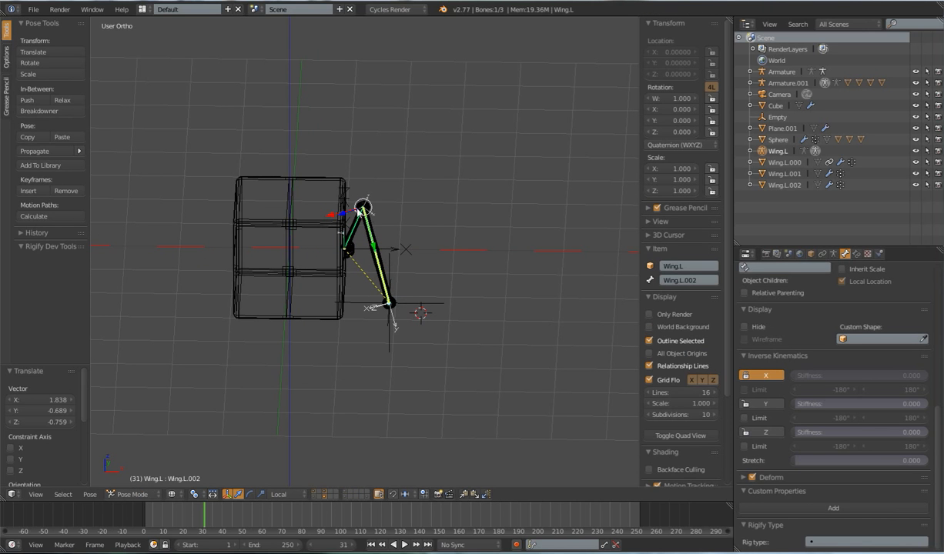
Step: Switch to the layers holding the finished arm and its control rig, and return to solid shading
scroll(395, 273, "down", 3)
middle_click_drag(406, 285, 376, 302)
key("ctrl+Tab")
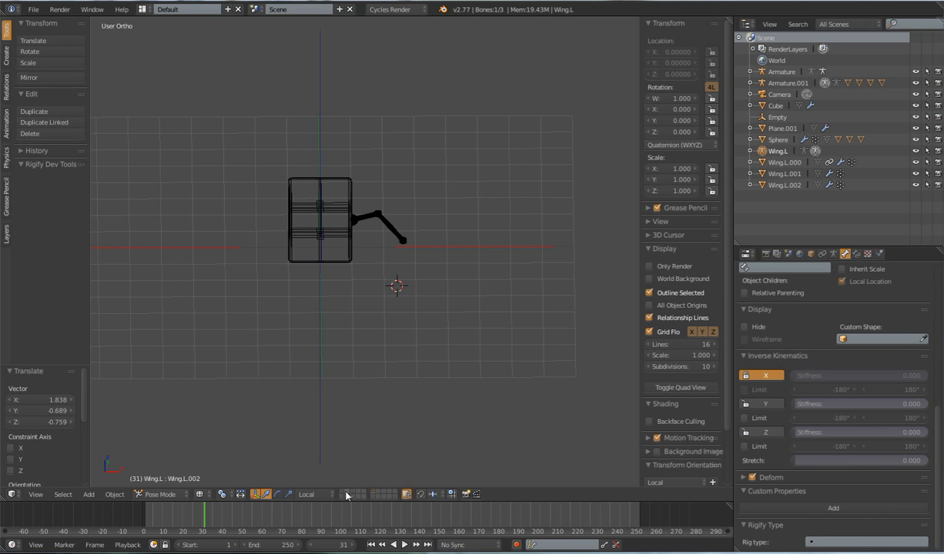
left_click(373, 499, "shift")
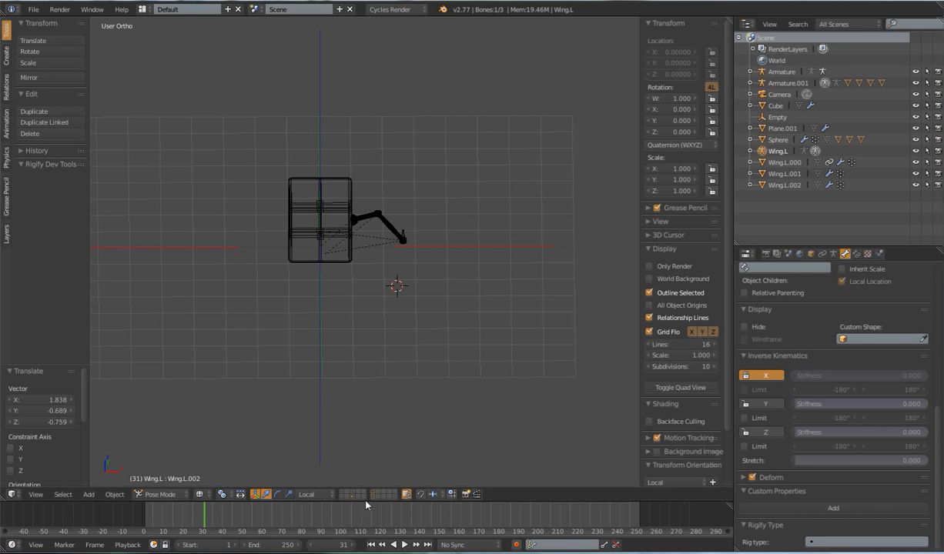
key("z")
Step: Select the CTRL.IK.TARGET.001 bone of Armature.001 and move it to about X 0.82, Y 0.71, Z -0.27
mouse_move(332, 299)
middle_mouse_down()
mouse_move(342, 283)
mouse_move(317, 281)
mouse_move(335, 297)
mouse_move(280, 299)
middle_mouse_up()
right_click(356, 255)
middle_click_drag(341, 268, 324, 314, "shift")
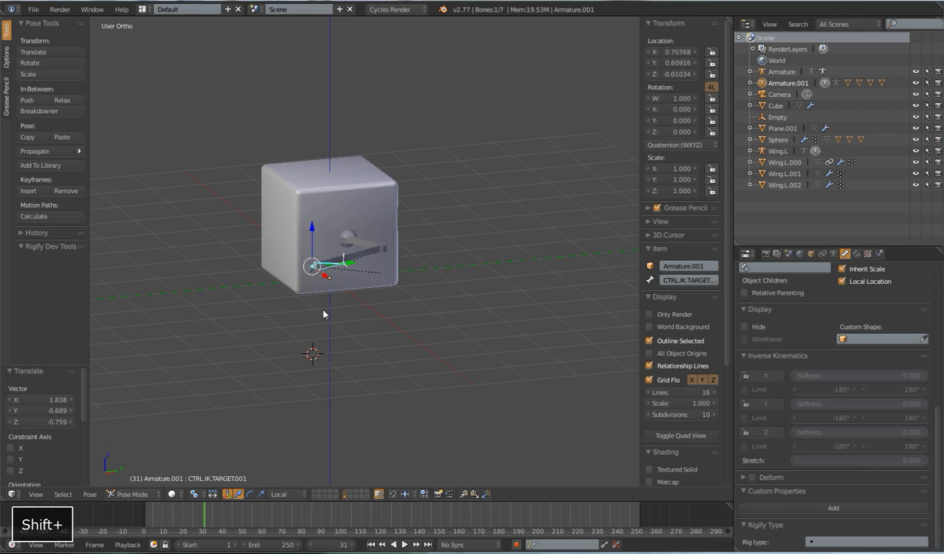
key("g")
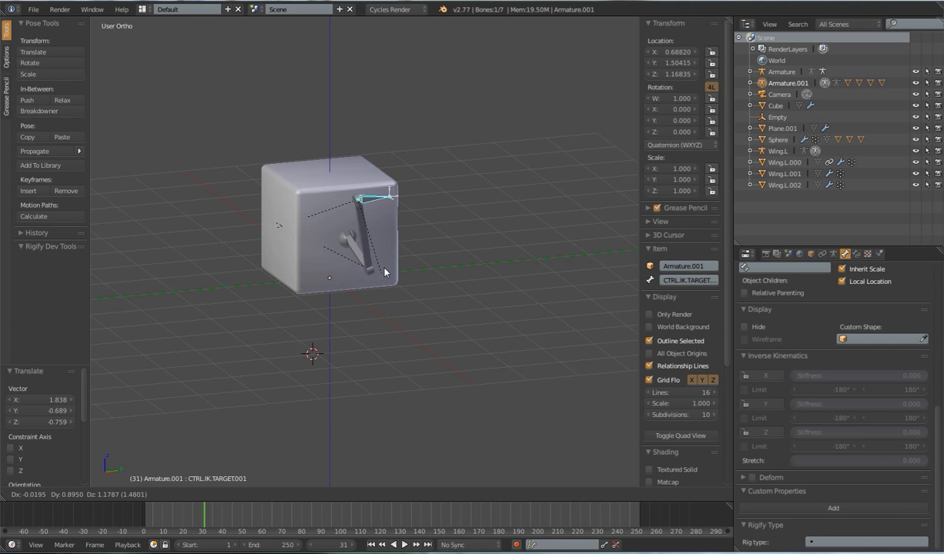
left_click(354, 318)
Step: Bring the CTRL.IK.TARGET.001 bone closer to the cube in two moves, to about X 0.04, Y 0.58, Z -0.20
middle_click_drag(354, 318, 430, 378)
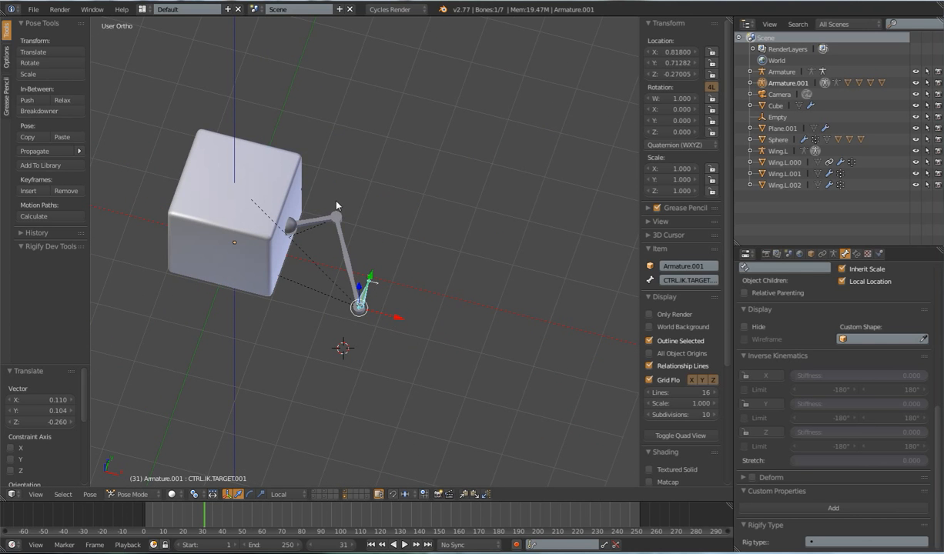
key("g")
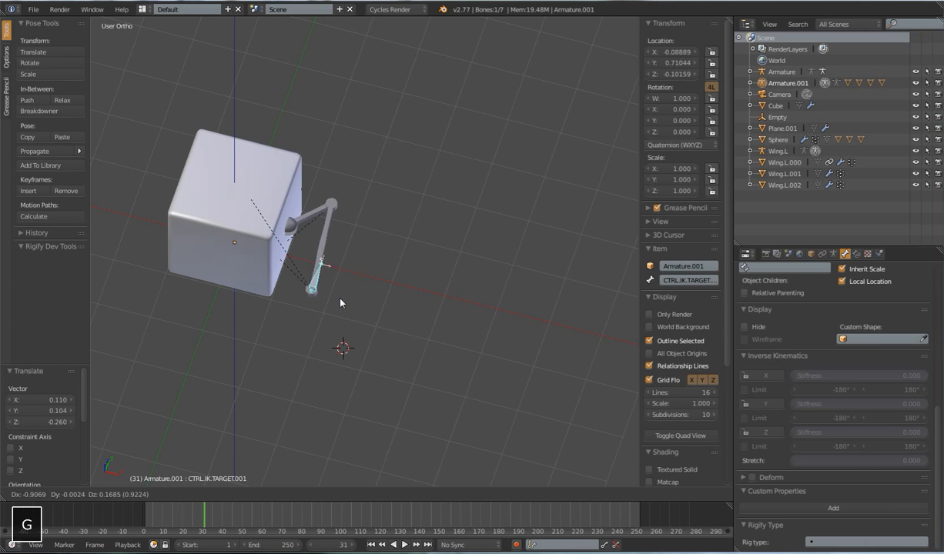
left_click(345, 247)
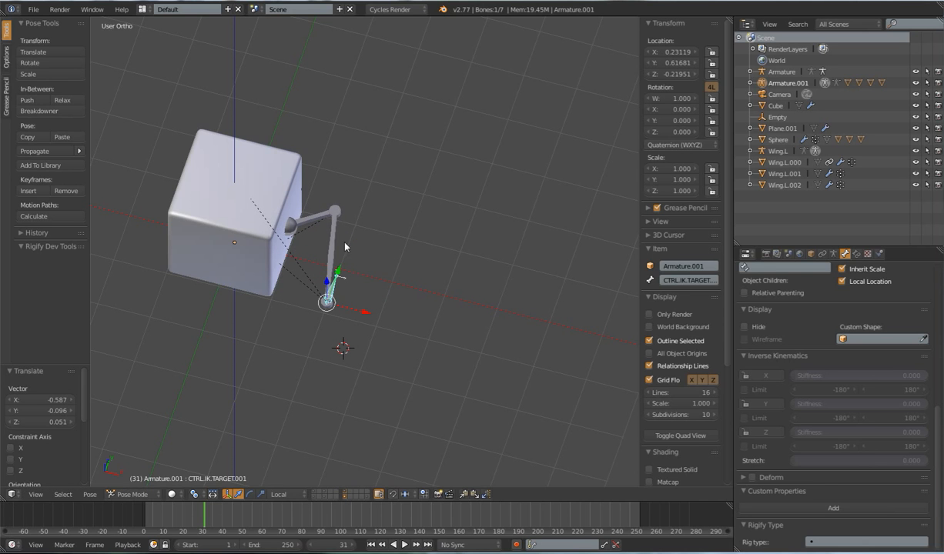
key("g")
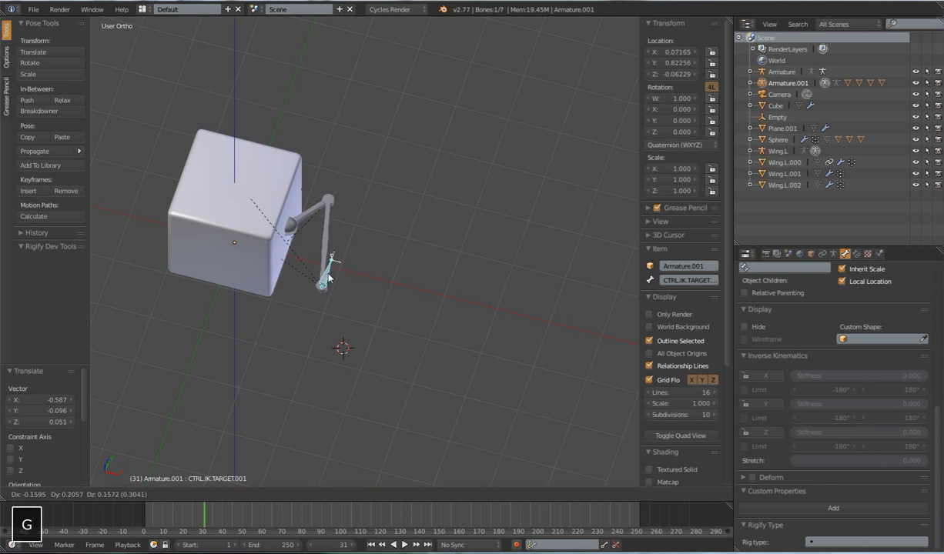
left_click(308, 220)
Step: Raise the CTRL.IK.TARGET.001 bone to about Y 1.72, Z 0.92, and shift it about 0.33 along X and -0.41 along Z
middle_click_drag(362, 265, 334, 224)
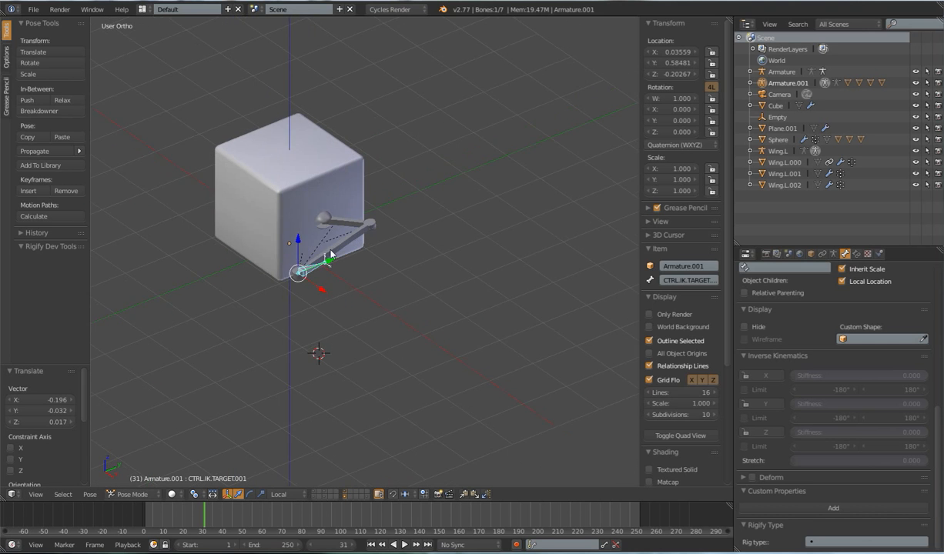
scroll(334, 225, "up", 3)
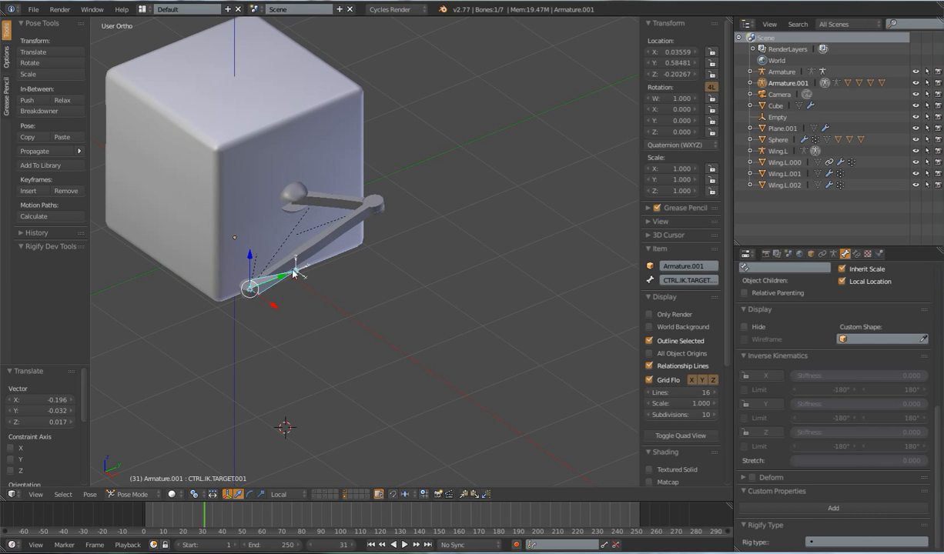
key("g")
left_click(301, 178)
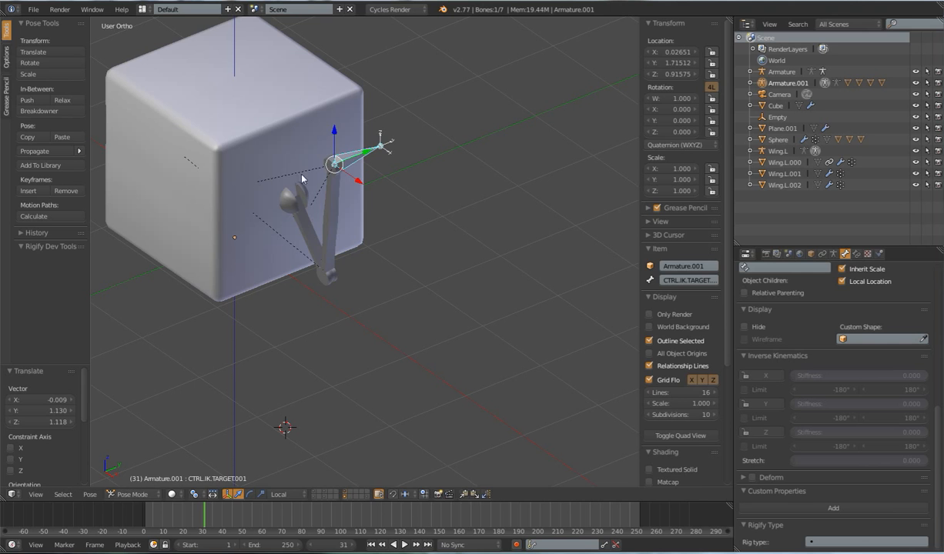
key("g")
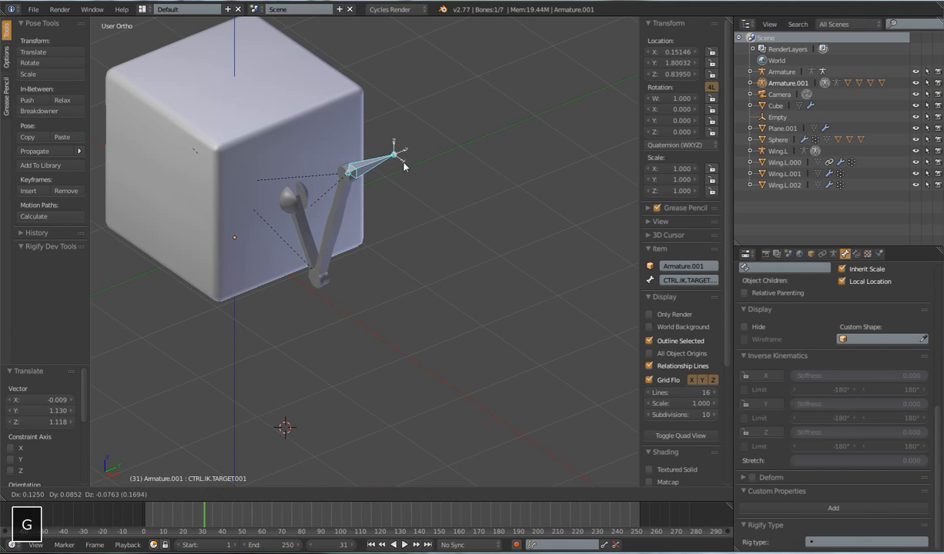
left_click(363, 192)
Step: Lower the CTRL.IK.TARGET.001 bone about 1.33 along Z, and shift it about -0.28 along X, -0.89 along Y and 0.65 along Z
mouse_move(345, 261)
middle_mouse_down()
mouse_move(335, 256)
mouse_move(362, 254)
middle_mouse_up()
key("g")
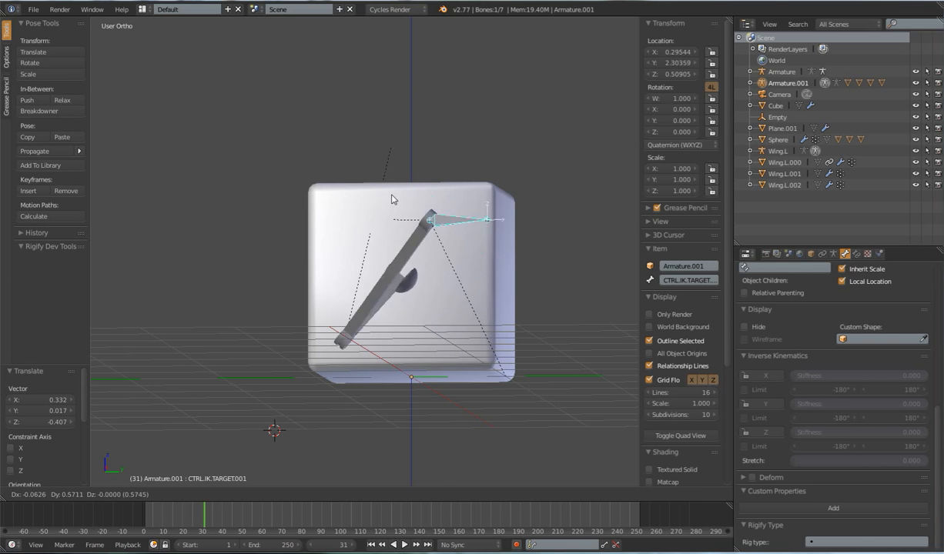
left_click(362, 333)
middle_click_drag(363, 332, 384, 356)
key("g")
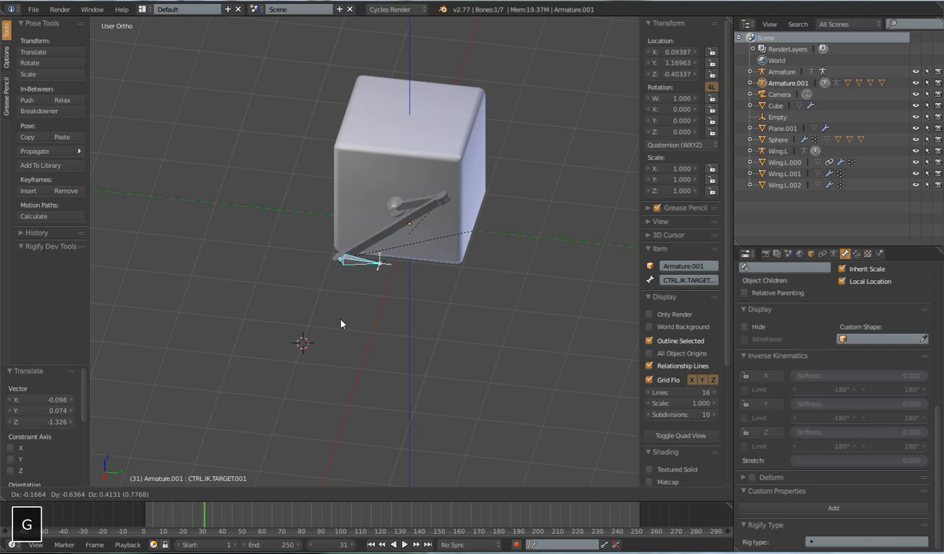
left_click(331, 309)
Step: Adjust the CTRL.IK.TARGET.001 bone to about X -0.04, Y 1.01, Z -0.10, folding the arm beside the cube
middle_click_drag(331, 310, 363, 321)
key("g")
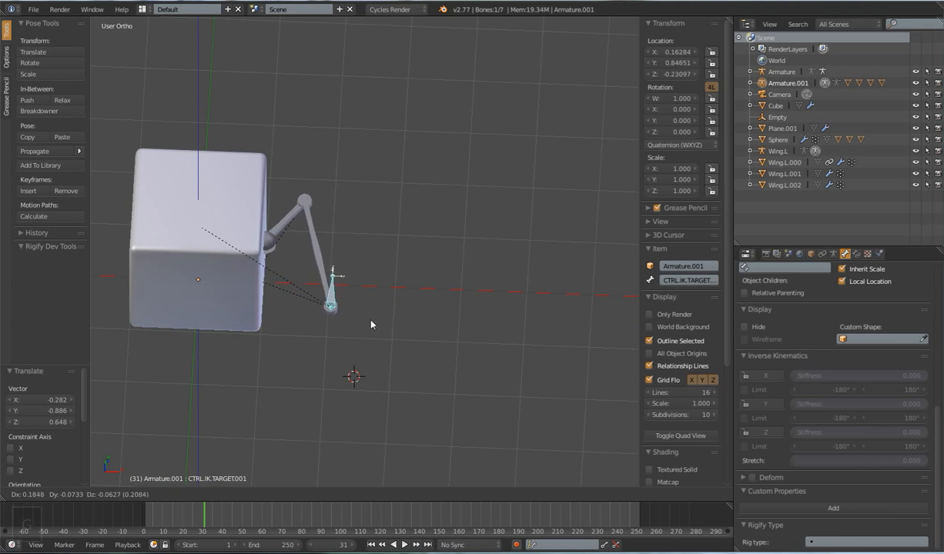
left_click(355, 311)
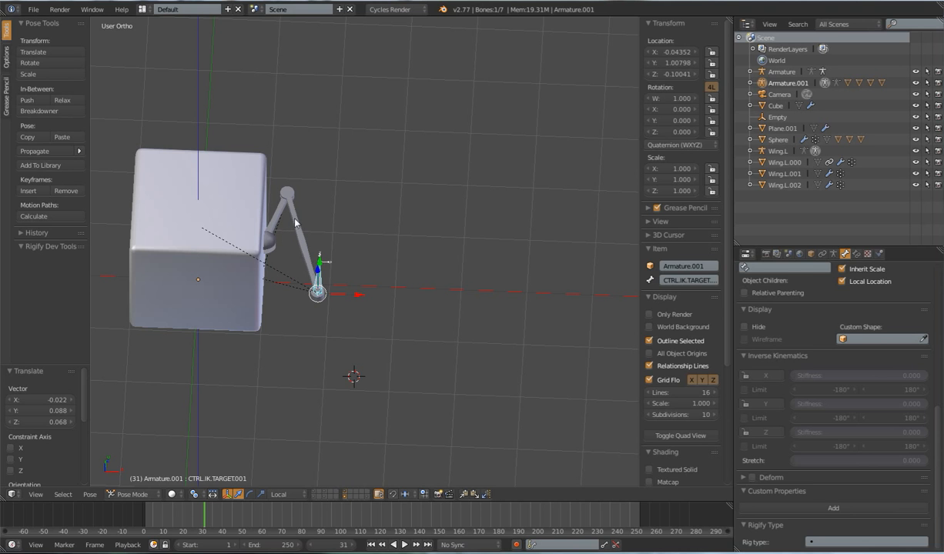
Step: Move the CTRL.IK.TARGET.001 bone around the front of the cube in two moves, to about X -1.48, Y 0.20, Z -0.36
middle_click_drag(311, 245, 324, 271)
key("g")
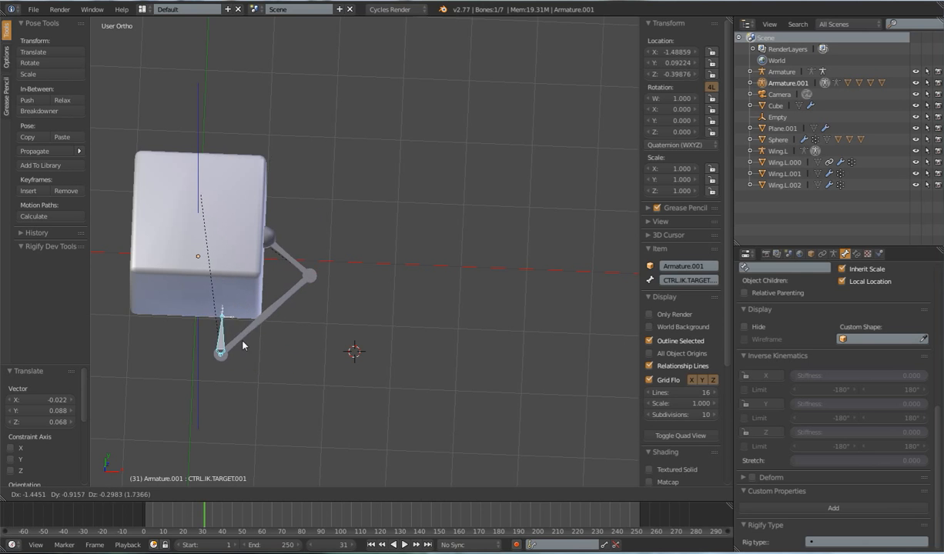
left_click(241, 305)
key("g")
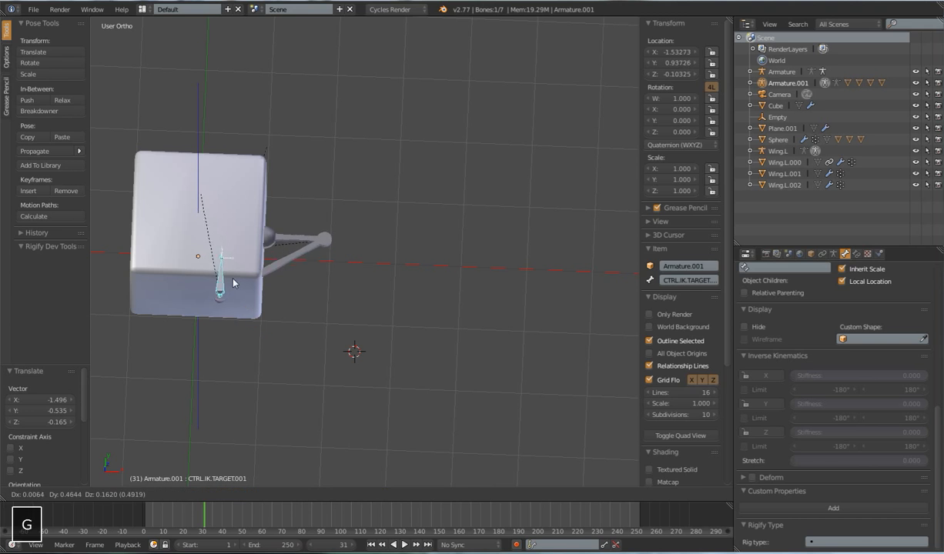
left_click(229, 337)
Step: Raise the CTRL.IK.TARGET.001 bone slightly and swing it back toward the arm's side, to about X -1.08, Y 0.29, Z -0.04
middle_click_drag(229, 336, 284, 317)
key("g")
left_click(226, 291)
key("g")
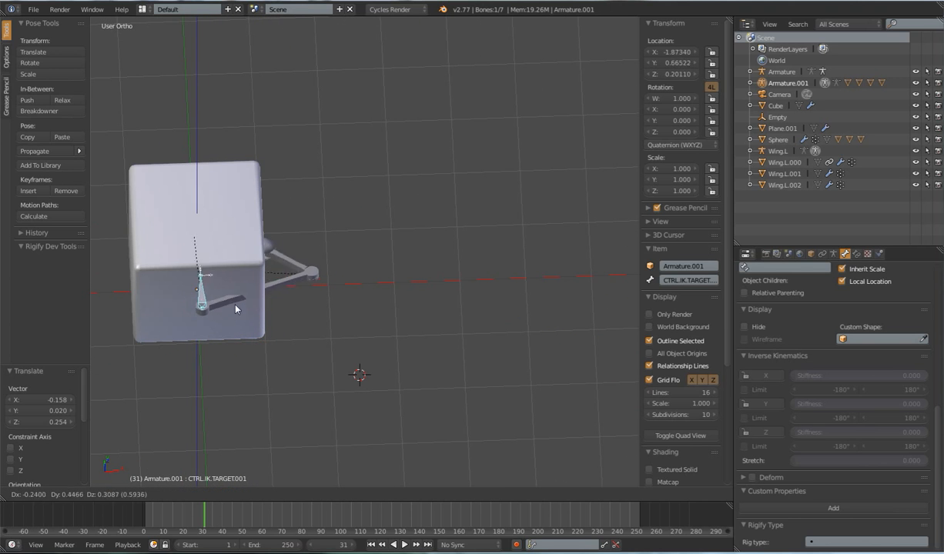
left_click(280, 342)
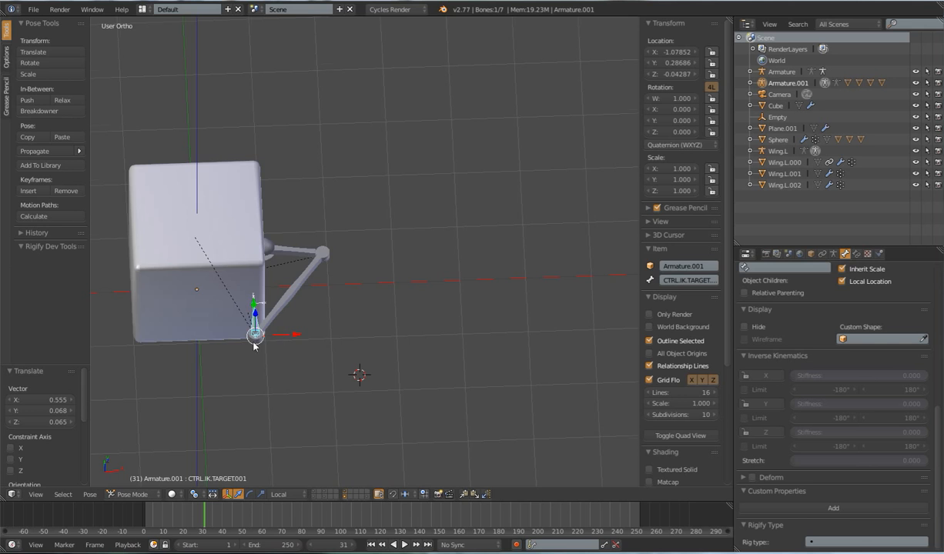
Step: Pull the CTRL.IK.TARGET.001 bone beside the cube in two moves, to about X 0.08, Y 0.73, Z -0.35
middle_click_drag(245, 332, 236, 299)
middle_click_drag(263, 348, 298, 349)
key("g")
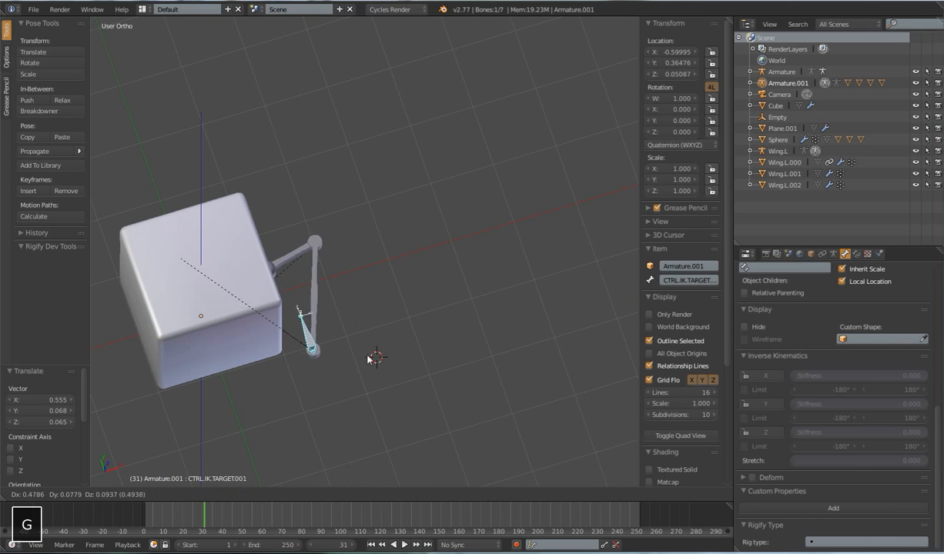
left_click(334, 320)
middle_click_drag(335, 320, 268, 290)
key("g")
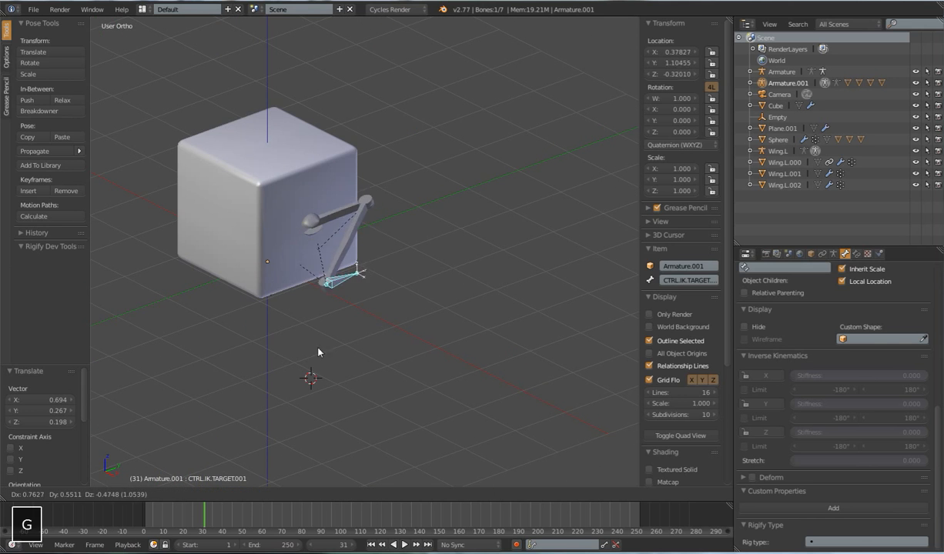
left_click(305, 318)
Step: Display the layer holding the Empty-targeted rig and look at it in front view
middle_click_drag(305, 318, 321, 404)
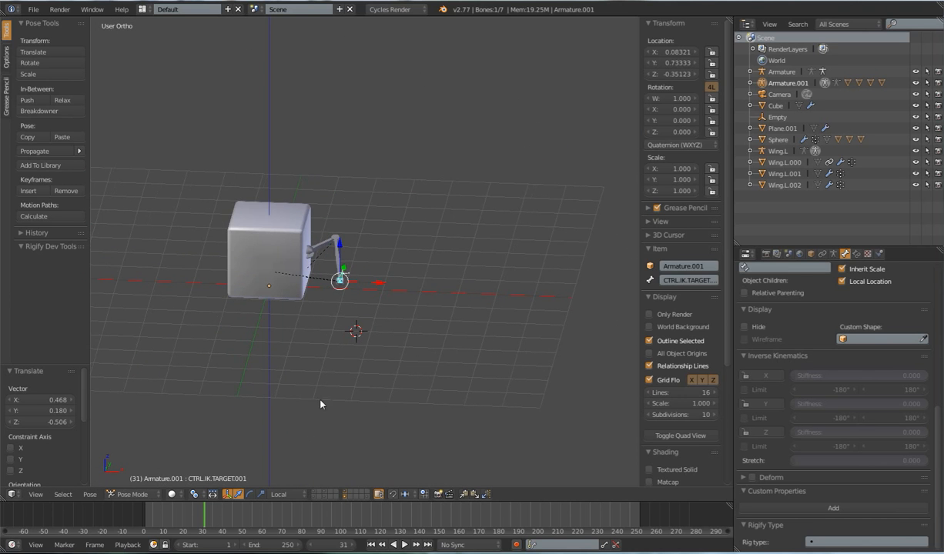
left_click(315, 491)
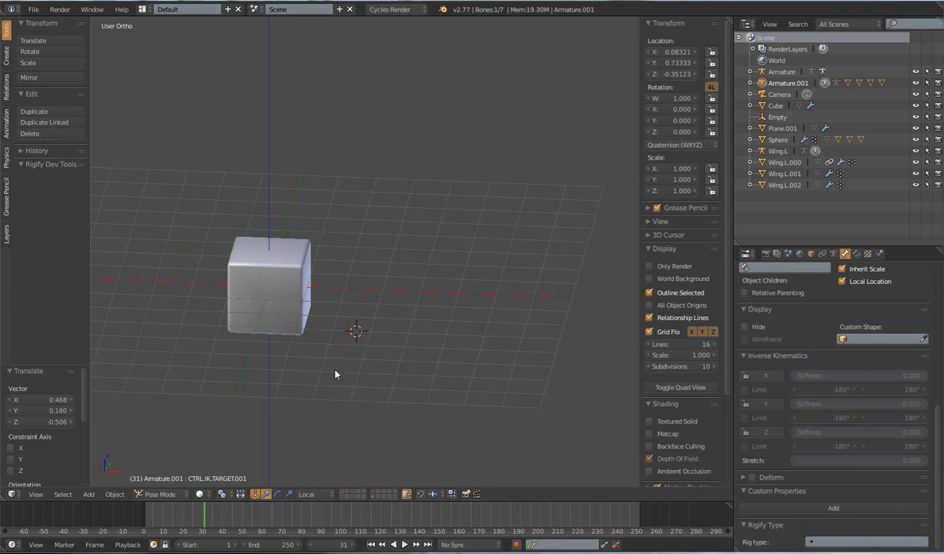
left_click(352, 497, "shift")
middle_click_drag(349, 388, 386, 316)
key("KP_1")
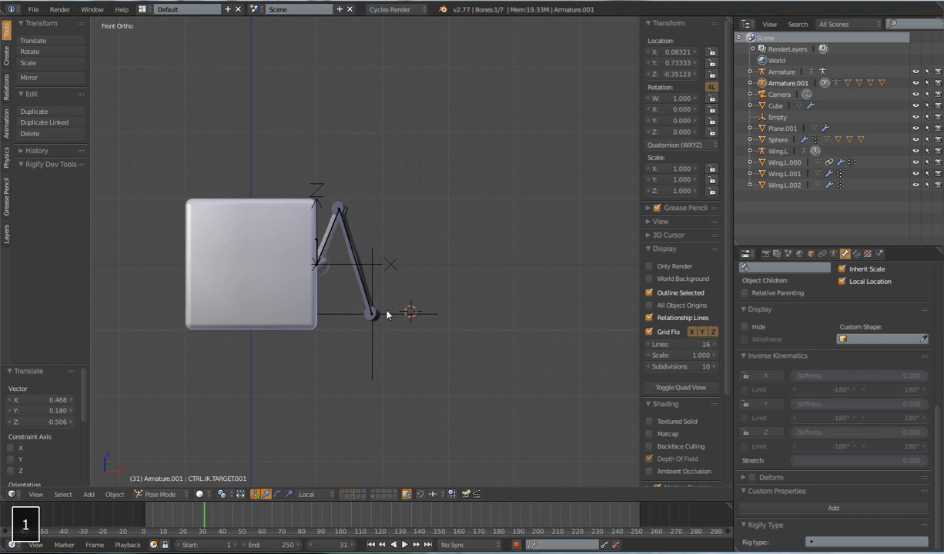
Step: Move the Empty below and in front of the arm, to about Y -1.03, Z -1.59, with X at about 1.88
right_click(387, 315)
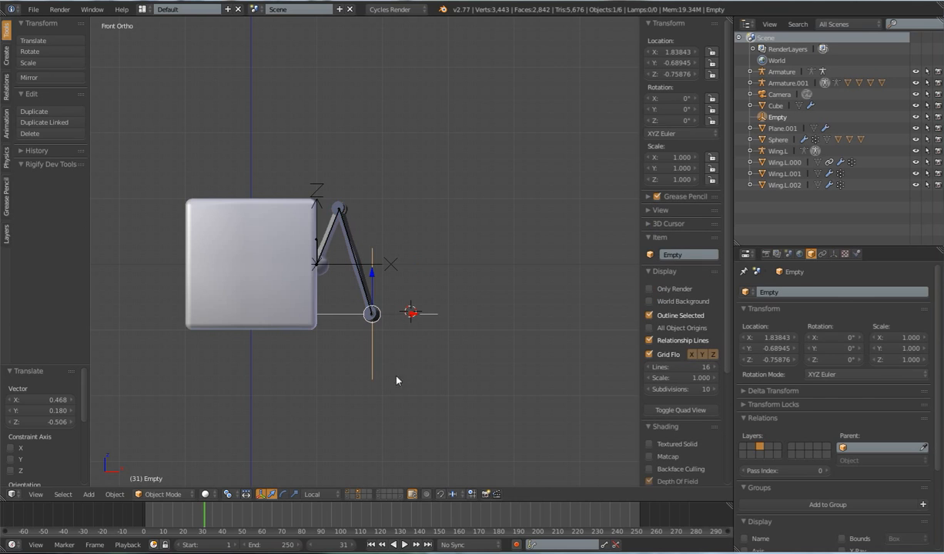
key("g")
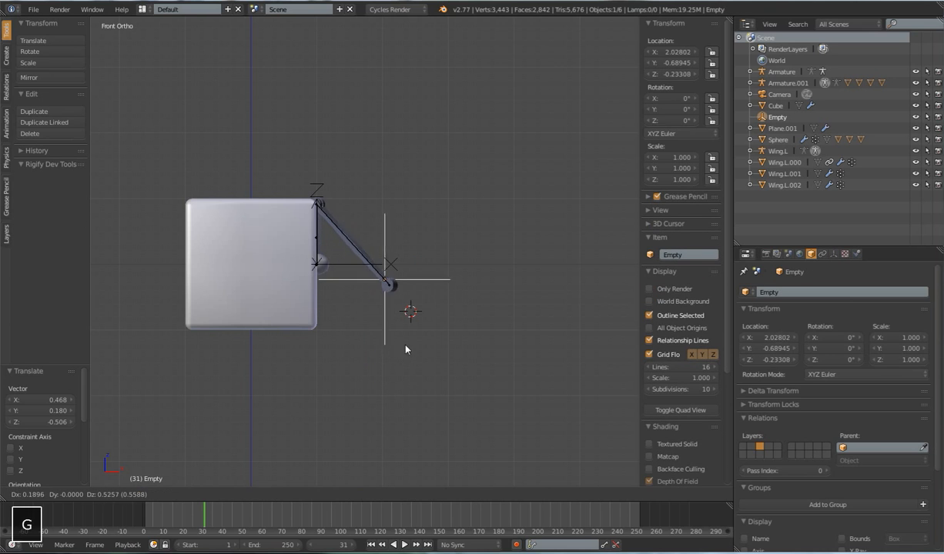
left_click(407, 432)
key("KP_7")
key("g")
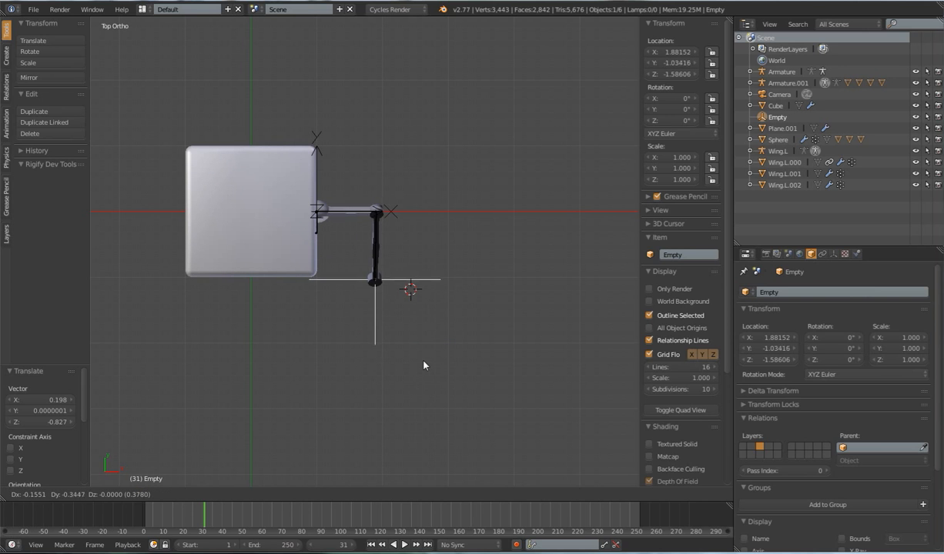
left_click(423, 366)
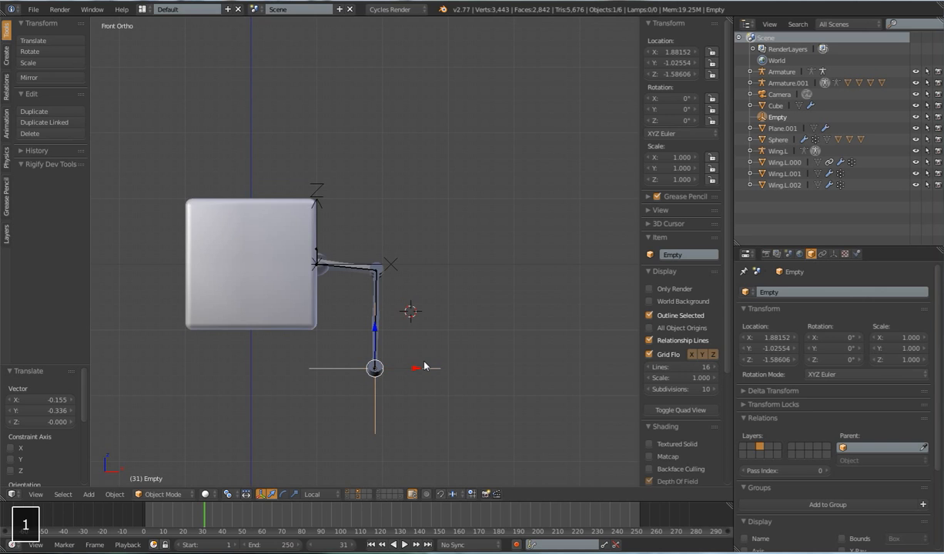
Step: Move the Empty forward and up in side view, and fine-tune it in top view, to about X 1.91, Y -1.88, Z -0.04
key("3")
key("g")
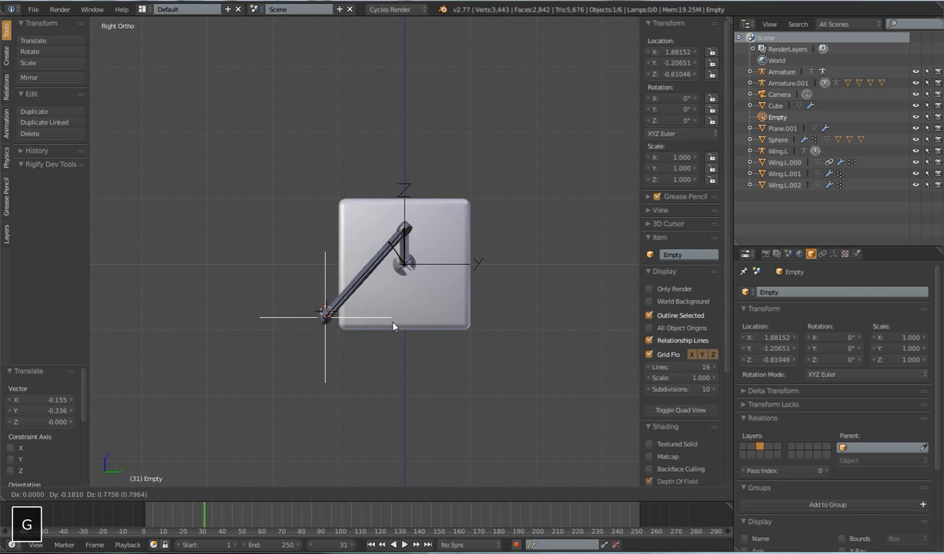
left_click(350, 285)
key("7")
key("g")
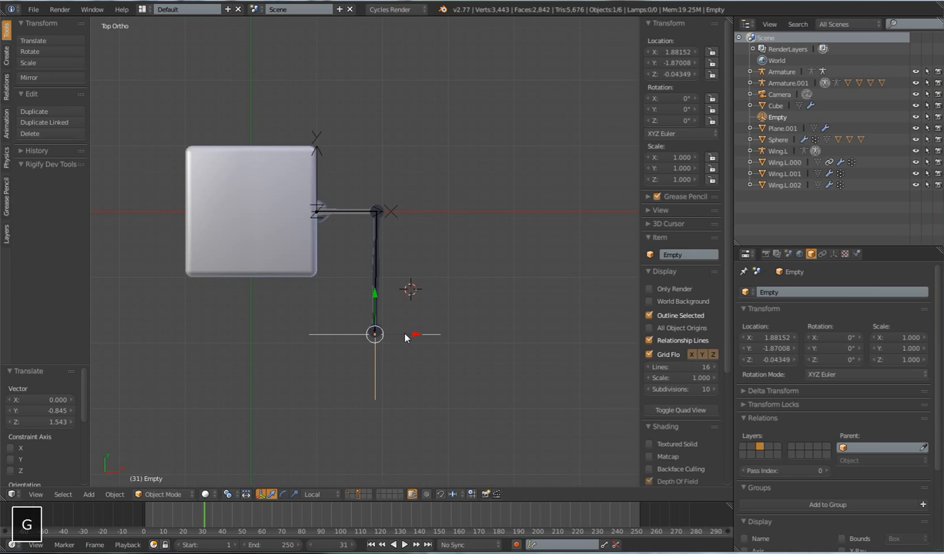
left_click(408, 337)
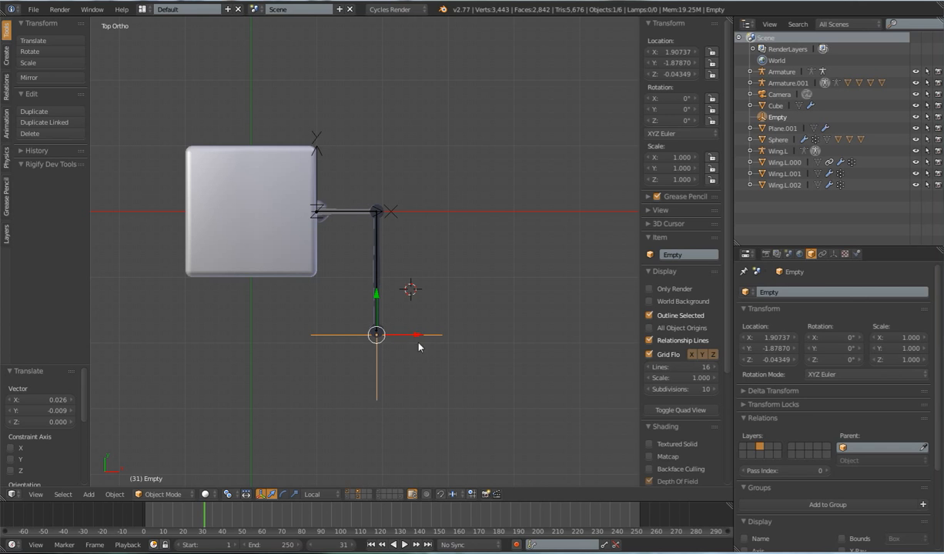
Step: Examine the Wing.L armature in Pose Mode and Edit Mode, comparing its posed bones from the top, front and right views
key("a")
right_click(376, 254)
key("ctrl+Tab")
key("a")
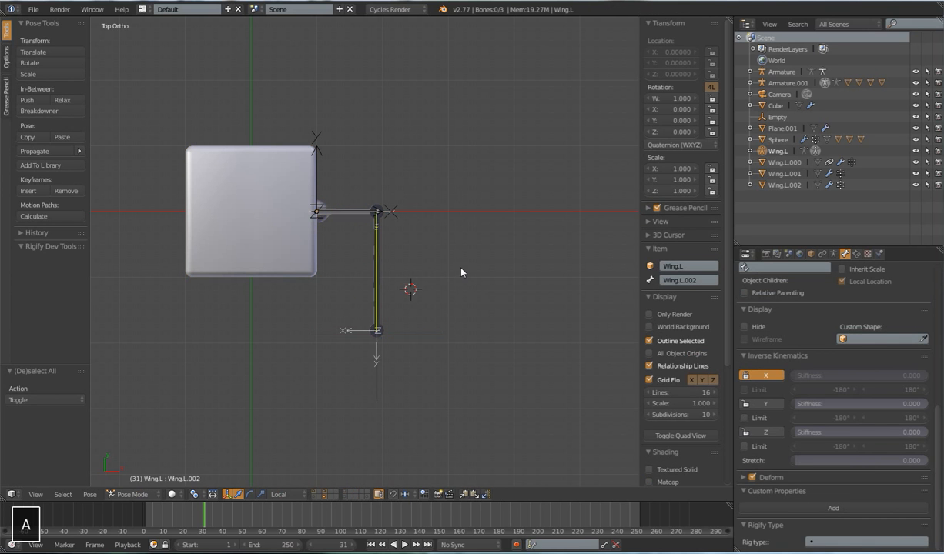
key("Tab")
middle_click_drag(326, 203, 306, 271, "shift")
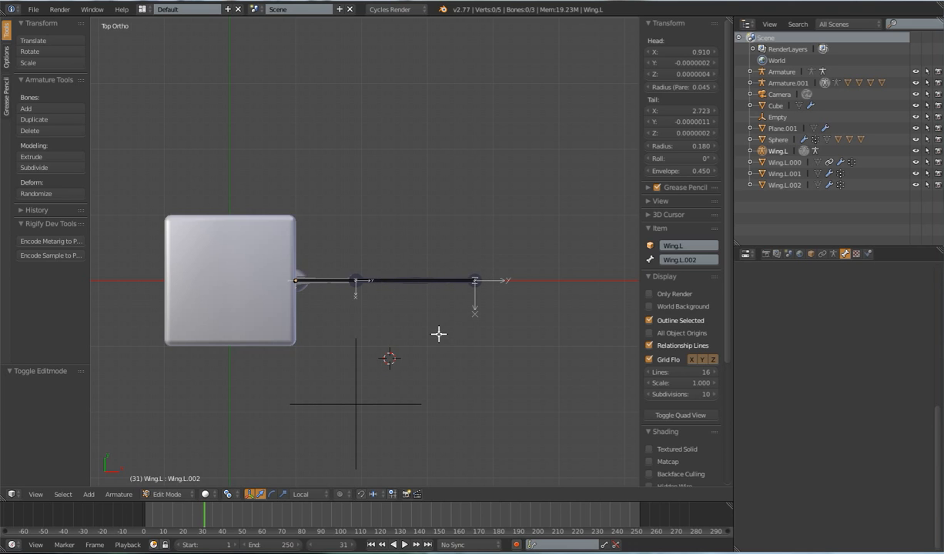
key("Tab")
middle_click_drag(414, 380, 411, 316, "shift")
key("KP_7")
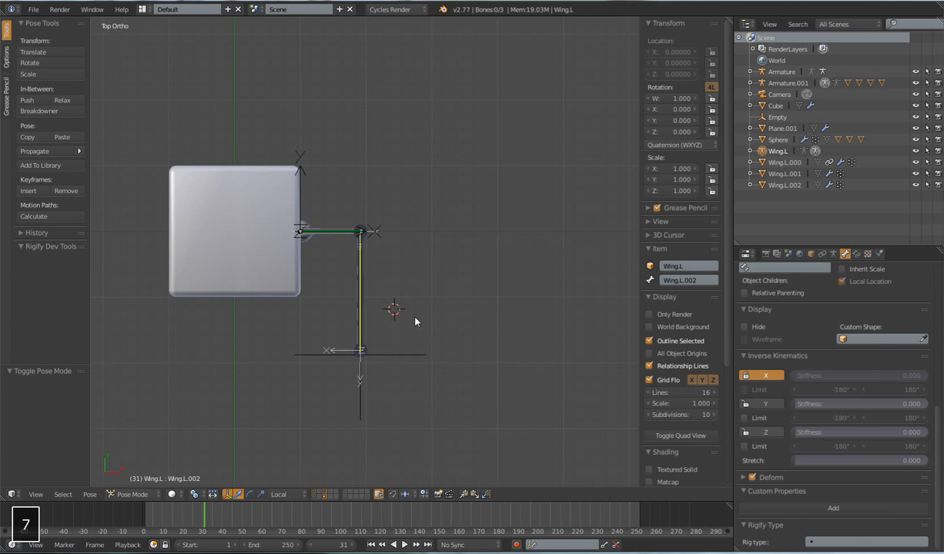
key("KP_1")
key("KP_3")
key("KP_1")
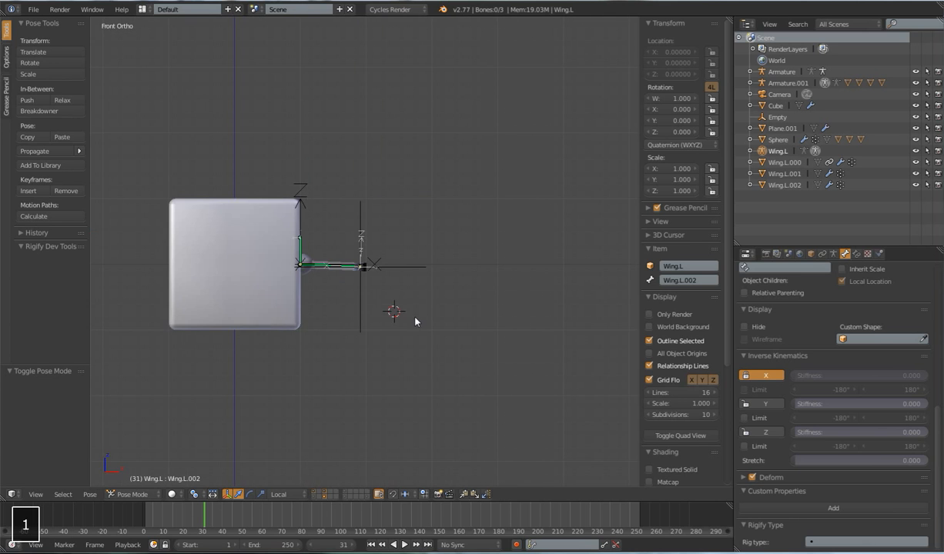
Step: Raise the Empty about 0.049 along the global Z axis, to about Z 0.006
right_click(359, 307)
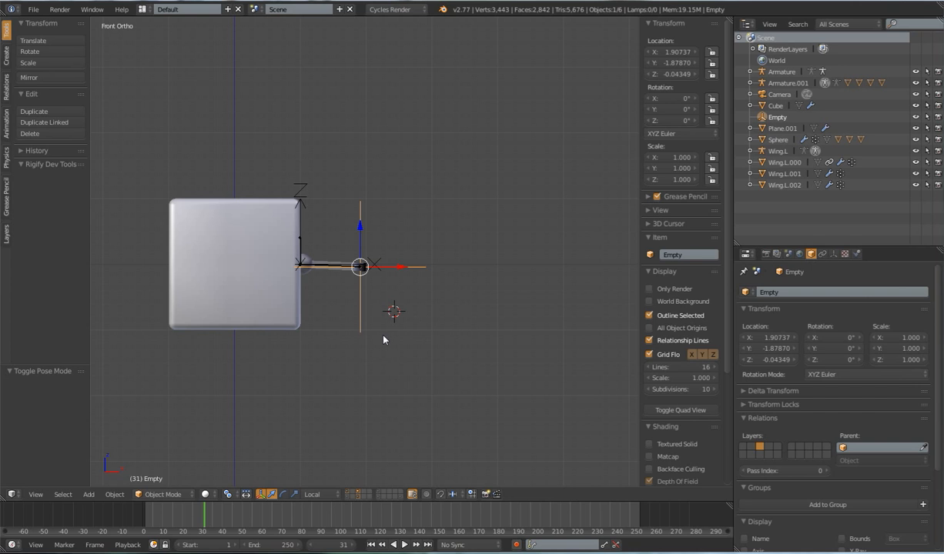
key("g")
key("z")
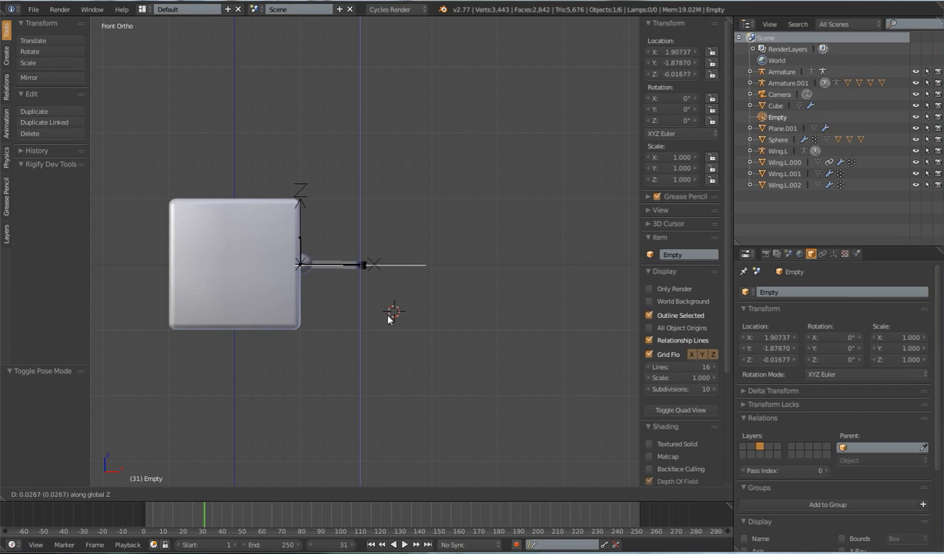
left_click(389, 310)
Step: Duplicate the cube together with the Wing.L.000, Wing.L.001 and Wing.L.002 meshes, leaving the copies in place
middle_click_drag(389, 309, 387, 353)
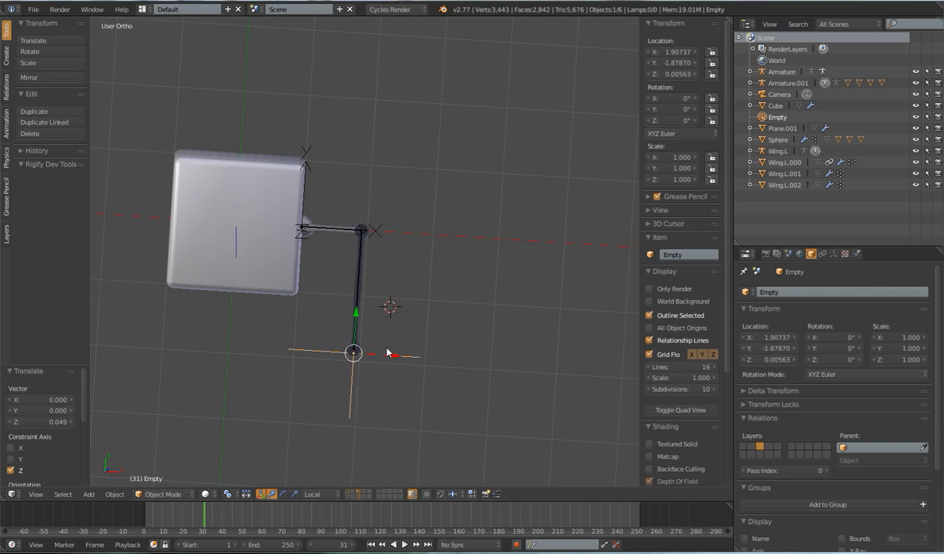
right_click(363, 279)
middle_click_drag(376, 298, 355, 224)
middle_click_drag(332, 259, 276, 257)
right_click(275, 257)
middle_click_drag(351, 206, 405, 327)
scroll(344, 268, "up", 4)
scroll(283, 276, "up", 1)
right_click(341, 251, "shift")
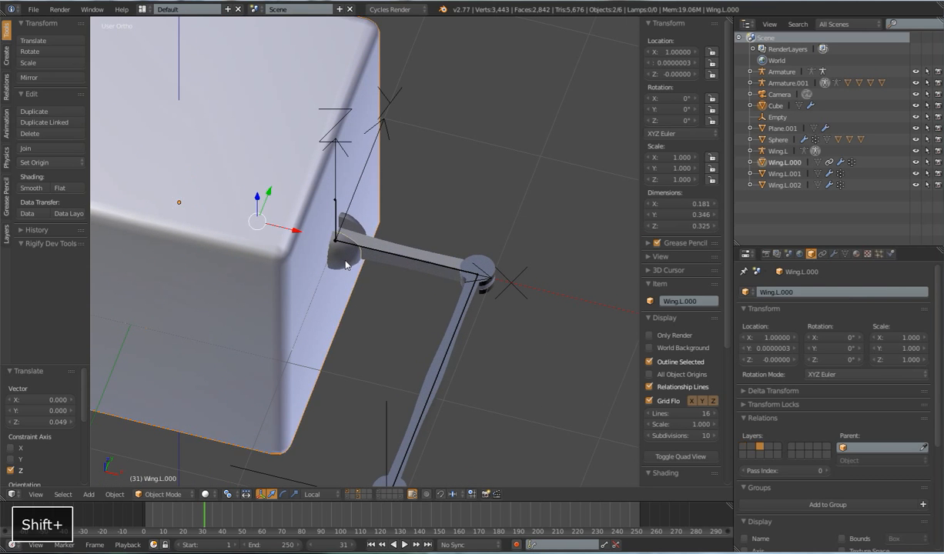
right_click(388, 245, "shift")
right_click(440, 347, "shift")
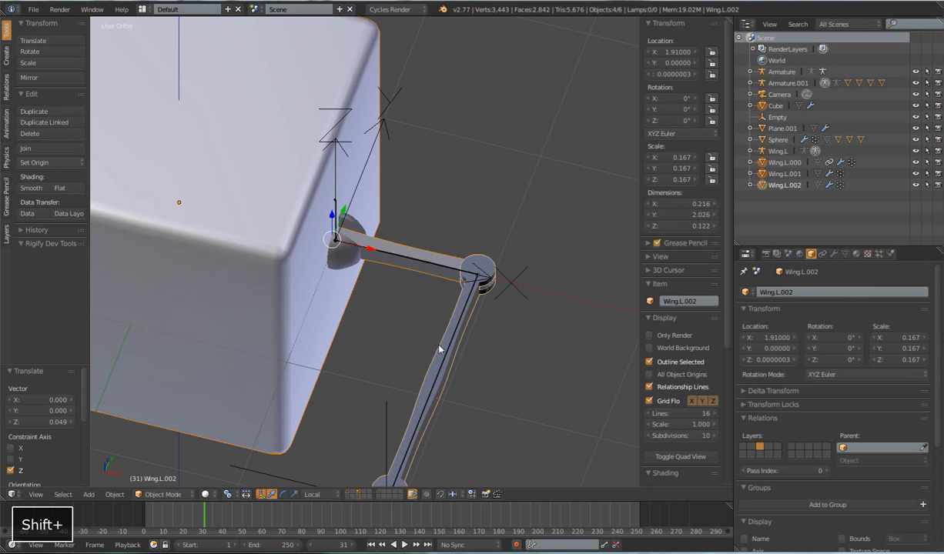
scroll(435, 347, "down", 5)
key("shift+d")
right_click(406, 338)
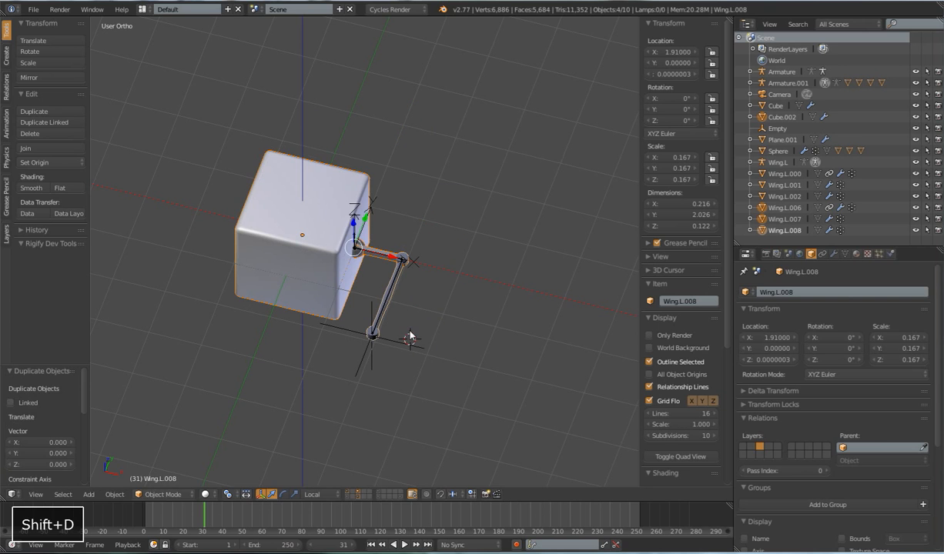
Step: Move the duplicated meshes to layer 7 and display that layer on its own
key("m")
left_click(553, 350)
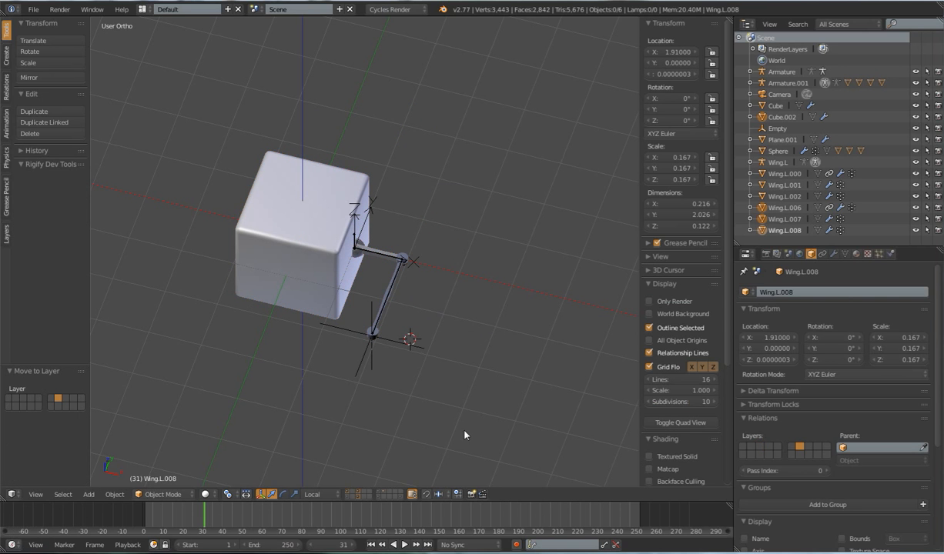
left_click(384, 492)
Step: Inspect the duplicated cube's object constraints, modifiers and mesh data
middle_click_drag(384, 365, 403, 325)
right_click(336, 296)
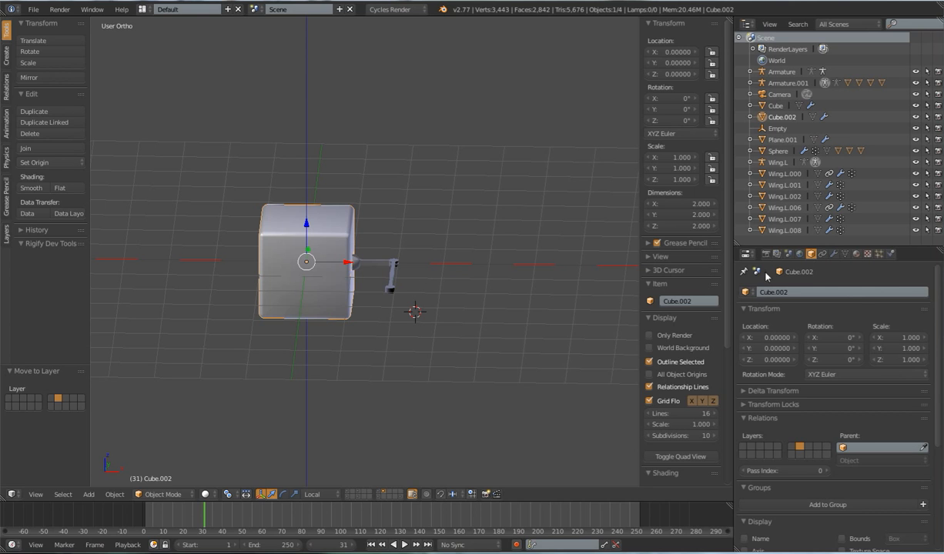
left_click(822, 254)
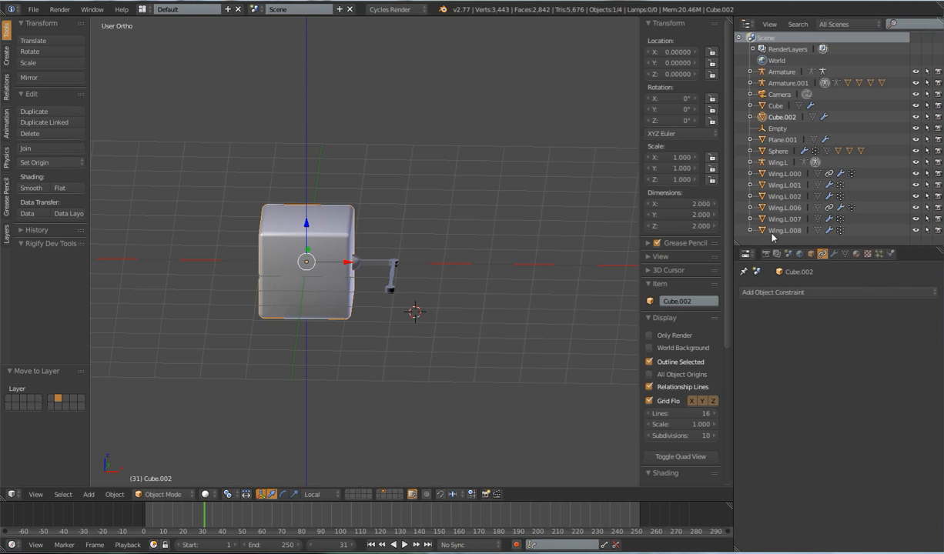
left_click(833, 254)
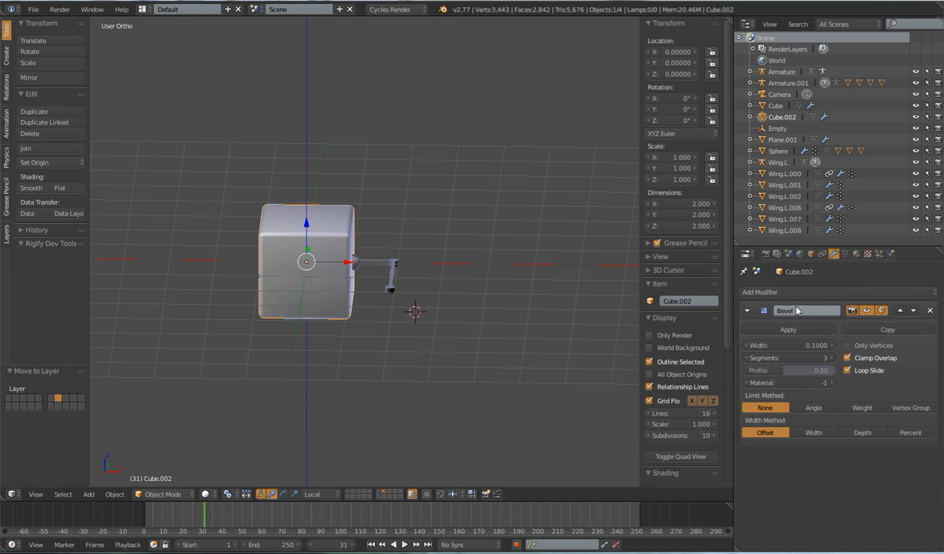
left_click(846, 255)
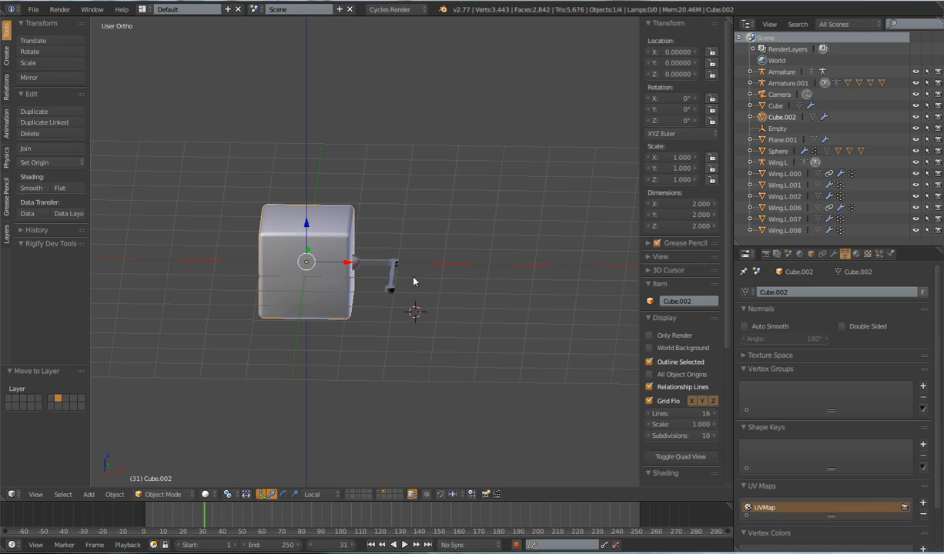
Step: Inspect the duplicated shoulder socket's vertex groups and object constraints
middle_click_drag(413, 278, 408, 300)
scroll(392, 288, "up", 3)
right_click(349, 260)
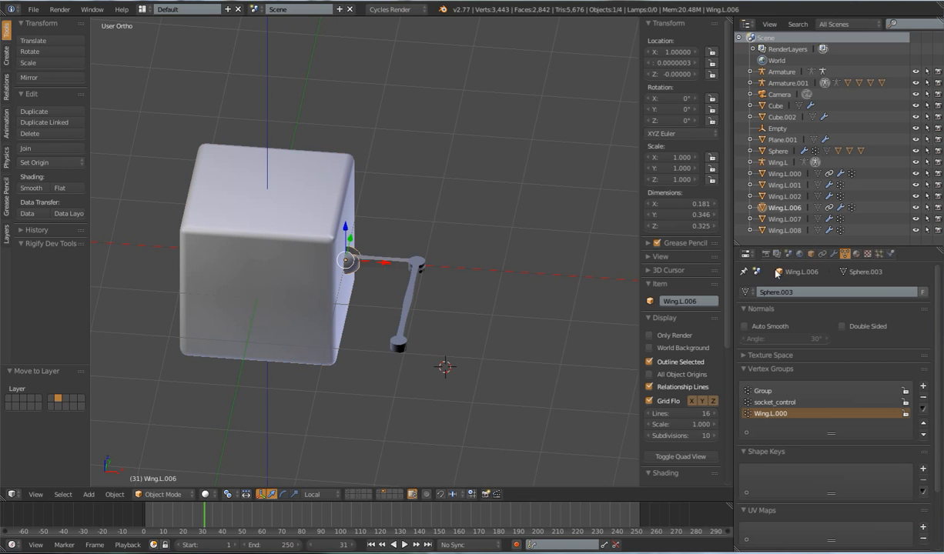
left_click(822, 254)
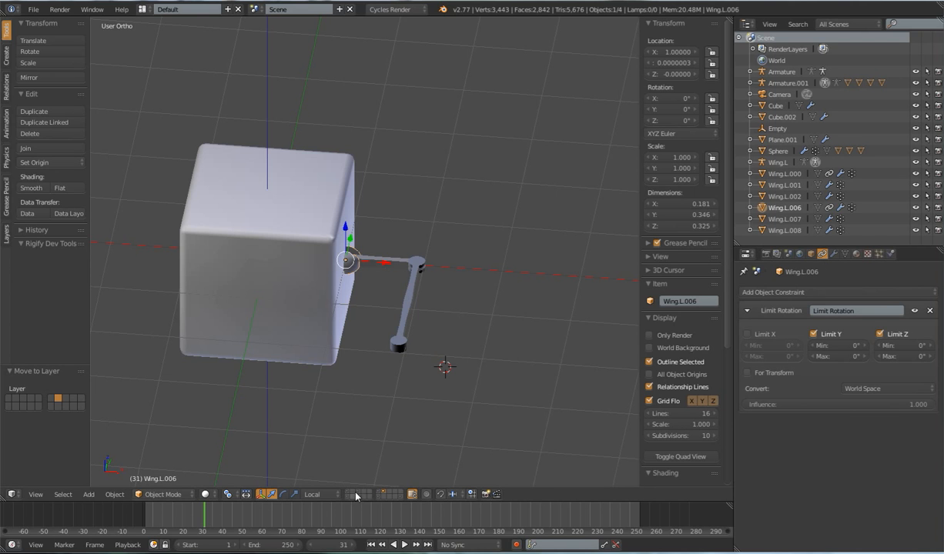
Step: Check the control-bone rig on its own layer, select its IK target bone, and return to the layer with the duplicated meshes
left_click(378, 492)
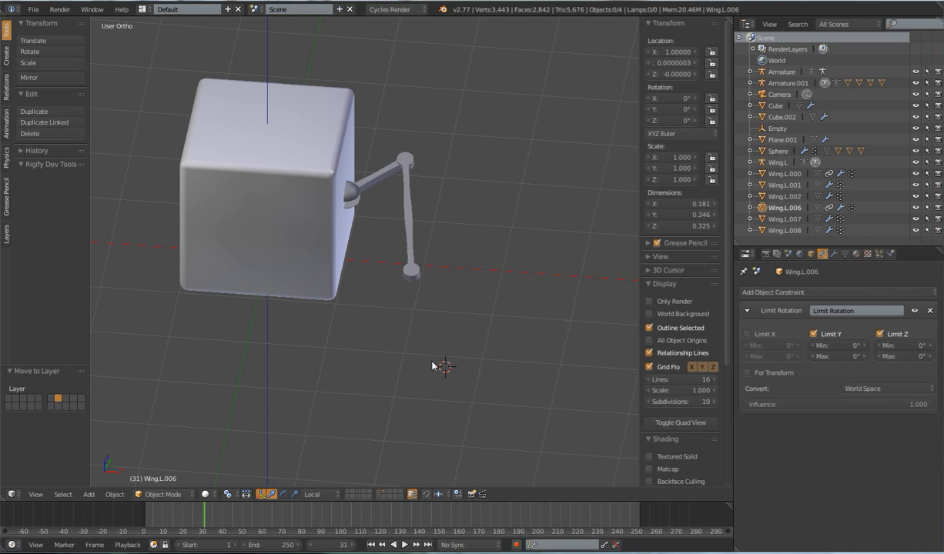
right_click(416, 262, "shift")
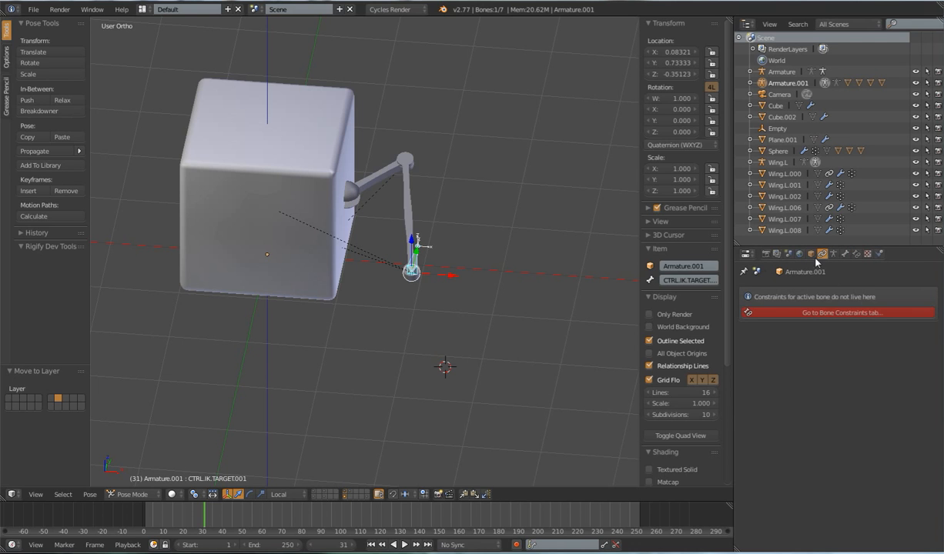
left_click(350, 493)
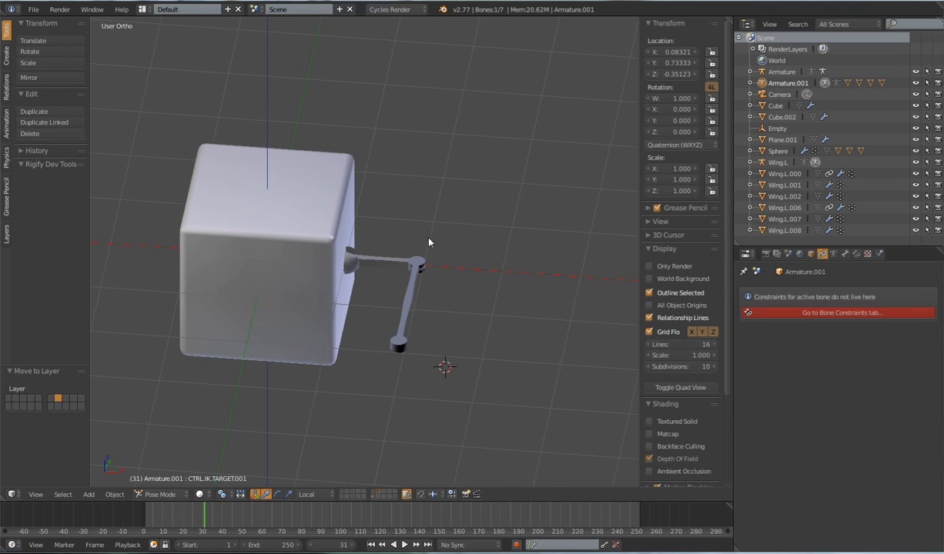
Step: Delete the Limit Rotation constraint from the duplicated shoulder socket, Wing.L.006
right_click(352, 264)
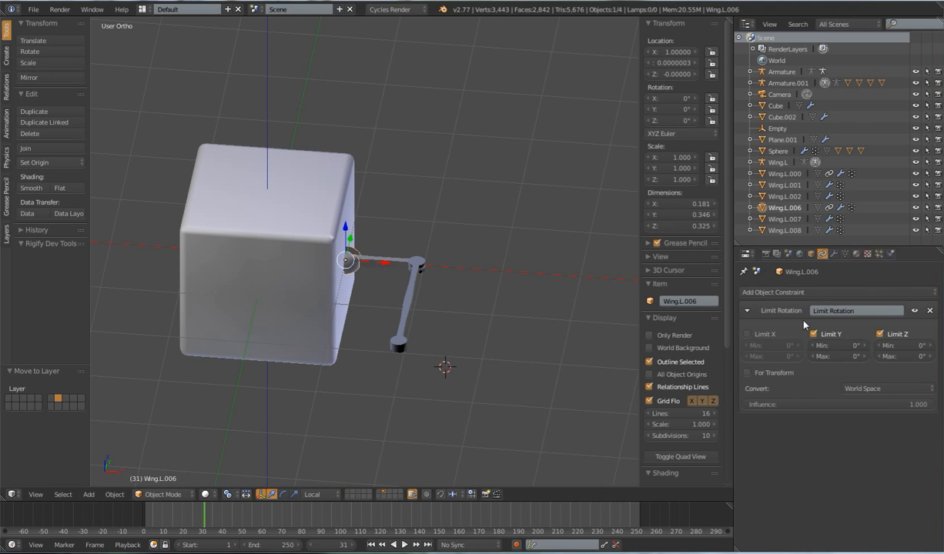
left_click(930, 311)
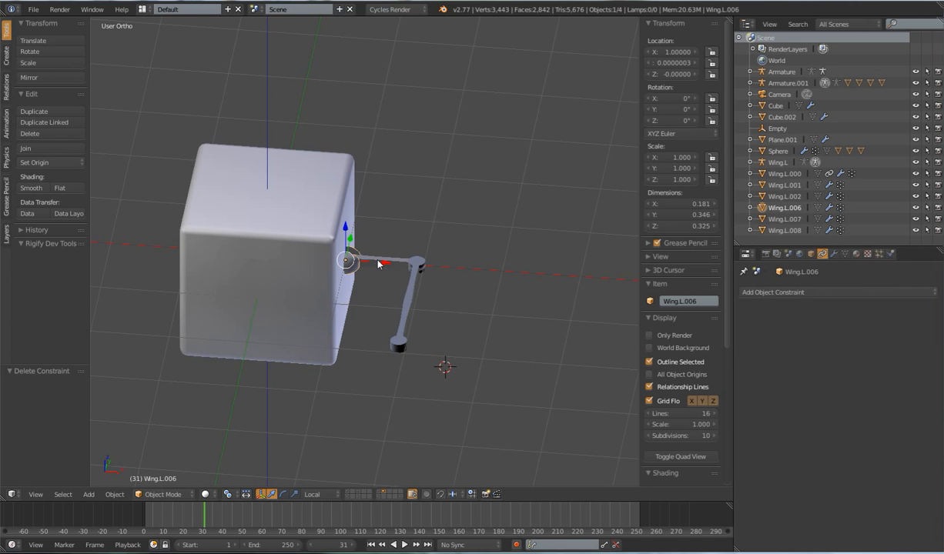
middle_click_drag(376, 261, 381, 278)
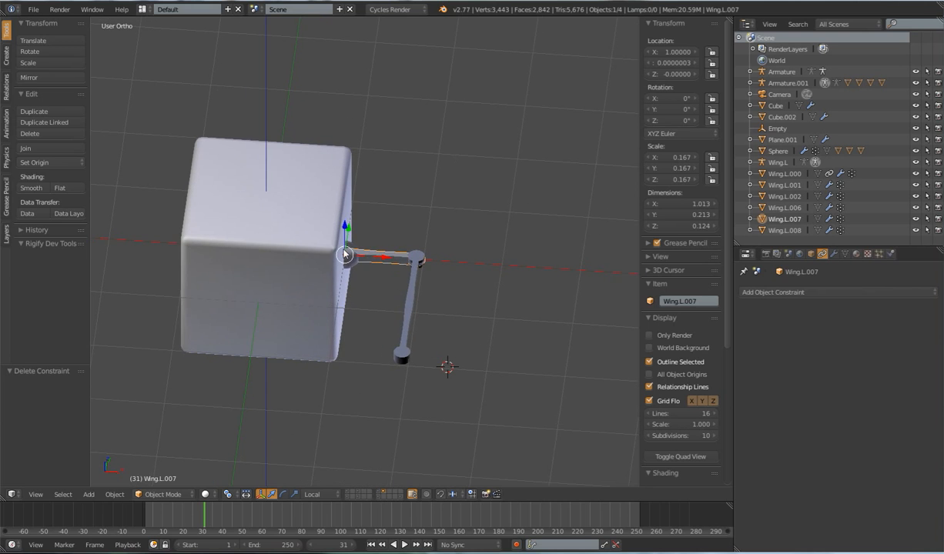
Step: Apply the Armature modifier on the duplicated shoulder socket Wing.L.006 and delete all its vertex groups
left_click(832, 254)
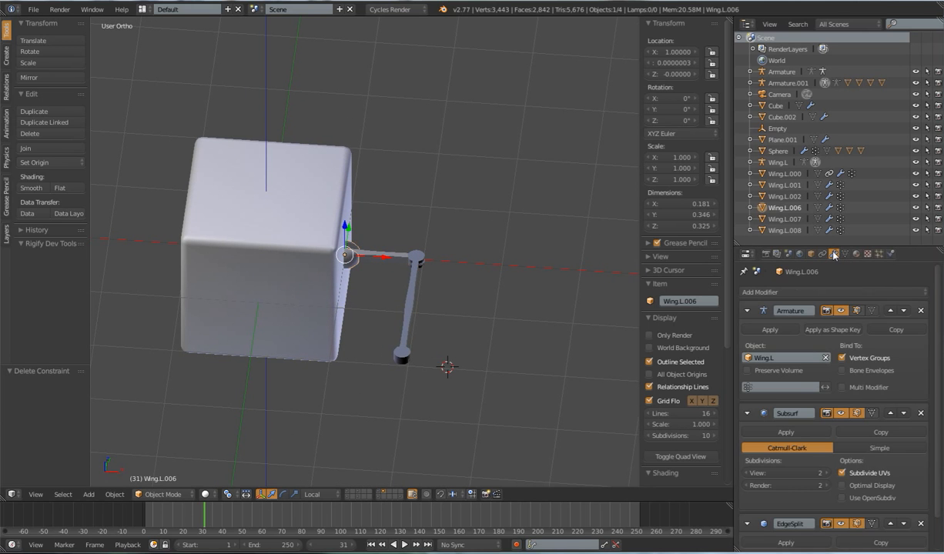
left_click(774, 328)
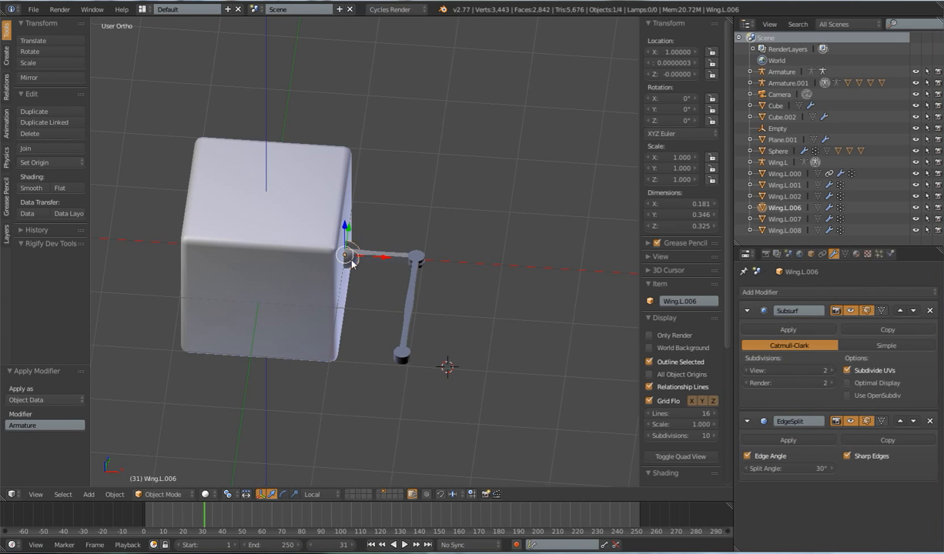
left_click(844, 254)
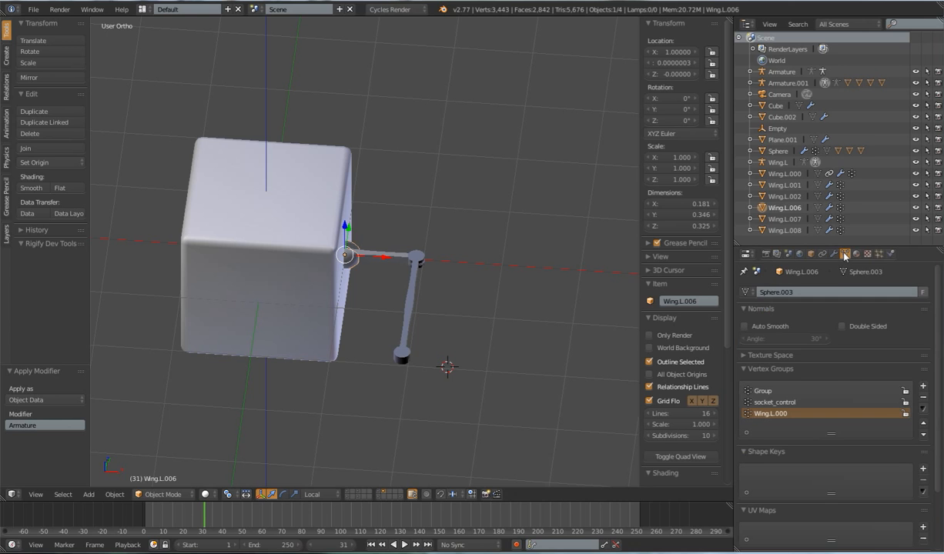
left_click(922, 408)
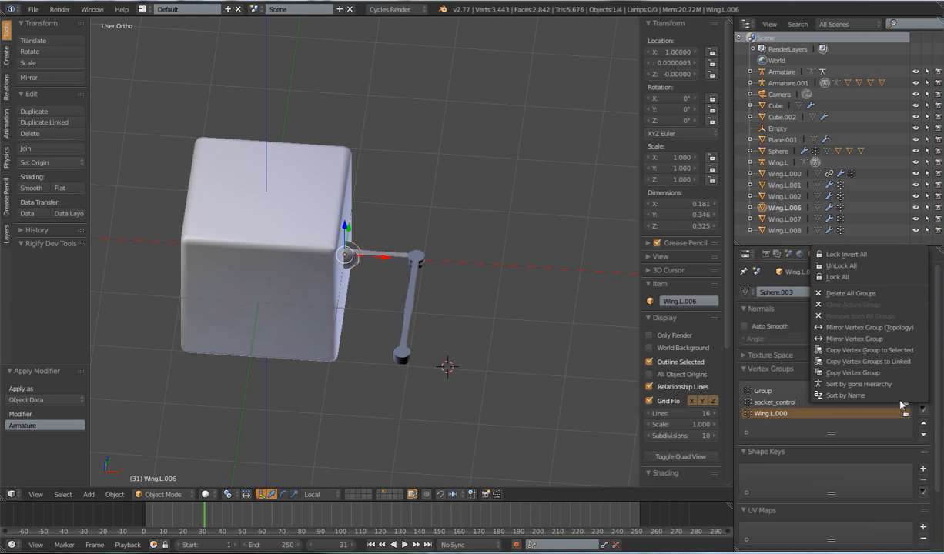
left_click(853, 297)
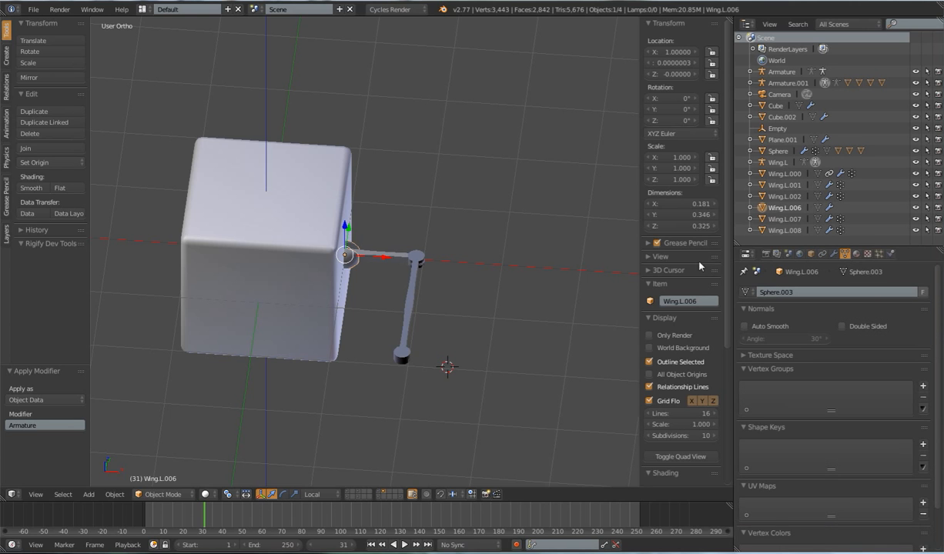
Step: Apply the Armature modifier on the duplicated upper arm Wing.L.007 and delete all its vertex groups
right_click(385, 260)
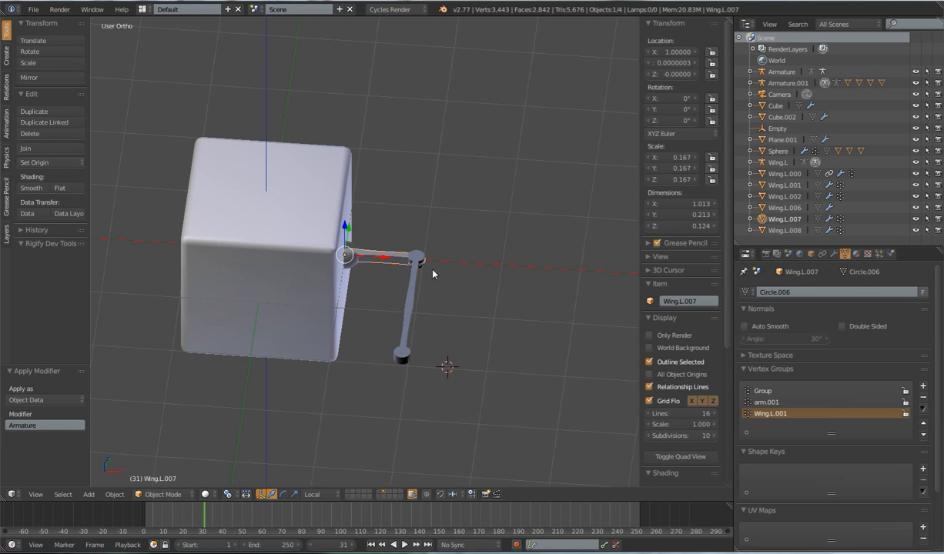
left_click(822, 254)
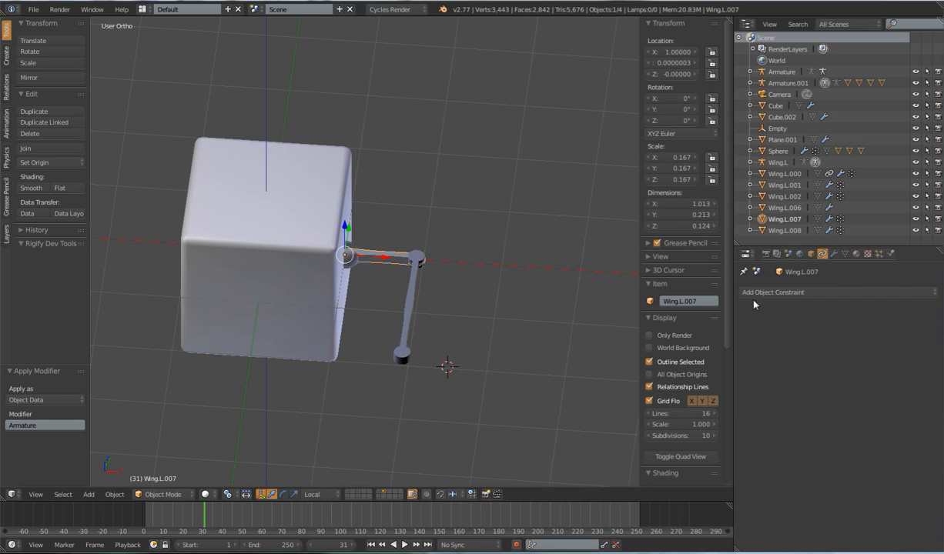
left_click(833, 254)
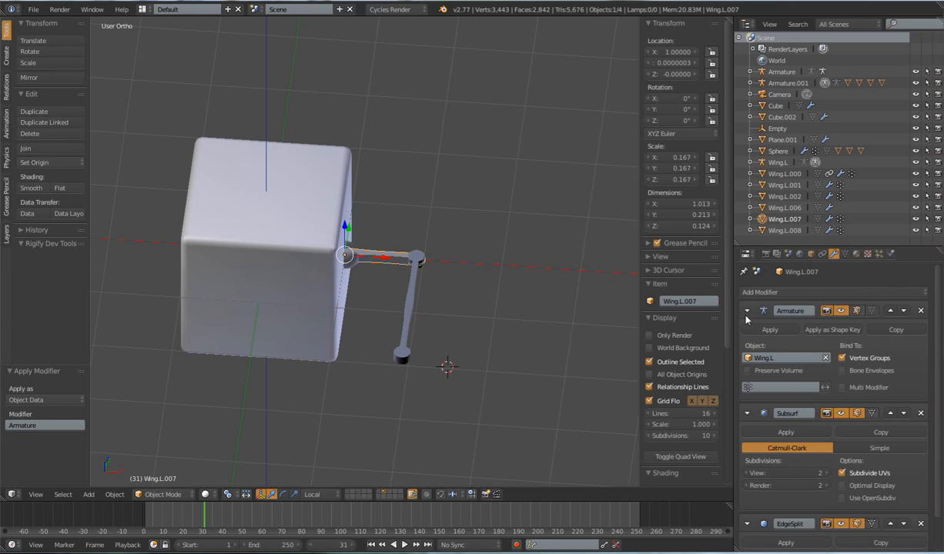
key("ctrl+a")
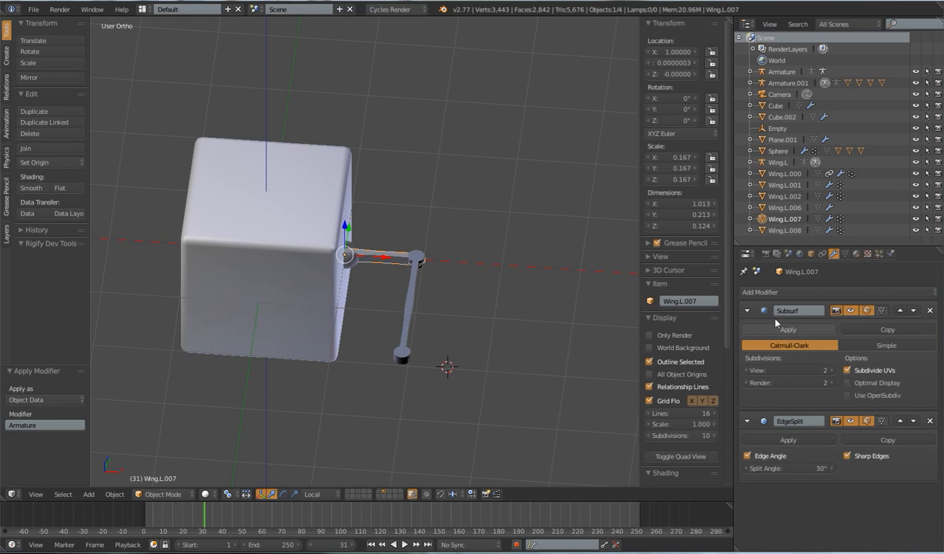
left_click(847, 255)
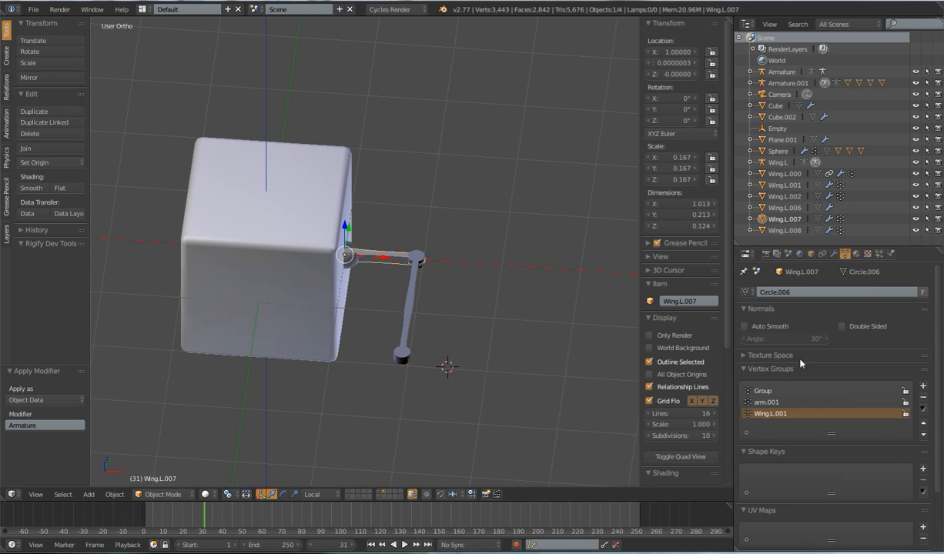
left_click(896, 395)
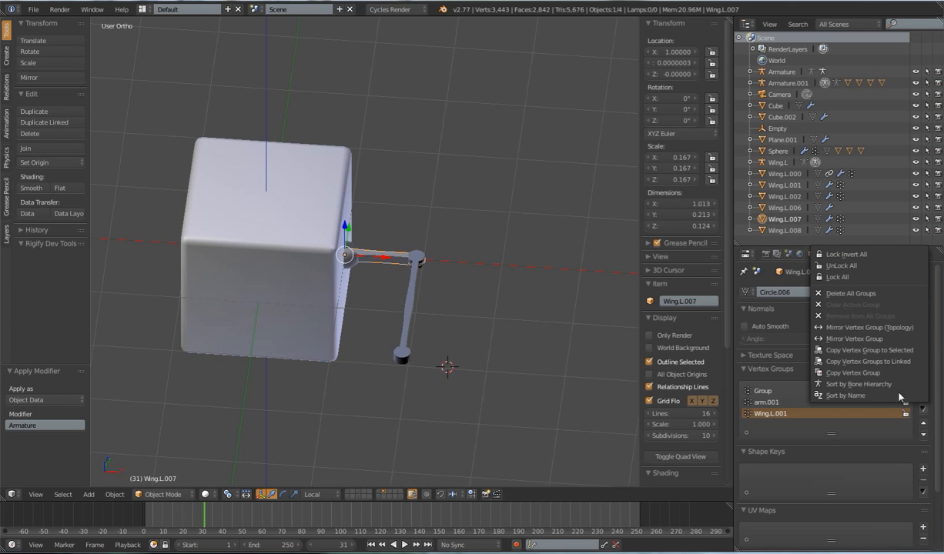
left_click(847, 294)
Step: Recalculate the normals of the whole duplicated forearm mesh, Wing.L.008, in Edit Mode and return to Object Mode
right_click(418, 298)
middle_click_drag(469, 298, 430, 282)
middle_click_drag(408, 315, 416, 246)
right_click(385, 237)
right_click(413, 263)
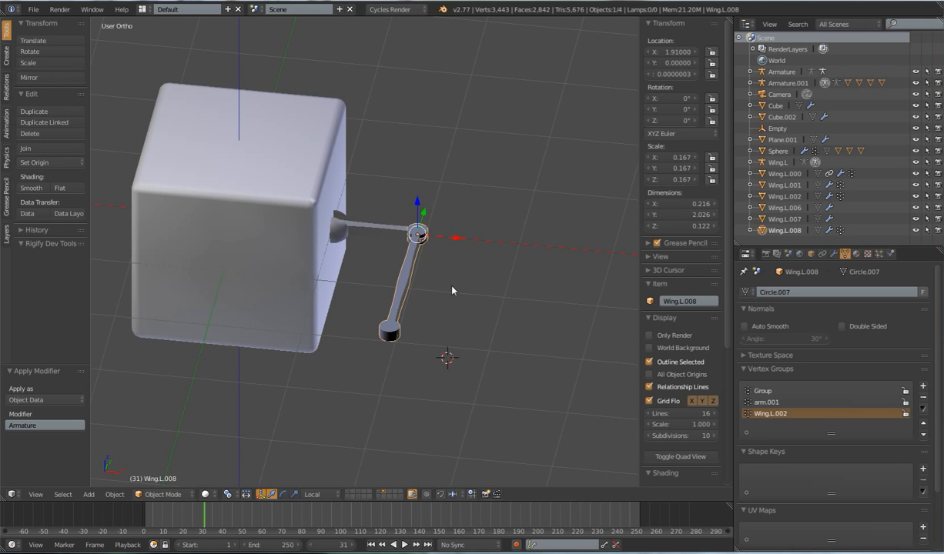
key("Tab")
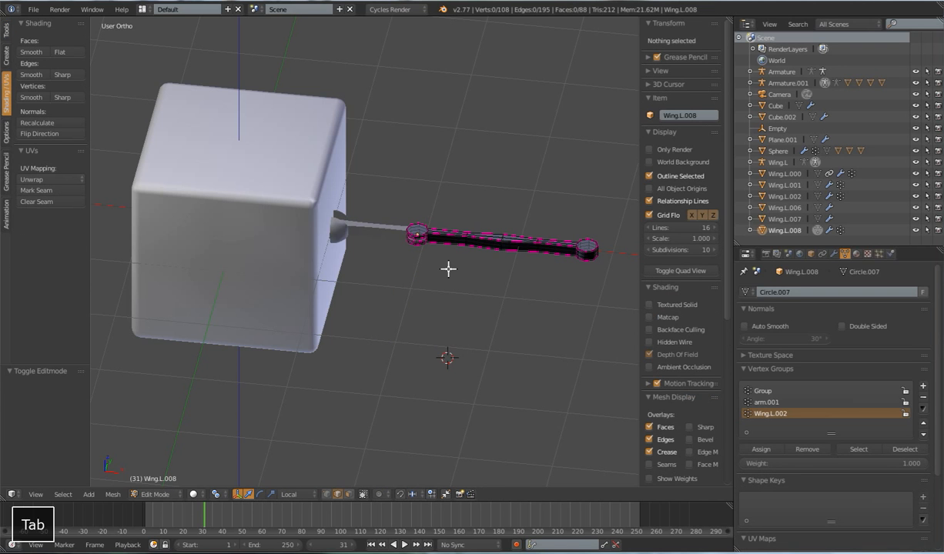
key("a")
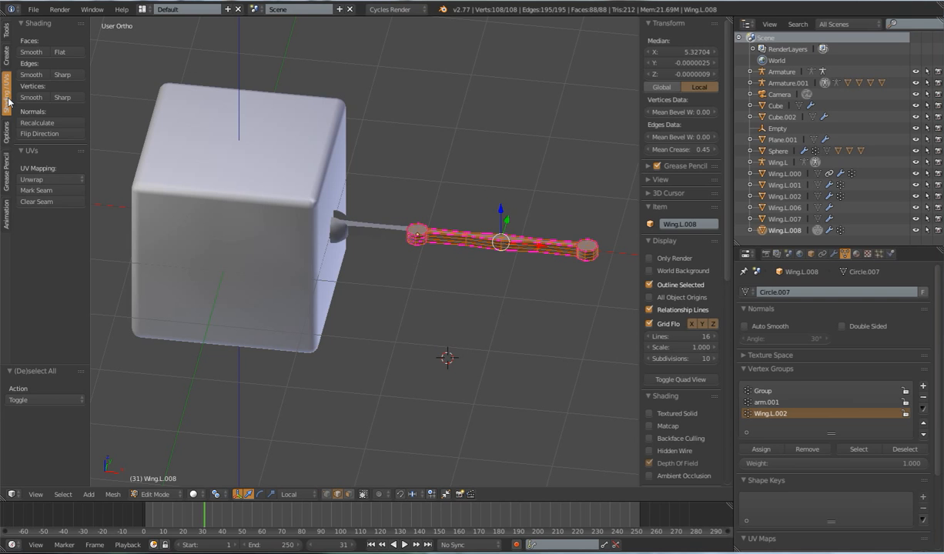
key("t")
key("t")
left_click(42, 121)
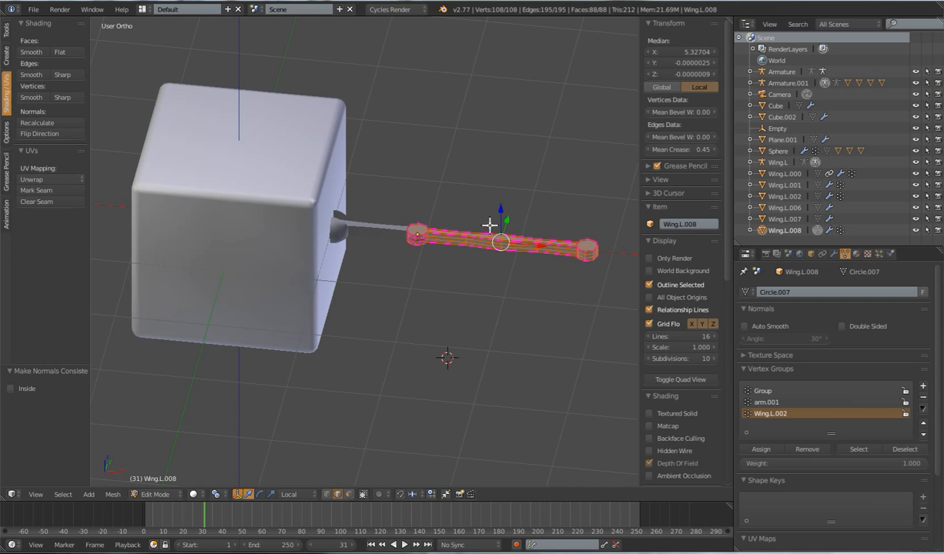
key("Tab")
scroll(461, 305, "up", 2)
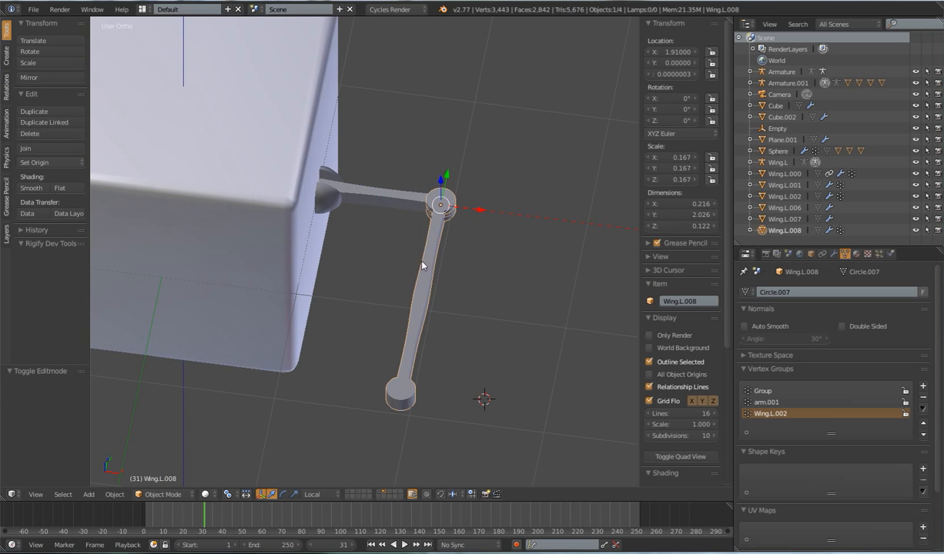
scroll(455, 289, "down", 3)
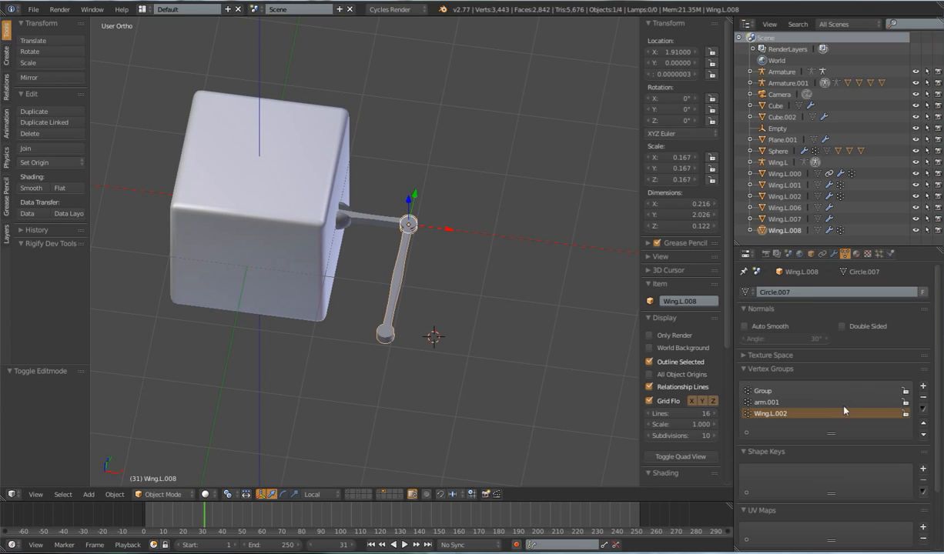
left_click(921, 409)
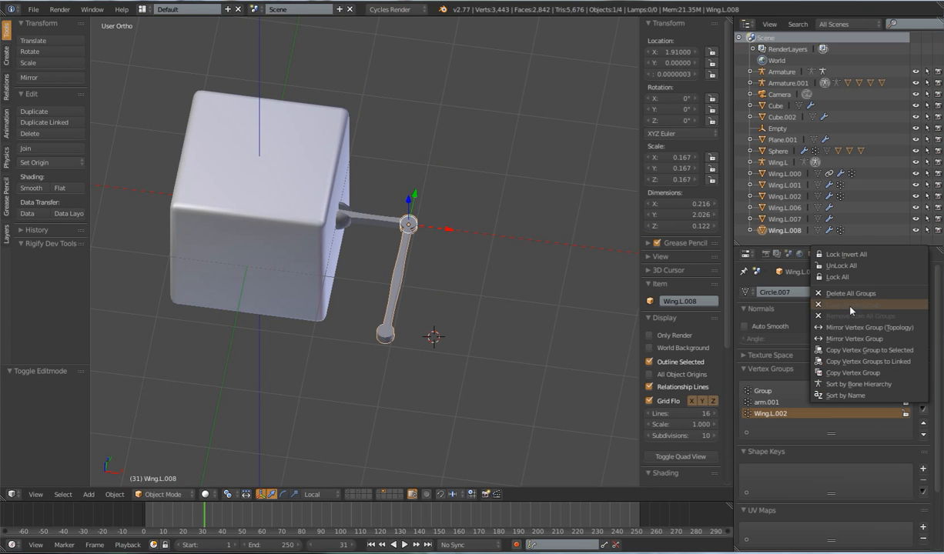
left_click(851, 302)
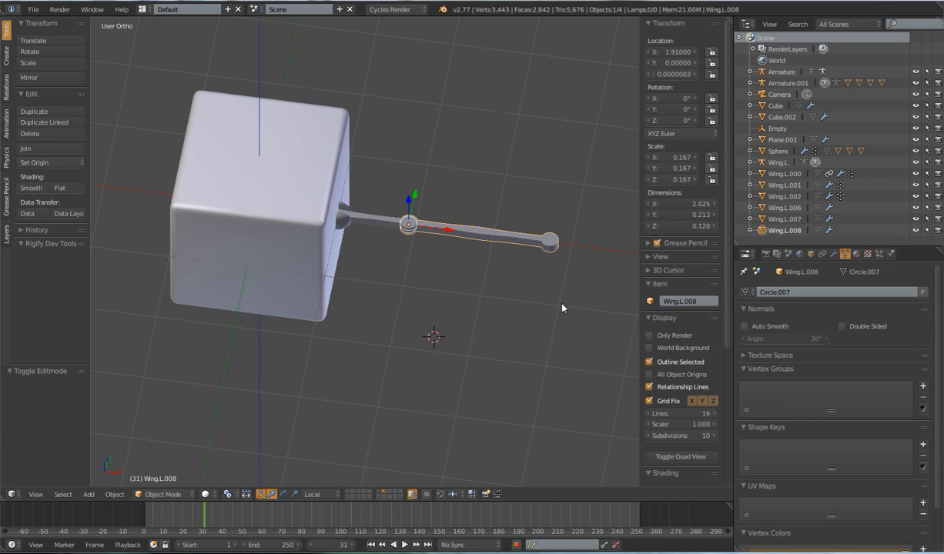
key("ctrl+z")
Step: Apply the Armature modifier on the duplicated forearm Wing.L.008 and delete all its vertex groups
left_click(834, 254)
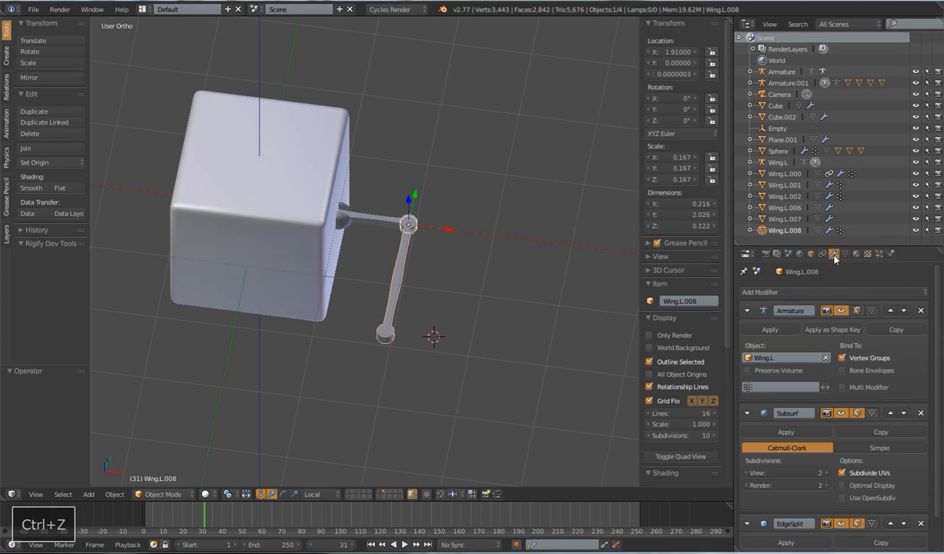
left_click(822, 255)
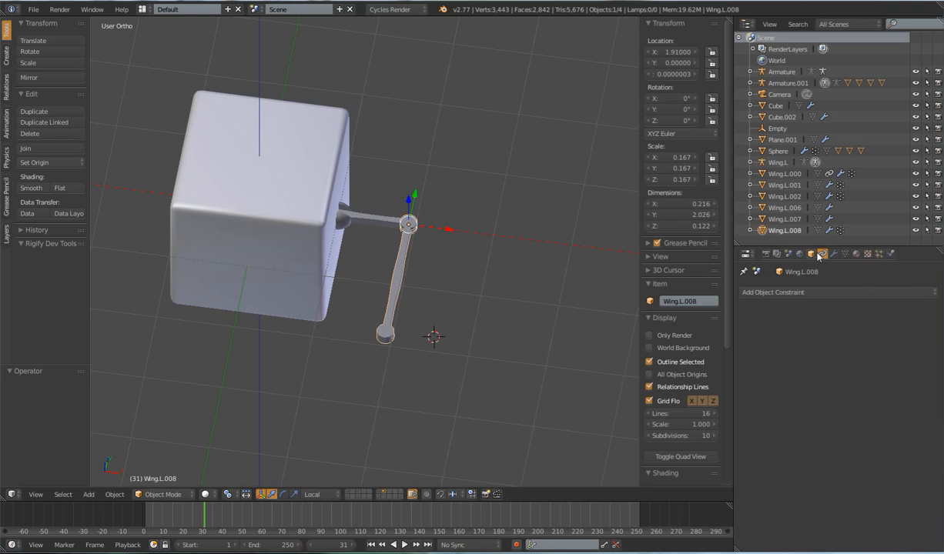
left_click(834, 254)
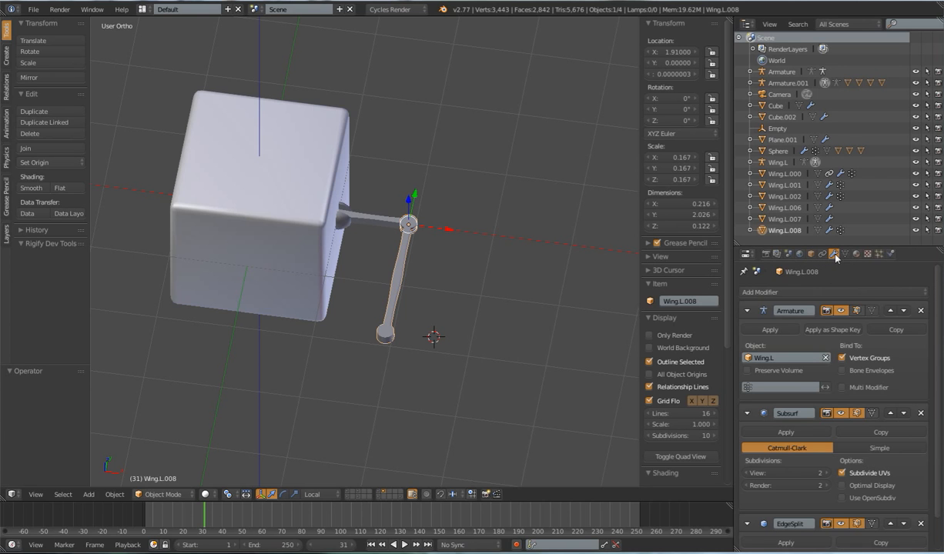
left_click(786, 329)
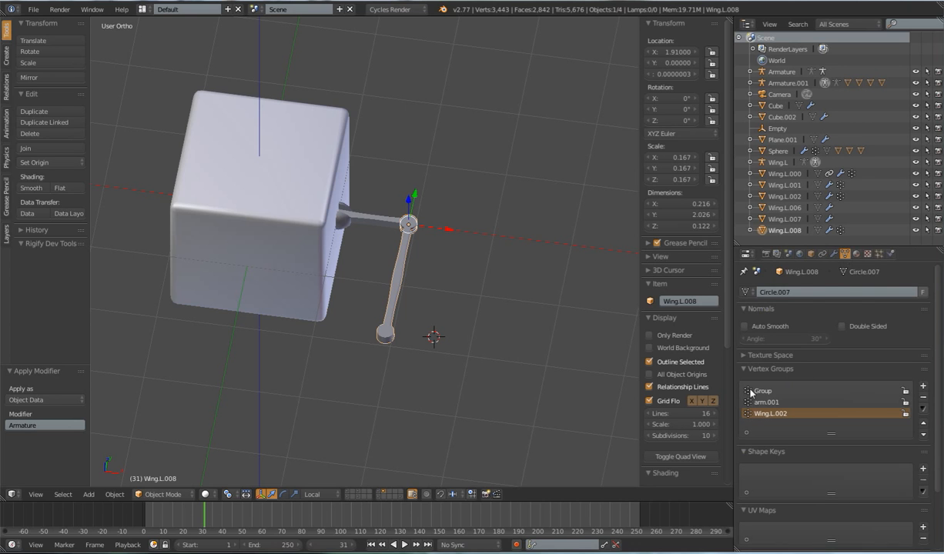
left_click(923, 408)
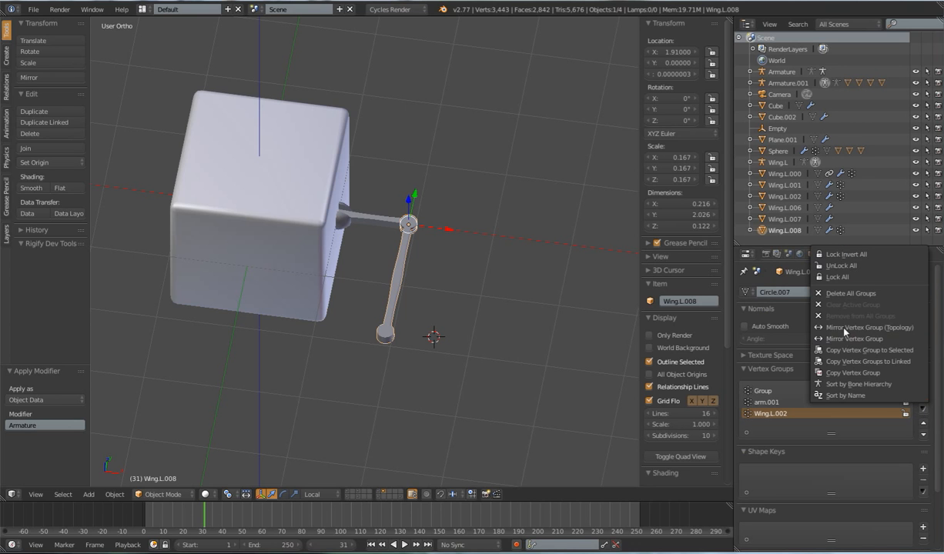
left_click(849, 293)
middle_click_drag(438, 263, 460, 292)
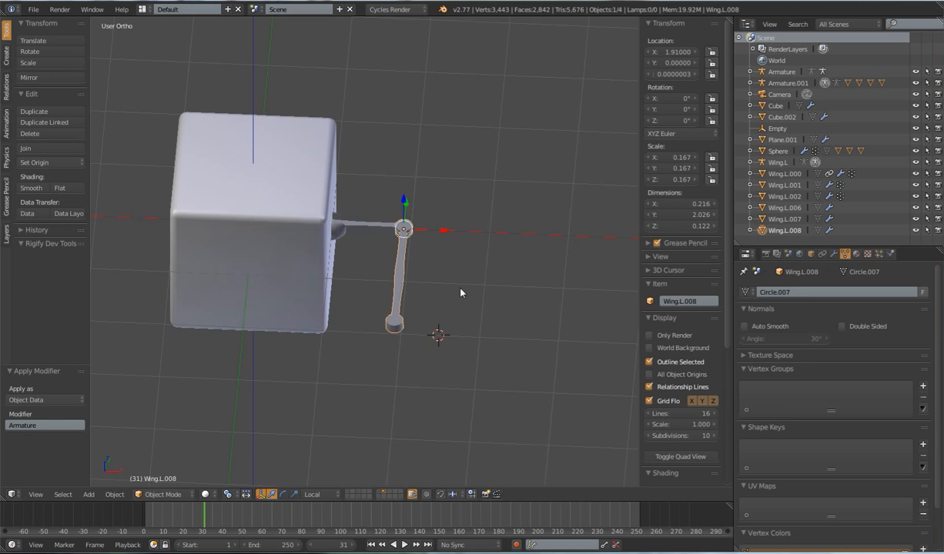
middle_click_drag(322, 277, 315, 269)
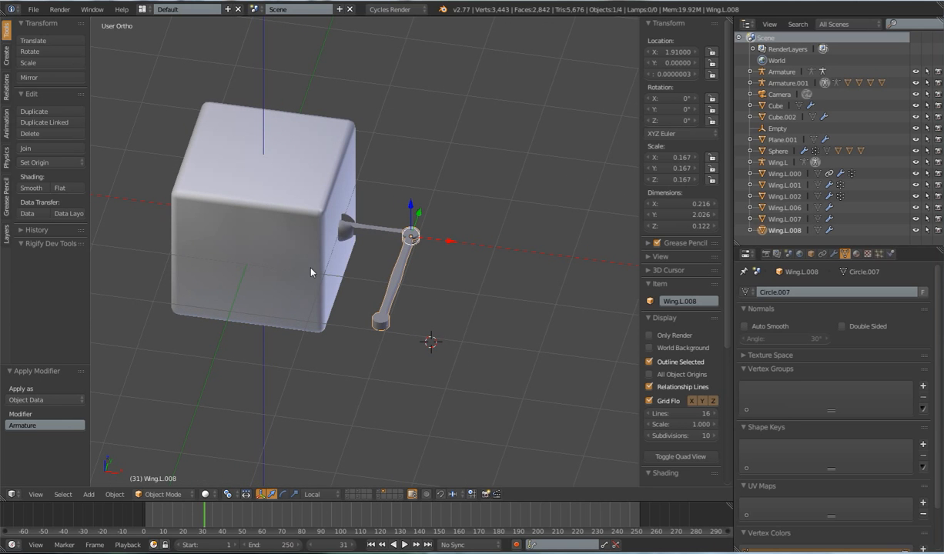
Step: Clear the parents of all four duplicated meshes while keeping their transformation, and show them in front view
key("a")
key("a")
key("a")
key("a")
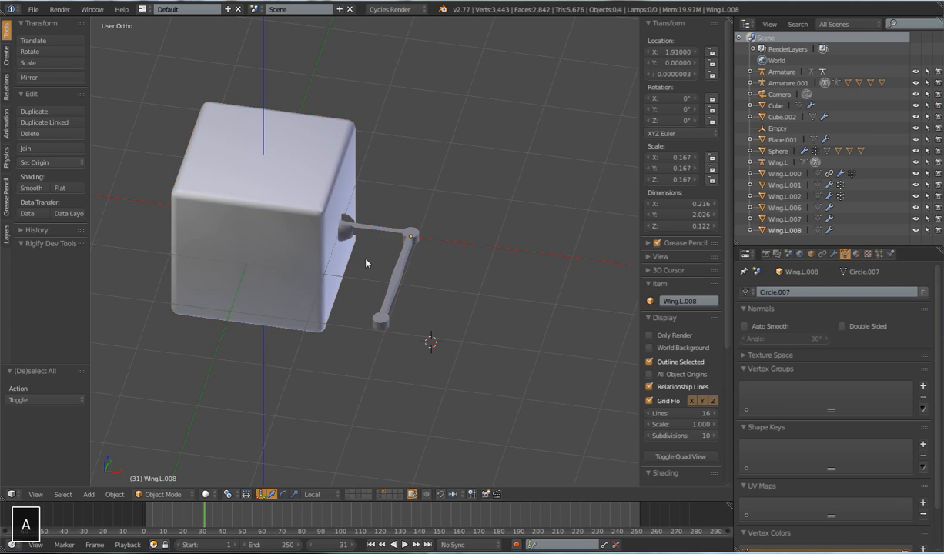
key("alt+p")
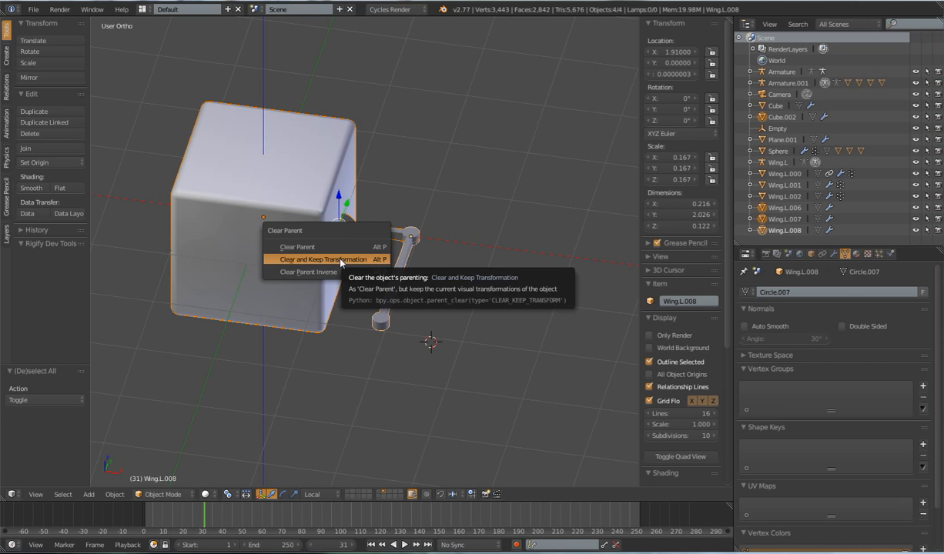
left_click(343, 260)
key("KP_1")
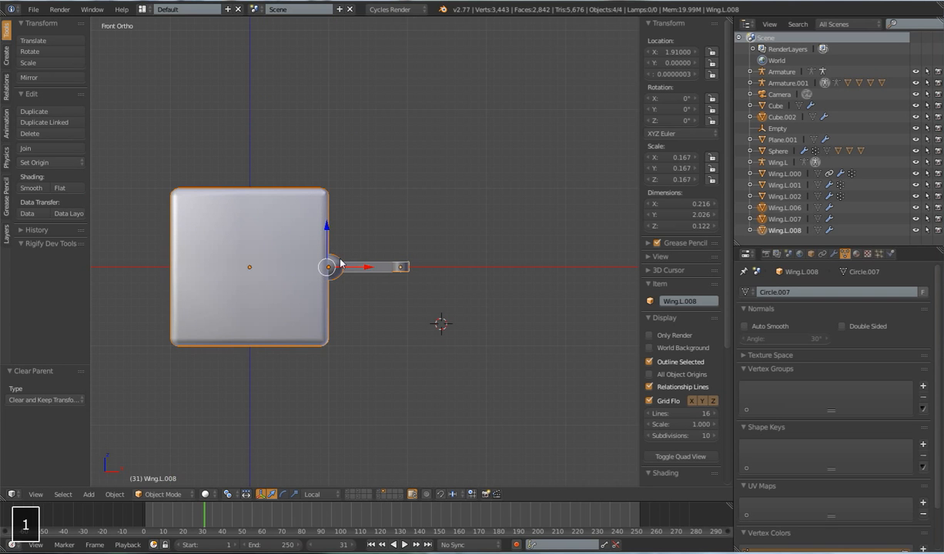
Step: Collapse the Item and Shading property sections, keep Display expanded, and toggle the grid floor off and back on
middle_click_drag(404, 283, 444, 301)
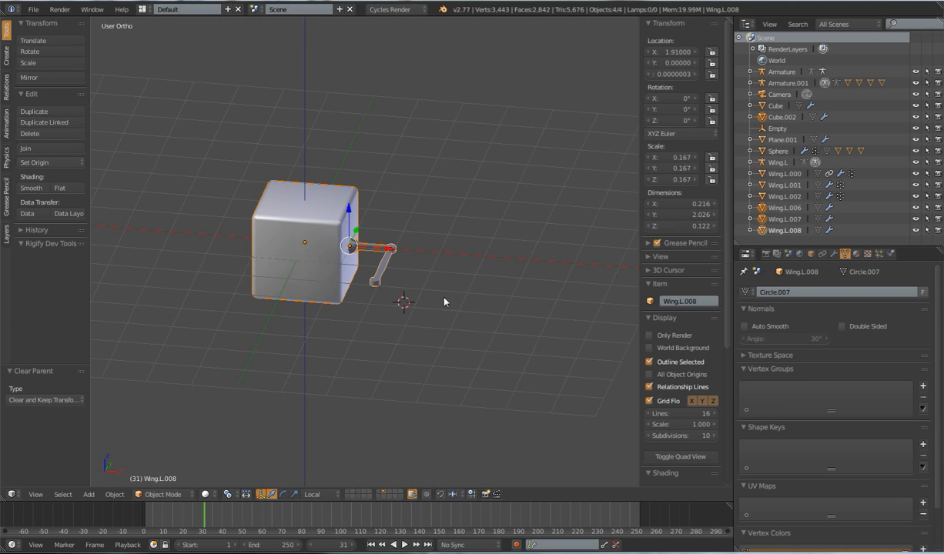
left_click(650, 285)
left_click(649, 298)
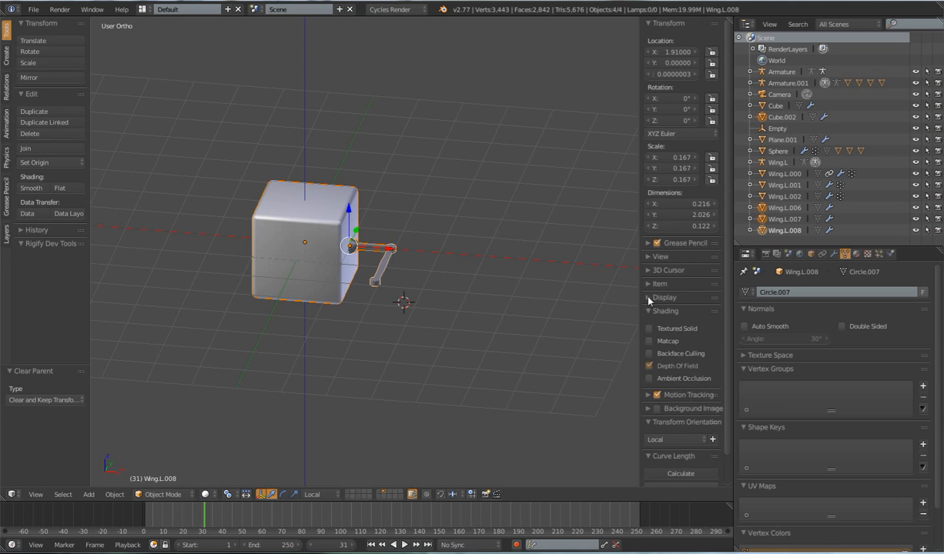
left_click(648, 311)
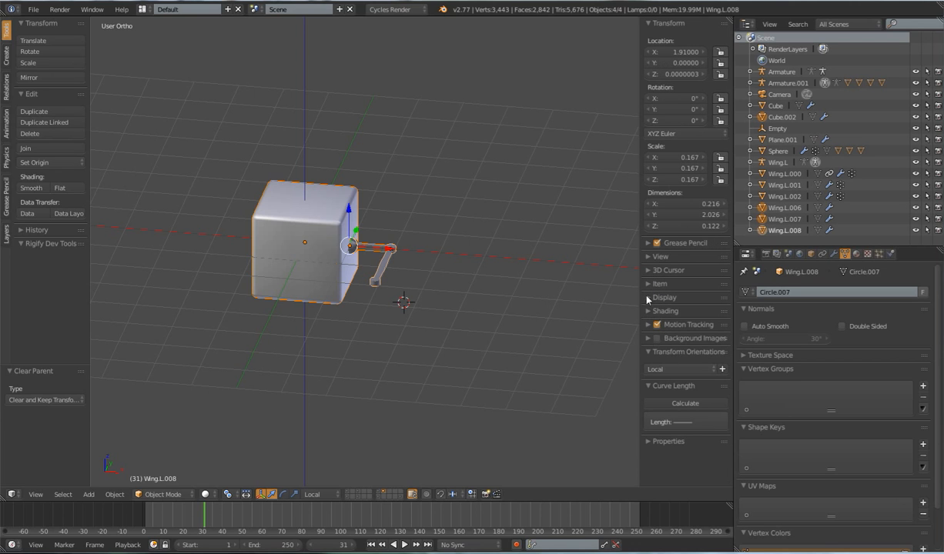
left_click(648, 299)
left_click(649, 381)
left_click(648, 381)
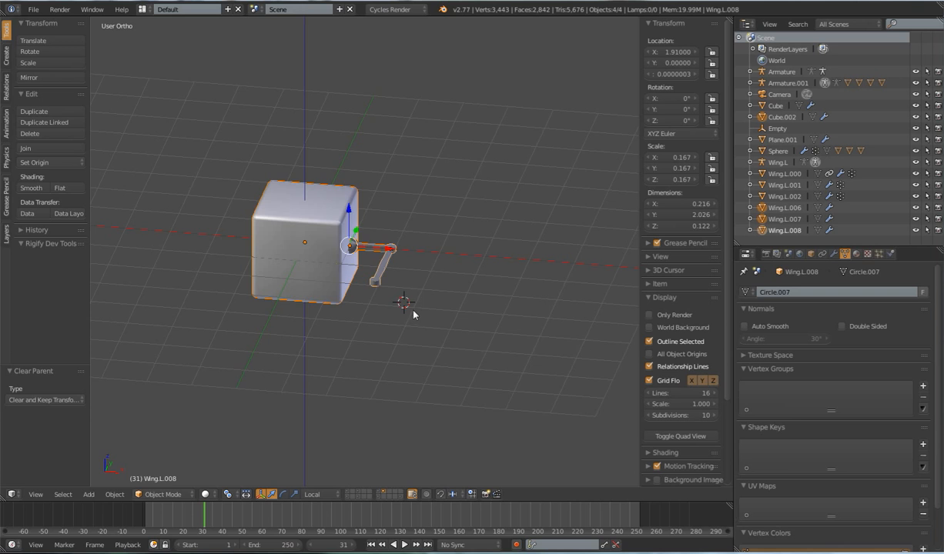
Step: Move all four duplicated meshes up together along the global Z axis by about 1.005 units in front view
middle_click_drag(413, 314, 266, 222)
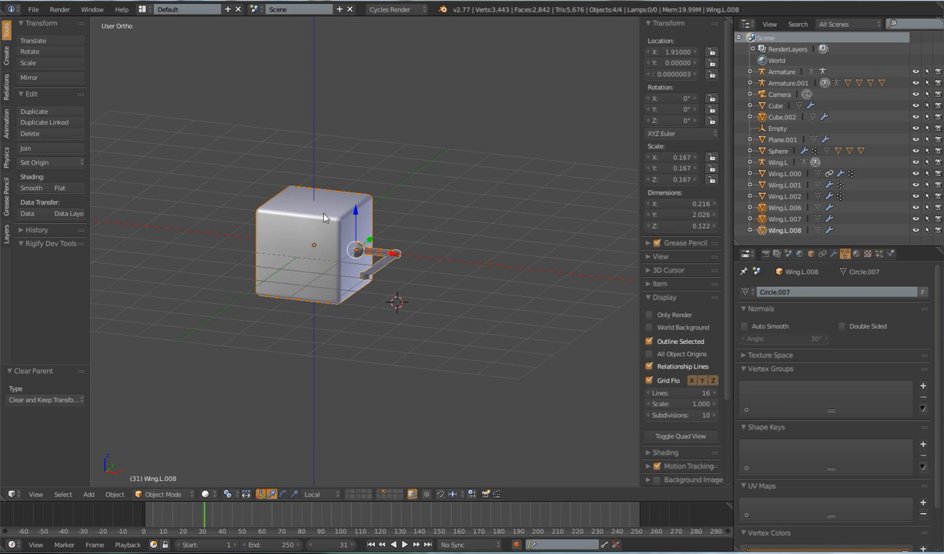
middle_click_drag(372, 285, 377, 291)
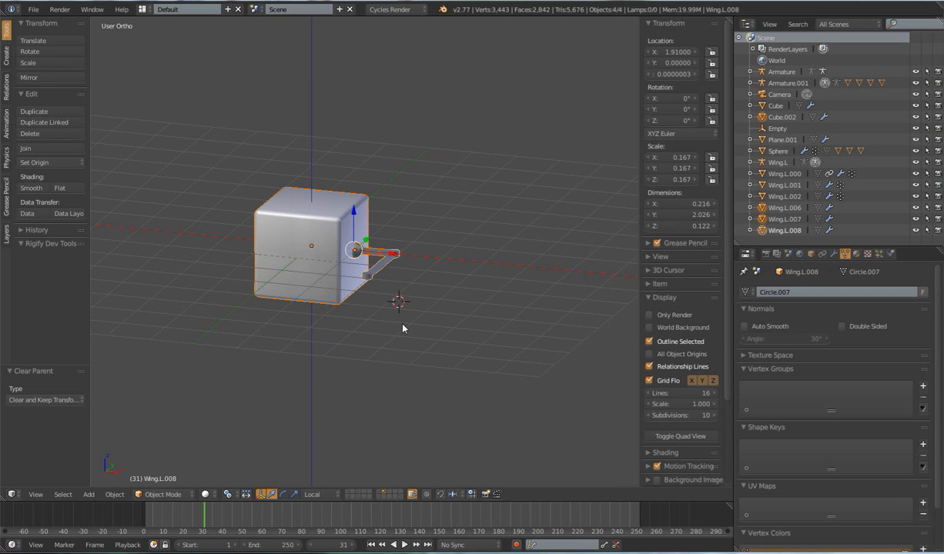
key("KP_1")
key("a")
key("a")
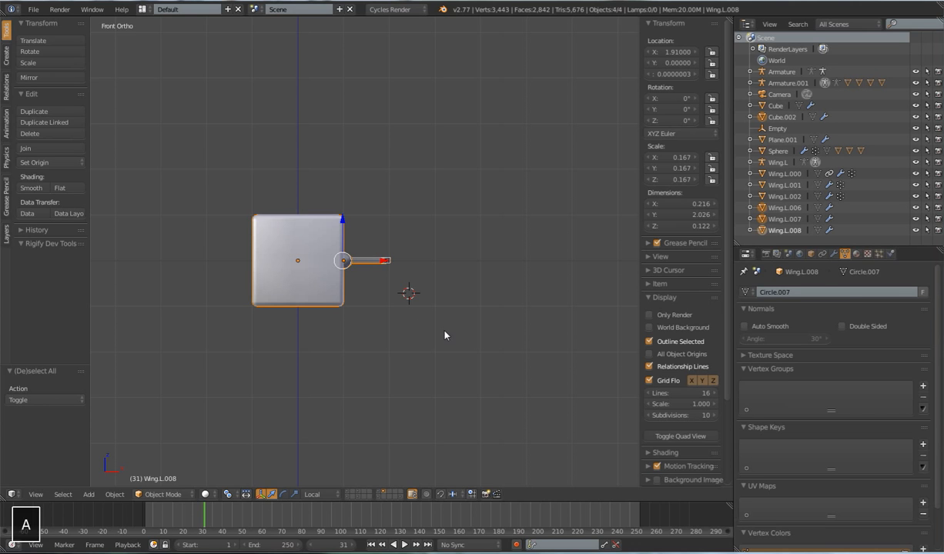
key("g")
key("z")
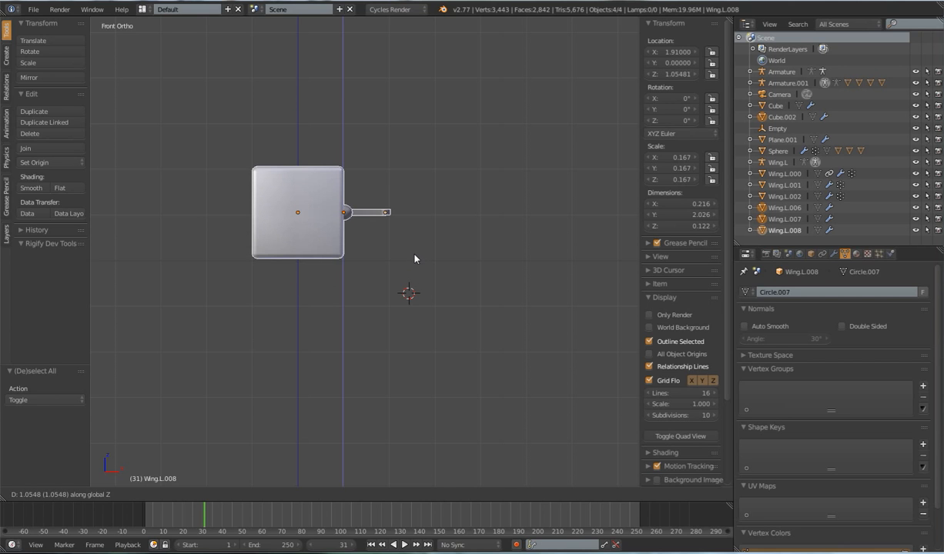
left_click(415, 259)
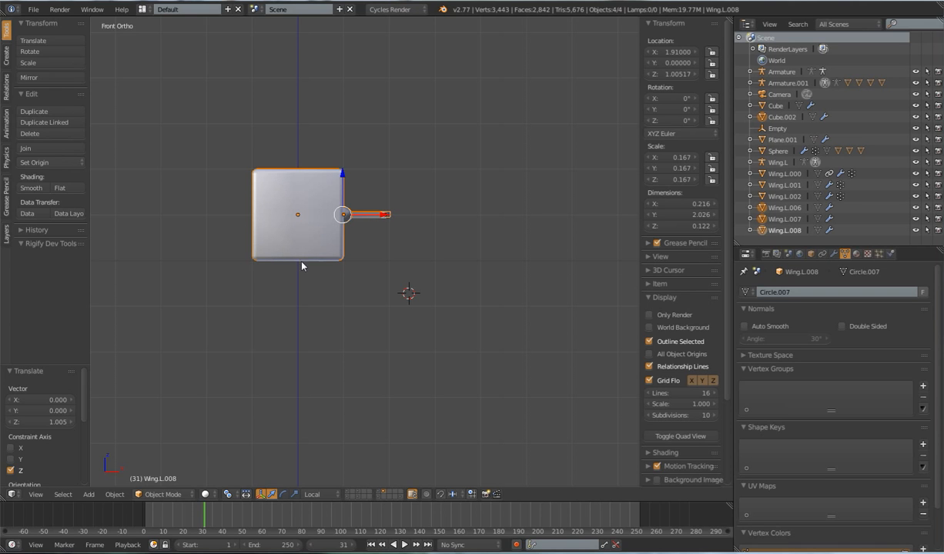
Step: Apply the location, rotation and scale of all four duplicated meshes
middle_click_drag(399, 285, 401, 329)
scroll(400, 329, "up", 1)
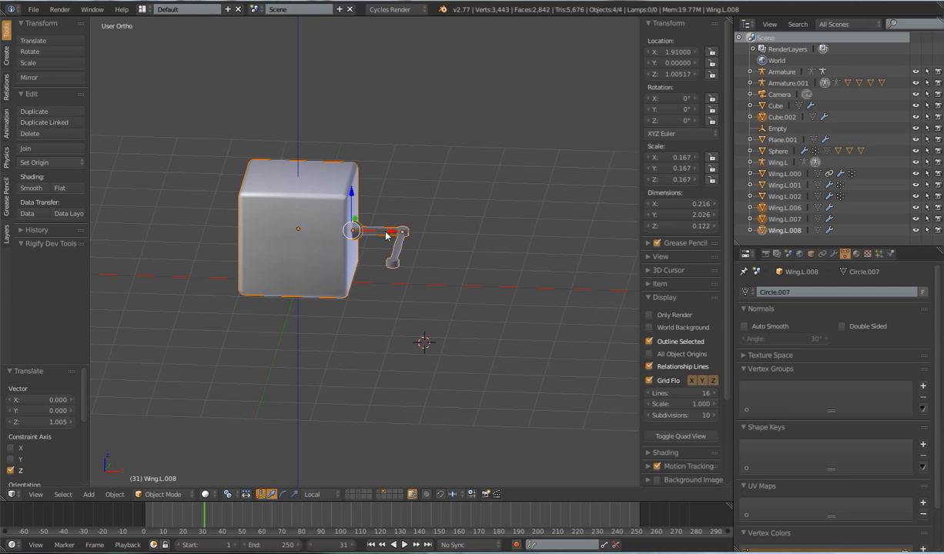
right_click(318, 223)
right_click(382, 232)
right_click(387, 234)
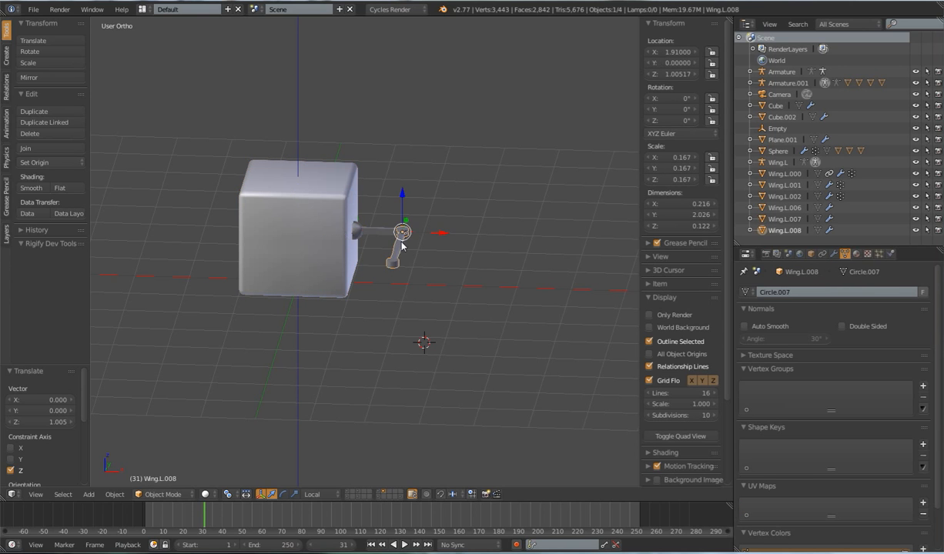
key("a")
key("a")
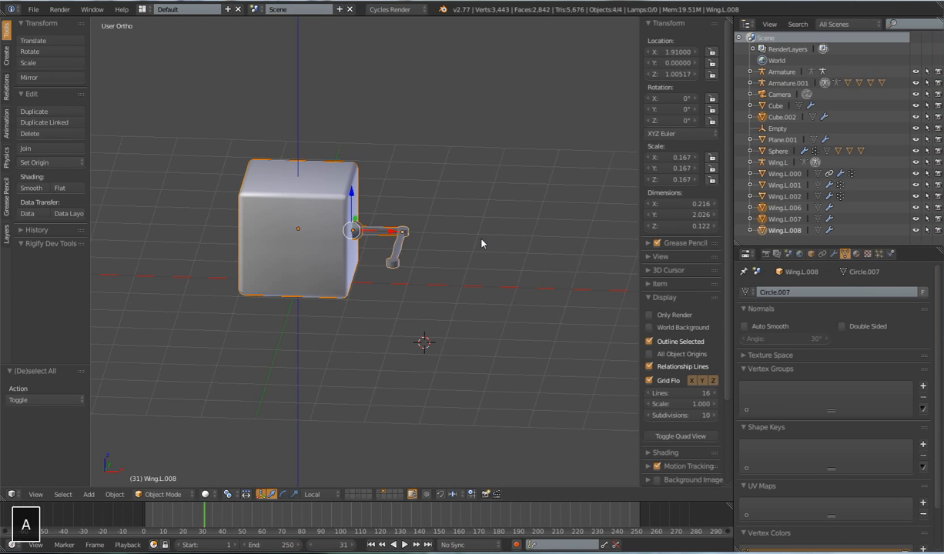
key("ctrl+a")
left_click(460, 293)
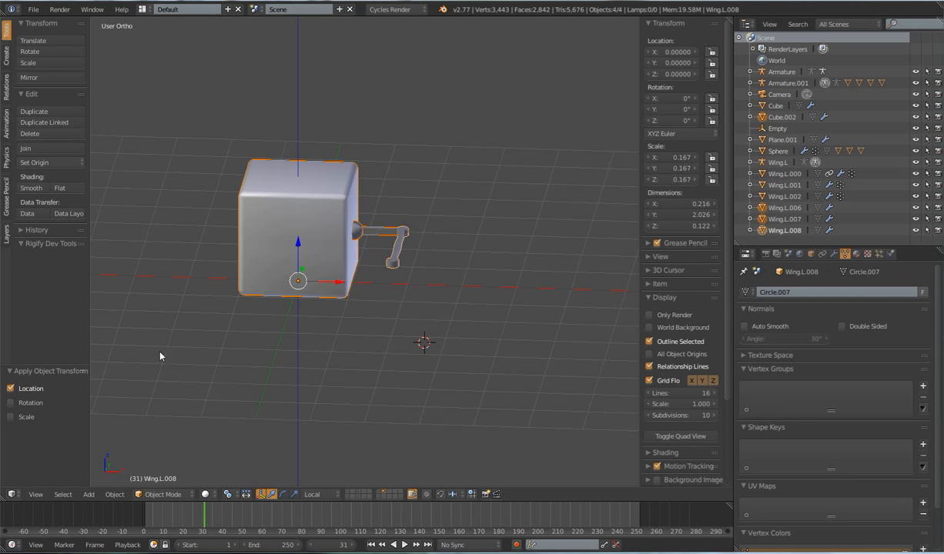
left_click(10, 402)
left_click(10, 417)
Step: Lock every location, rotation and scale channel of Cube.002 and of the shoulder joint Wing.L.006
right_click(298, 189)
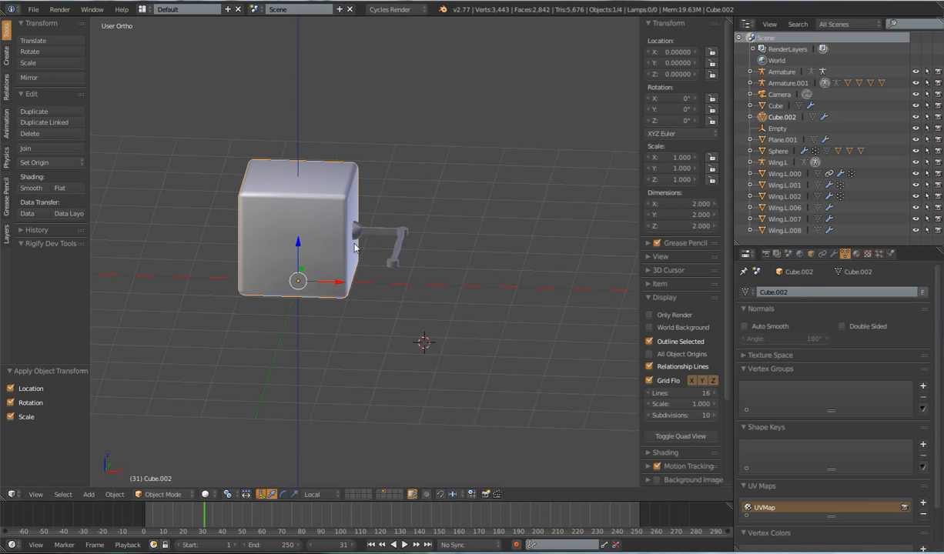
right_click(376, 232)
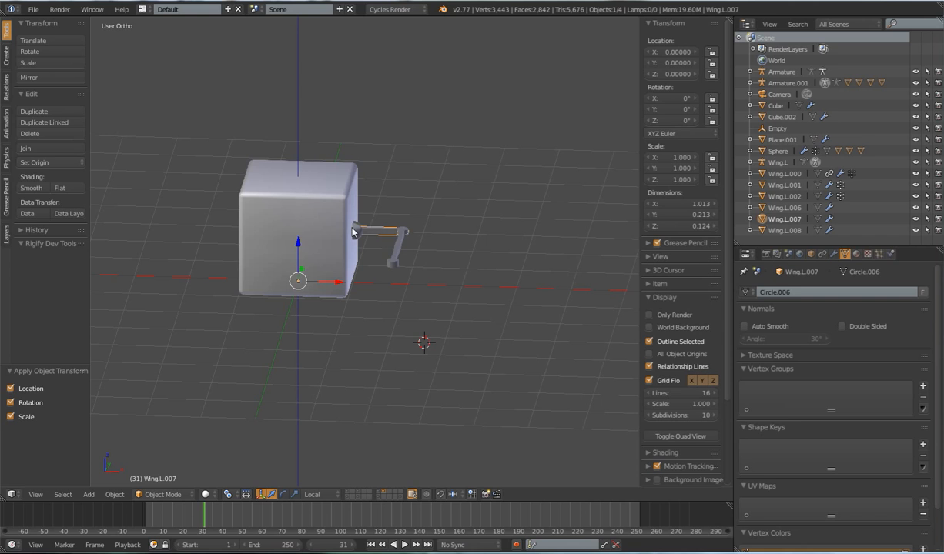
right_click(339, 224)
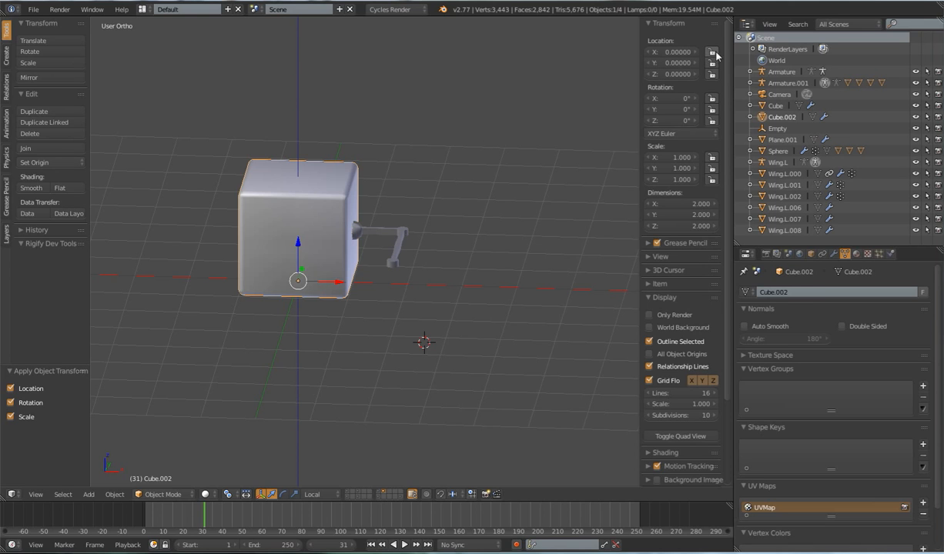
left_click_drag(712, 53, 711, 180)
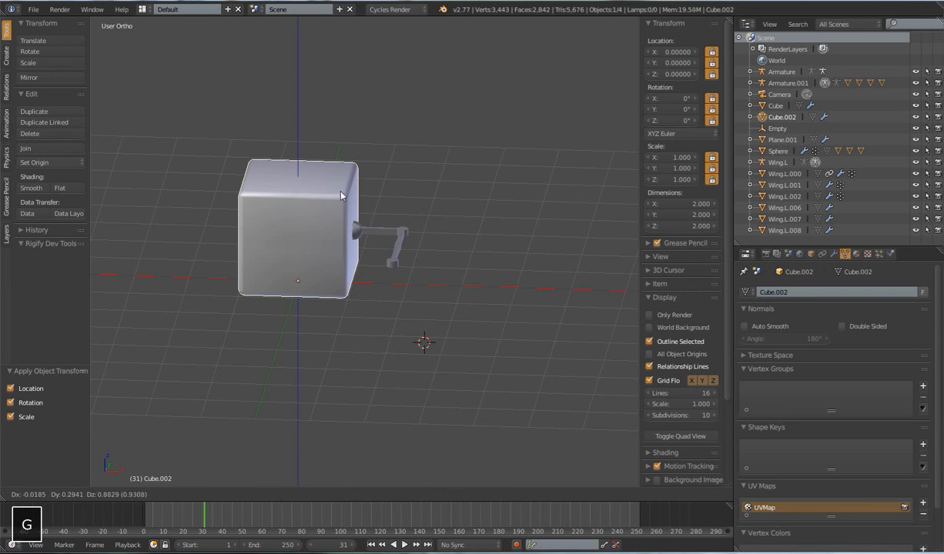
right_click(359, 234)
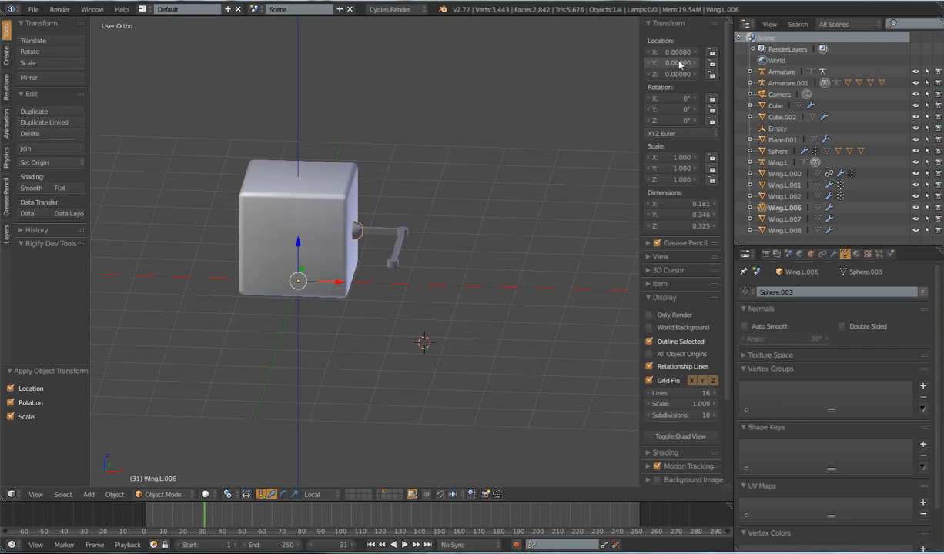
left_click_drag(712, 52, 711, 180)
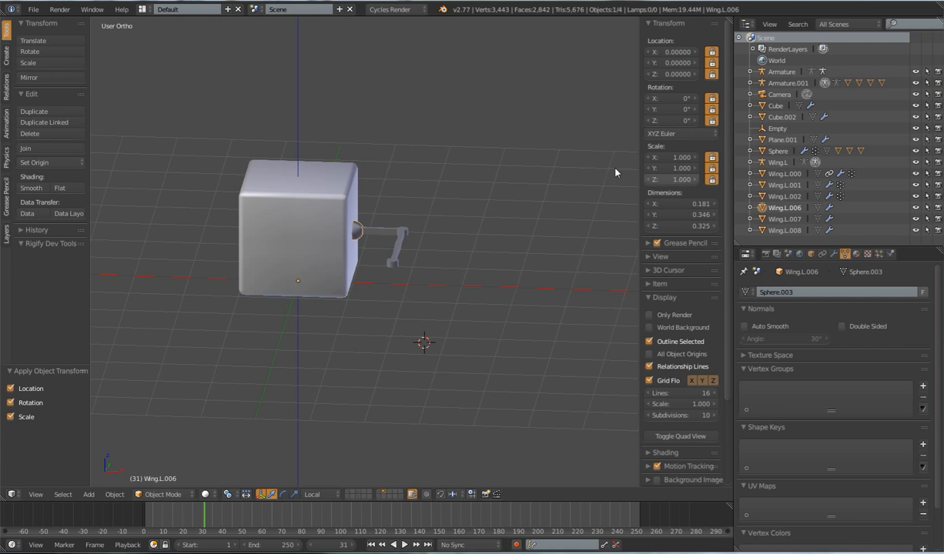
Step: Lock every location, rotation and scale channel of the upper arm Wing.L.007 and the forearm Wing.L.008
right_click(383, 235)
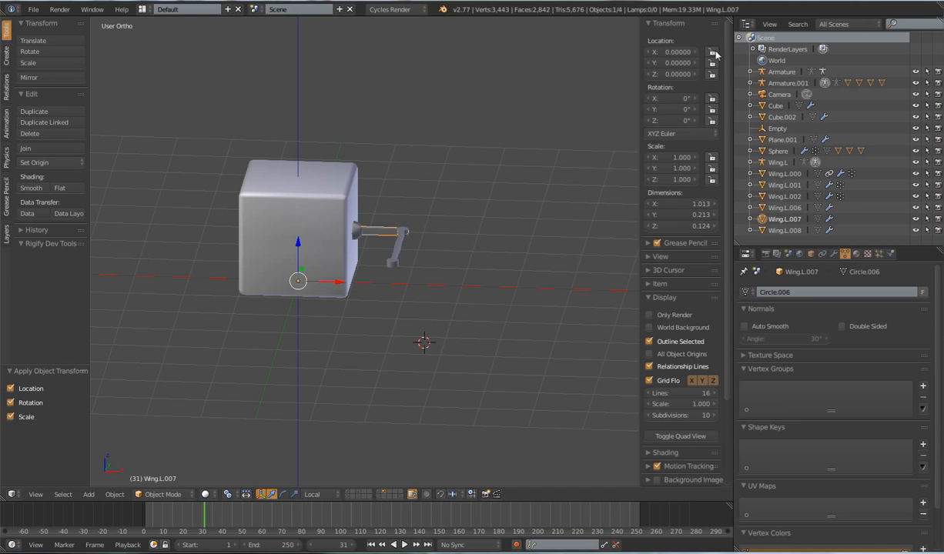
left_click_drag(712, 53, 698, 180)
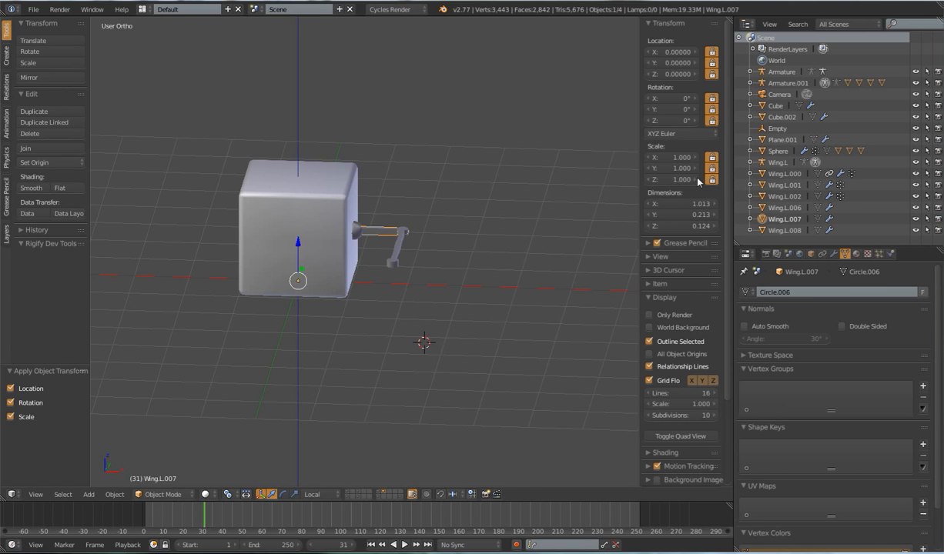
right_click(383, 244)
left_click_drag(713, 52, 709, 180)
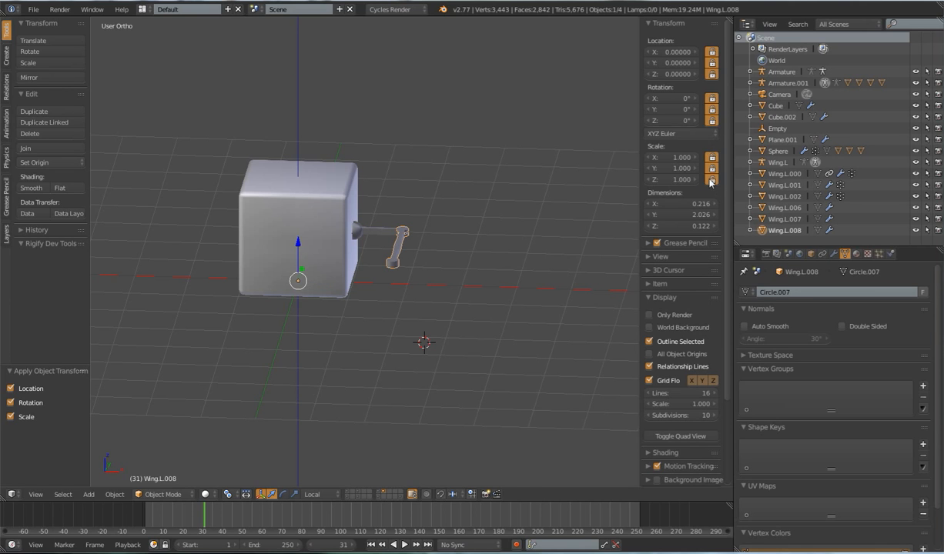
right_click(383, 234)
left_click_drag(713, 53, 712, 180)
right_click(406, 248)
left_click_drag(714, 52, 712, 180)
Step: Select the shoulder joint Wing.L.006 and toggle its location, rotation and scale locks
key("KP_7")
scroll(440, 250, "up", 5)
middle_click_drag(438, 264, 386, 250)
right_click(380, 200)
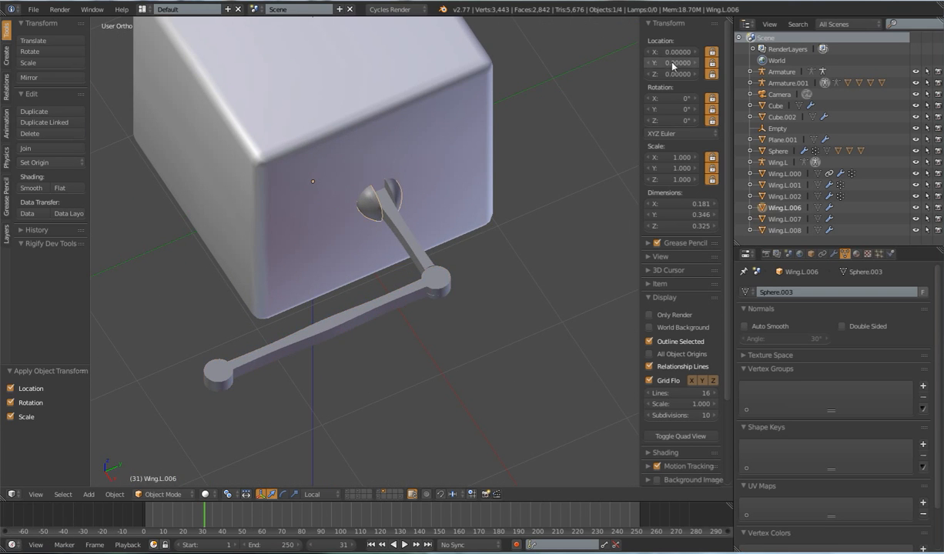
left_click_drag(712, 52, 710, 180)
left_click(713, 122)
left_click(712, 157)
left_click(712, 168)
Step: Select the whole shoulder joint mesh, Wing.L.006, in Edit Mode and snap the 3D cursor to the selection
middle_click_drag(478, 185, 431, 251)
key("Tab")
scroll(440, 251, "up", 1)
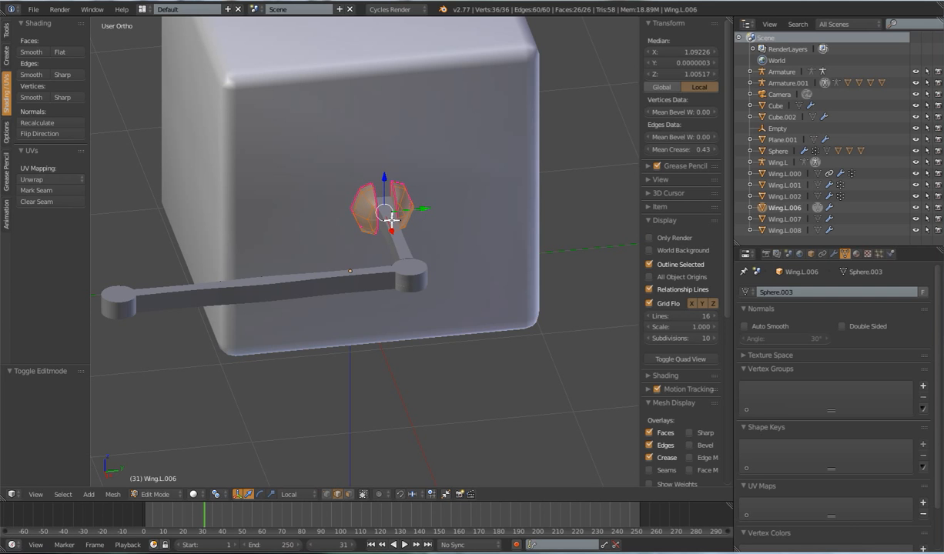
key("KP_3")
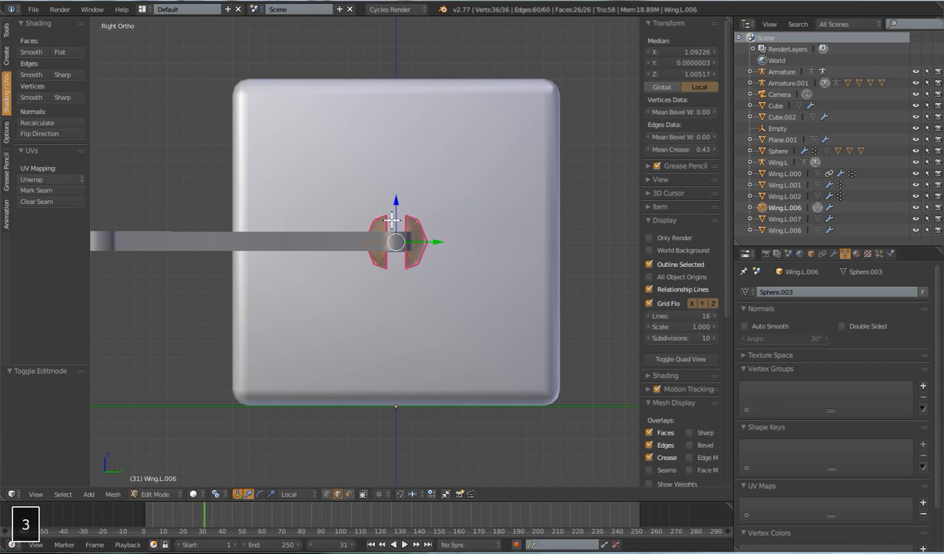
middle_click_drag(416, 245, 429, 278)
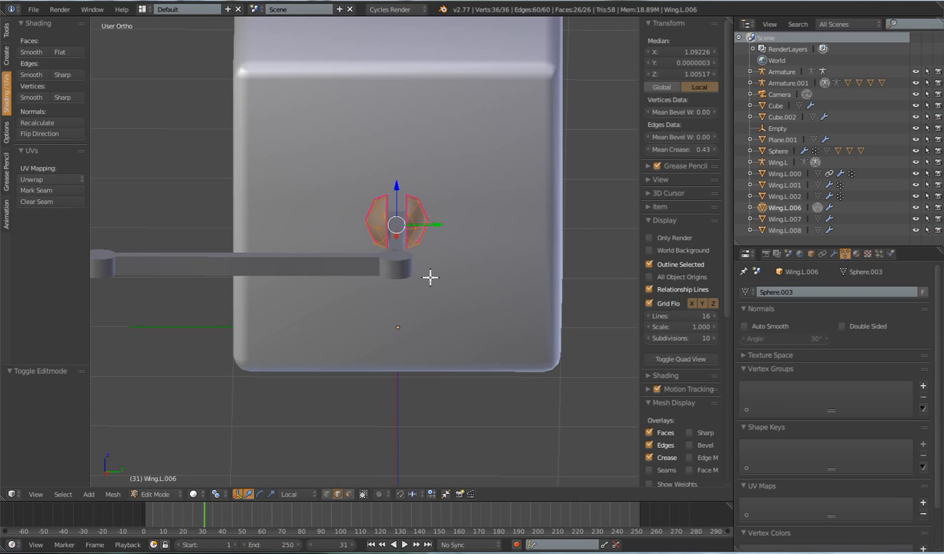
key("a")
key("a")
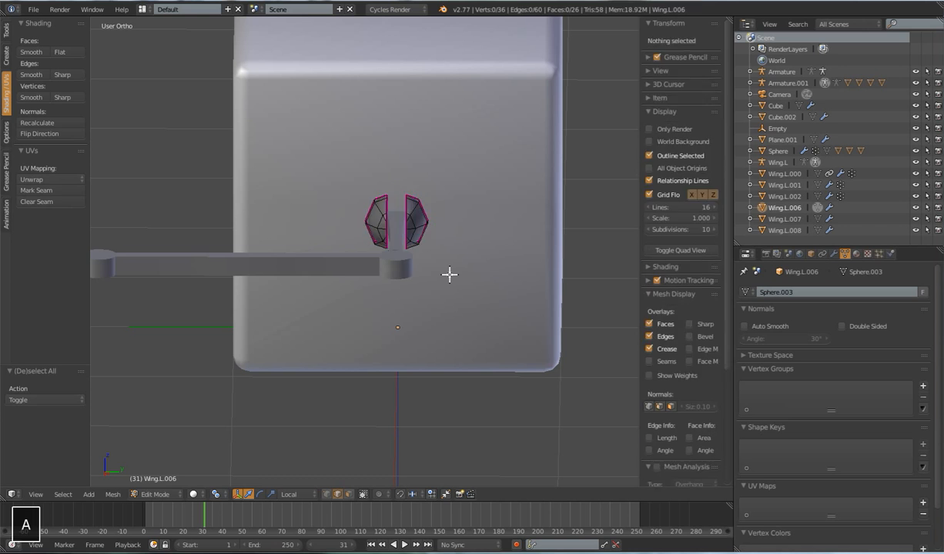
key("shift+s")
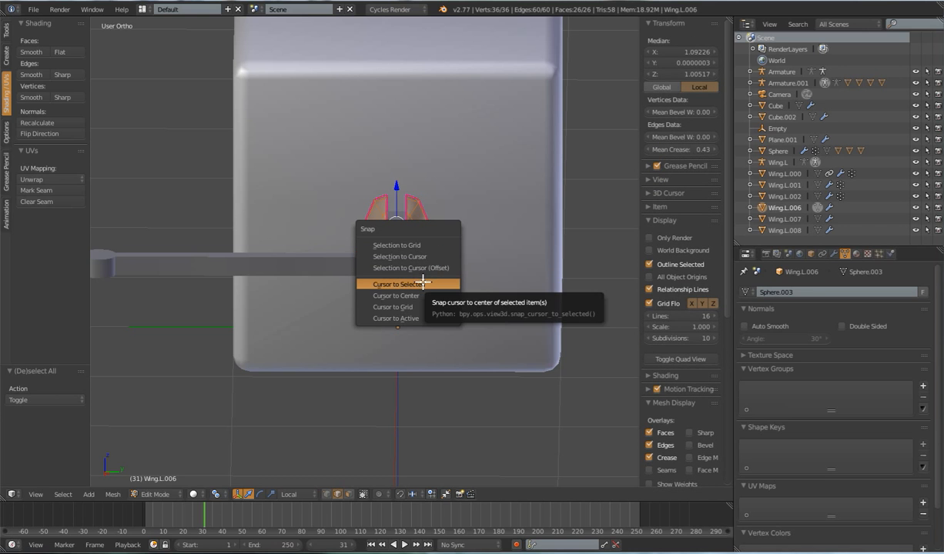
left_click(424, 284)
middle_click_drag(421, 276, 458, 268)
scroll(453, 274, "up", 3)
middle_click_drag(361, 268, 452, 273, "shift")
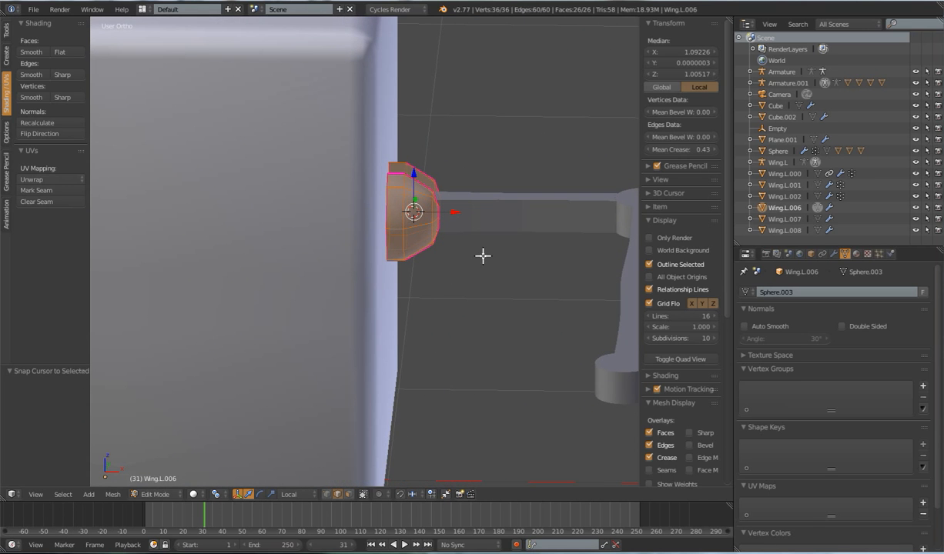
key("KP_1")
key("KP_3")
scroll(483, 255, "down", 3)
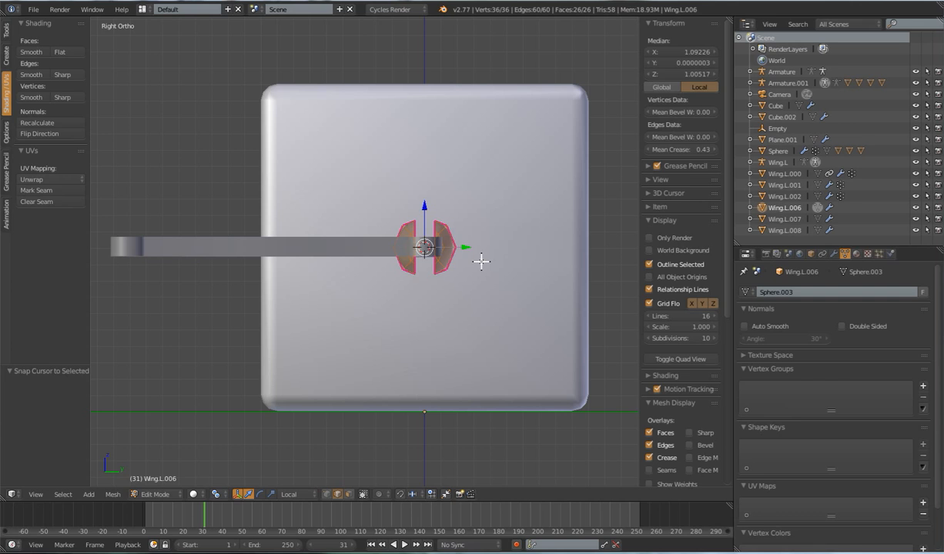
key("r")
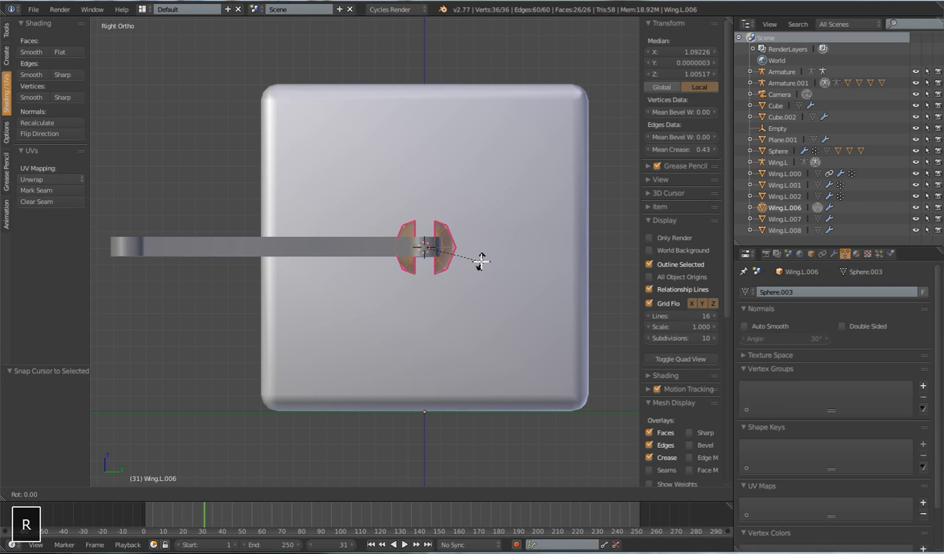
type("x90")
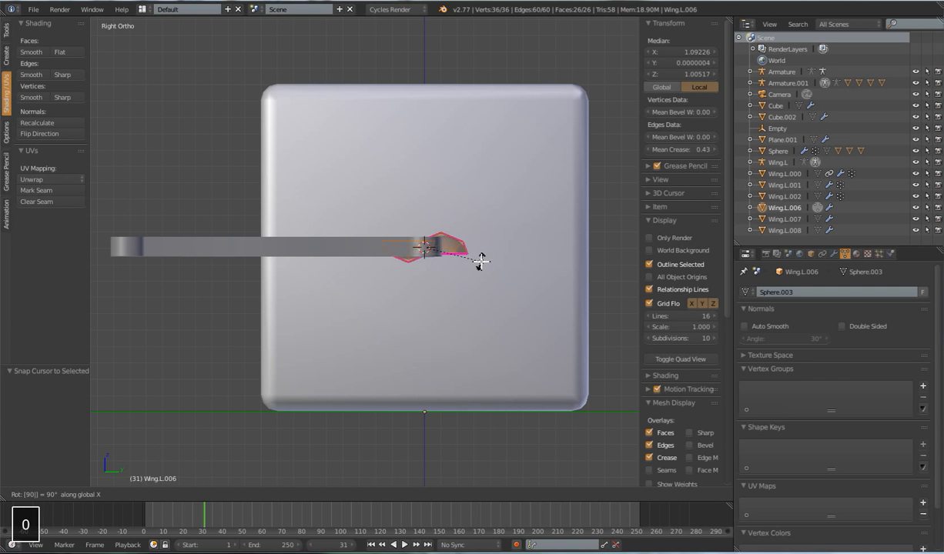
key("Escape")
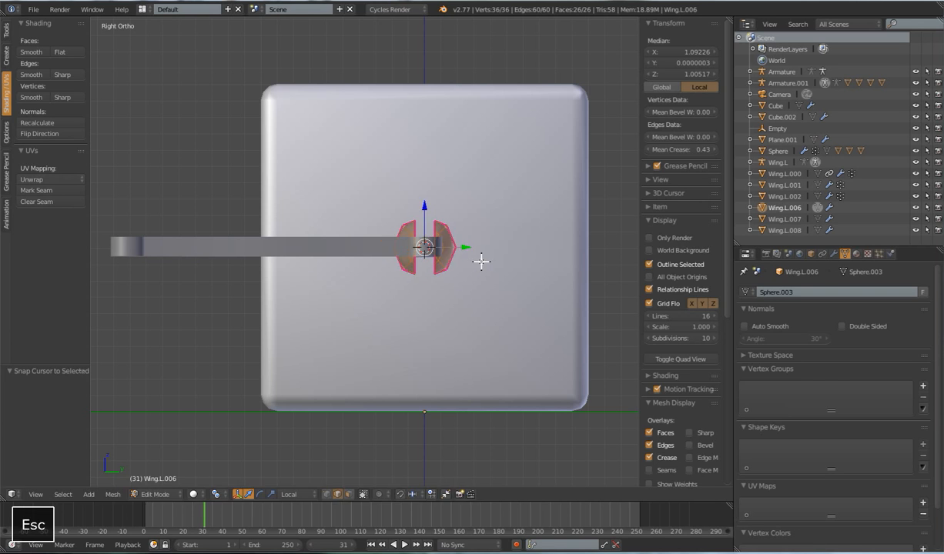
Step: Set the pivot point to the 3D cursor, rotate the shoulder joint mesh 90° about the global X axis and leave Edit Mode
left_click(223, 497)
left_click(239, 468)
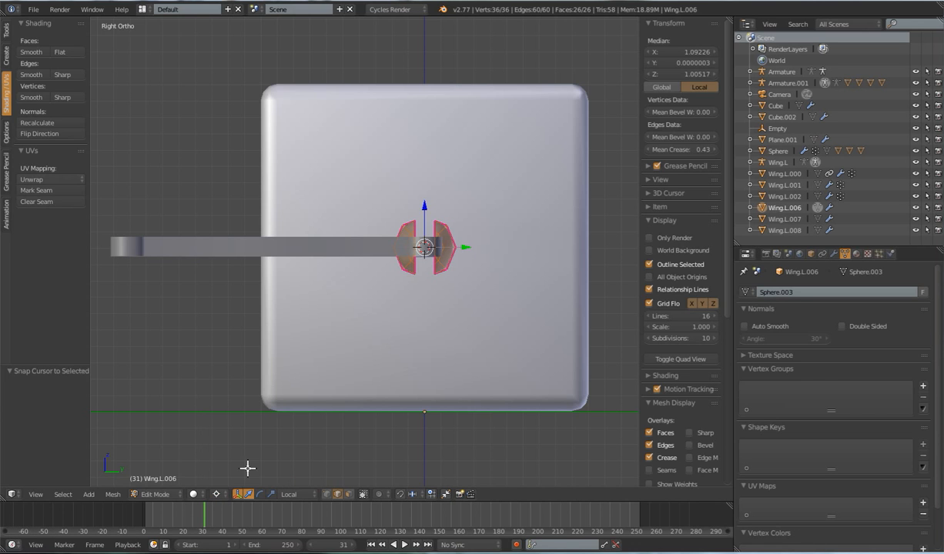
type("rx")
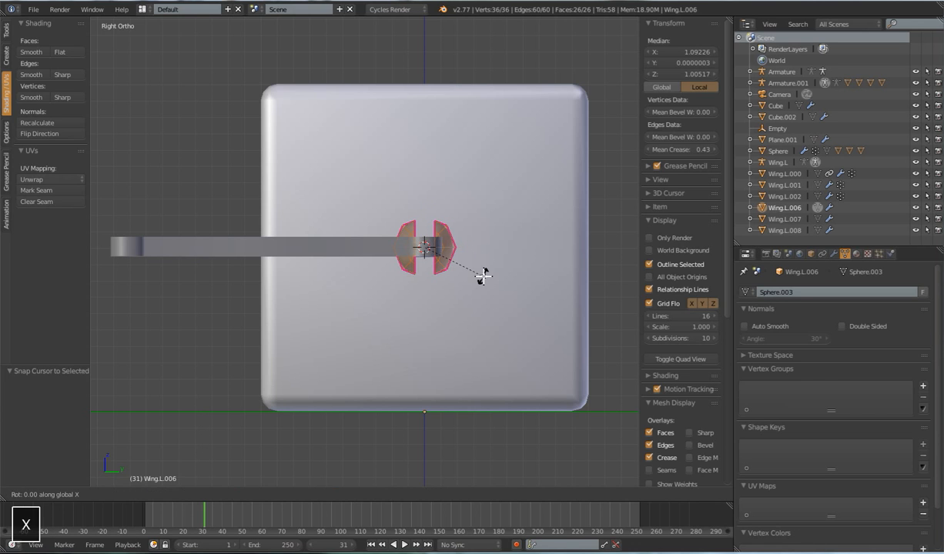
type("90")
key("Return")
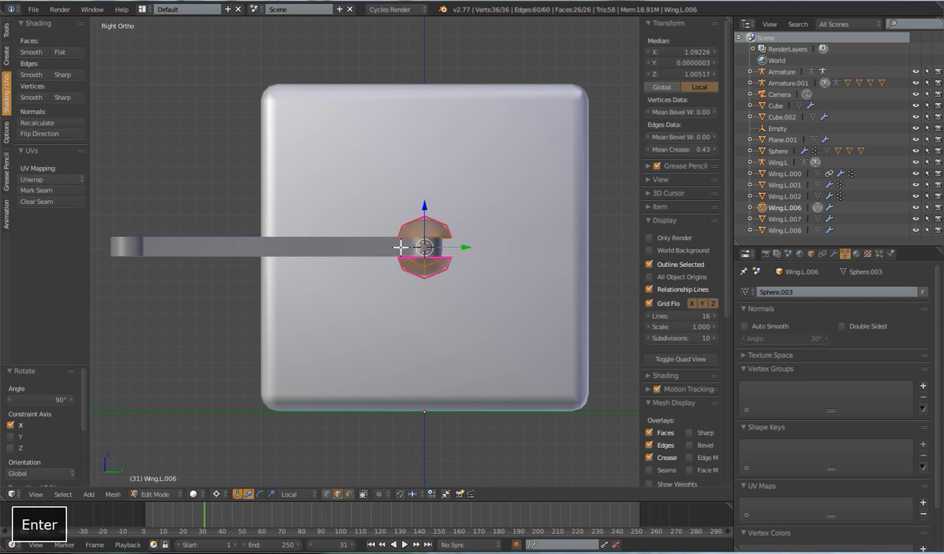
middle_click_drag(428, 249, 500, 303)
scroll(451, 323, "down", 3)
key("Tab")
Step: Lock all location, rotation and scale channels of the shoulder joint Wing.L.006
middle_click_drag(497, 305, 440, 303, "shift")
scroll(435, 292, "up", 2)
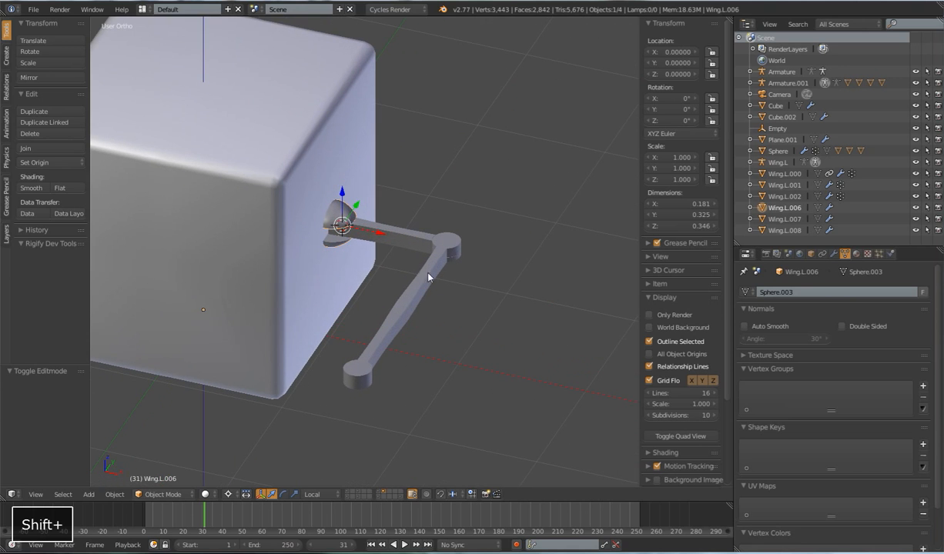
middle_click_drag(387, 233, 385, 262, "shift")
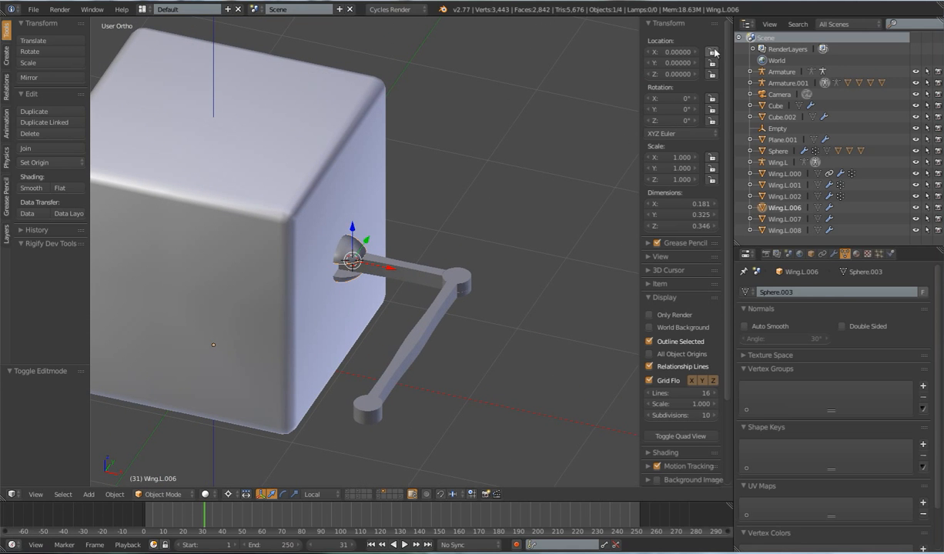
left_click_drag(712, 52, 710, 187)
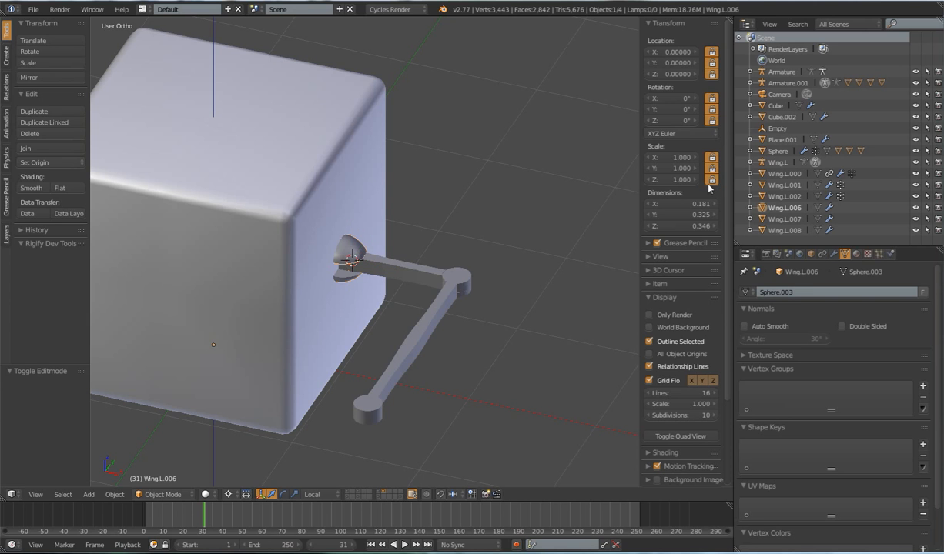
Step: In top view, move the forearm Wing.L.008 about -0.105 along the global Y axis
right_click(429, 278)
key("KP_7")
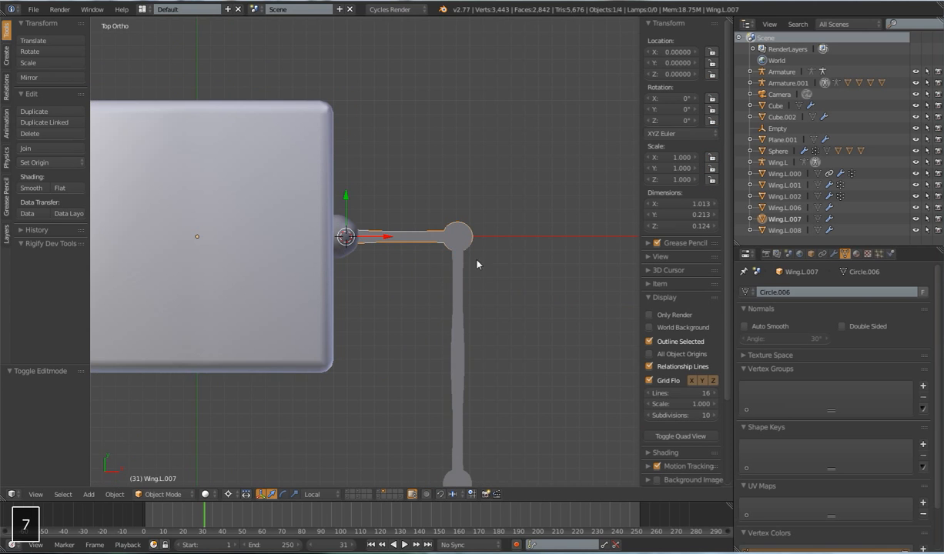
middle_click_drag(478, 262, 431, 242, "shift")
scroll(420, 254, "down", 1)
right_click(408, 271)
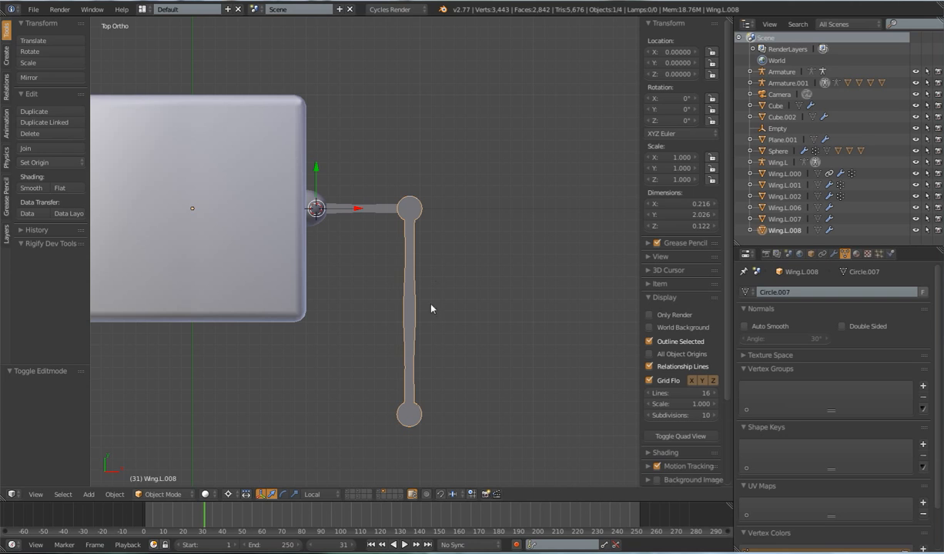
key("g")
key("y")
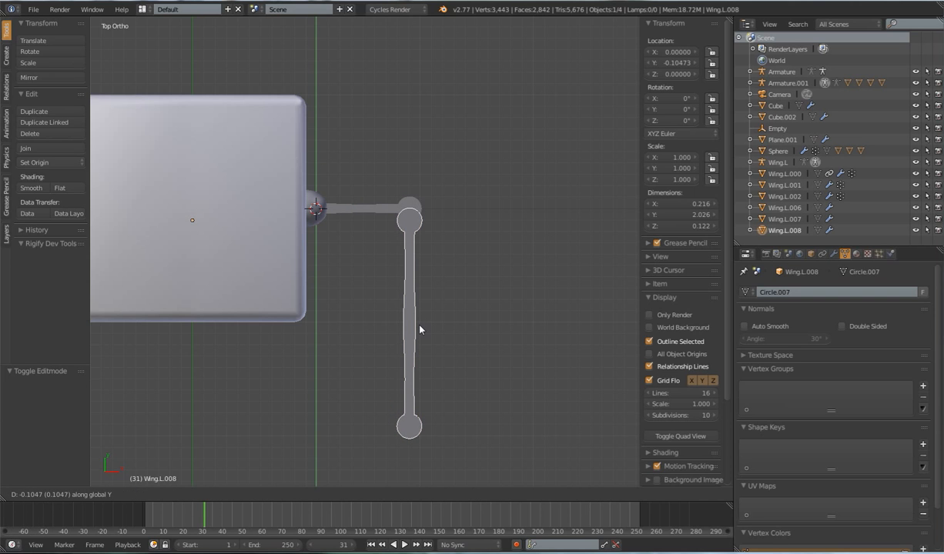
left_click(419, 330)
Step: Rotate the upper arm Wing.L.007 about -5.35° around the global Z axis so its elbow end meets the forearm
right_click(380, 206)
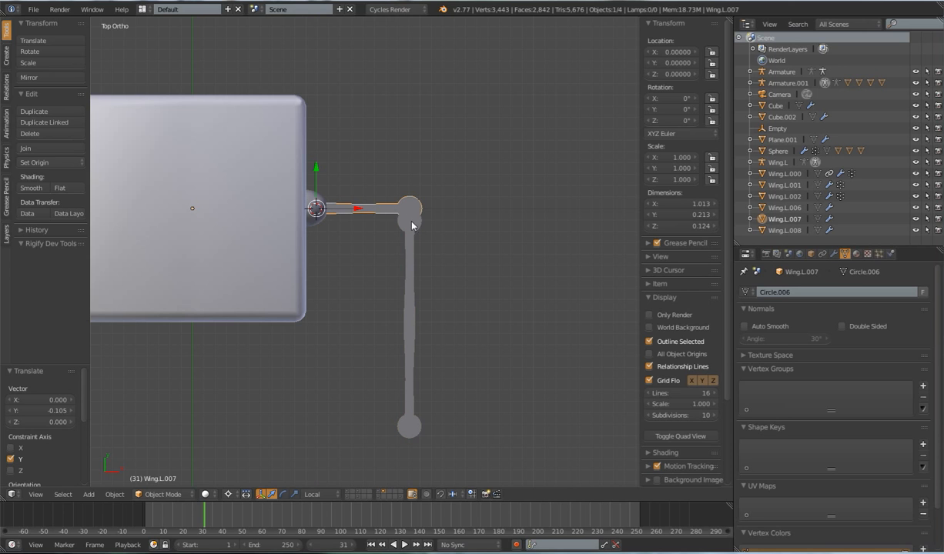
scroll(420, 241, "up", 1)
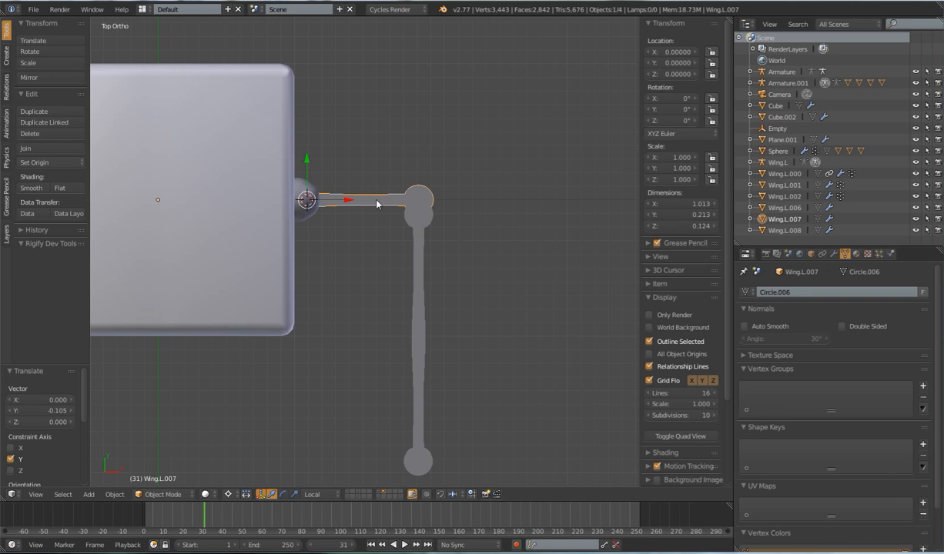
key("r")
key("z")
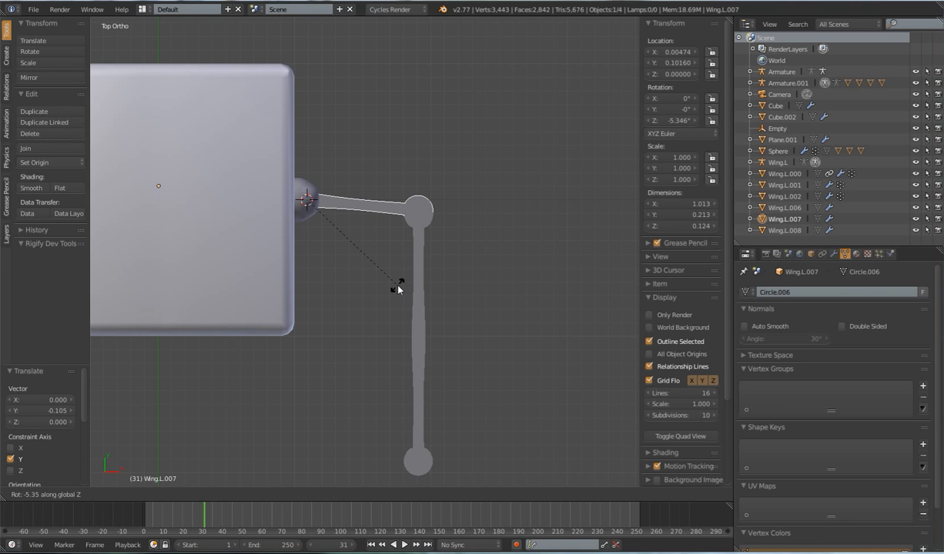
left_click(398, 285)
Step: Align the forearm Wing.L.008 with the elbow by moving it about 0.028 along Y and -0.006 along X
right_click(417, 286)
middle_click_drag(450, 299, 418, 310, "shift")
scroll(411, 281, "up", 2)
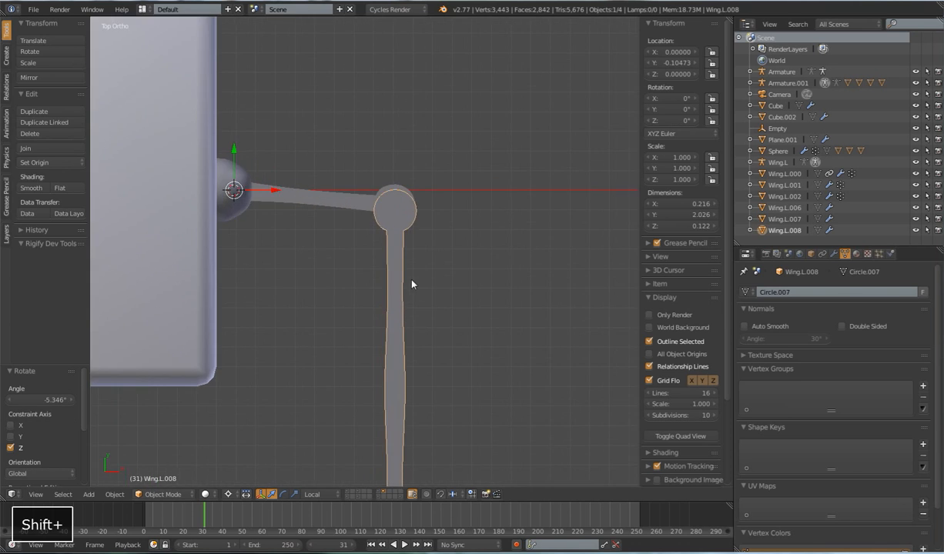
scroll(432, 321, "up", 5)
key("g")
key("y")
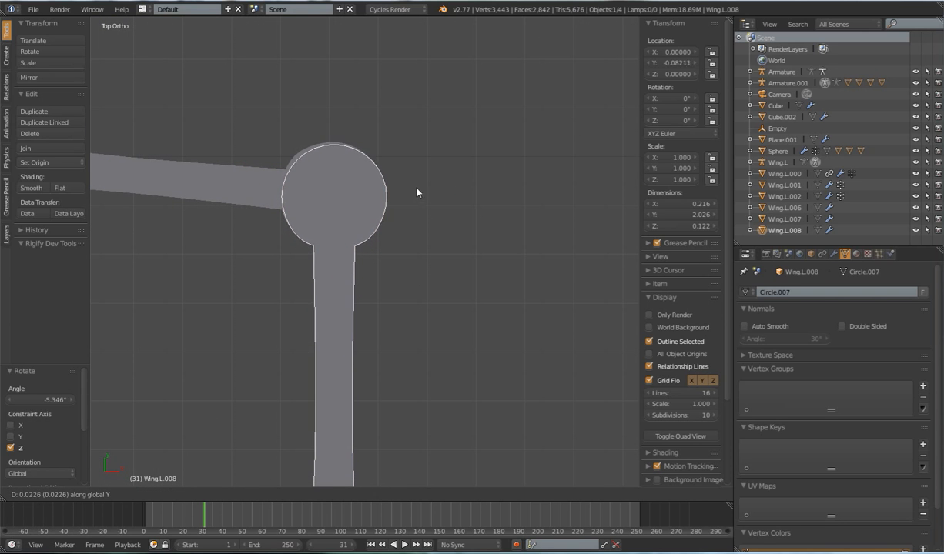
left_click(415, 170)
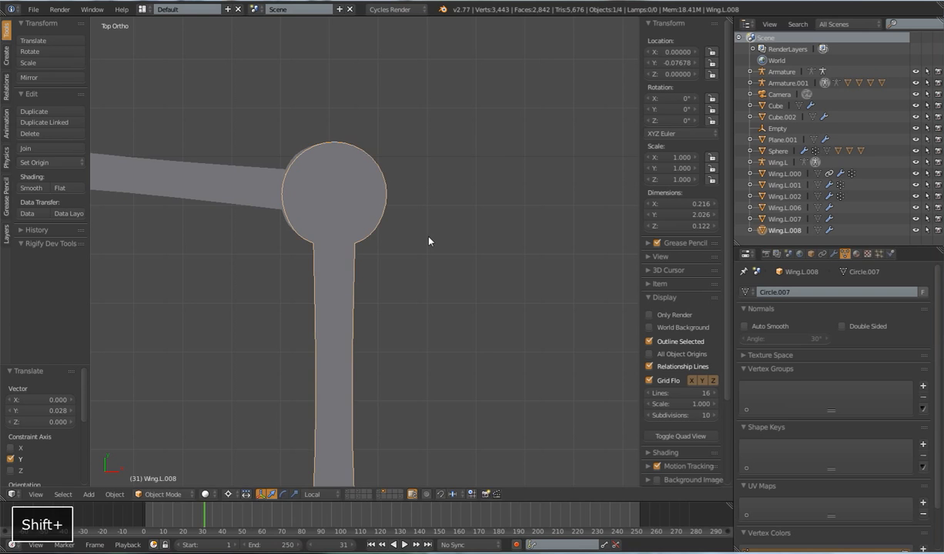
key("g")
key("x")
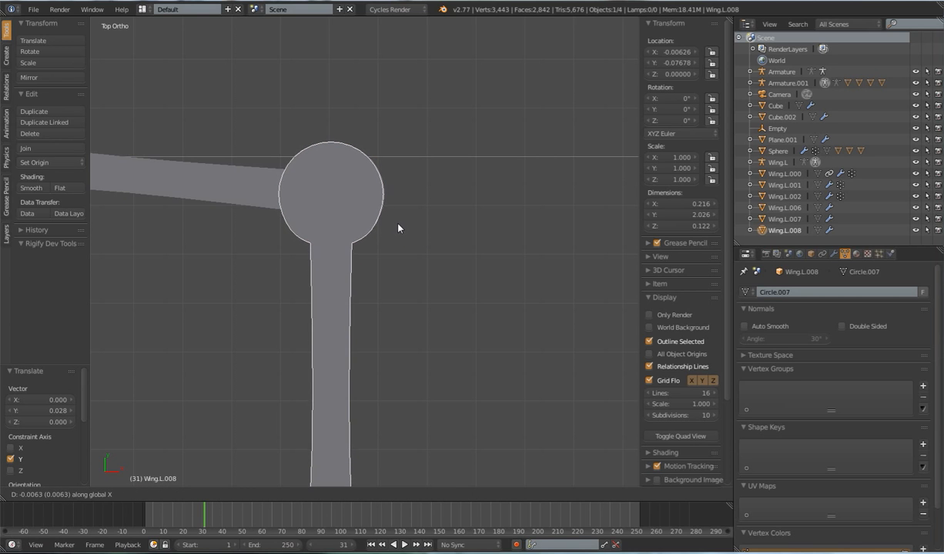
left_click(396, 228)
scroll(399, 231, "down", 8)
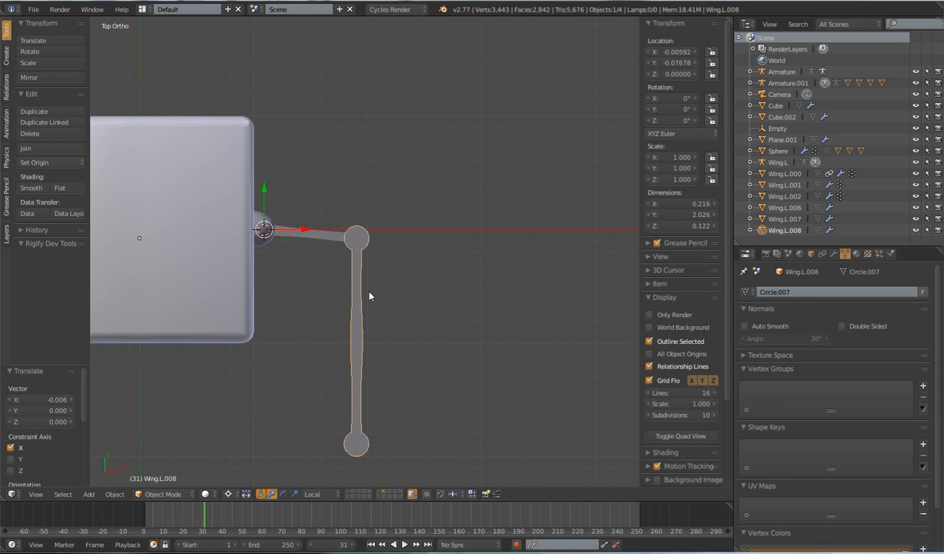
Step: Select the cube and all arm parts and apply their location, rotation and scale
middle_click_drag(370, 296, 336, 226)
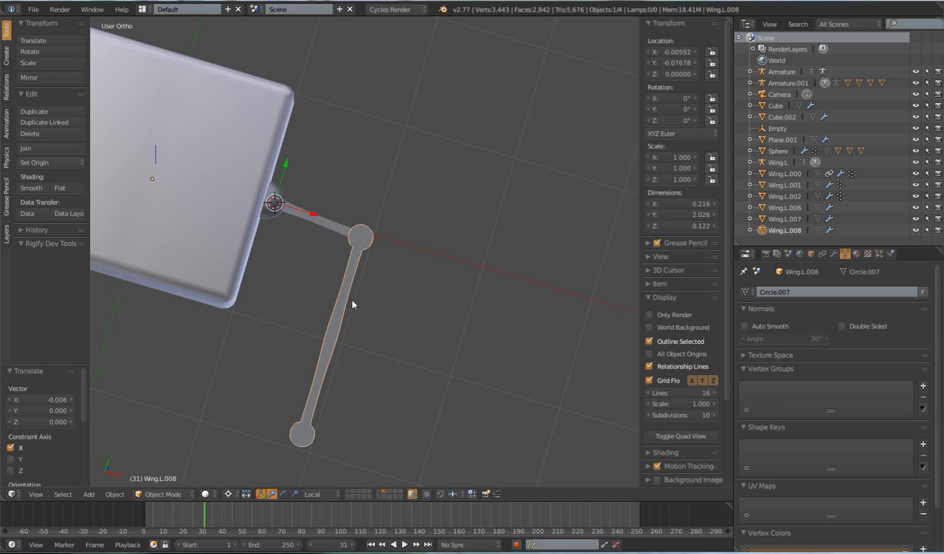
middle_click_drag(377, 259, 411, 299)
key("a")
key("a")
key("ctrl+a")
left_click(411, 298)
left_click_drag(11, 403, 17, 414)
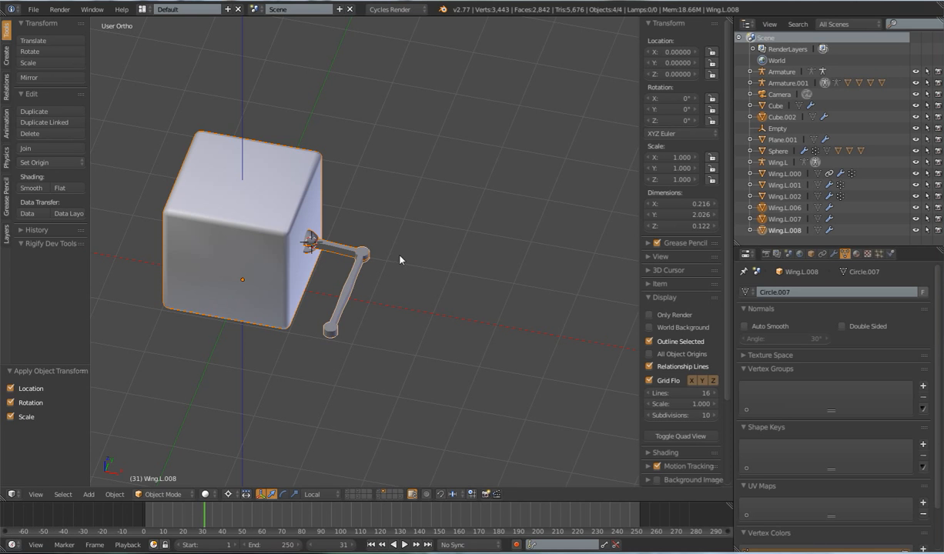
Step: Lock every location, rotation and scale channel of the upper arm Wing.L.007, followed by those of the forearm Wing.L.008
middle_click_drag(400, 259, 371, 256)
right_click(346, 249)
left_click_drag(712, 52, 708, 188)
right_click(358, 283)
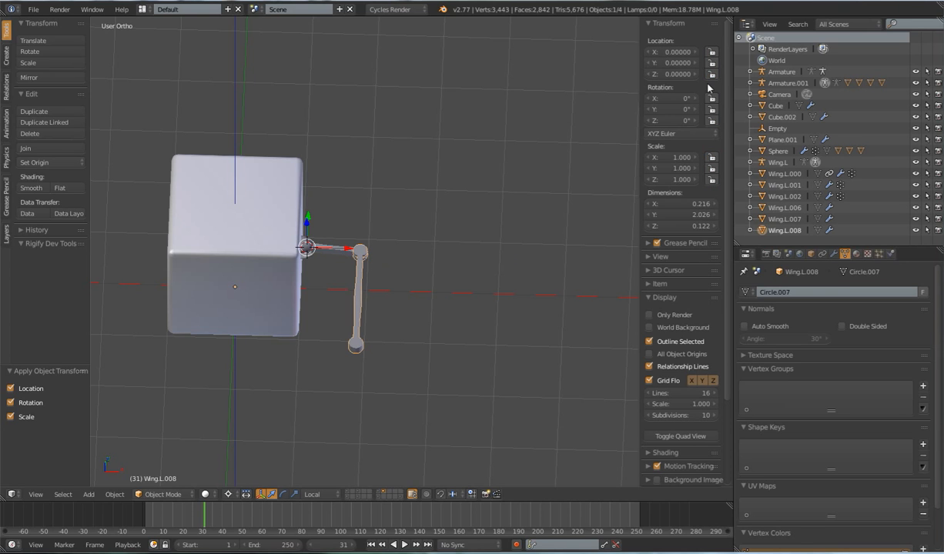
left_click_drag(712, 52, 710, 181)
middle_click_drag(415, 276, 411, 336)
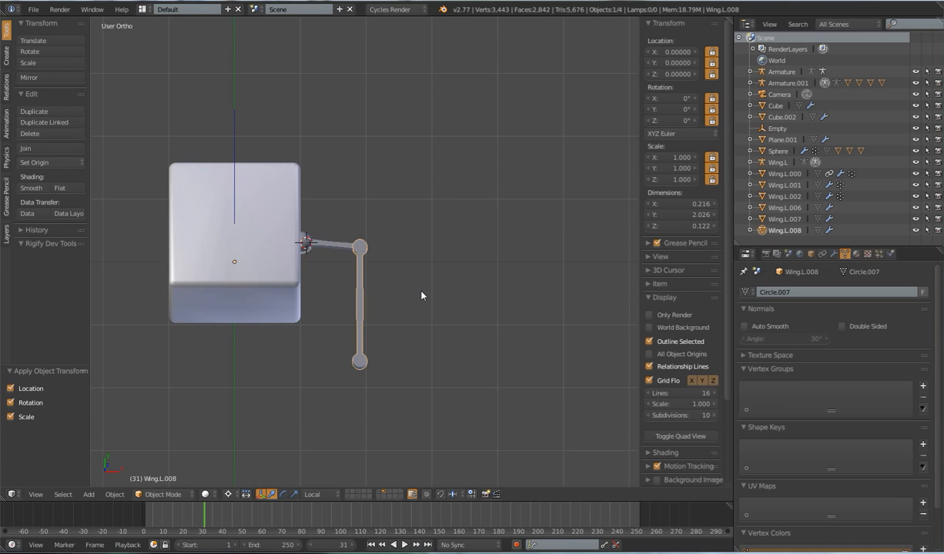
Step: Snap the 3D cursor to the scene center and add a single-bone armature there
key("KP_1")
key("shift+s")
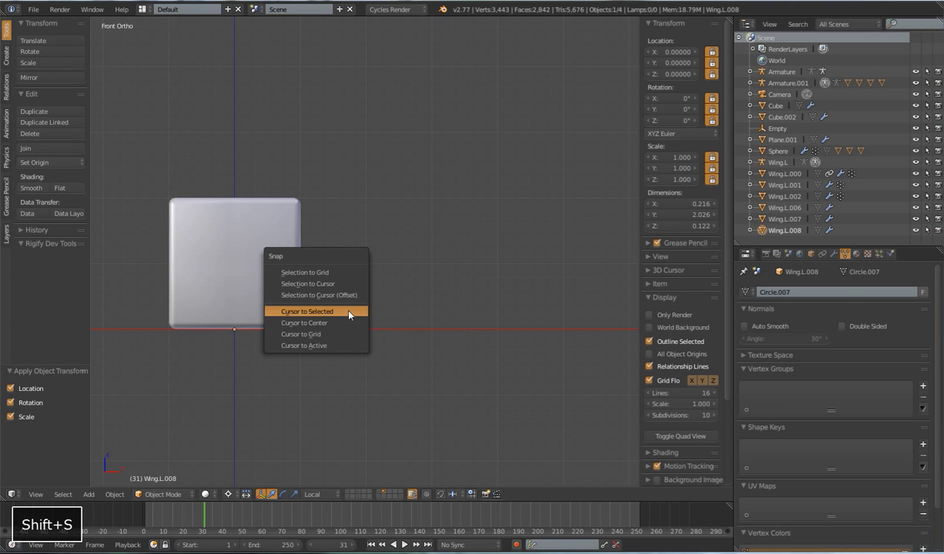
left_click(324, 326)
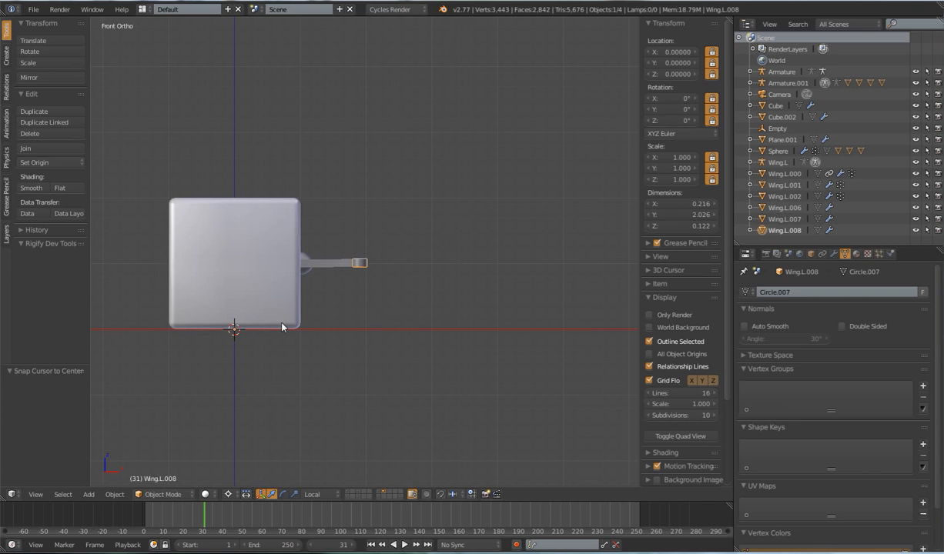
key("shift+a")
mouse_move(283, 325)
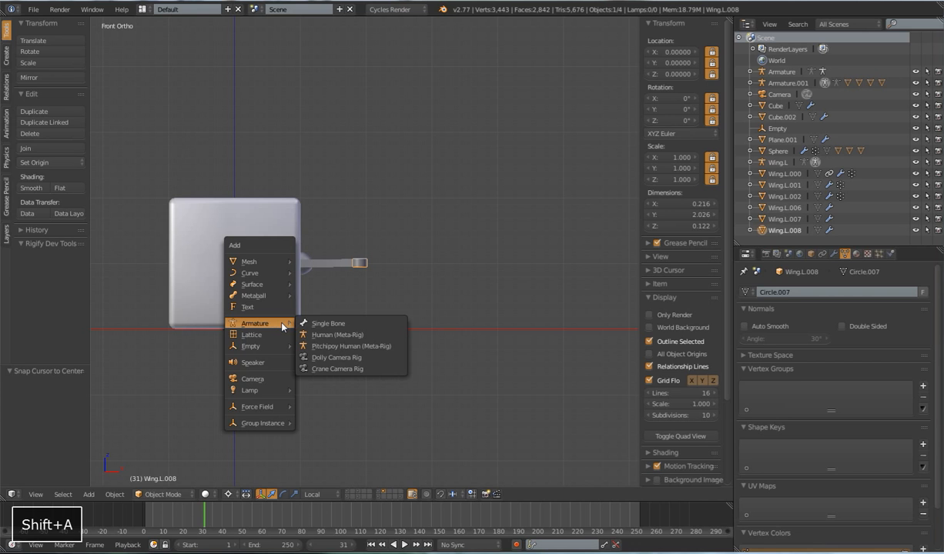
left_click(325, 323)
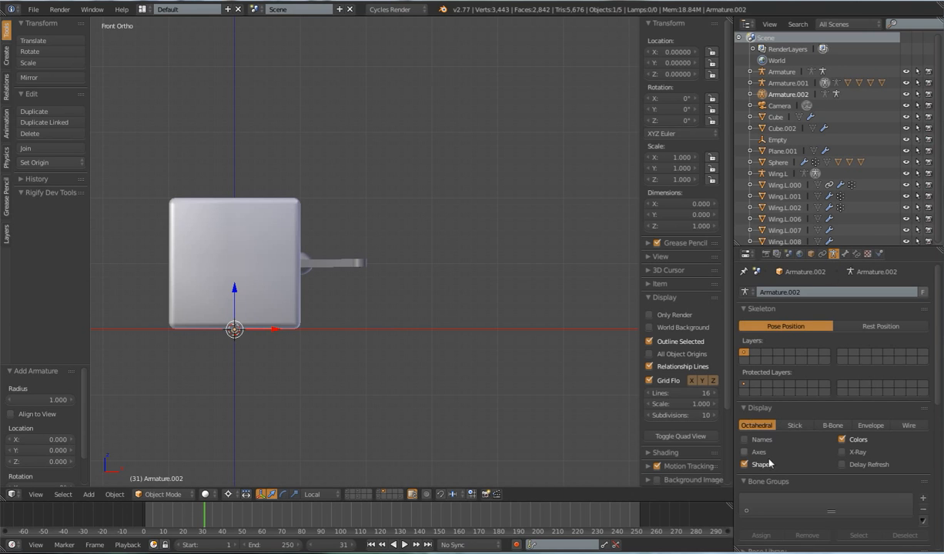
Step: Enable X-Ray and Axes in the new armature's display settings
left_click(841, 452)
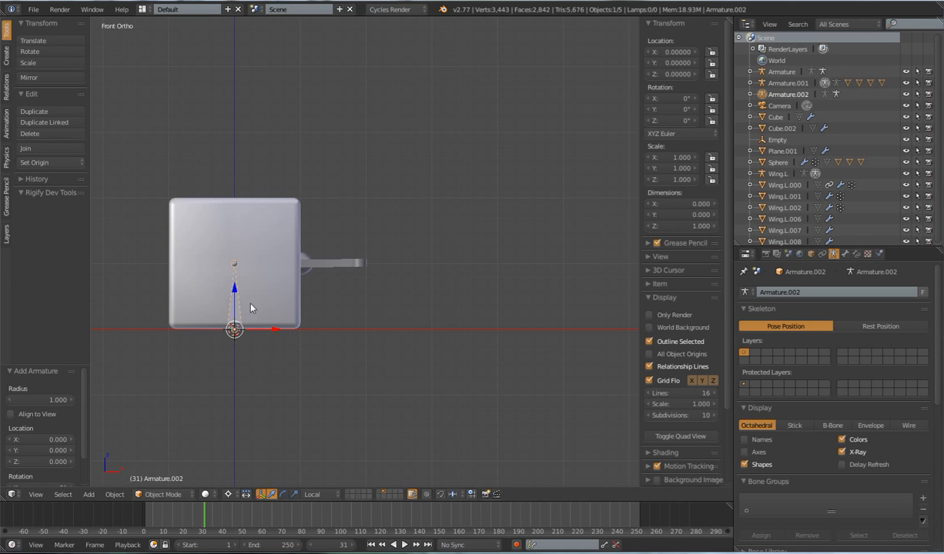
left_click(743, 452)
middle_click_drag(402, 358, 455, 357, "shift")
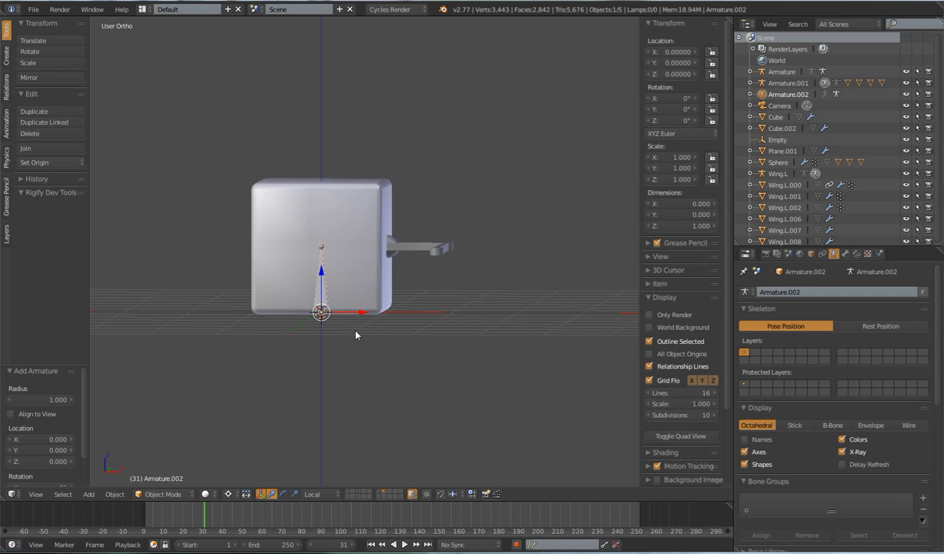
Step: Move the new armature to layer 17, directly below the mesh layer, and show both layers together
scroll(356, 336, "up", 1)
right_click(309, 285)
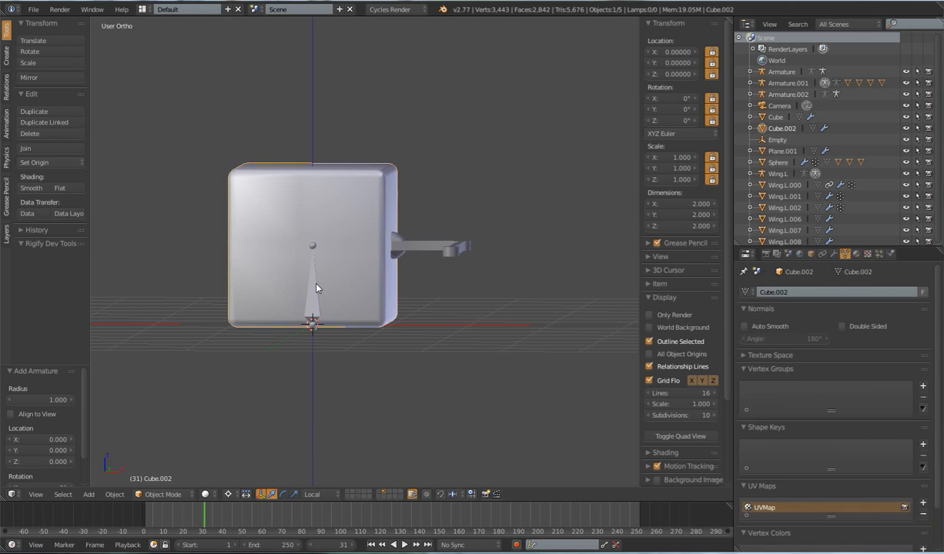
right_click(317, 287)
key("m")
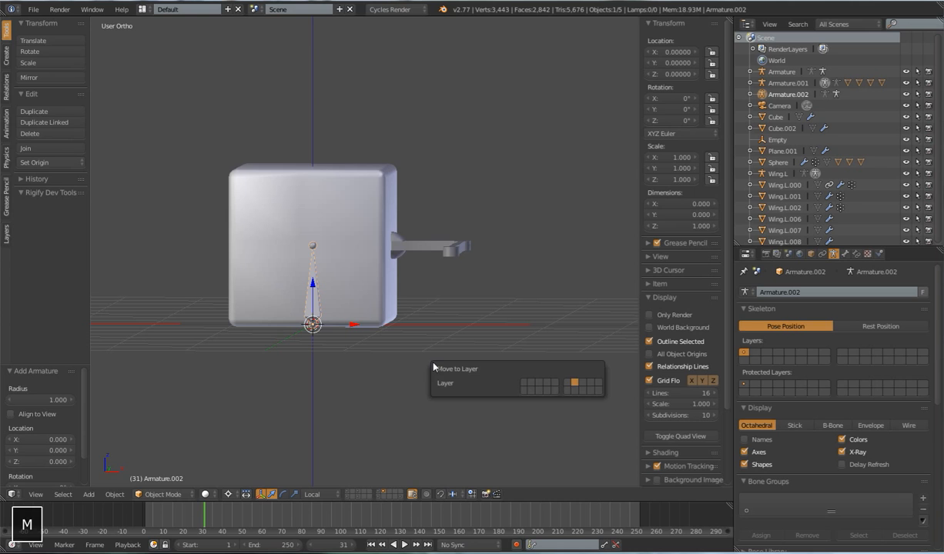
left_click(572, 389)
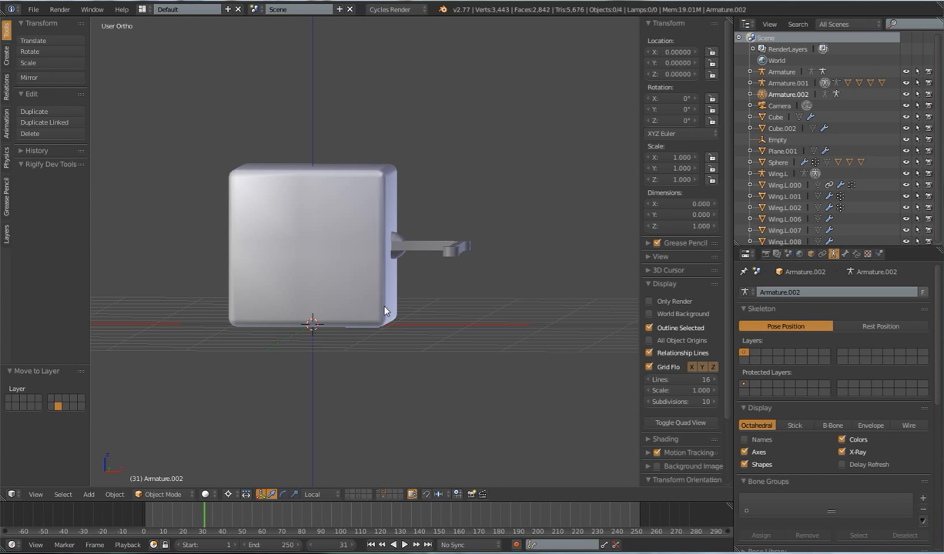
left_click(384, 495)
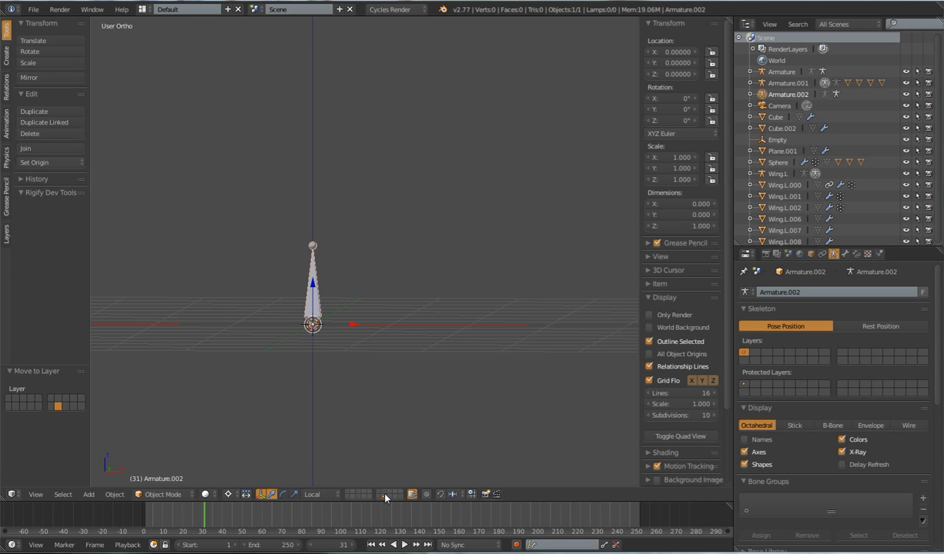
key("shift+1")
middle_click_drag(400, 432, 369, 341)
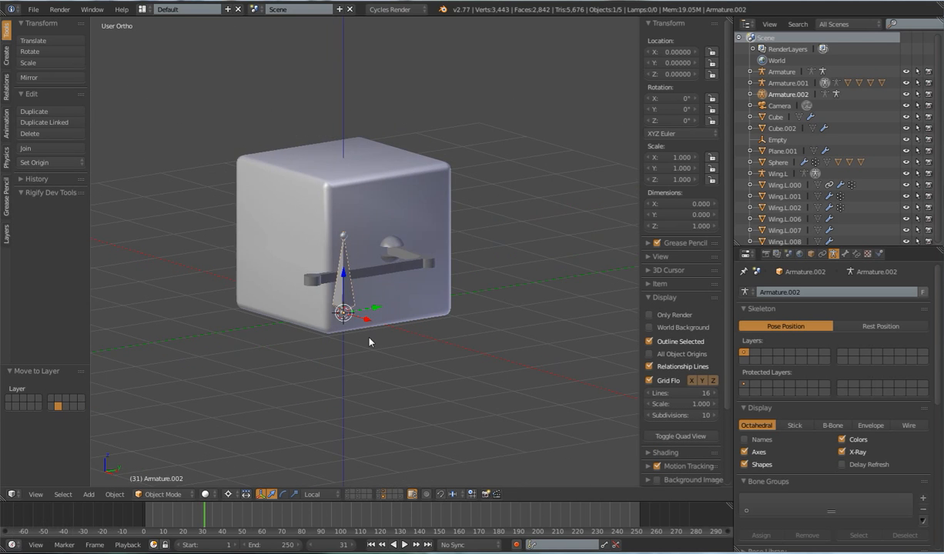
Step: Select the new armature's bone and, in Pose Mode, set the pivot point to Individual Origins
key("KP_1")
key("Tab")
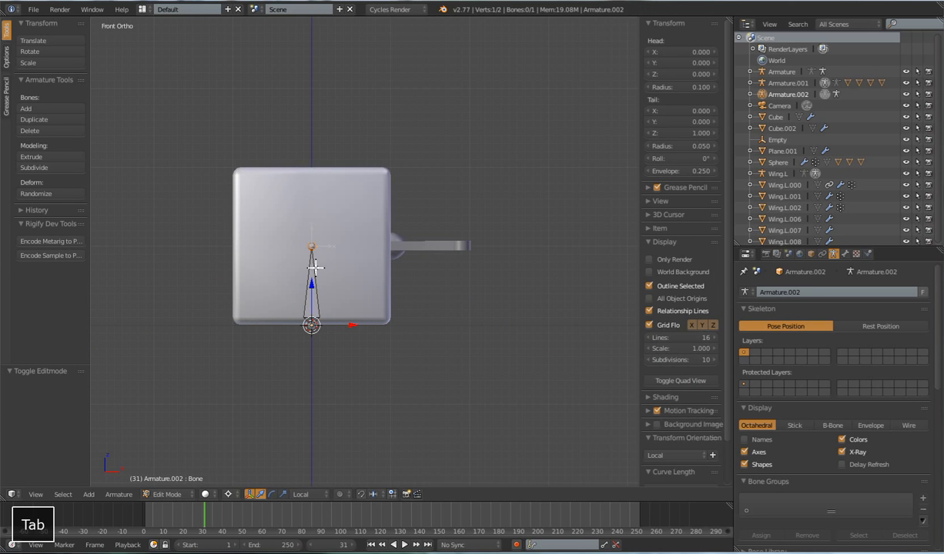
middle_click_drag(413, 312, 376, 266)
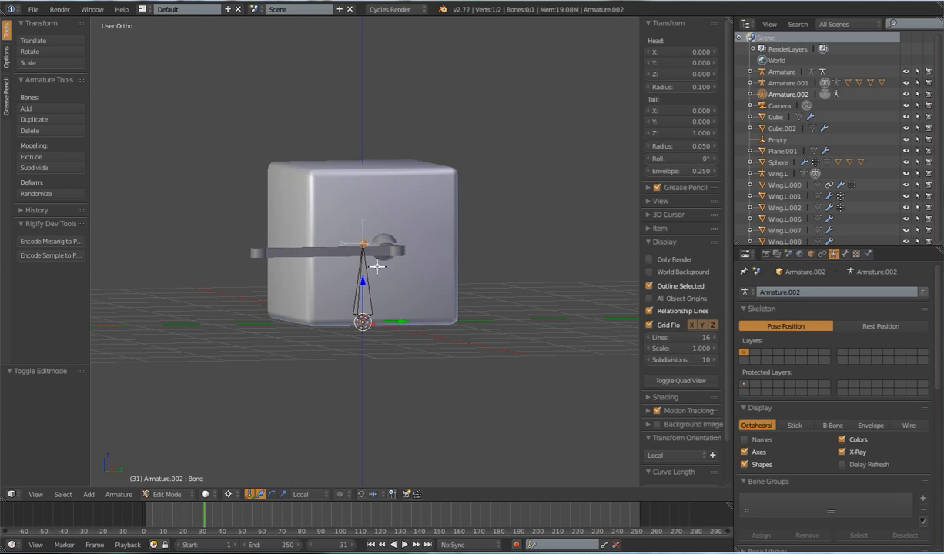
key("KP_3")
right_click(380, 268)
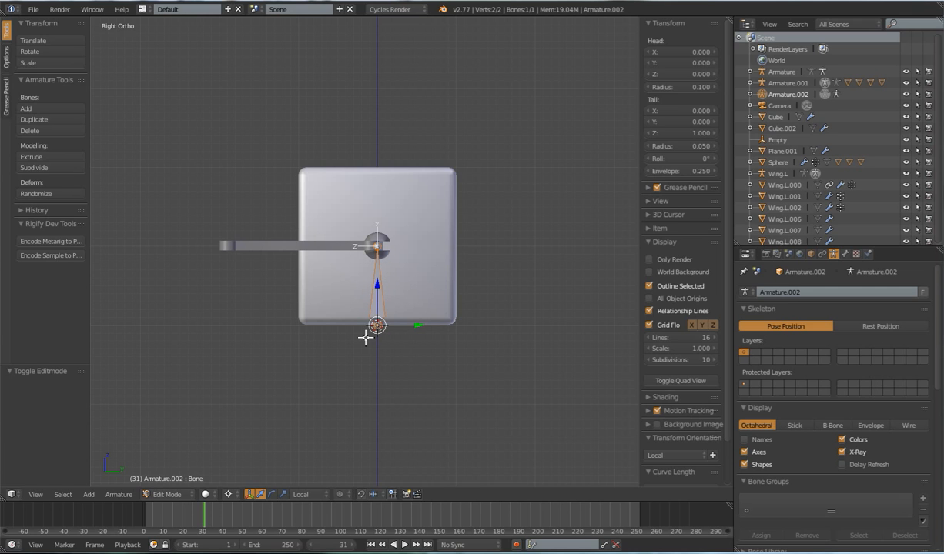
key("ctrl+Tab")
left_click(132, 494)
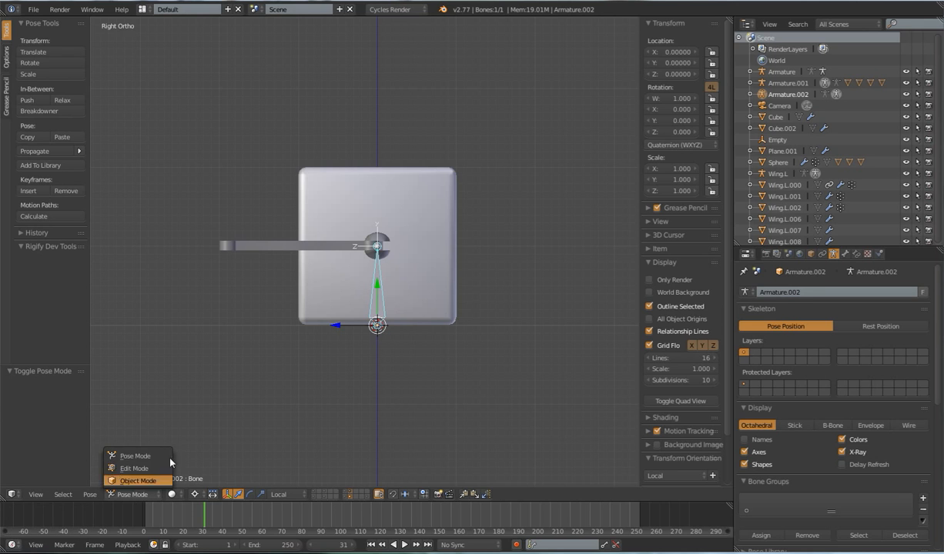
left_click(195, 496)
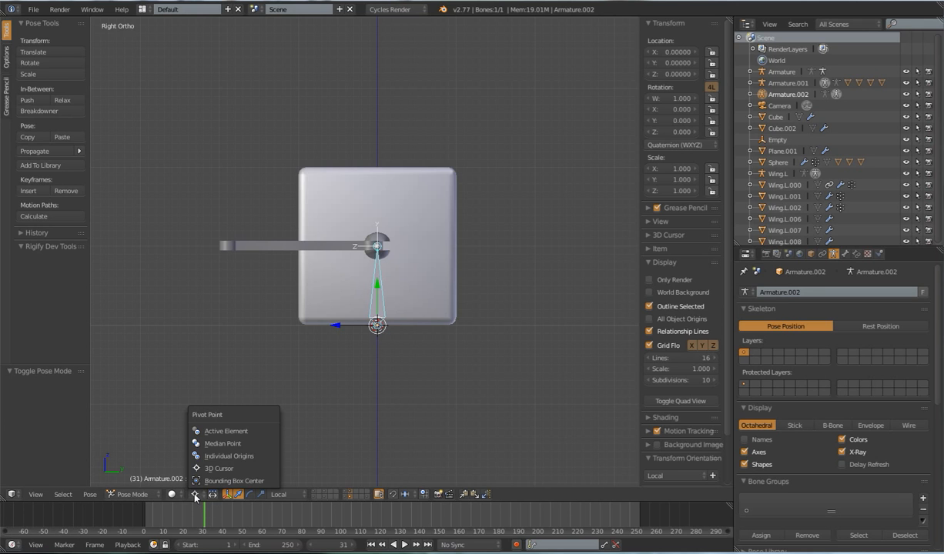
left_click(222, 456)
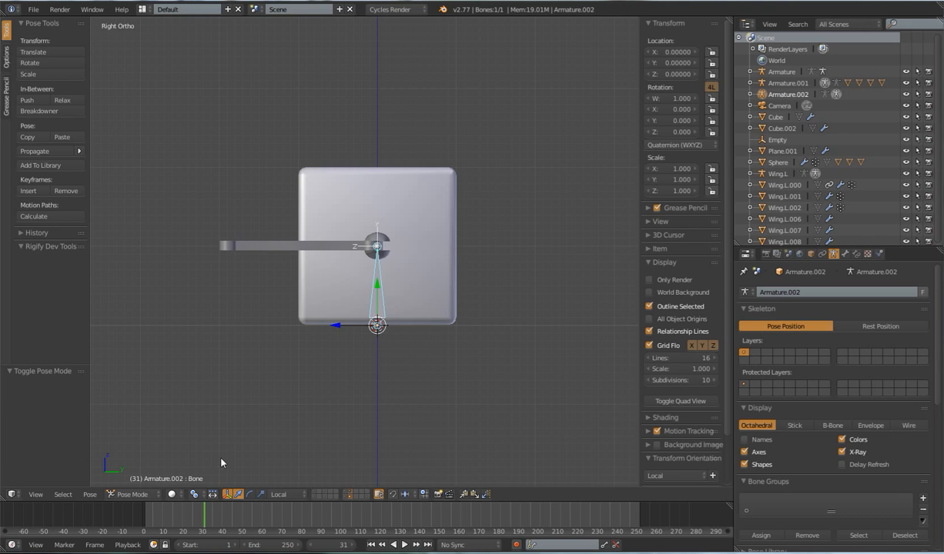
Step: Return the new armature to Edit Mode and rename its single bone to Root
middle_click_drag(333, 379, 345, 282)
key("Tab")
key("KP_1")
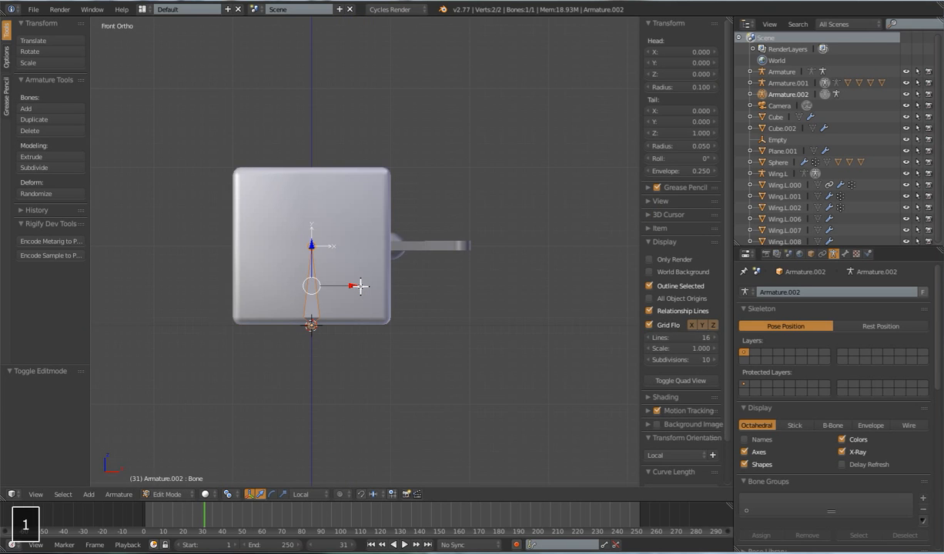
key("KP_3")
right_click(389, 237)
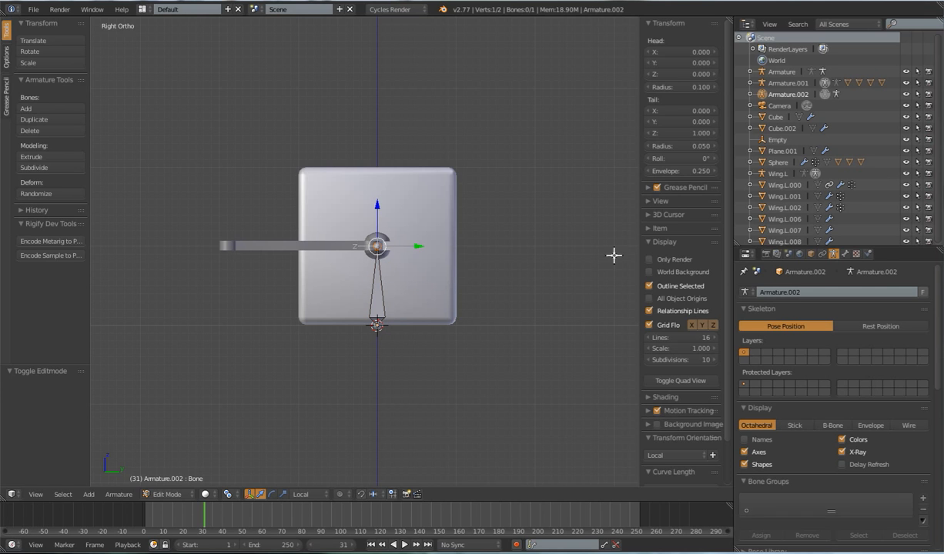
left_click(651, 243)
left_click(659, 229)
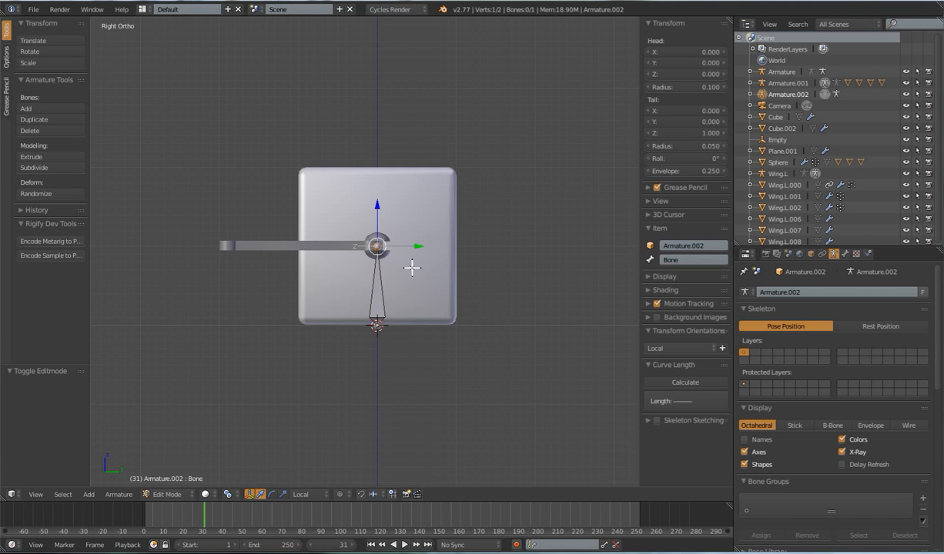
left_click(681, 260)
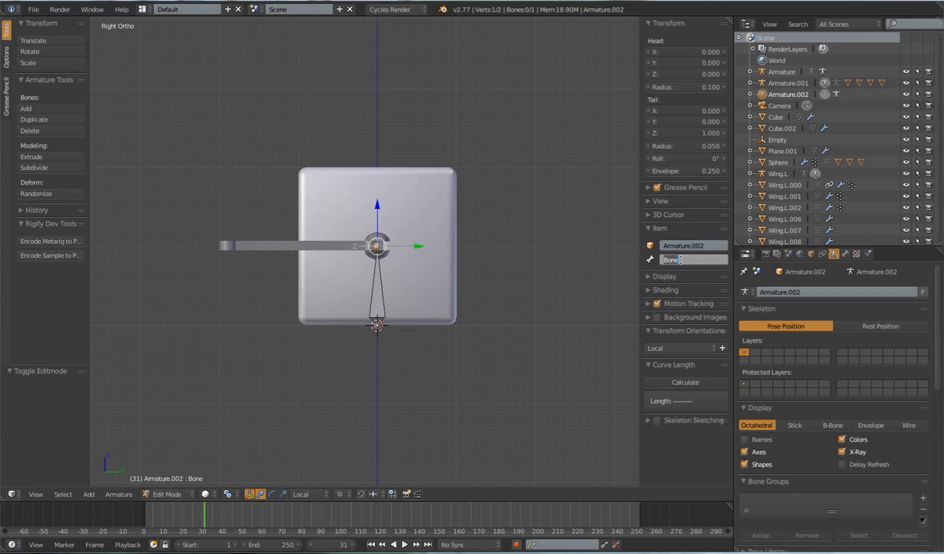
type("Root")
key("Return")
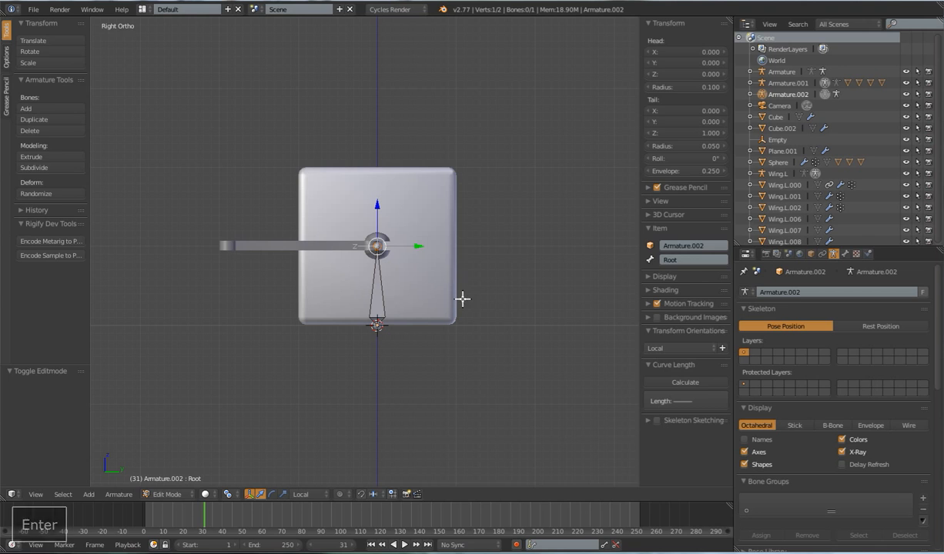
Step: Rotate the Root bone by -90° about the X axis so it lies flat along the ground
type("r-90")
key("Return")
right_click(401, 324)
middle_click_drag(400, 323, 455, 354)
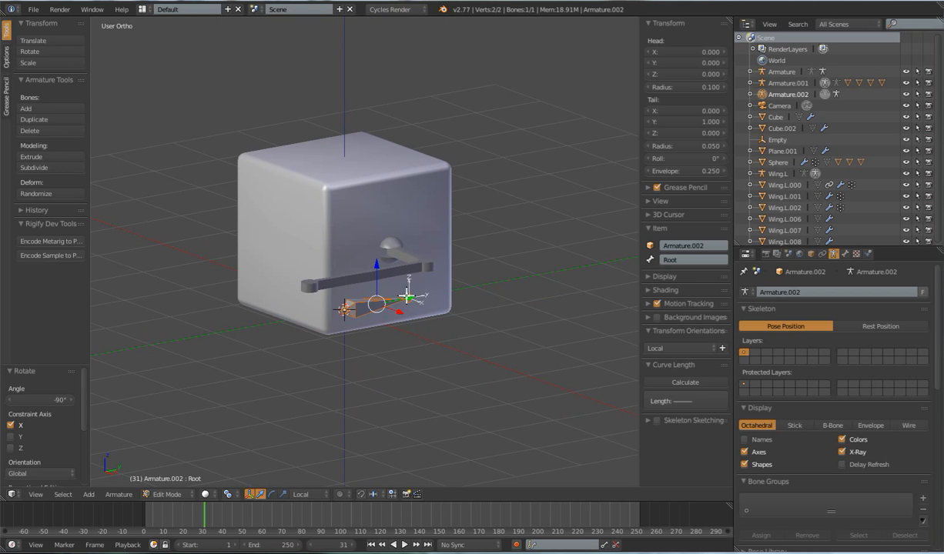
middle_click_drag(391, 319, 362, 287, "shift")
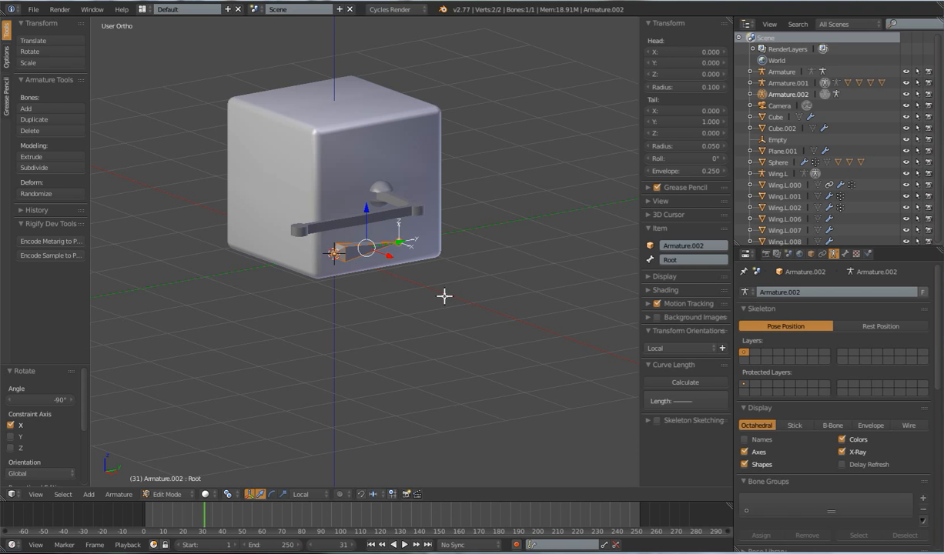
middle_click_drag(363, 295, 373, 289)
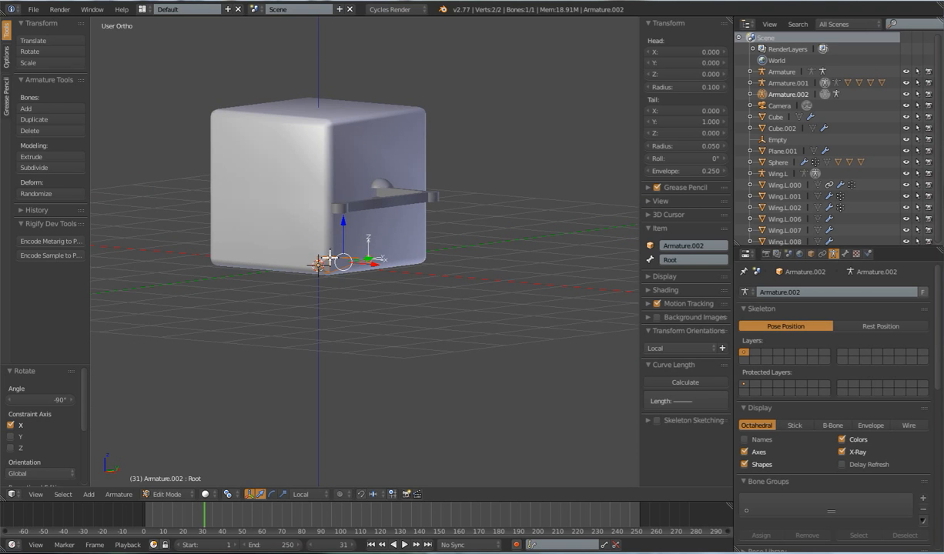
middle_click_drag(326, 254, 384, 329)
Step: Duplicate the Root bone and move the copy up about 0.977 along Z to the cube's center
key("KP_1")
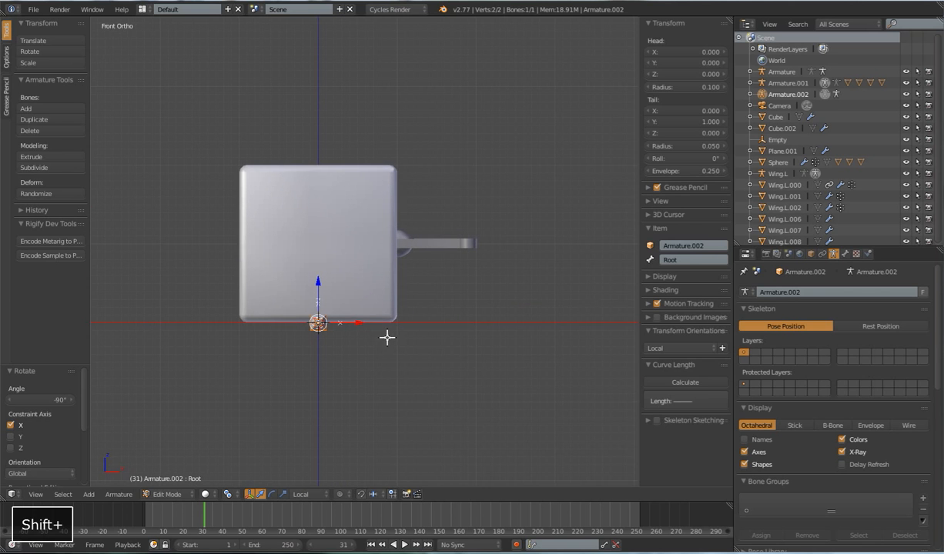
key("shift+d")
key("Escape")
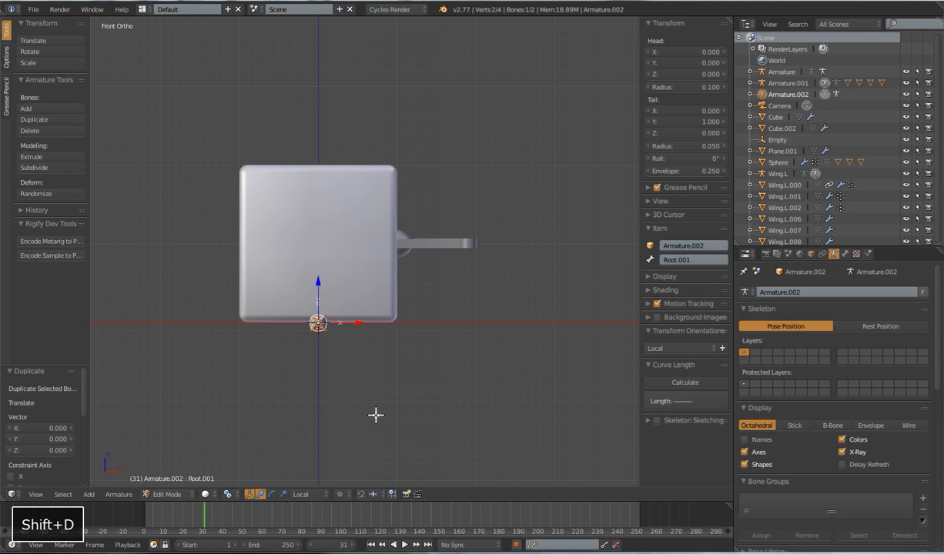
key("g")
key("z")
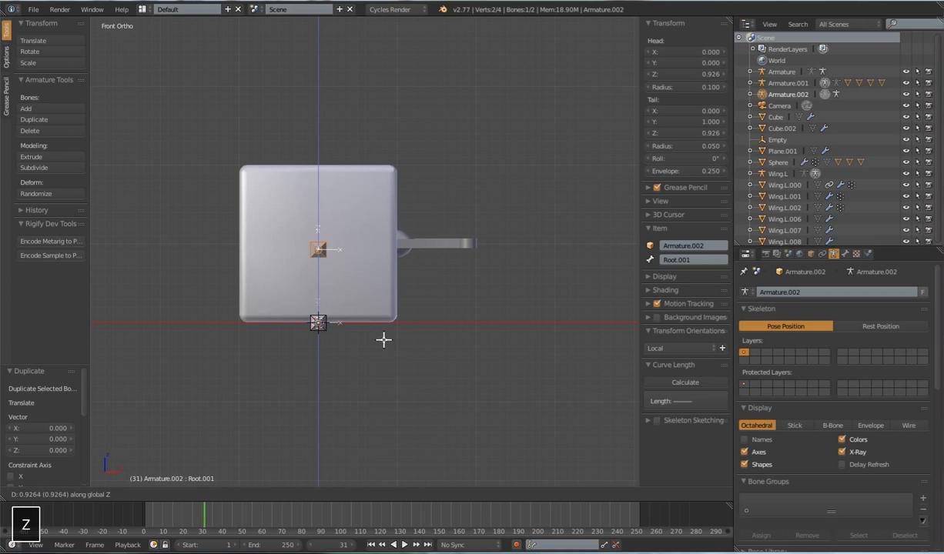
left_click(383, 336)
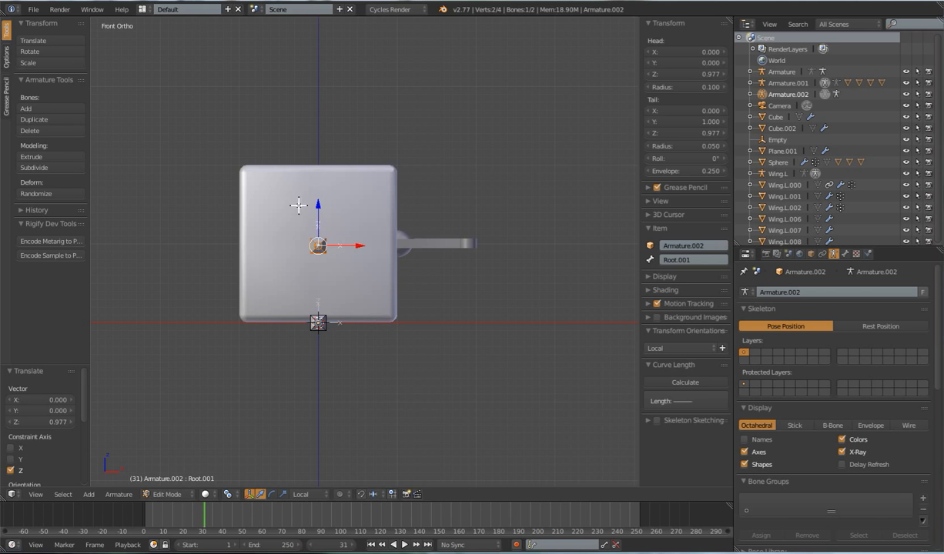
Step: Rename the duplicated bone at the cube's center to Body
middle_click_drag(372, 231, 362, 271)
left_click(682, 260)
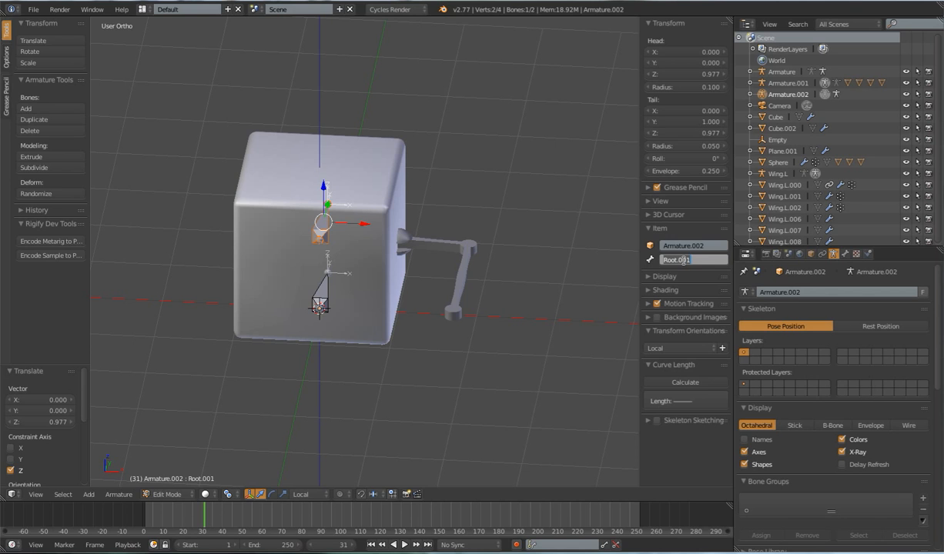
type("Body")
key("Return")
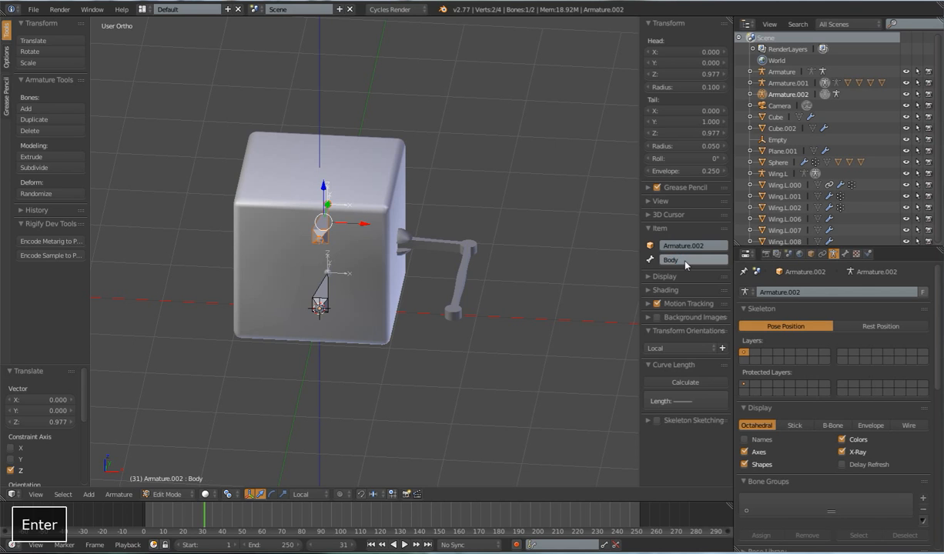
Step: Parent the Body bone to the Root bone using Keep Offset
middle_click_drag(332, 279, 356, 267)
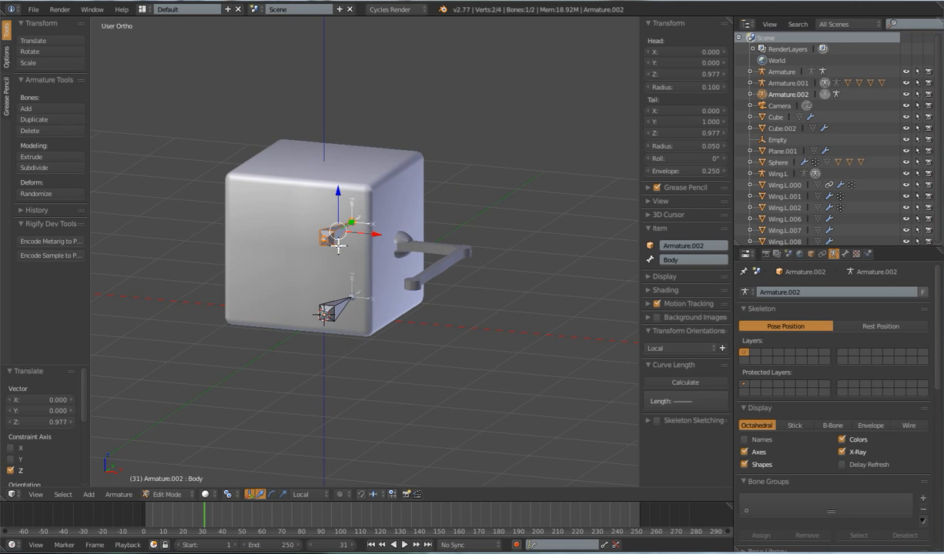
right_click(340, 305, "shift")
key("ctrl+p")
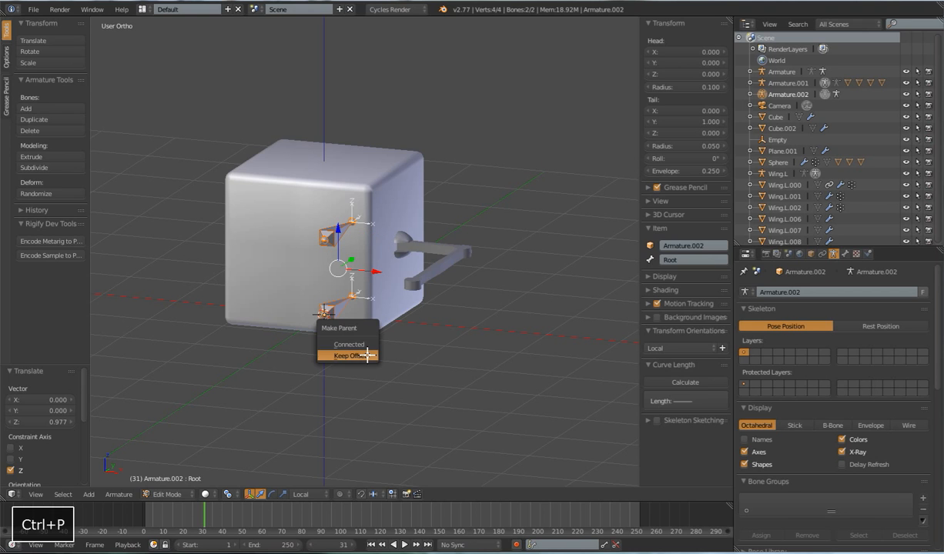
left_click(367, 354)
middle_click_drag(358, 364, 374, 350)
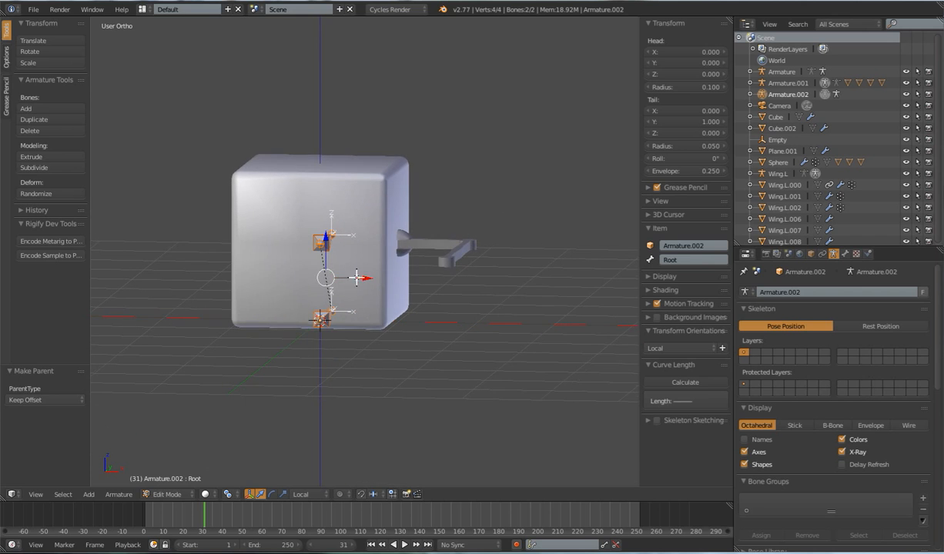
middle_click_drag(372, 309, 377, 311)
Step: Test the bone hierarchy in Pose Mode by trial-moving the Body bone and the Root bone, cancelling each move
key("ctrl+Tab")
key("g")
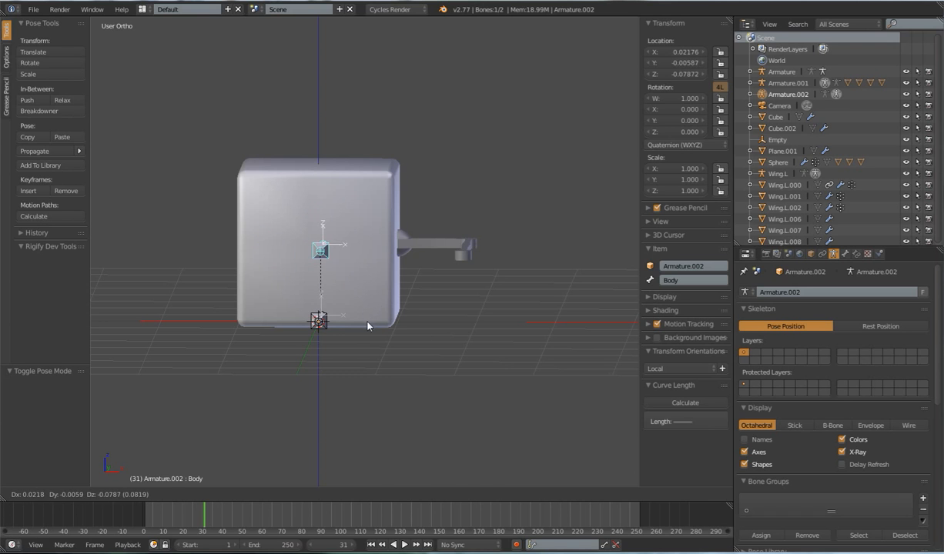
right_click(350, 306)
right_click(329, 327)
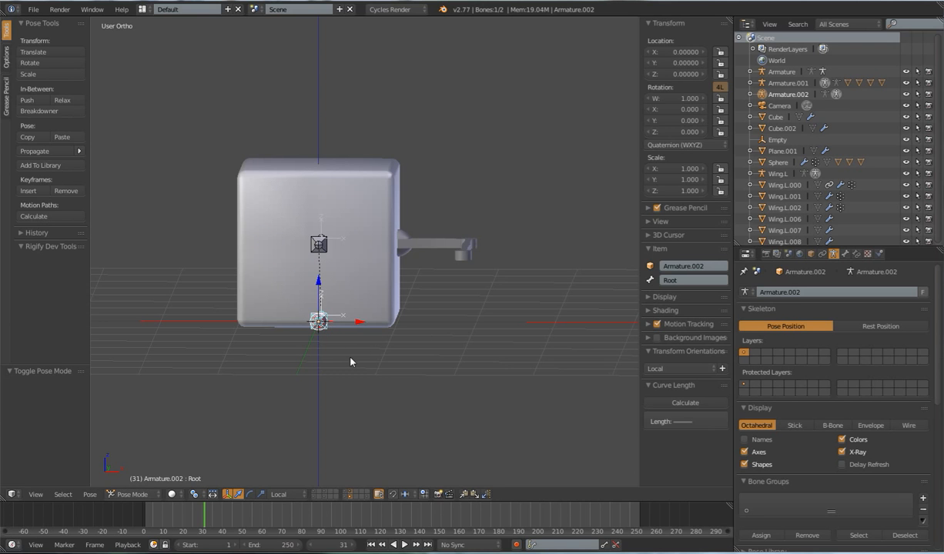
key("g")
right_click(373, 335)
middle_click_drag(372, 336, 354, 352)
Step: Select the shoulder mesh Wing.L.006 on the cube's side and open it in Edit Mode, viewed from the front
key("Tab")
middle_click_drag(367, 260, 377, 299)
scroll(397, 294, "up", 2)
key("KP_1")
key("KP_7")
scroll(349, 268, "up", 3)
key("Tab")
right_click(354, 242)
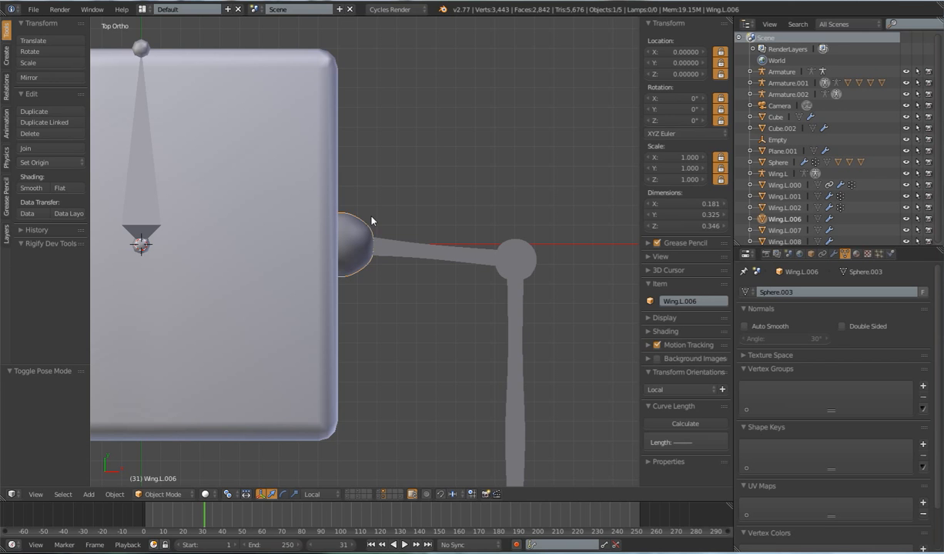
key("Tab")
mouse_move(385, 248)
middle_mouse_down()
mouse_move(383, 272)
mouse_move(367, 252)
mouse_move(394, 244)
middle_mouse_up()
scroll(367, 252, "up", 3)
key("KP_1")
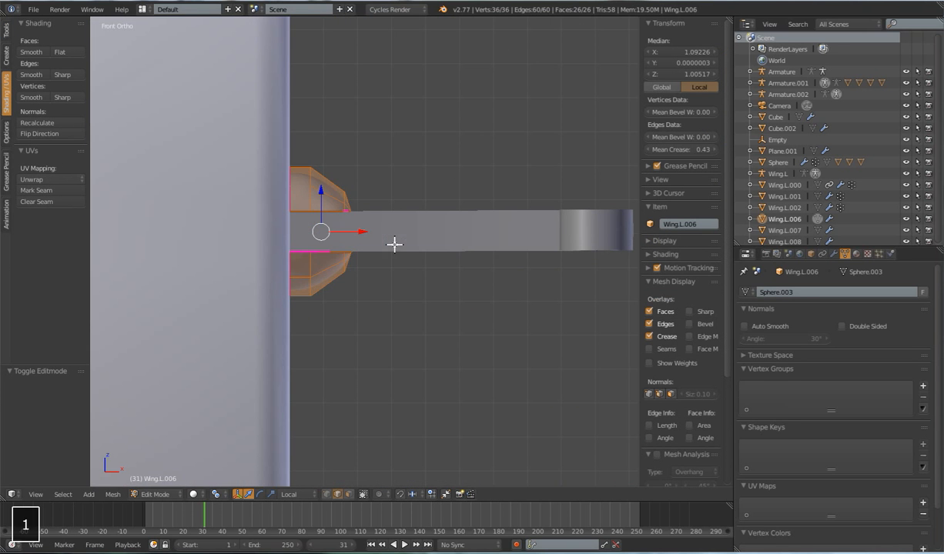
Step: Select all of the shoulder mesh's rim vertices next to the cube, including the hidden ones on both halves
key("a")
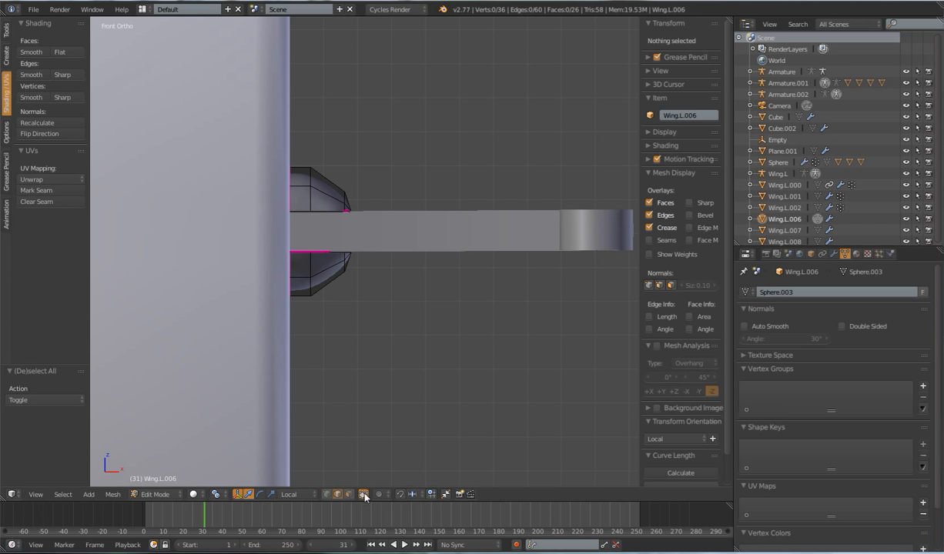
key("b")
left_click_drag(268, 135, 295, 327)
middle_click_drag(306, 242, 346, 283)
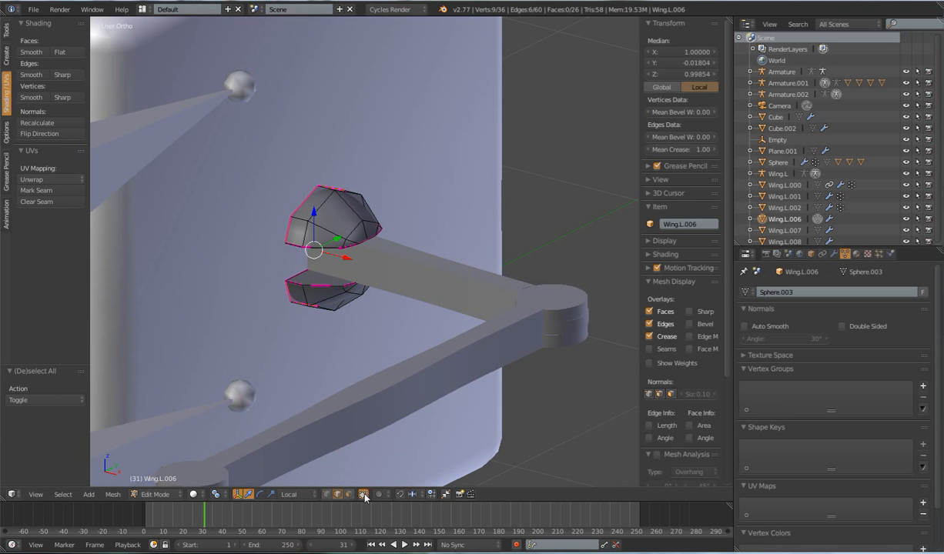
key("KP_1")
key("b")
left_click_drag(279, 174, 311, 355)
middle_click_drag(448, 416, 397, 352)
middle_click_drag(274, 303, 268, 311)
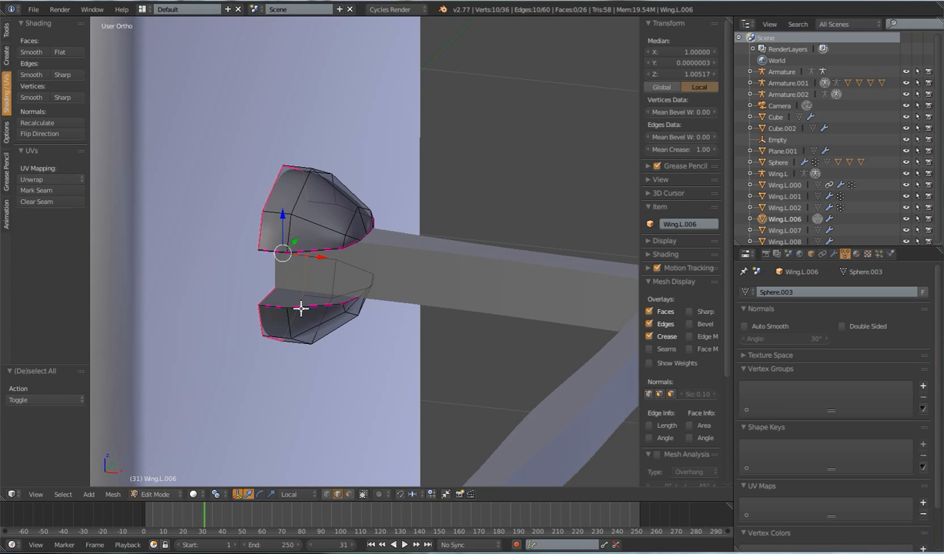
Step: Snap the 3D cursor to the selected shoulder rim vertices and check its position from several angles
key("1")
scroll(358, 331, "down", 3)
key("shift+s")
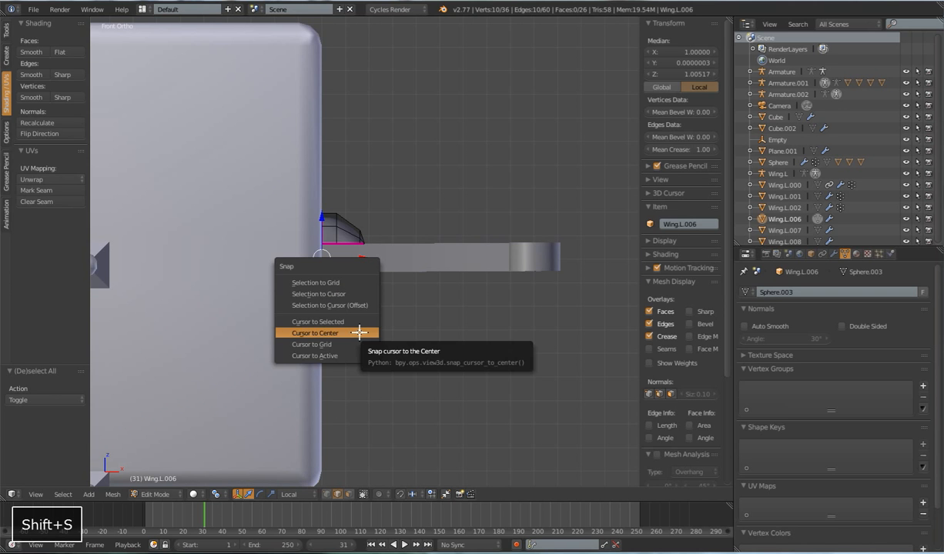
left_click(333, 321)
middle_click_drag(406, 295, 339, 316)
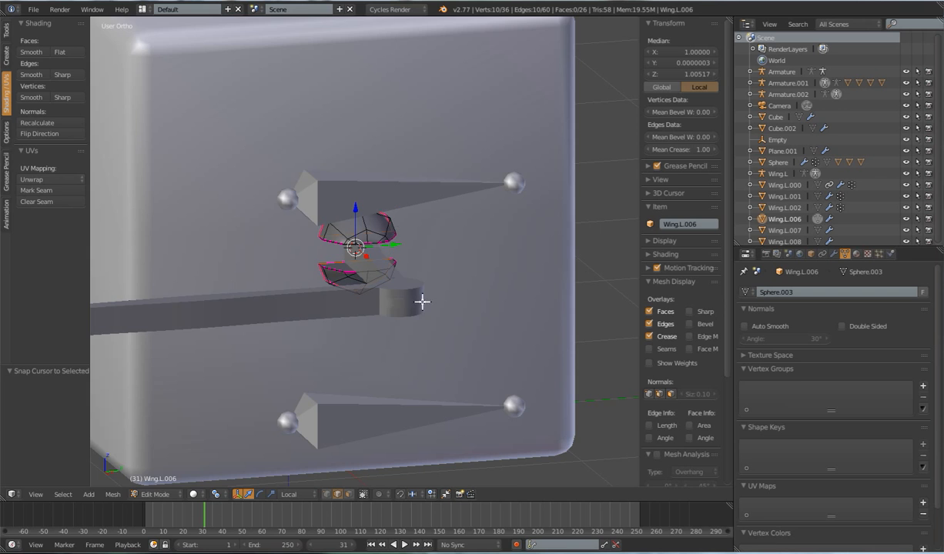
middle_click_drag(422, 302, 399, 286)
middle_click_drag(344, 196, 343, 312)
key("KP_1")
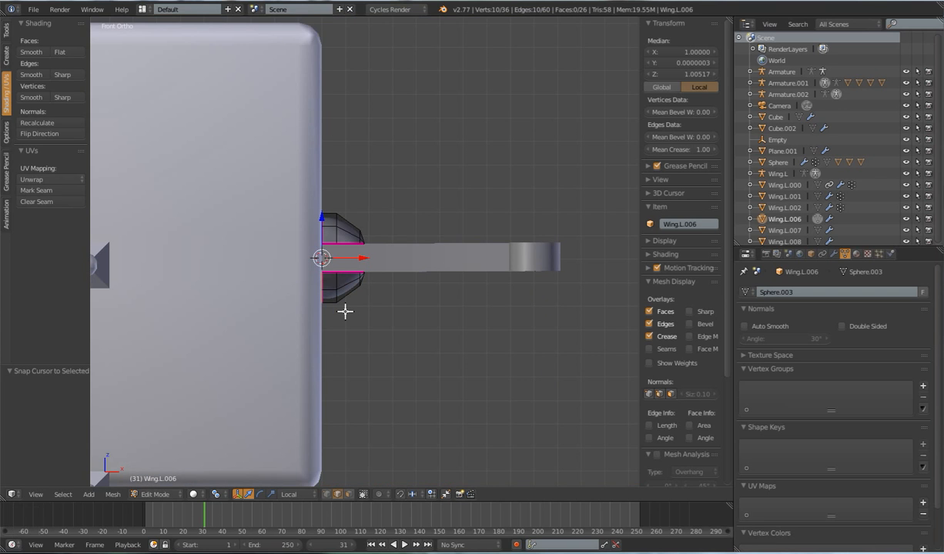
Step: Return to editing the new armature and add a bone at the 3D cursor on the shoulder joint
scroll(343, 312, "down", 3)
key("Tab")
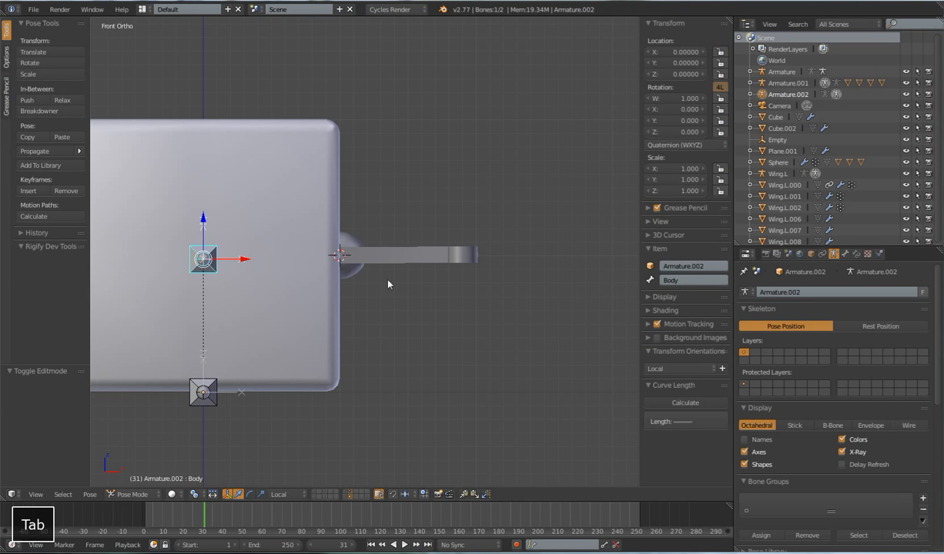
key("Tab")
middle_click_drag(383, 277, 381, 300)
key("shift+a")
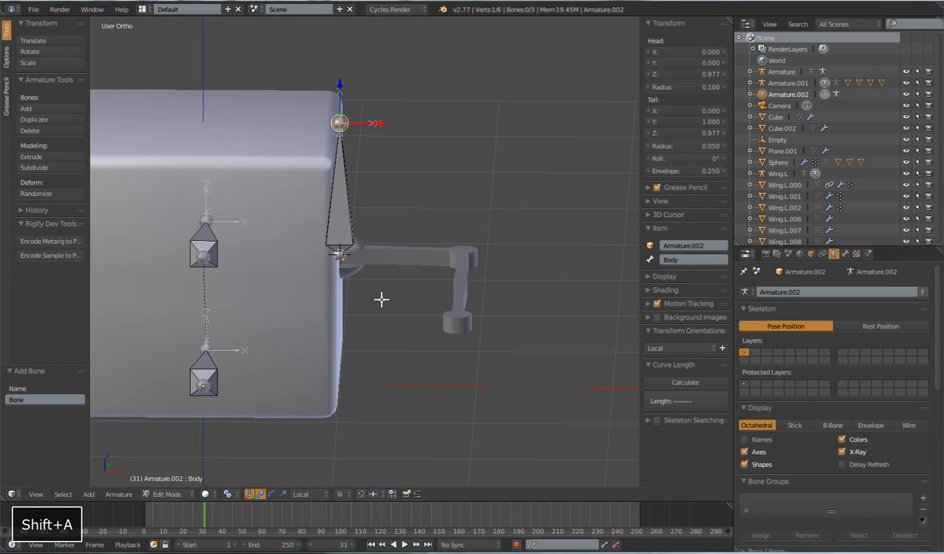
Step: Select the tip of the new shoulder bone, viewed from the front
key("KP_7")
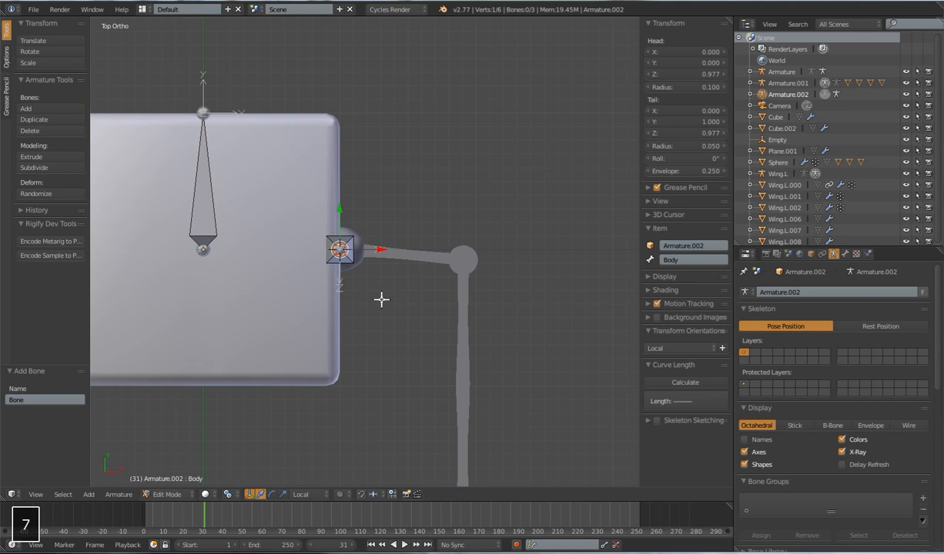
key("KP_1")
right_click(356, 123)
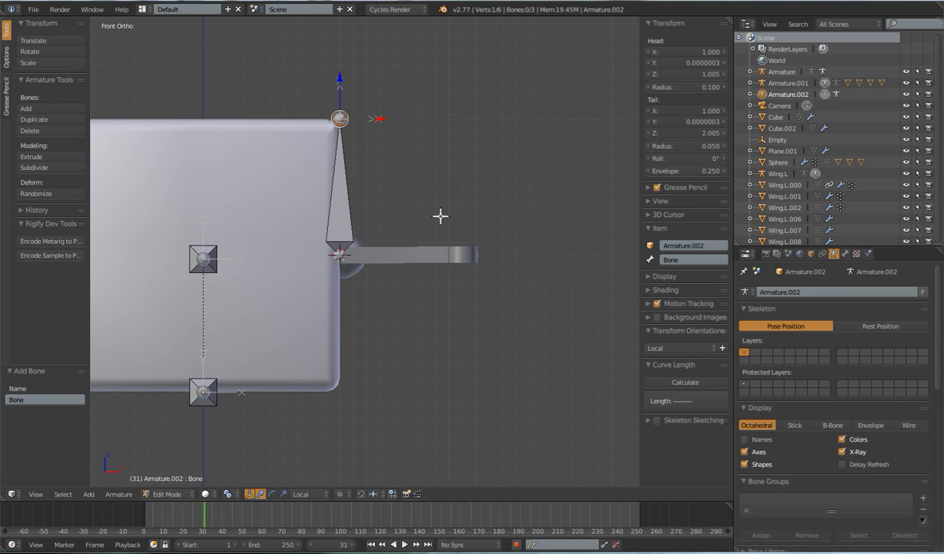
key("r")
key("y")
key("minus")
key("9")
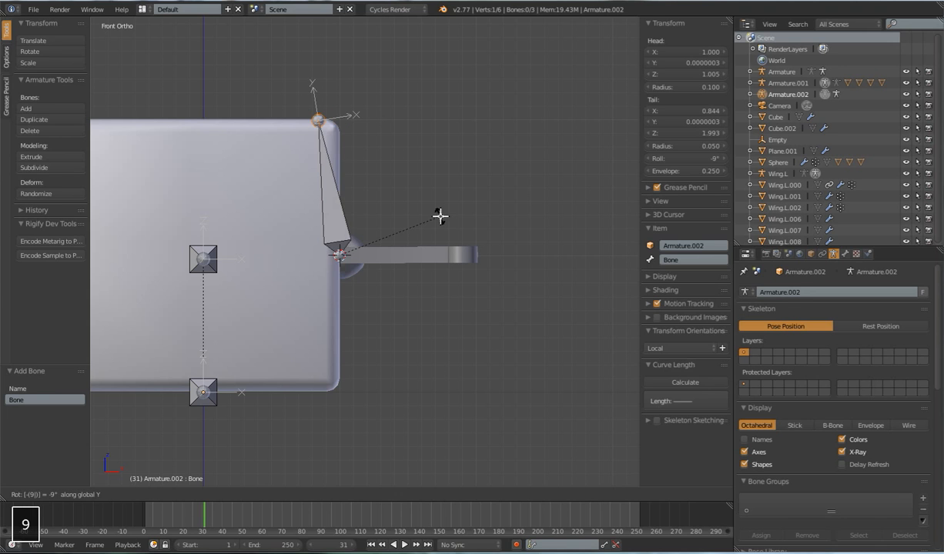
key("0")
key("Escape")
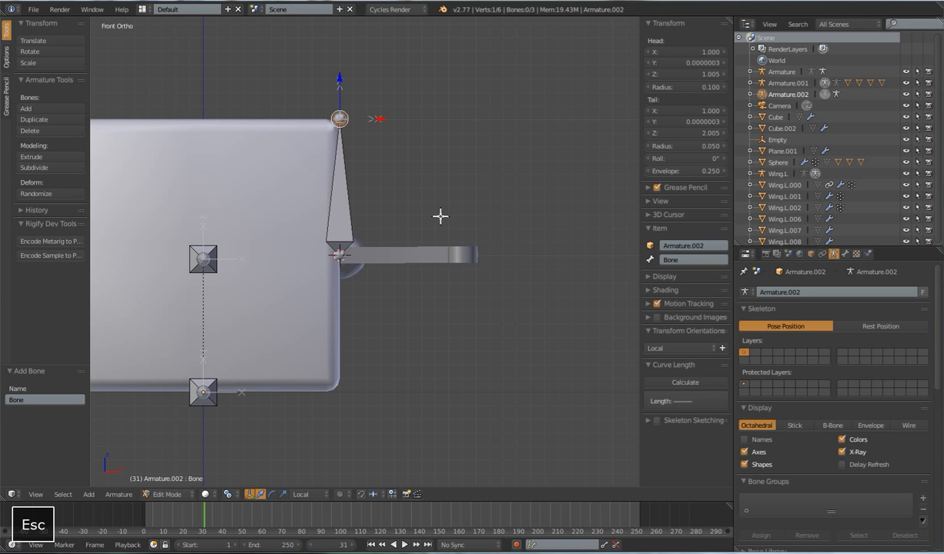
Step: Rotate the shoulder bone 90° about the global Y axis so it lies along the upper arm
key("r")
key("y")
key("9")
key("0")
key("Return")
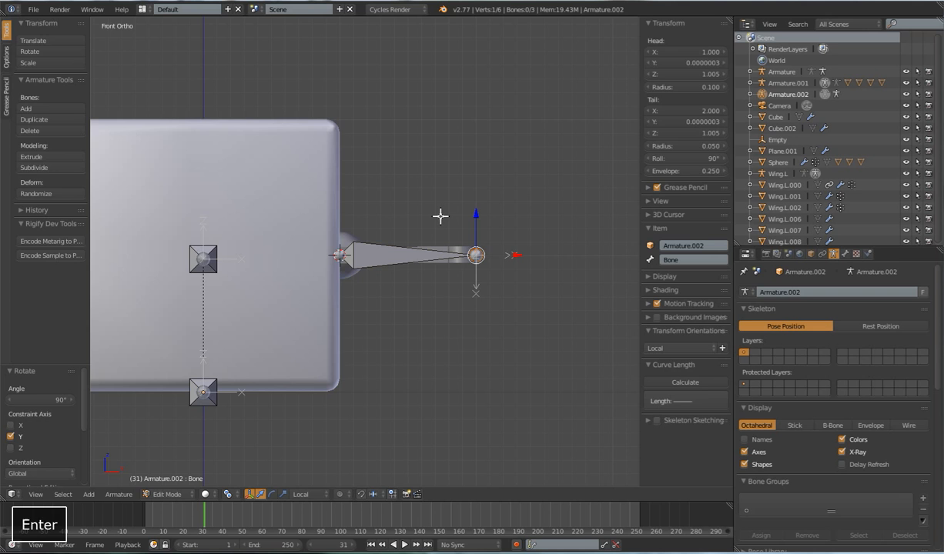
Step: From the top view, move the bone's tip onto the centre of the elbow joint, at about X 1.906, Y -0.076
key("KP_7")
middle_click_drag(533, 274, 433, 256, "shift")
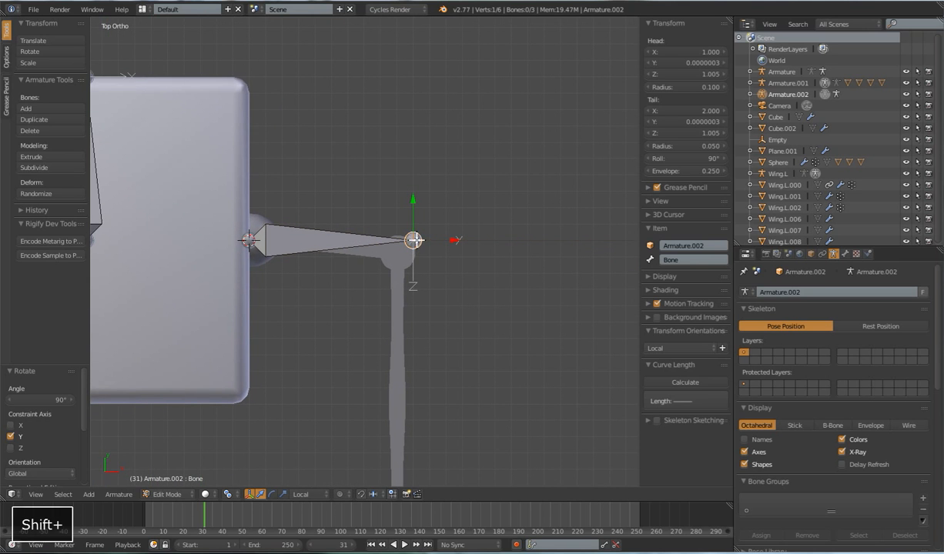
key("g")
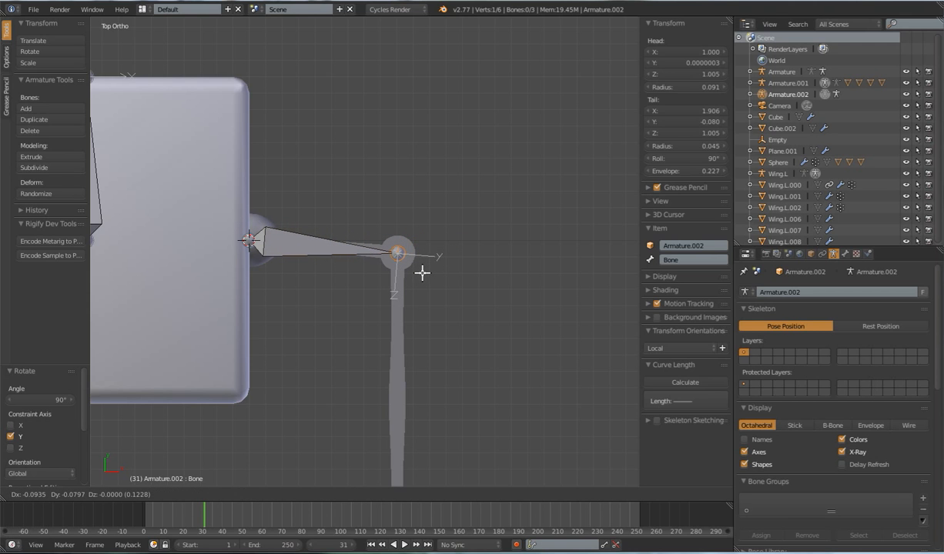
left_click(422, 272)
Step: Move the bone's head along the global X axis about 0.087 into the cube, and check it from another angle
middle_click_drag(422, 272, 436, 215, "shift")
right_click(243, 124)
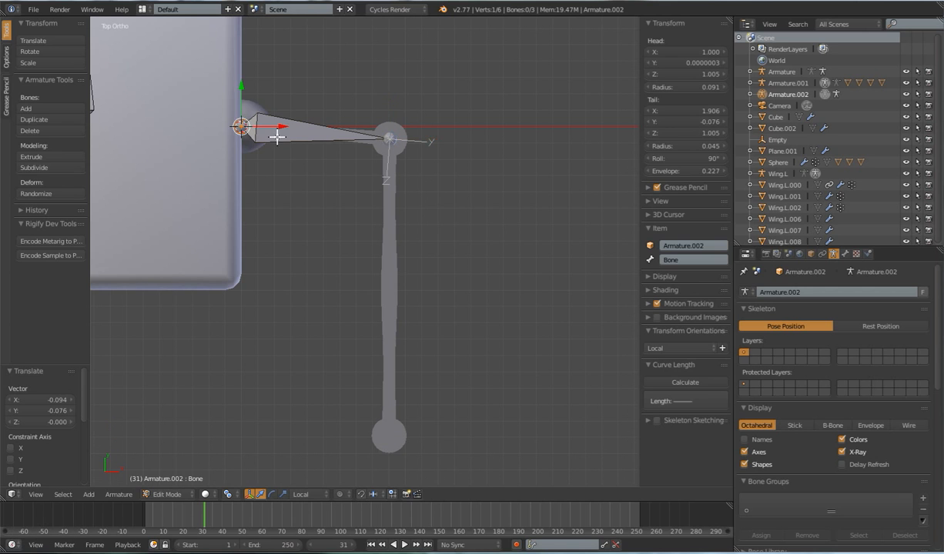
middle_click_drag(245, 128, 333, 209, "shift")
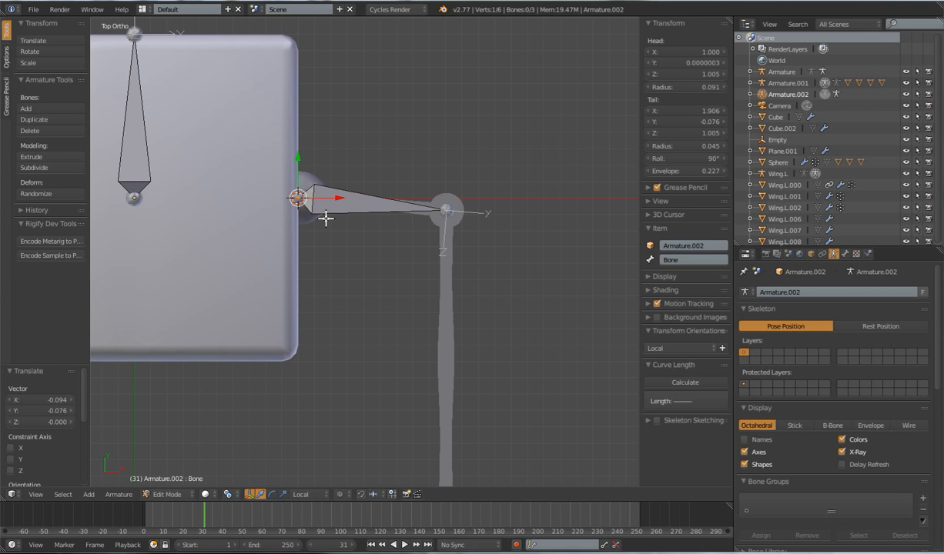
key("g")
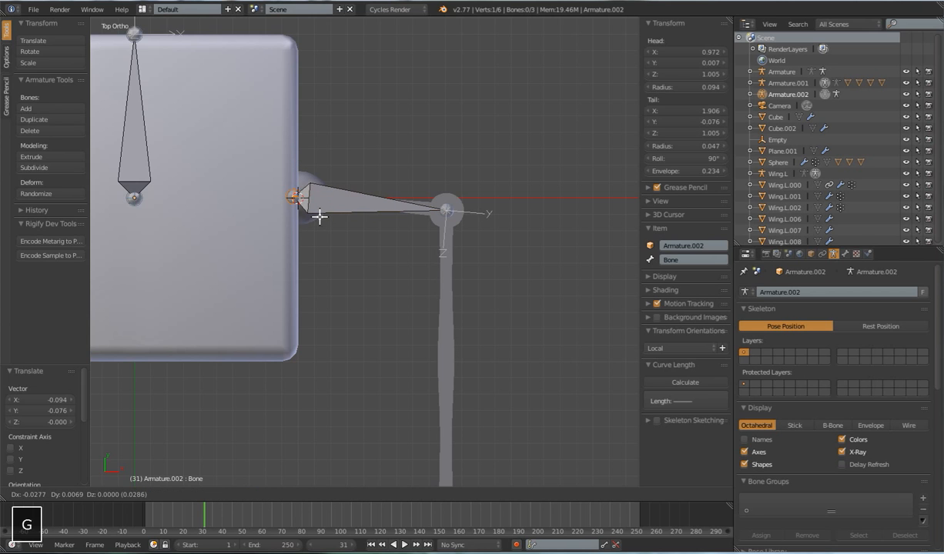
right_click(321, 219)
key("g")
key("x")
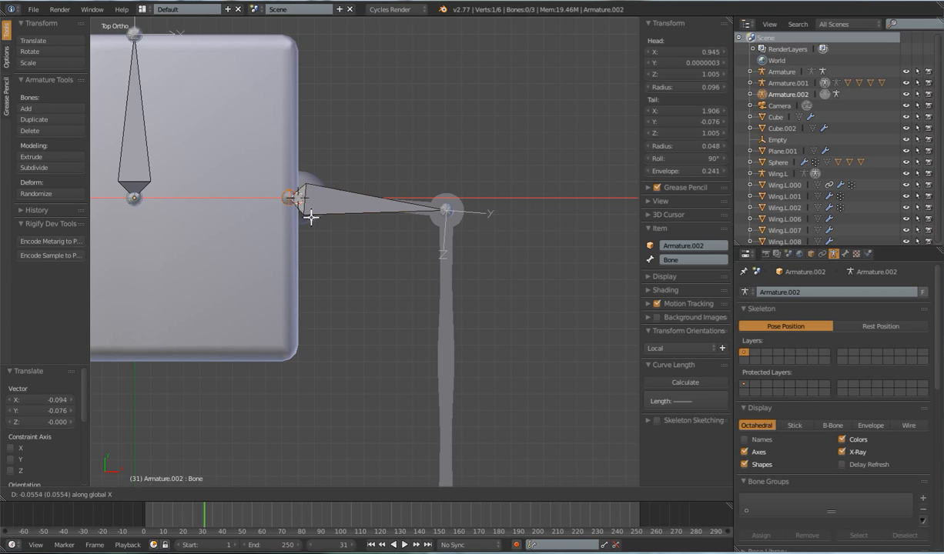
left_click(308, 214)
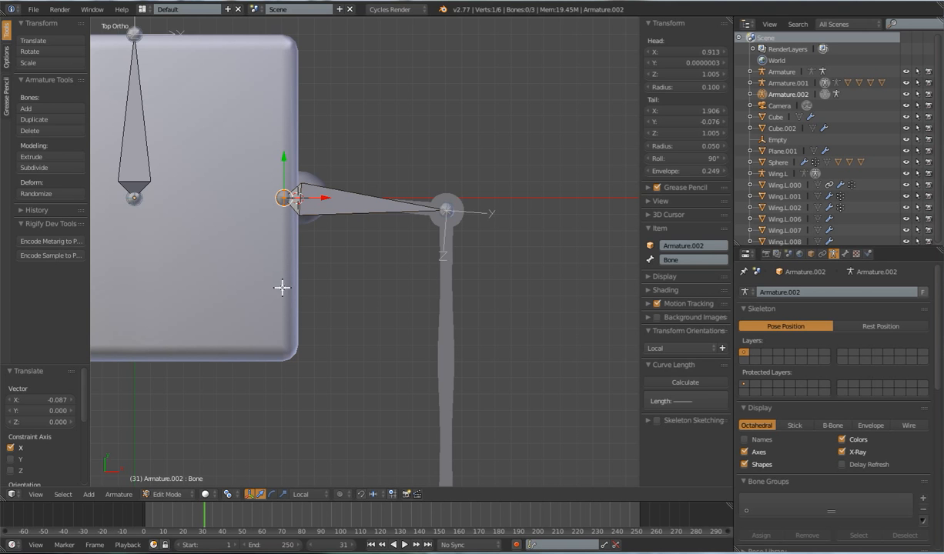
middle_click_drag(292, 292, 293, 261)
key("KP_7")
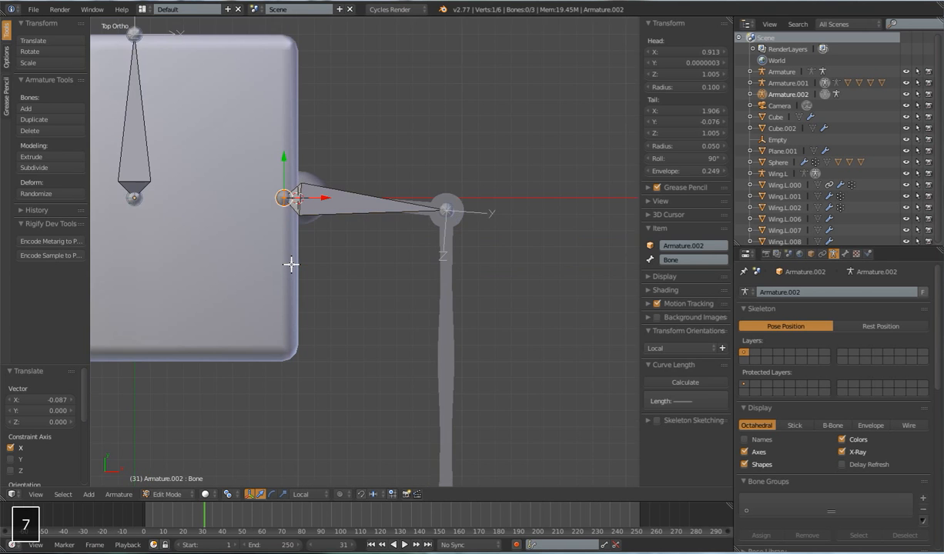
Step: Subdivide the whole upper arm bone into two bones with one cut
right_click(334, 192)
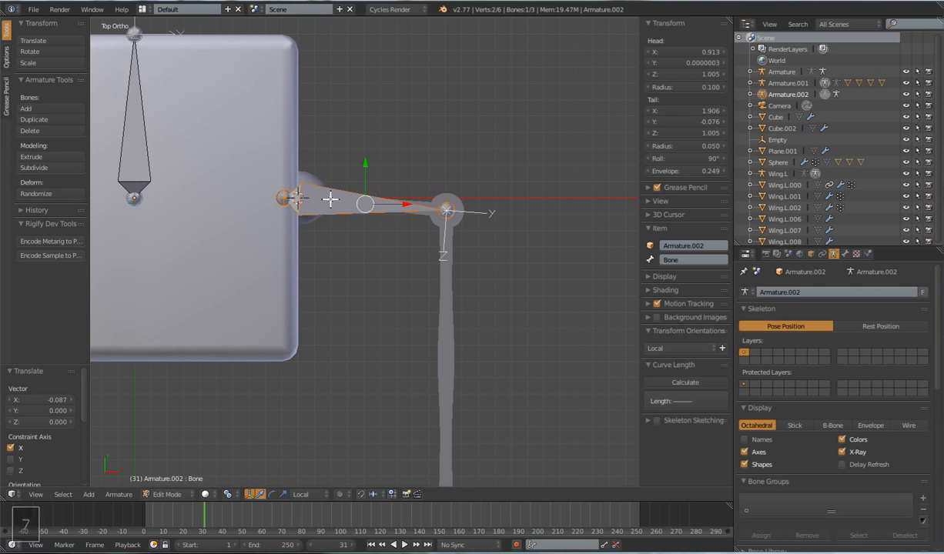
key("w")
left_click(390, 296)
Step: Move the joint between the two bones onto the 3D cursor, about -0.404 along X and 0.038 along Y
middle_click_drag(388, 244, 388, 313, "shift")
scroll(388, 313, "up", 2)
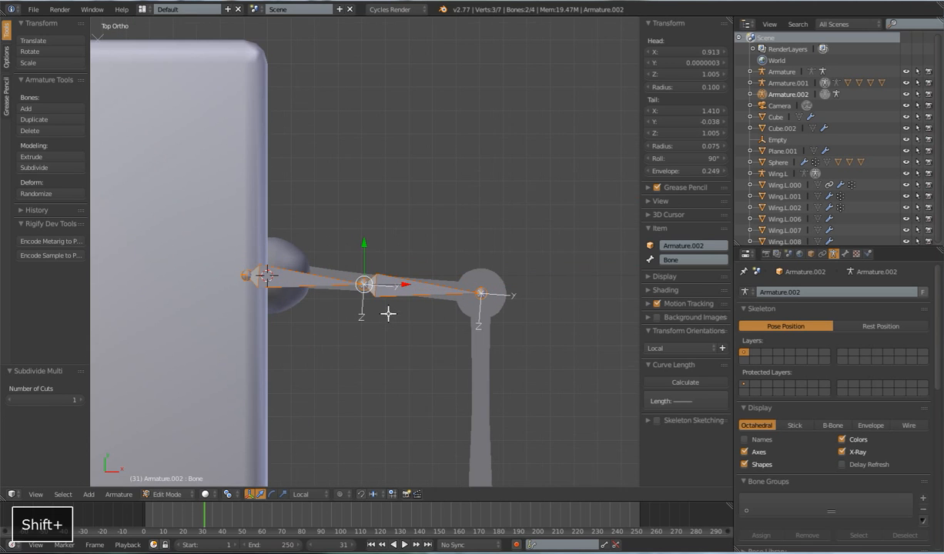
right_click(362, 283)
key("g")
key("x")
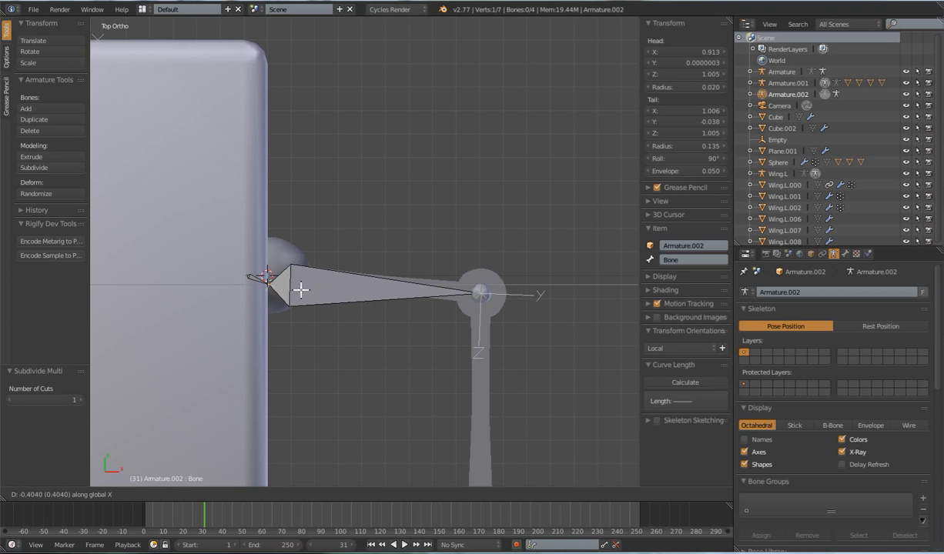
left_click(300, 287)
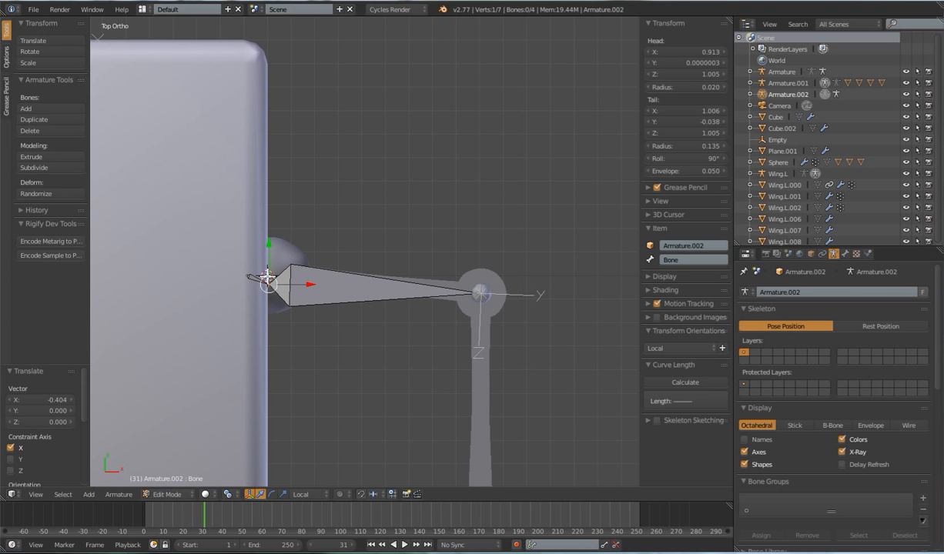
key("g")
key("y")
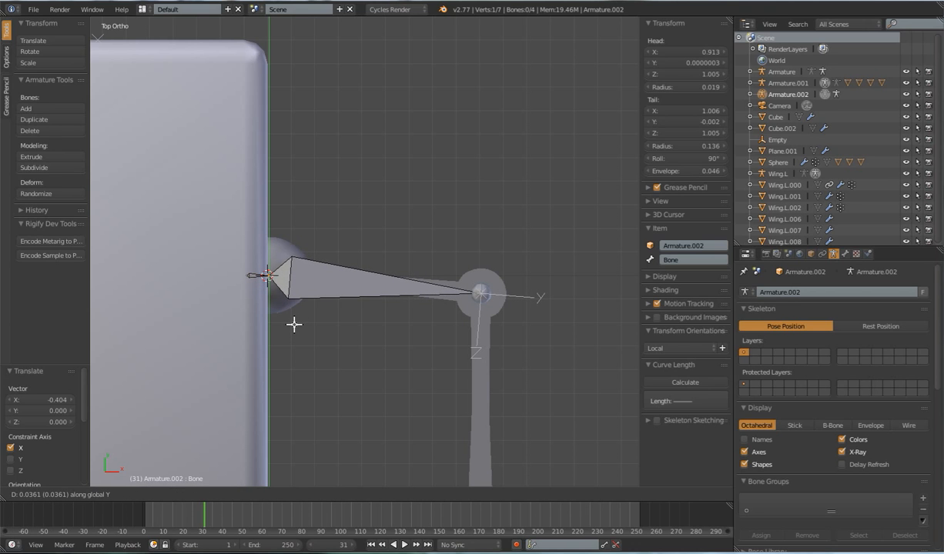
left_click(293, 324)
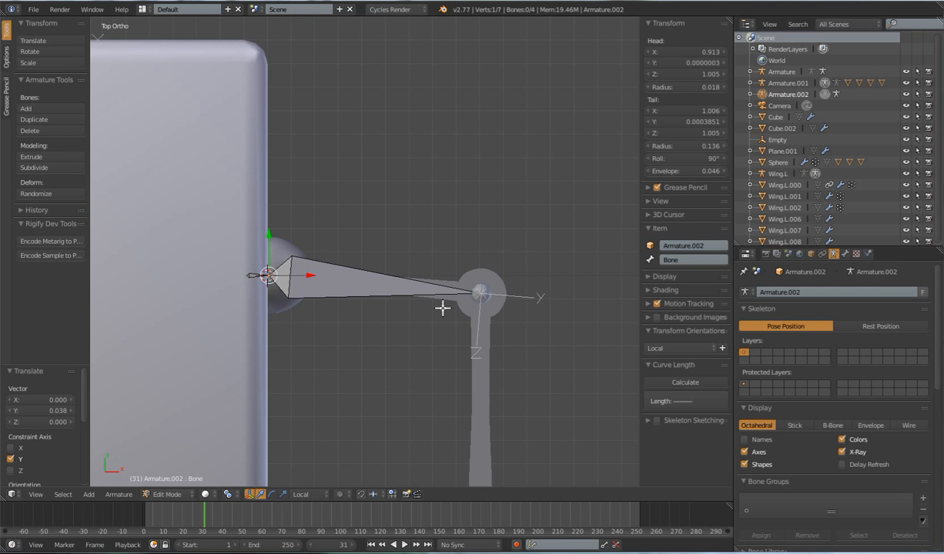
Step: Extrude a forearm bone from the upper arm bone's tip at the elbow joint
scroll(462, 323, "down", 2)
middle_click_drag(480, 339, 415, 144, "shift")
right_click(391, 137)
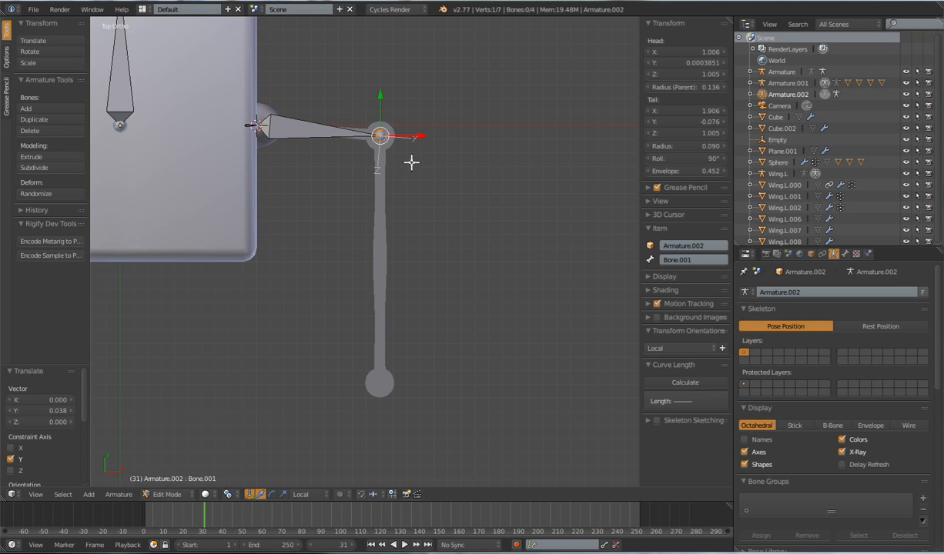
key("e")
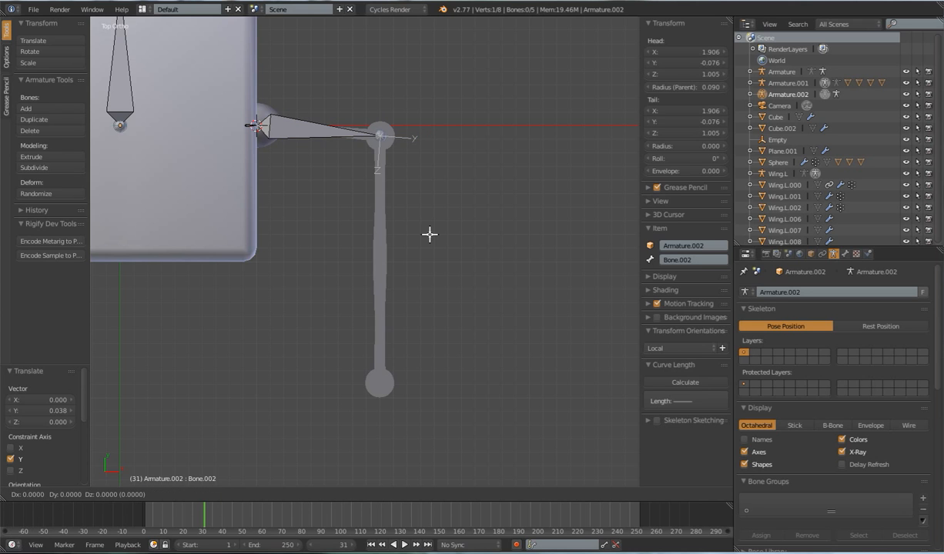
Step: Extrude a bone from the elbow joint along the global Y axis by about -1.812, reaching the lower wing joint
key("y")
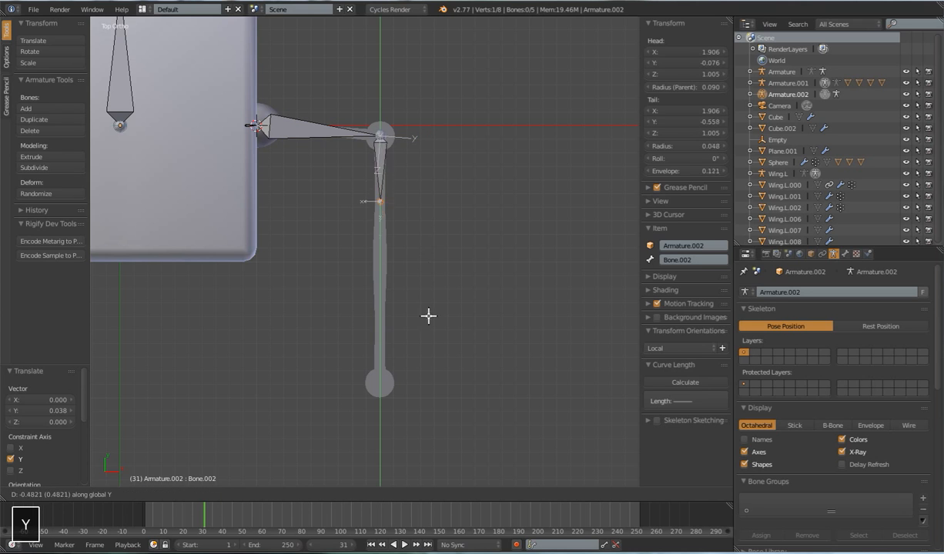
left_click(427, 479)
scroll(444, 346, "down", 3, "shift")
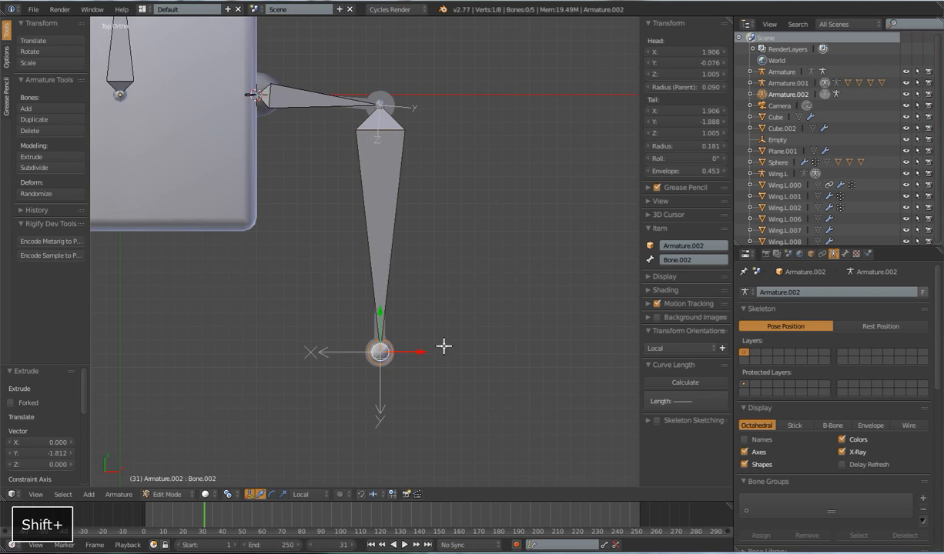
Step: Nudge the tail of the extruded bone by about -0.005 in X to centre it on the lower wing joint
scroll(435, 337, "up", 2)
scroll(421, 308, "down", 3, "shift")
scroll(421, 308, "up", 1)
key("g")
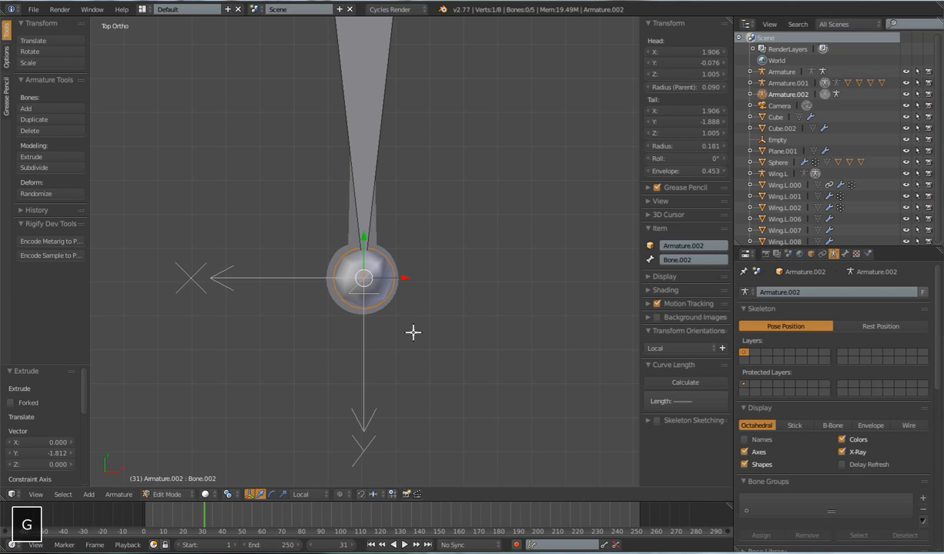
left_click(401, 323)
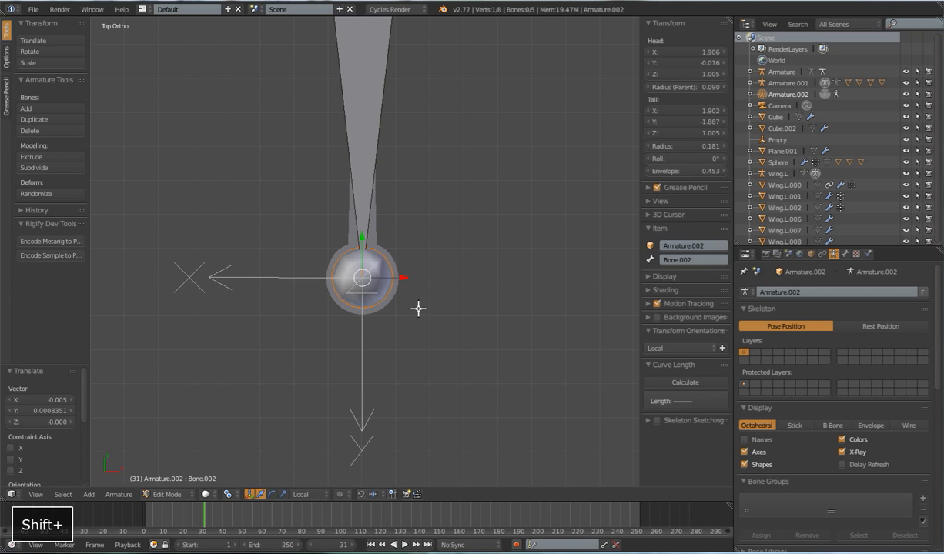
Step: Set the roll of the short root bone inside the cube's side socket to 0°
scroll(421, 270, "down", 2)
scroll(408, 262, "up", 2, "shift")
scroll(406, 260, "down", 3)
middle_click_drag(401, 280, 400, 321)
scroll(416, 338, "up", 3)
scroll(394, 312, "up", 10)
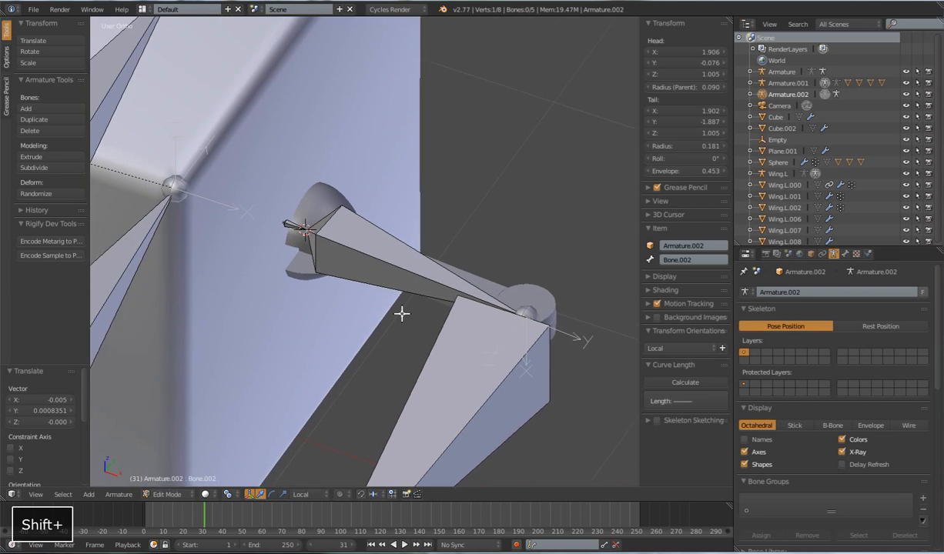
scroll(347, 278, "down", 1)
right_click(290, 211)
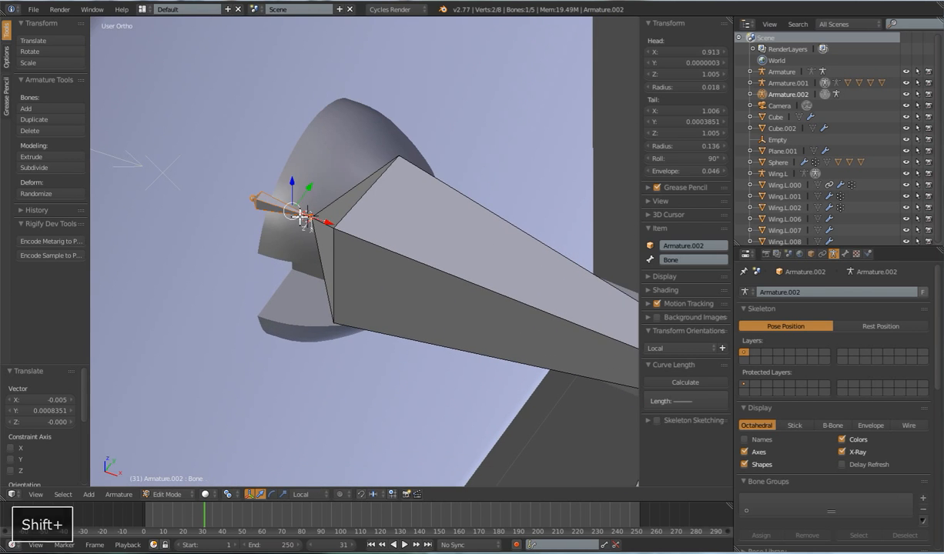
scroll(321, 264, "up", 3)
middle_click_drag(320, 263, 433, 318, "shift")
scroll(411, 308, "up", 5)
middle_click_drag(373, 305, 345, 301)
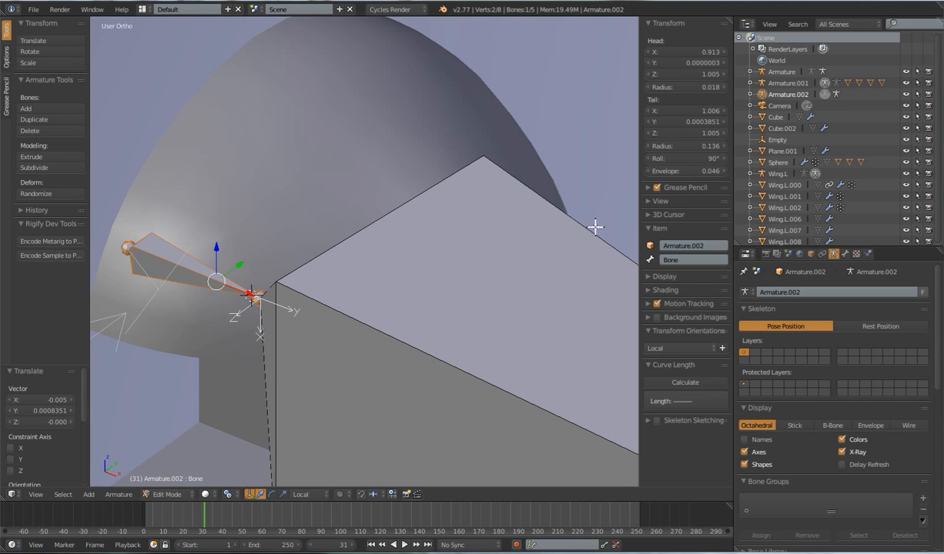
left_click(694, 158)
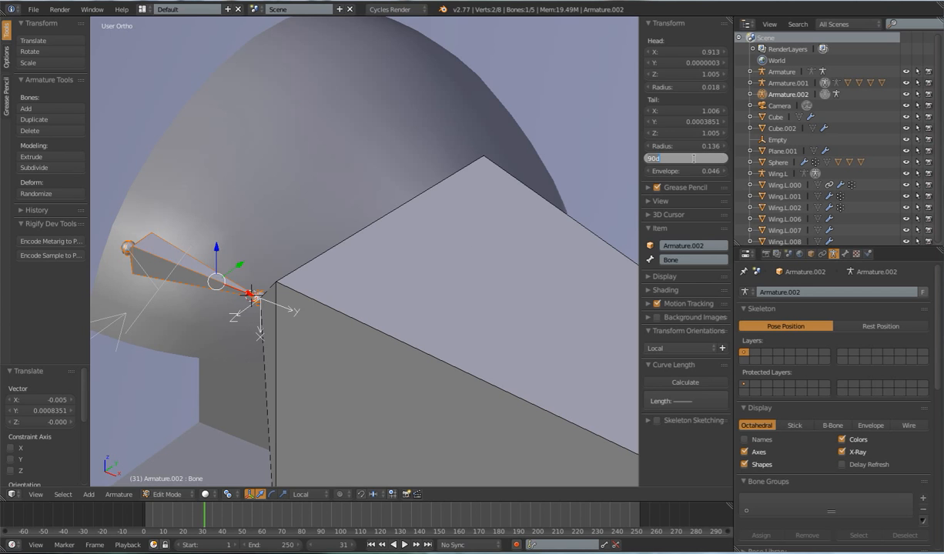
type("0")
key("Return")
middle_click_drag(491, 221, 366, 329)
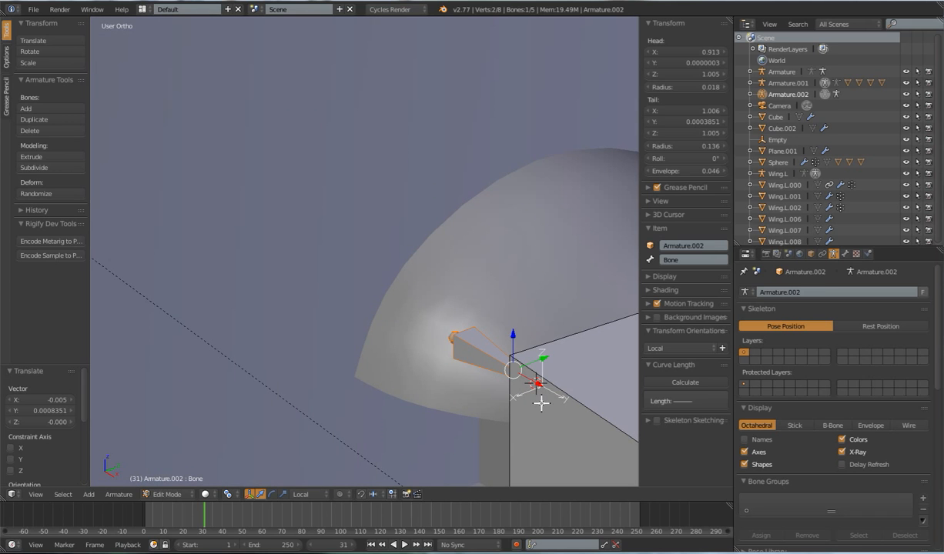
key("ctrl+r")
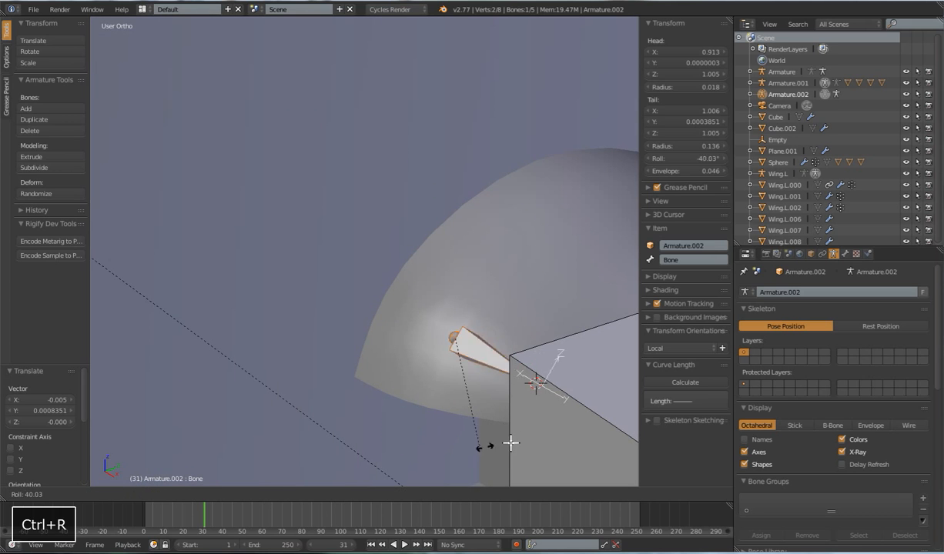
right_click(555, 418)
Step: Recalculate the roll of both arm bones from the active short root bone, using the Active Bone option
middle_click_drag(555, 418, 550, 386, "ctrl")
middle_click_drag(371, 330, 514, 325, "shift")
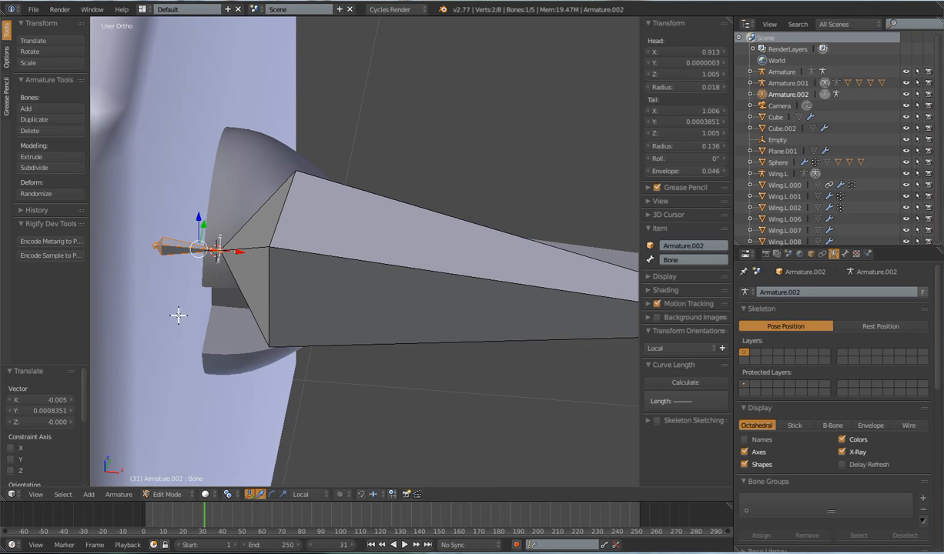
middle_click_drag(367, 297, 329, 290)
middle_click_drag(463, 347, 268, 292, "shift")
middle_click_drag(346, 326, 295, 312)
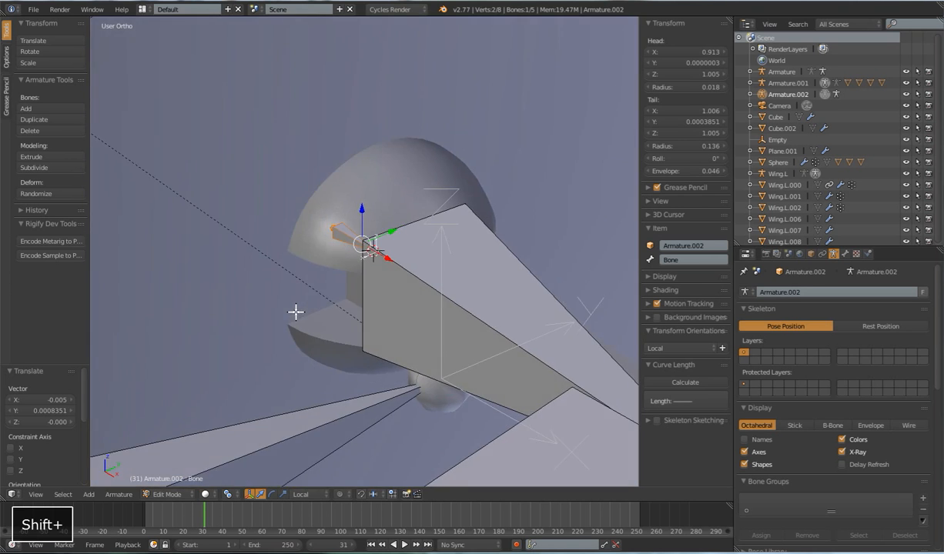
middle_click_drag(378, 148, 444, 366, "ctrl")
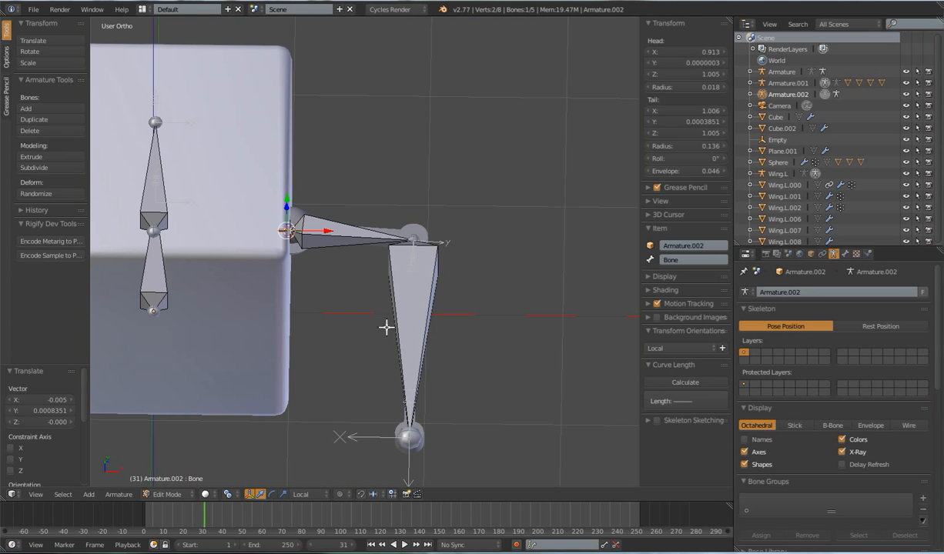
middle_click_drag(451, 263, 459, 339)
right_click(407, 262)
scroll(428, 341, "up", 4)
right_click(364, 270)
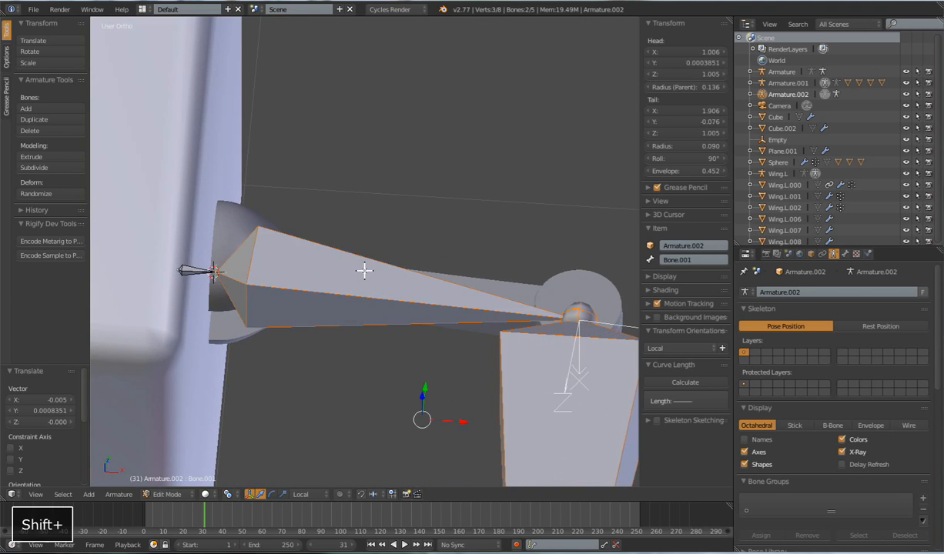
right_click(186, 258, "shift")
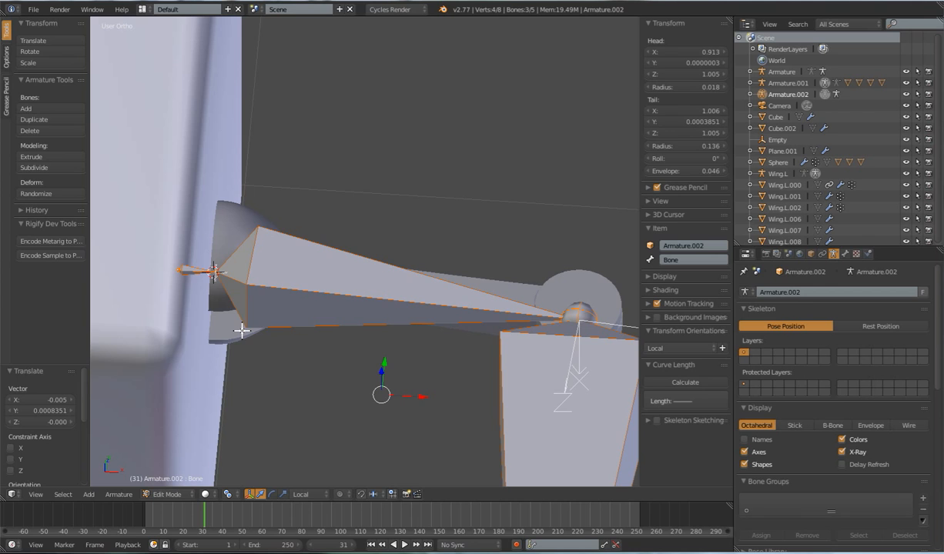
key("ctrl+n")
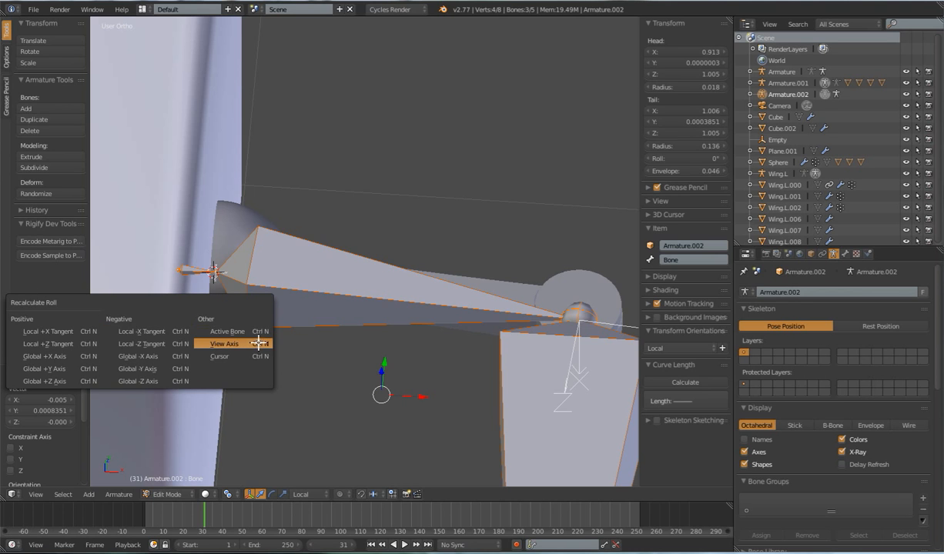
left_click(232, 331)
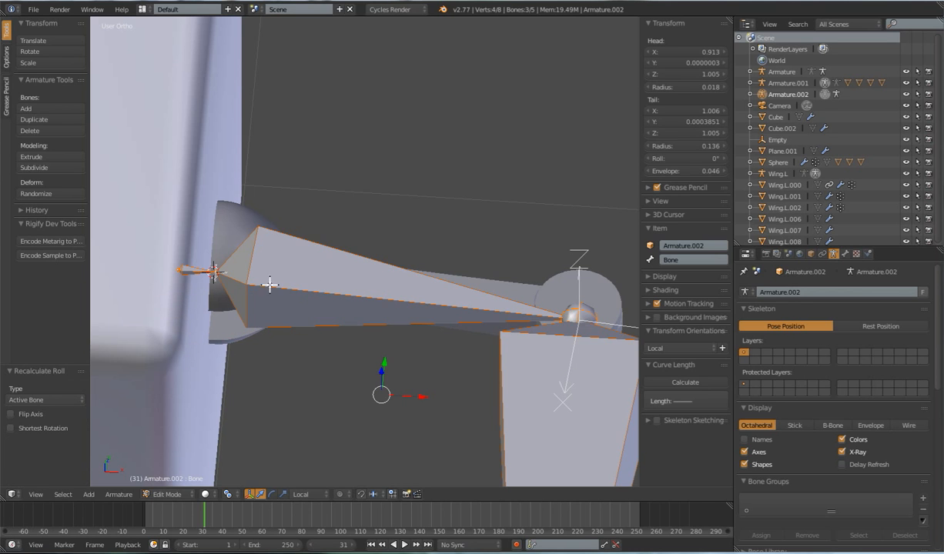
Step: Examine the local axes and roll of the three wing bones by selecting each one from different angles
scroll(498, 365, "down", 4)
middle_click_drag(500, 368, 440, 269)
right_click(429, 286)
middle_click_drag(467, 322, 419, 211, "shift")
middle_click_drag(419, 277, 447, 291)
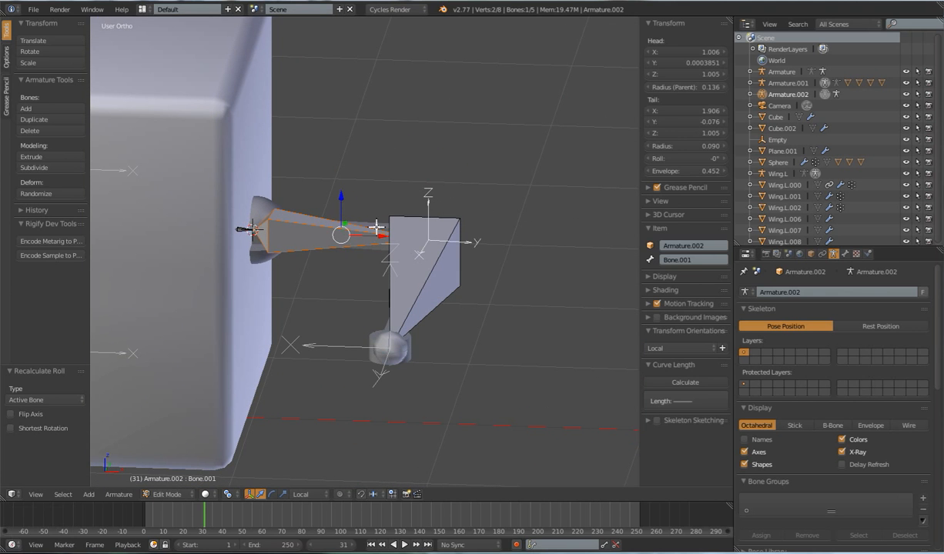
right_click(410, 249)
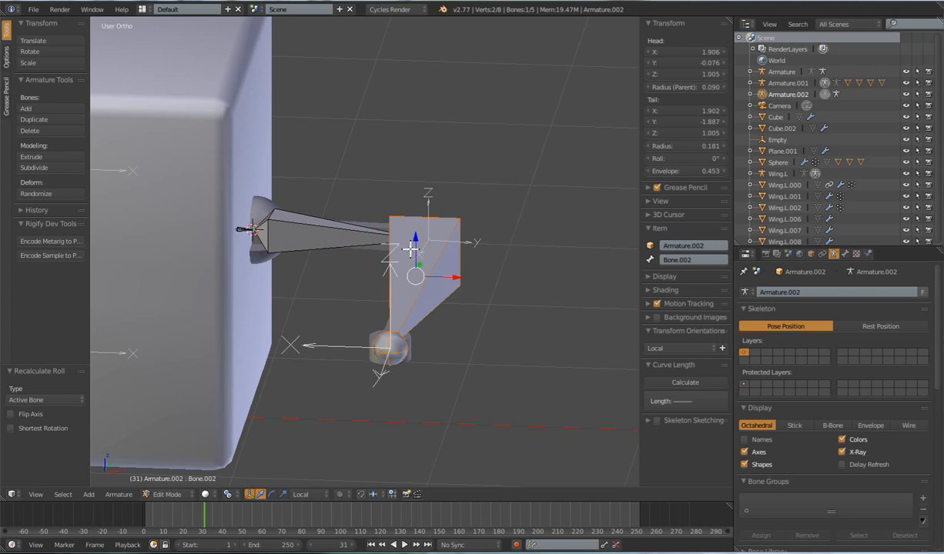
middle_click_drag(423, 256, 385, 231)
right_click(354, 220)
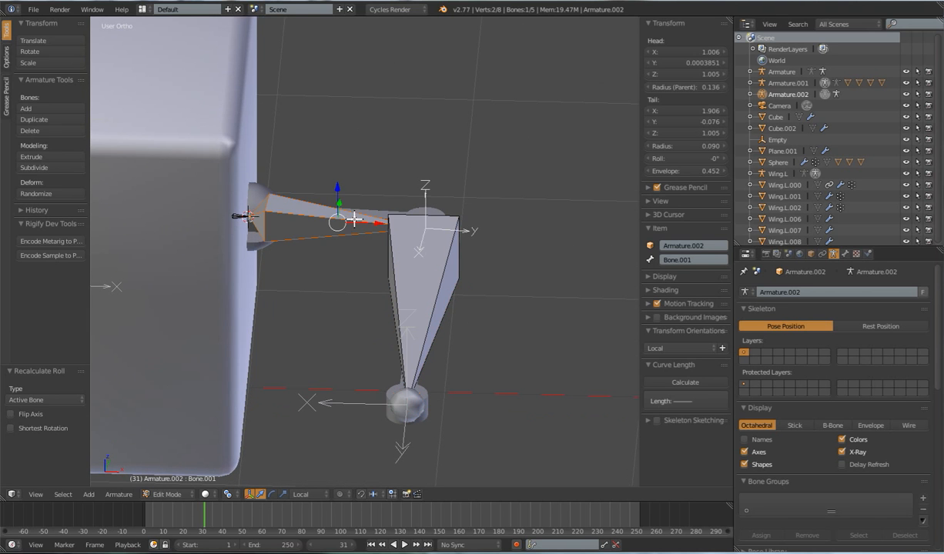
middle_click_drag(462, 240, 471, 348)
right_click(426, 312)
middle_click_drag(491, 236, 491, 338)
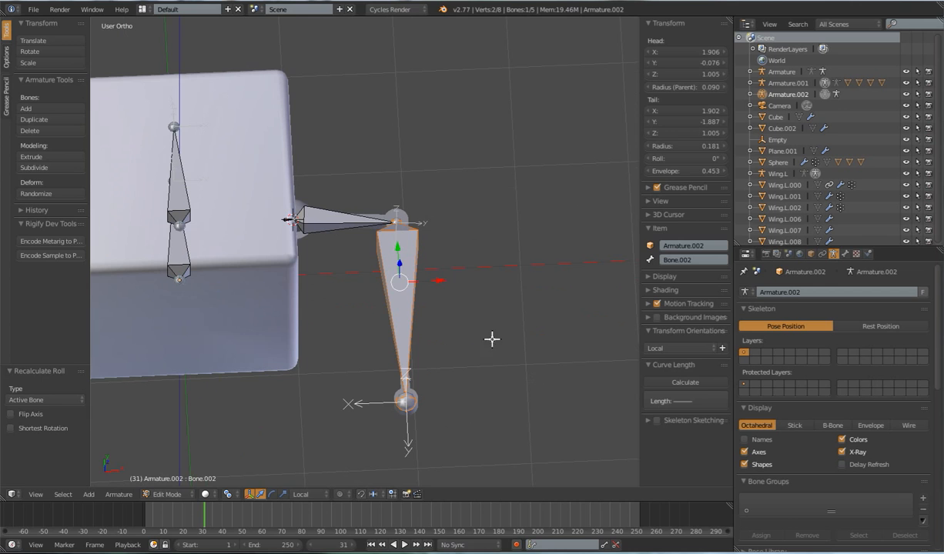
right_click(355, 215)
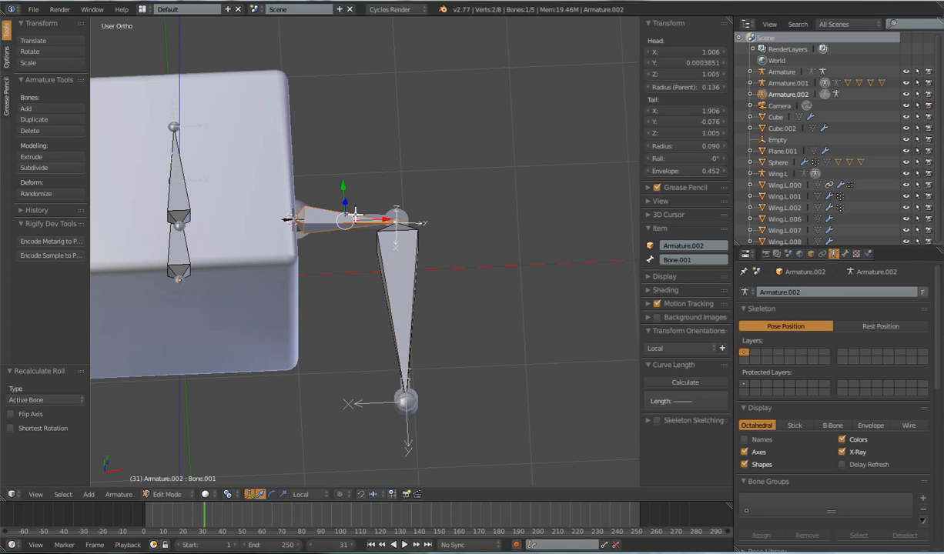
right_click(285, 221)
right_click(344, 227)
right_click(384, 269)
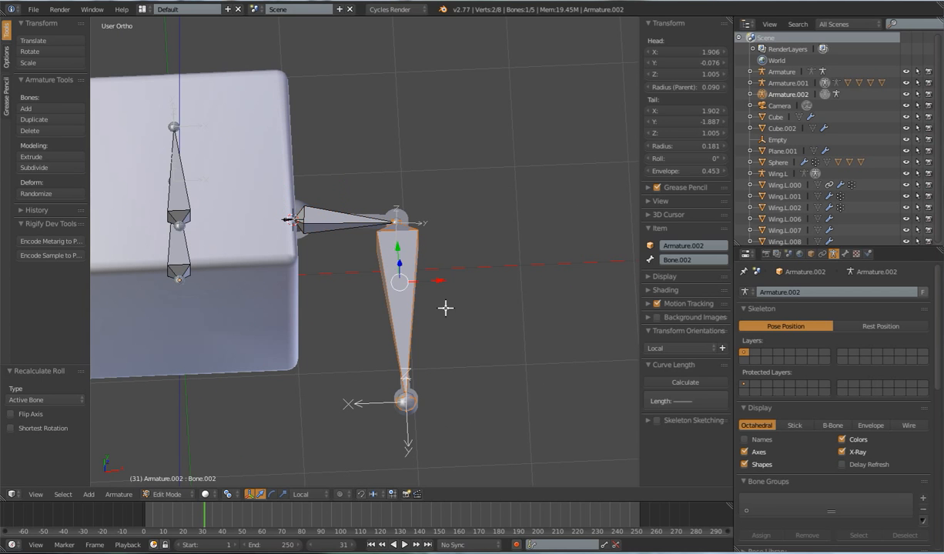
middle_click_drag(434, 318, 431, 368)
key("ctrl+Tab")
key("KP_1")
key("Tab")
key("KP_7")
key("Tab")
middle_click_drag(415, 317, 390, 320, "shift")
scroll(409, 327, "up", 4)
key("Tab")
middle_click_drag(358, 269, 400, 312)
Step: Rename the short root bone in the cube's side socket as Wing.001
right_click(356, 247)
scroll(464, 317, "down", 5)
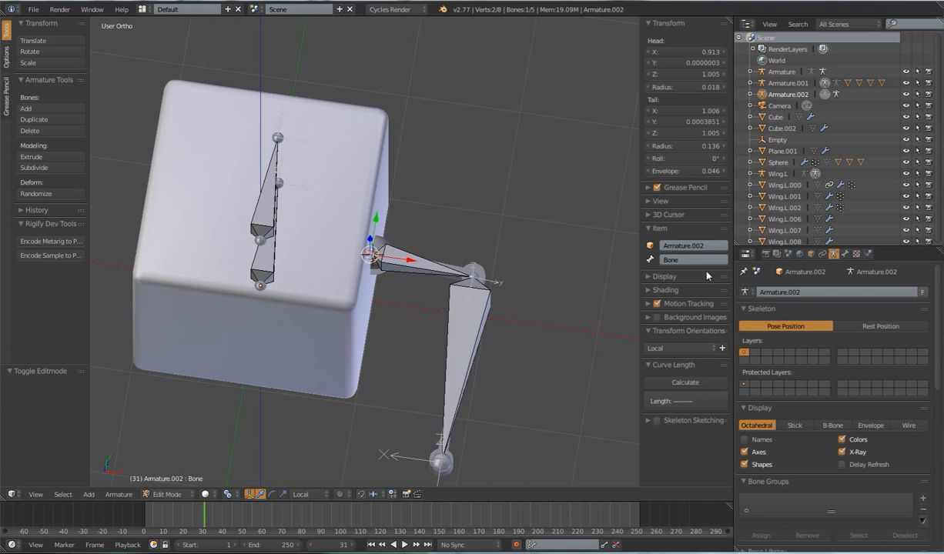
left_click(684, 260)
type("WIN")
key("BackSpace")
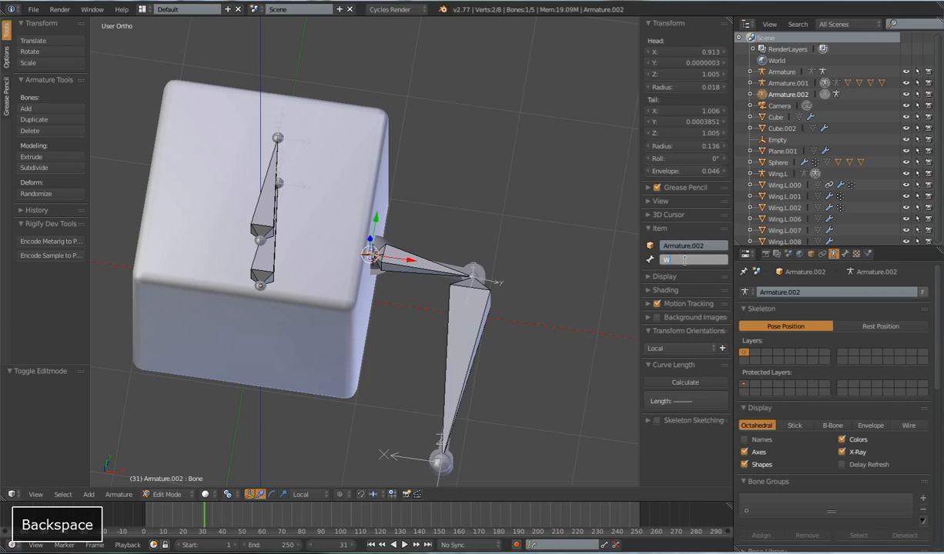
type("ing.001")
key("Return")
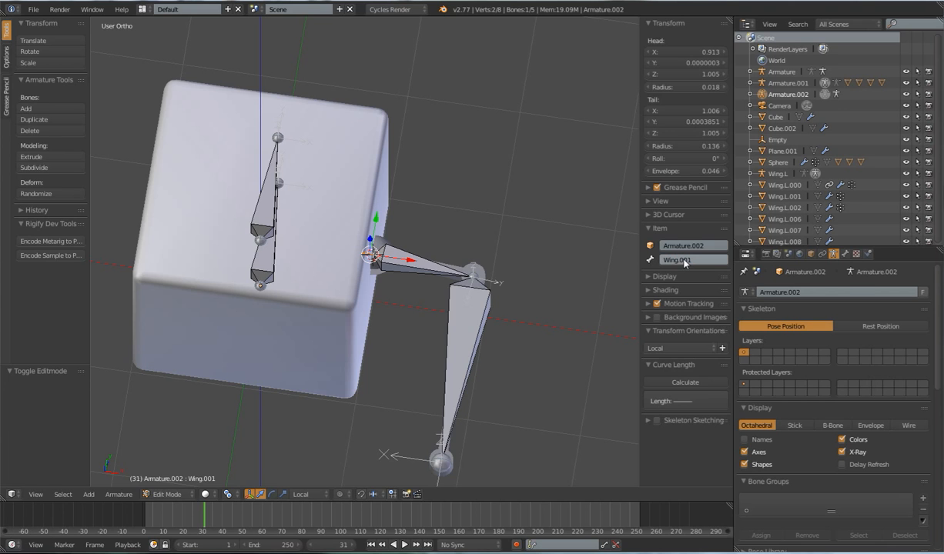
Step: Copy the Wing.001 name onto the upper and lower arm bones so they continue the numbered Wing series
key("ctrl+c")
right_click(416, 260)
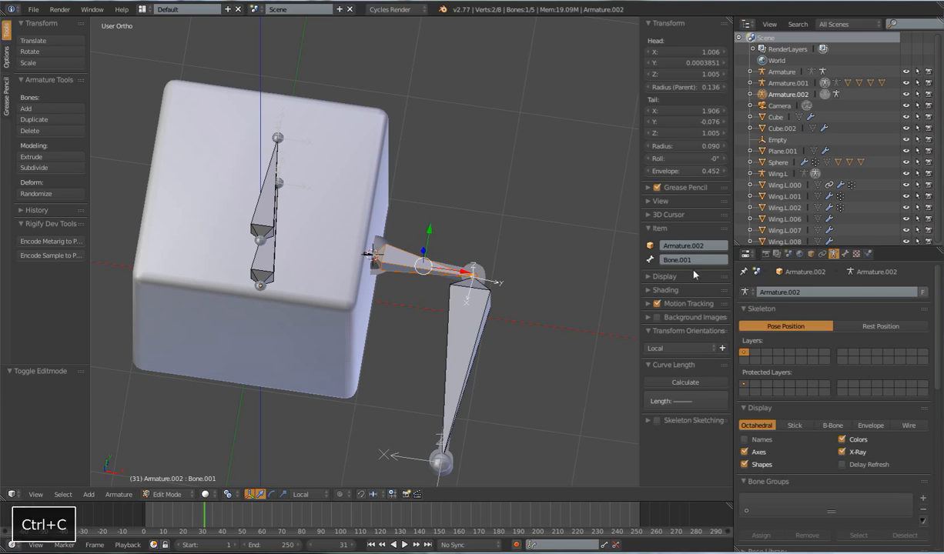
key("ctrl+v")
right_click(444, 303)
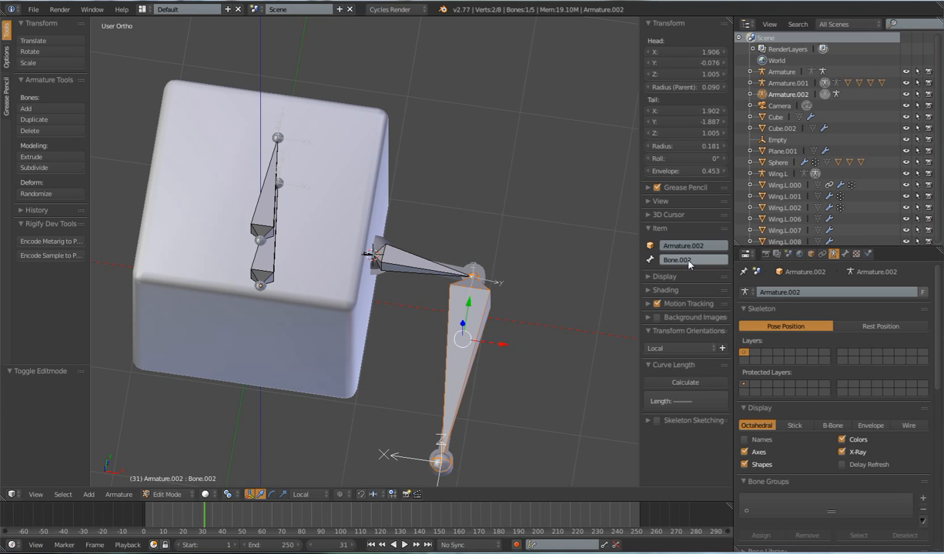
key("ctrl+v")
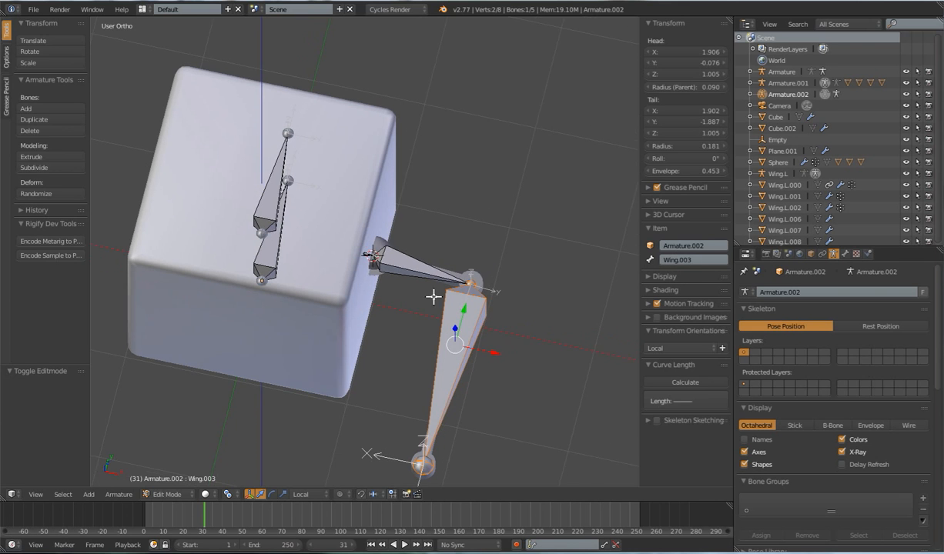
Step: Parent the Wing.001 bone to the Body bone, keeping its offset
right_click(375, 257)
key("KP_Decimal")
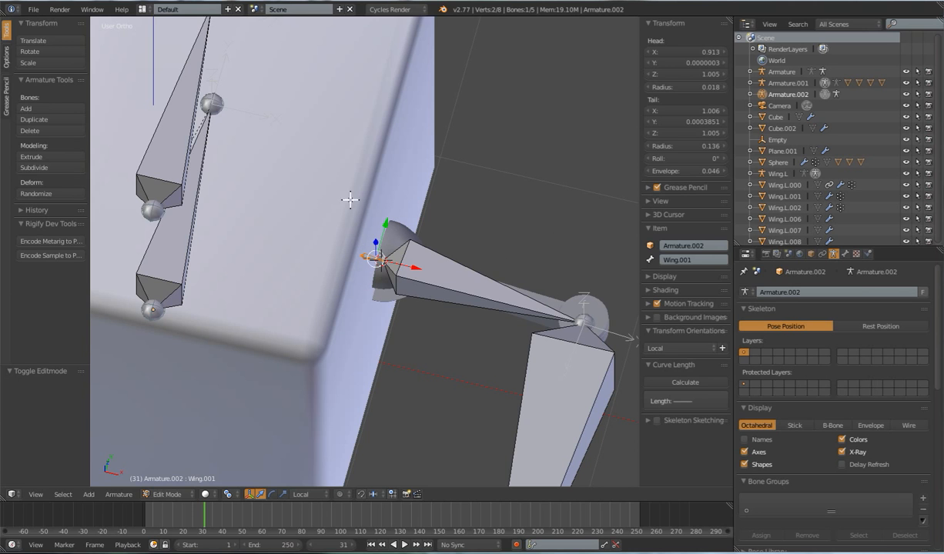
scroll(190, 151, "down", 5)
right_click(269, 143, "shift")
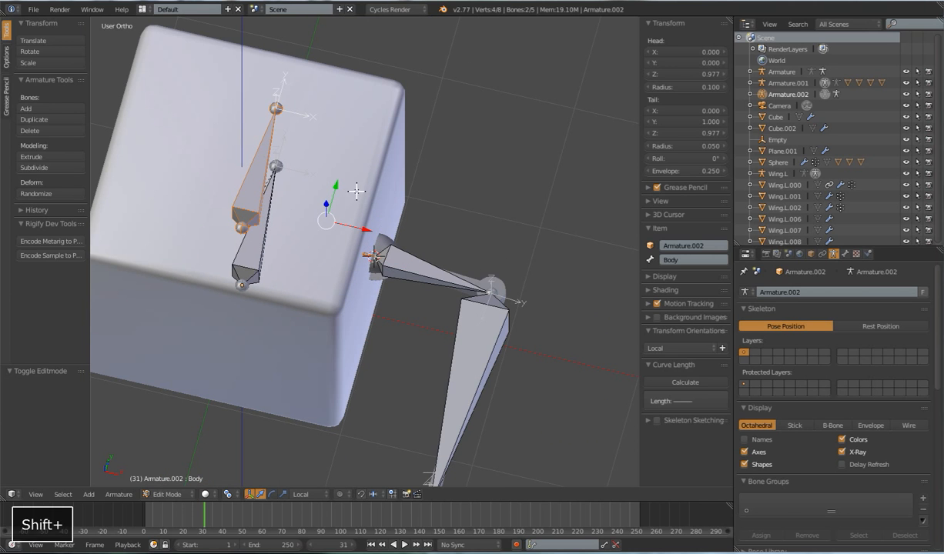
right_click(356, 252)
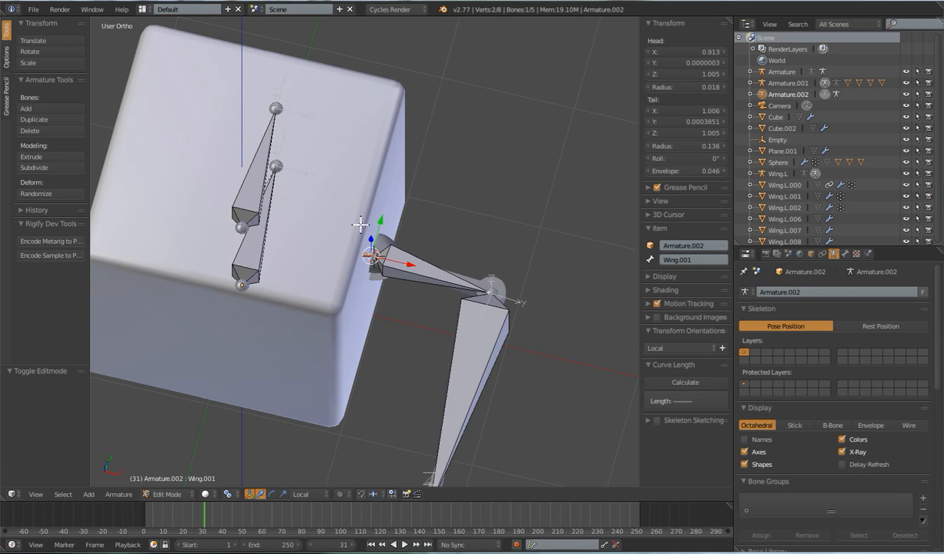
right_click(247, 167, "shift")
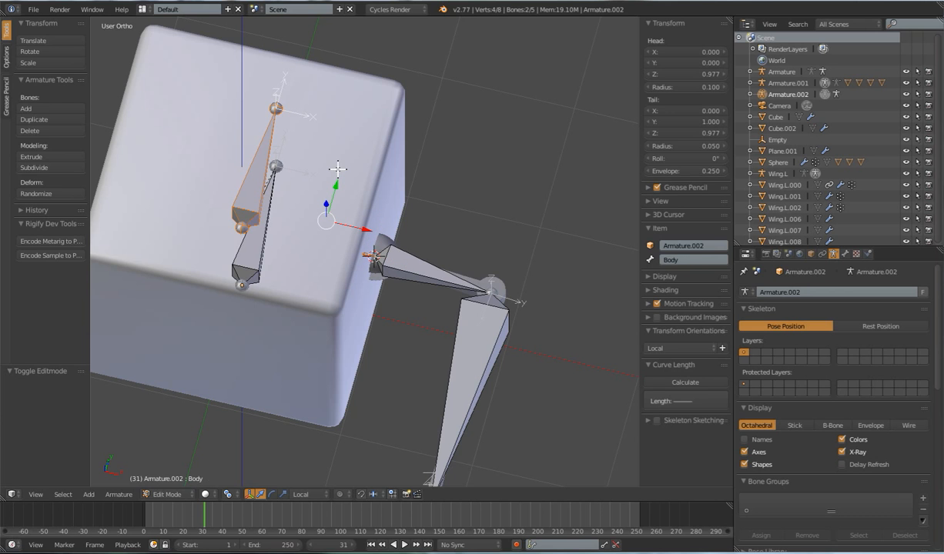
key("ctrl+p")
left_click(339, 198)
Step: Parent the cube mesh to the Body bone in pose mode with the Bone parenting option
middle_click_drag(339, 198, 412, 297)
key("Tab")
scroll(303, 289, "up", 2)
scroll(412, 298, "up", 2)
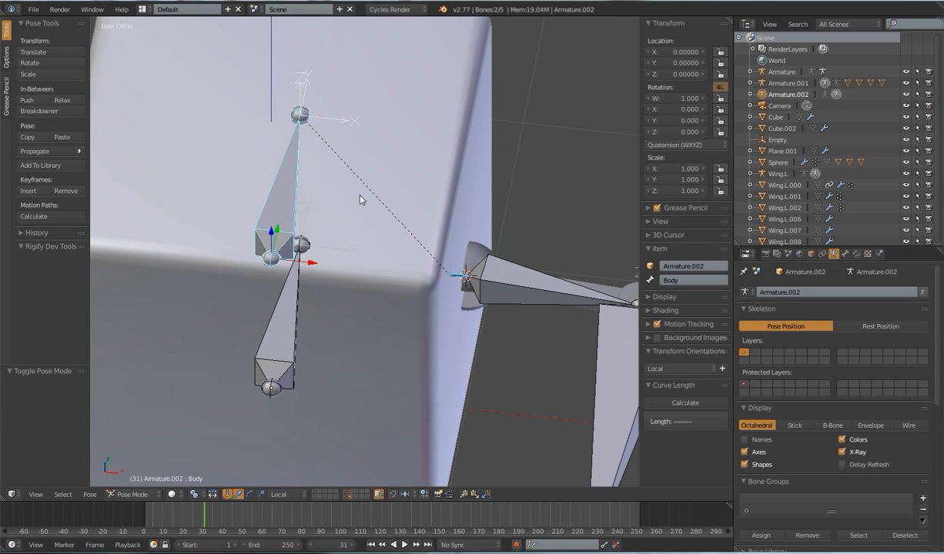
middle_click_drag(360, 201, 348, 245, "shift")
right_click(358, 162)
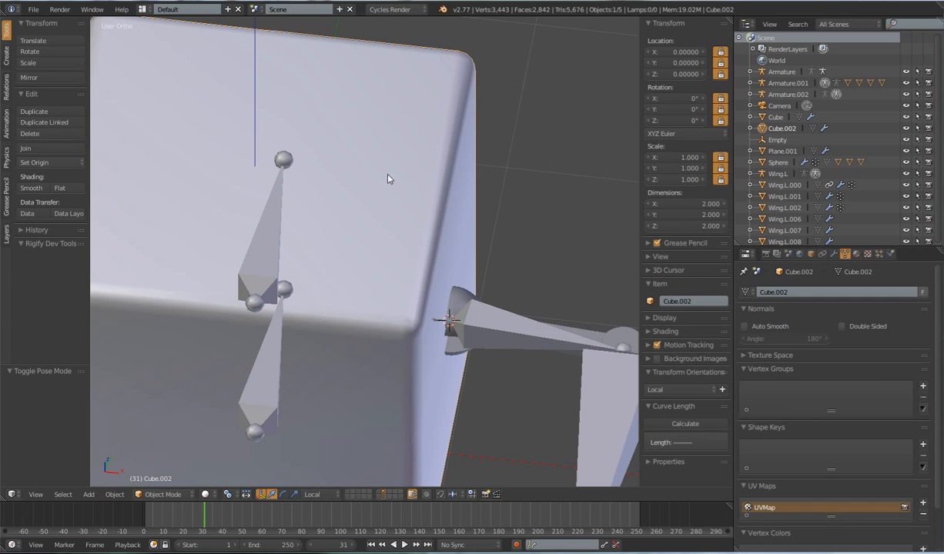
scroll(358, 180, "down", 3)
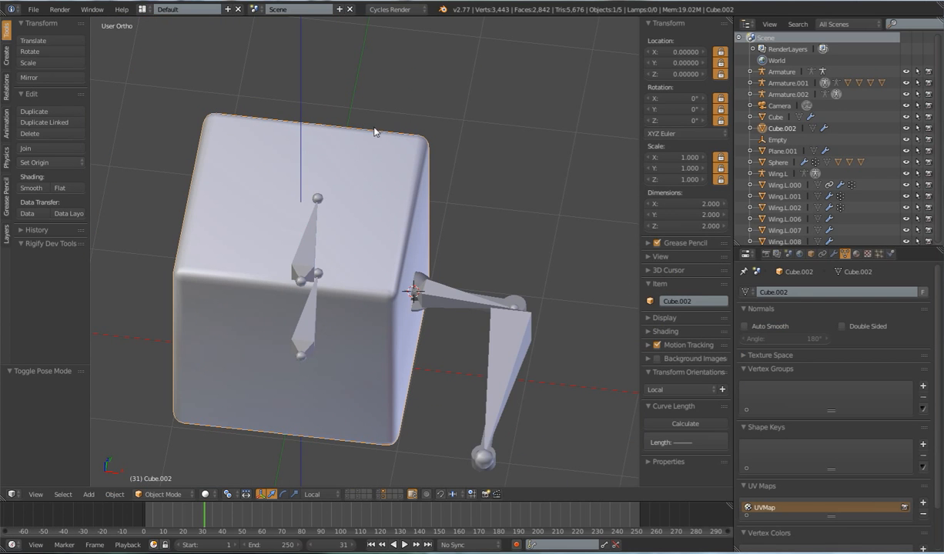
right_click(313, 225, "shift")
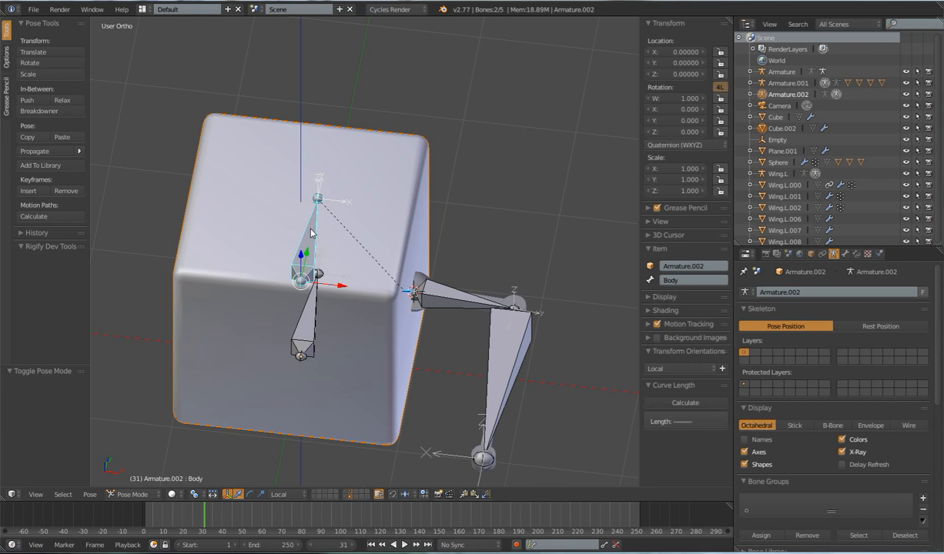
scroll(391, 308, "up", 2)
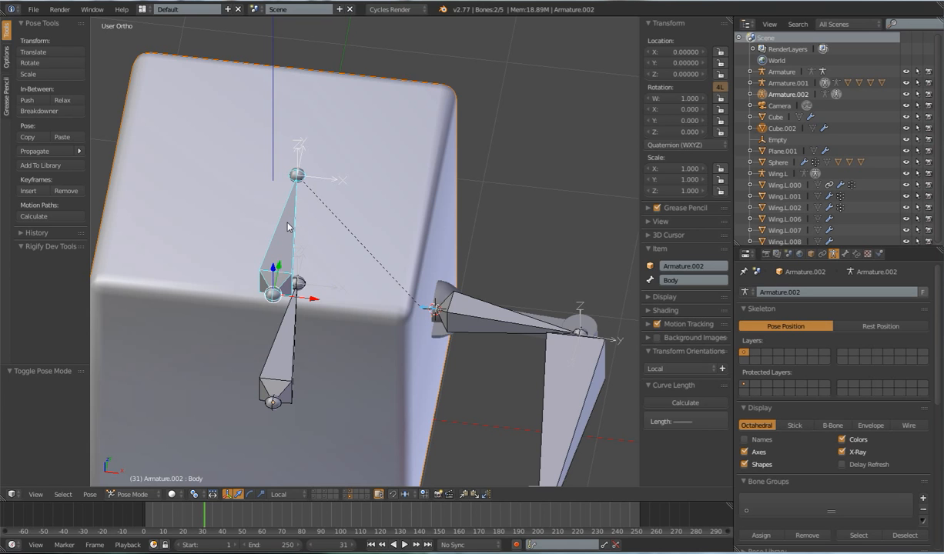
key("ctrl+p")
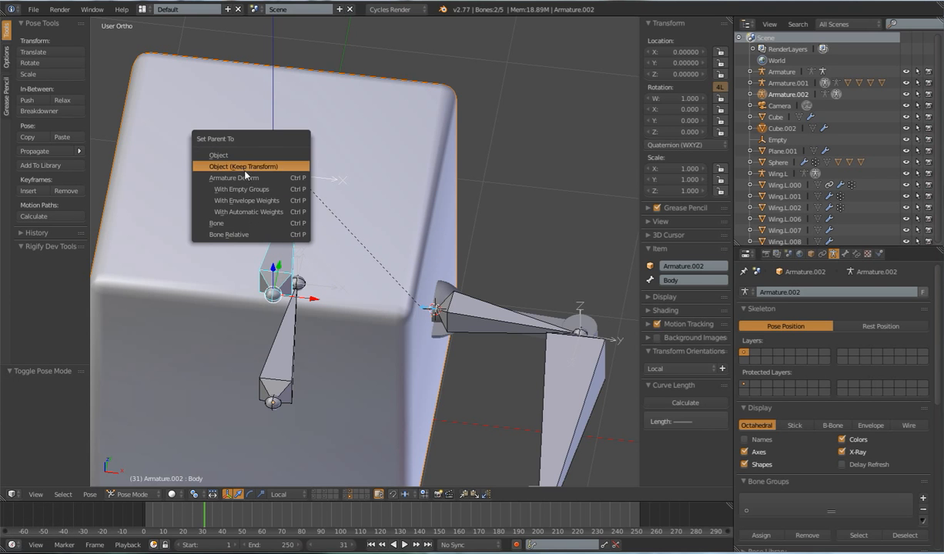
left_click(227, 222)
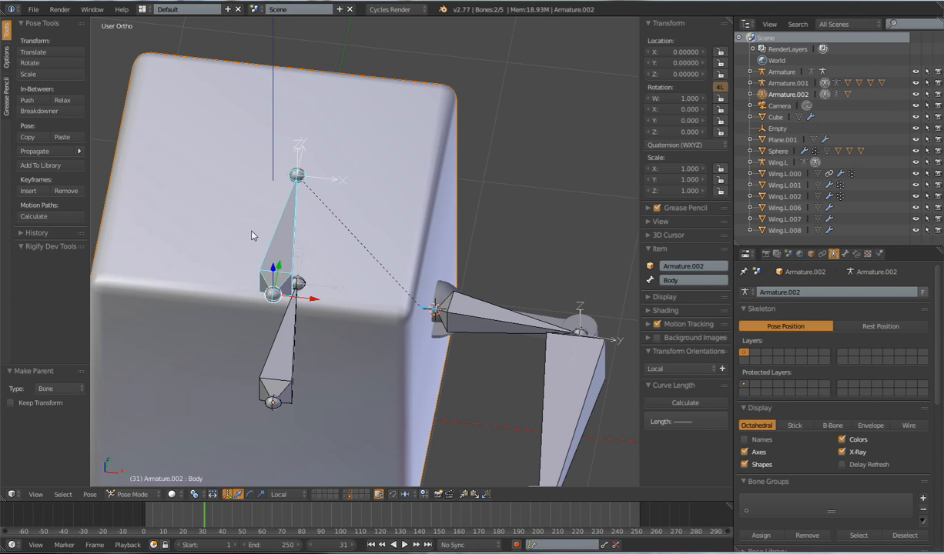
Step: Test the cube's parenting by moving the Body bone, then cancel the move
scroll(304, 268, "down", 4)
key("g")
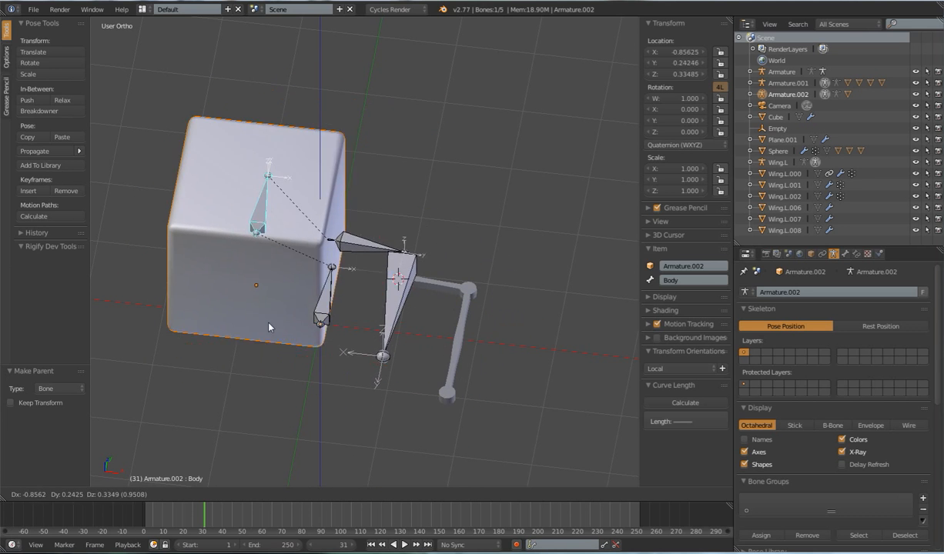
key("Escape")
Step: Parent the cube's side socket mesh to the short Wing.001 bone with the Bone parenting option
scroll(356, 327, "up", 5)
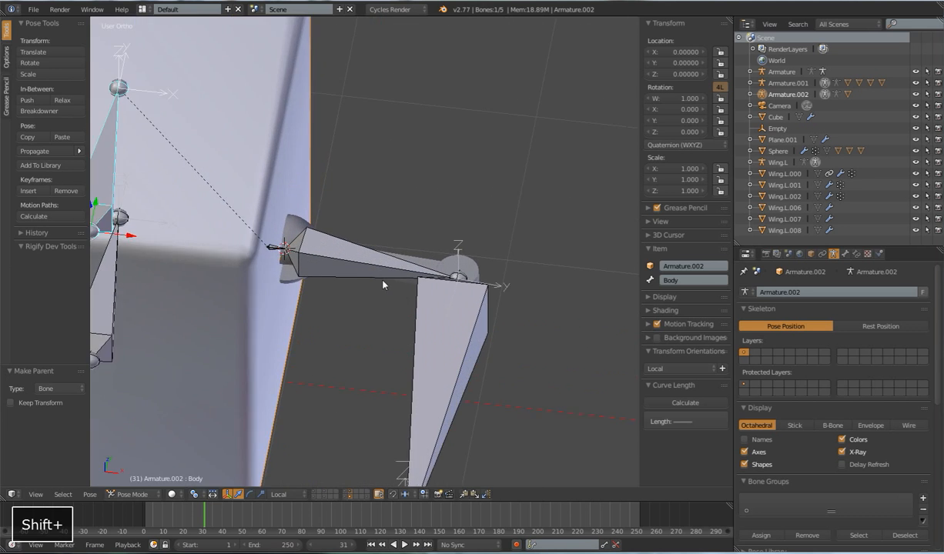
middle_click_drag(339, 294, 377, 310, "shift")
scroll(377, 311, "up", 5)
right_click(315, 226)
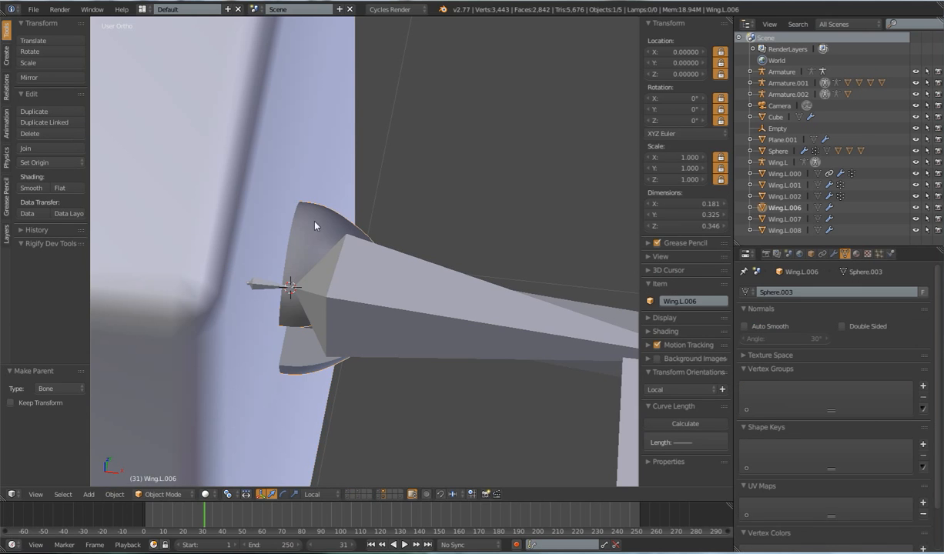
right_click(265, 286, "shift")
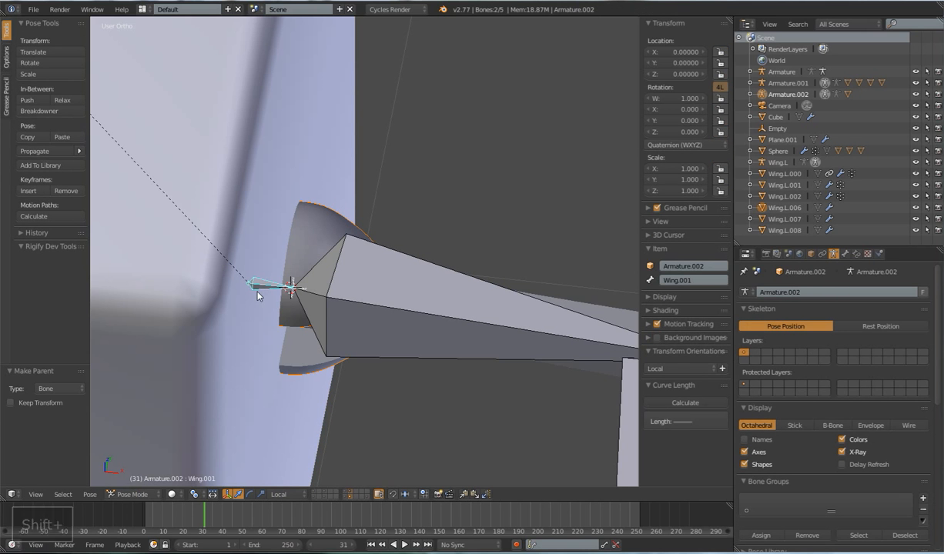
key("ctrl+p")
left_click(260, 293)
Step: Parent the upper arm mesh to the Wing.002 bone with the Bone parenting option
middle_click_drag(468, 297, 386, 312)
right_click(393, 251)
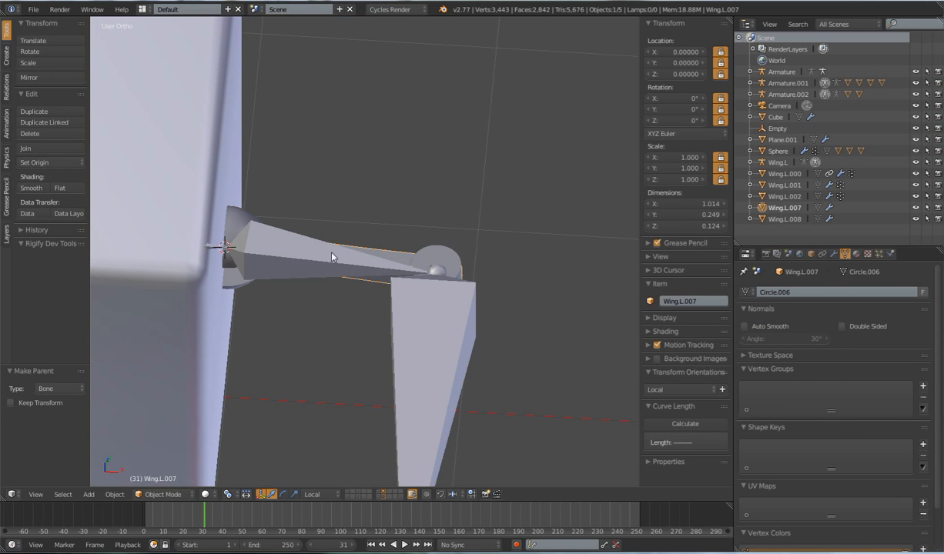
right_click(333, 257, "shift")
key("ctrl+p")
left_click(333, 256)
Step: Parent the lower arm mesh to the Wing.003 bone with the Bone parenting option
middle_click_drag(425, 361, 363, 151, "shift")
right_click(361, 250)
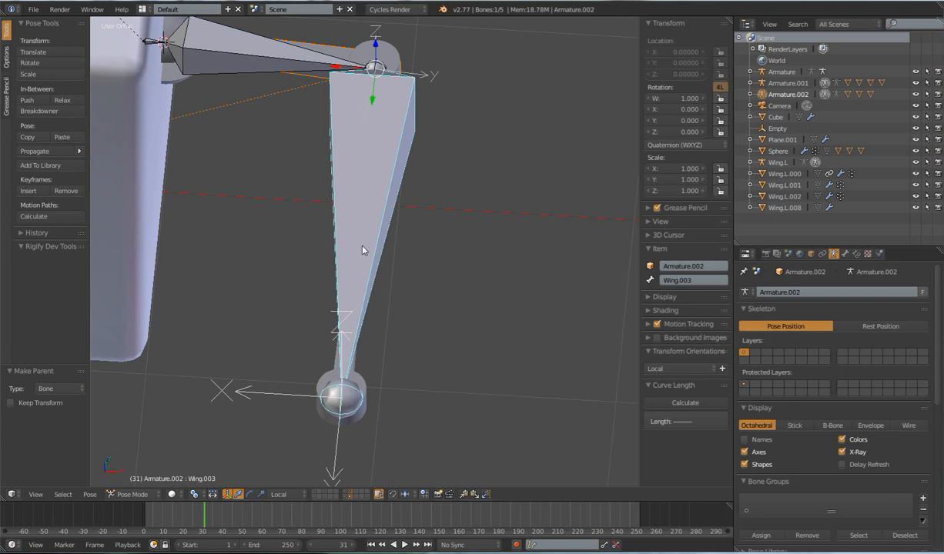
right_click(331, 377)
right_click(342, 262, "shift")
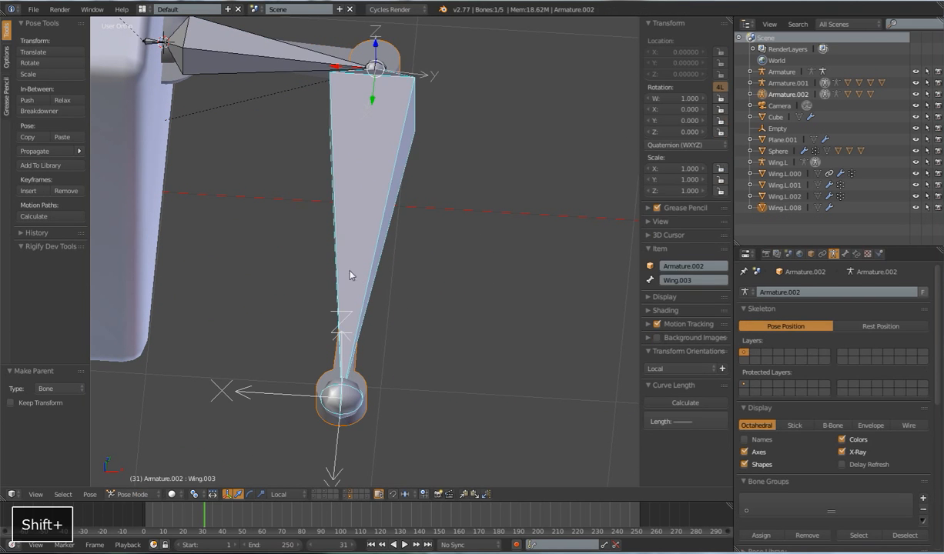
key("ctrl+p")
left_click(380, 293)
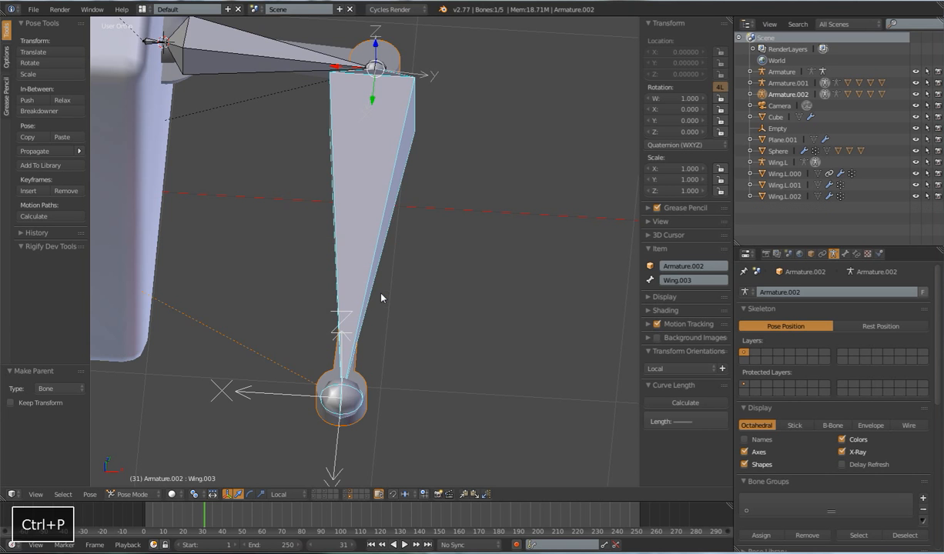
Step: Test the arm joints by rotating Wing.003 about 12.5° and trial-rotating Wing.002, each around its local Z axis
scroll(360, 271, "down", 4)
scroll(371, 274, "down", 3)
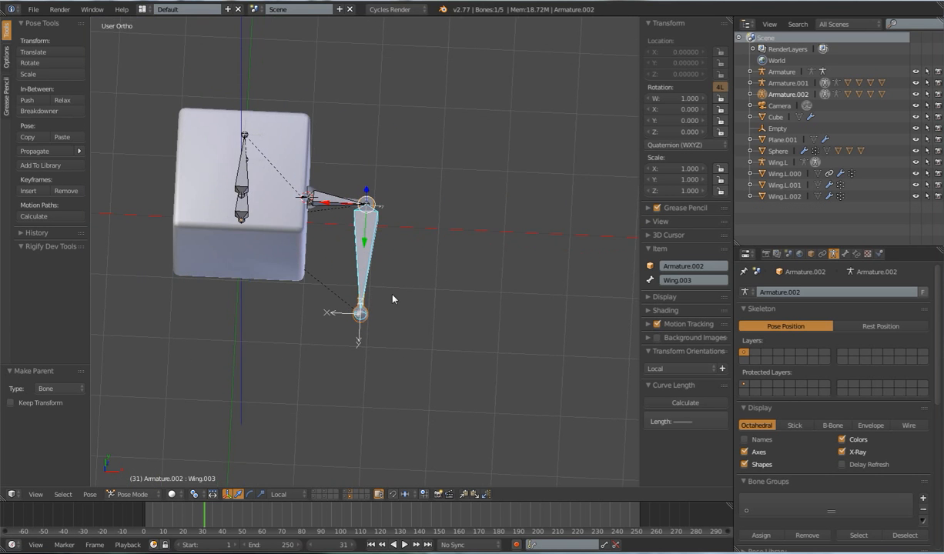
scroll(390, 314, "up", 3)
key("r")
key("z")
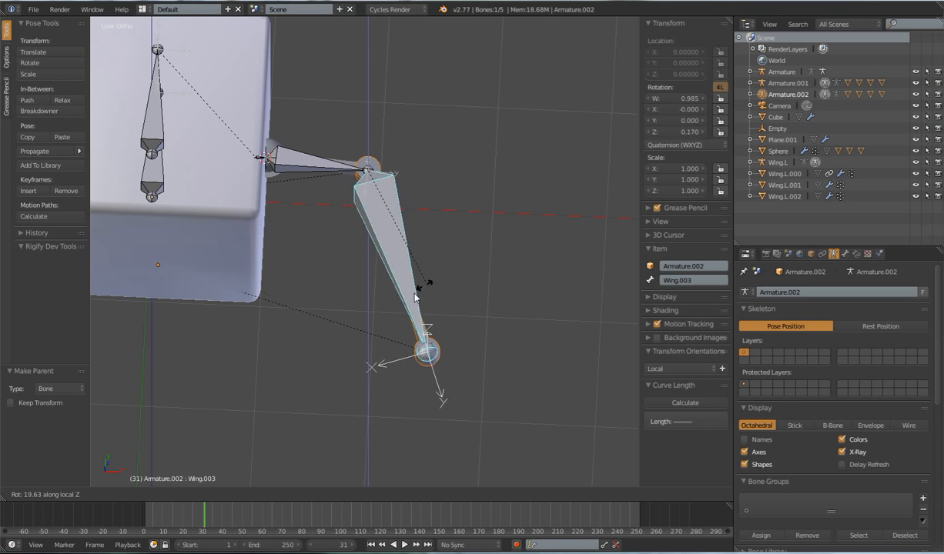
left_click(350, 170)
right_click(351, 171)
key("r")
key("z")
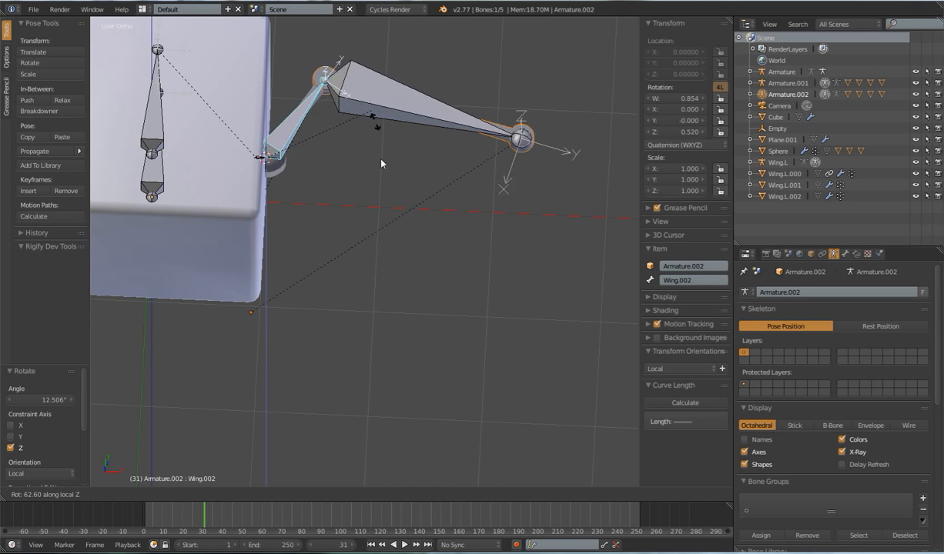
key("Escape")
Step: Try rotating the Wing.001 socket bone around its local Y axis, then cancel the rotation
middle_click_drag(343, 164, 284, 147)
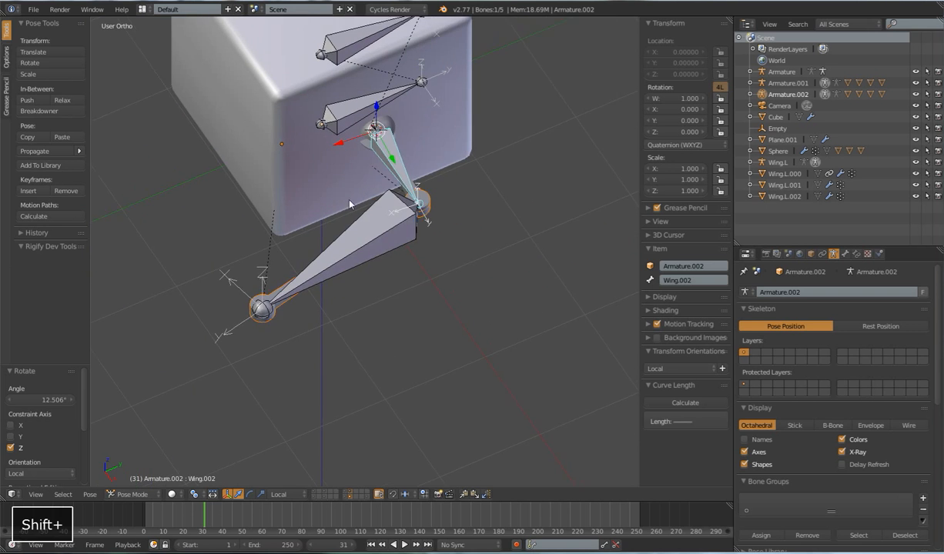
middle_click_drag(349, 200, 304, 284, "shift")
scroll(344, 209, "up", 4)
middle_click_drag(304, 219, 386, 261, "shift")
scroll(384, 257, "up", 2)
right_click(338, 223)
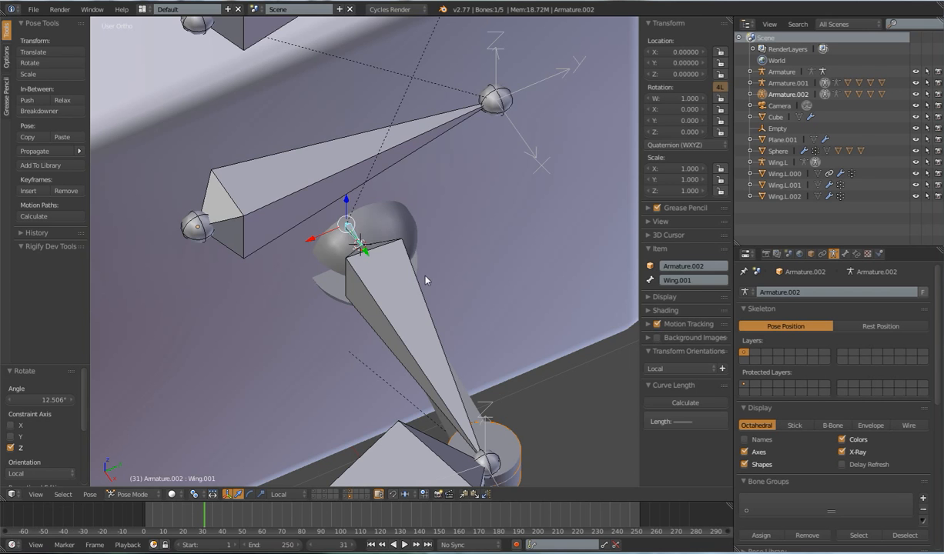
key("r")
key("y")
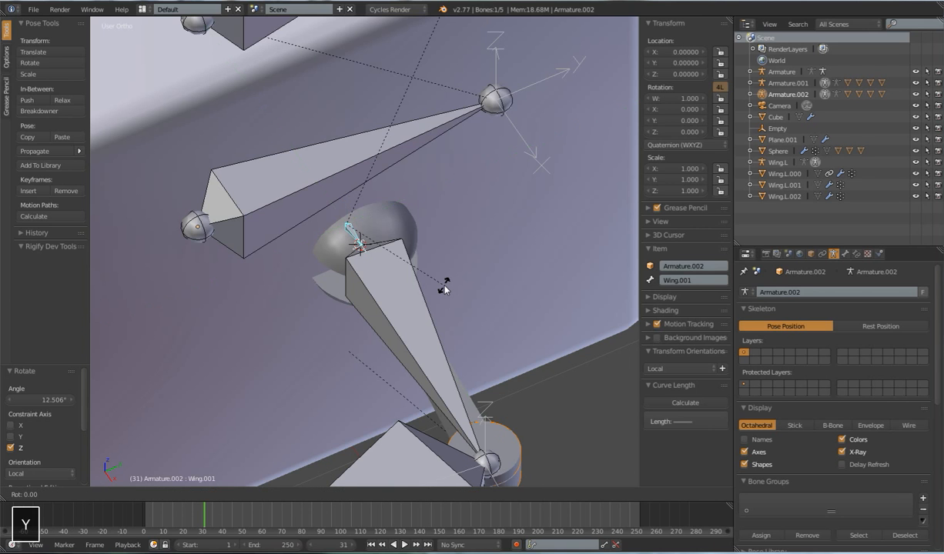
right_click(463, 301)
key("r")
key("y")
key("y")
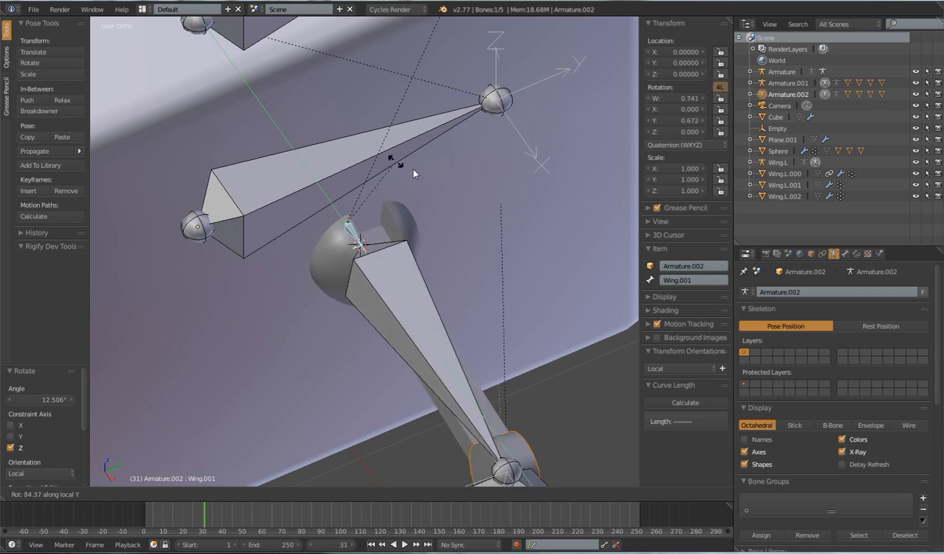
right_click(482, 308)
scroll(478, 307, "down", 5)
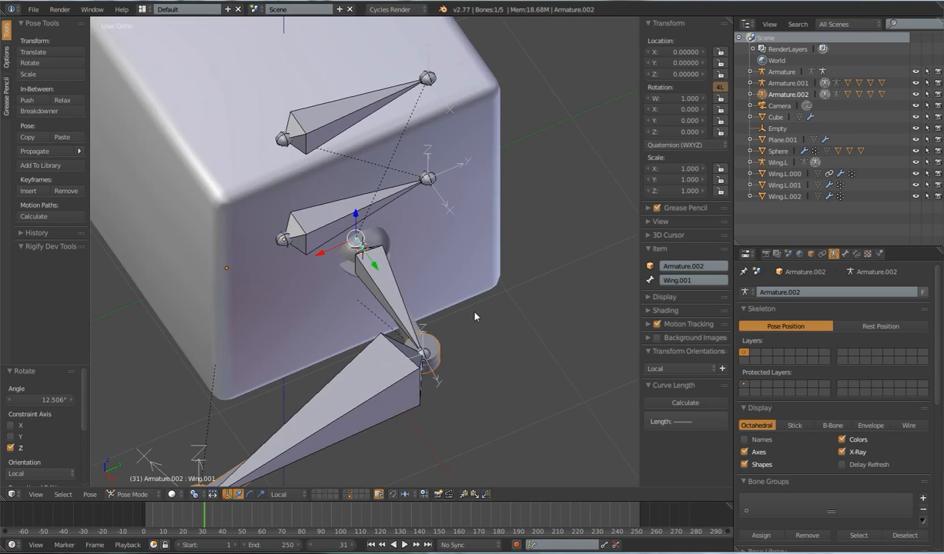
Step: Select all bones and clear their pose transforms back to the rest position
middle_click_drag(365, 306, 425, 299)
key("a")
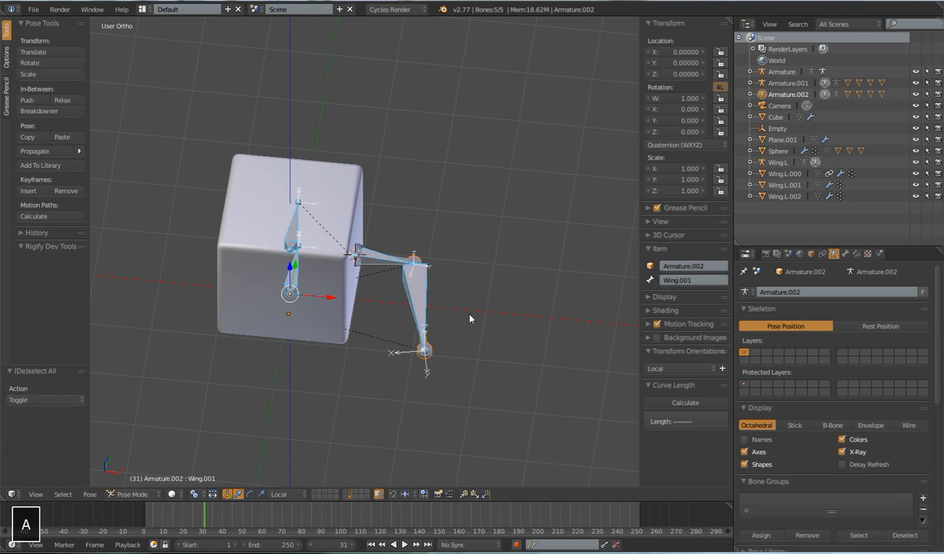
key("alt+g")
key("alt+s")
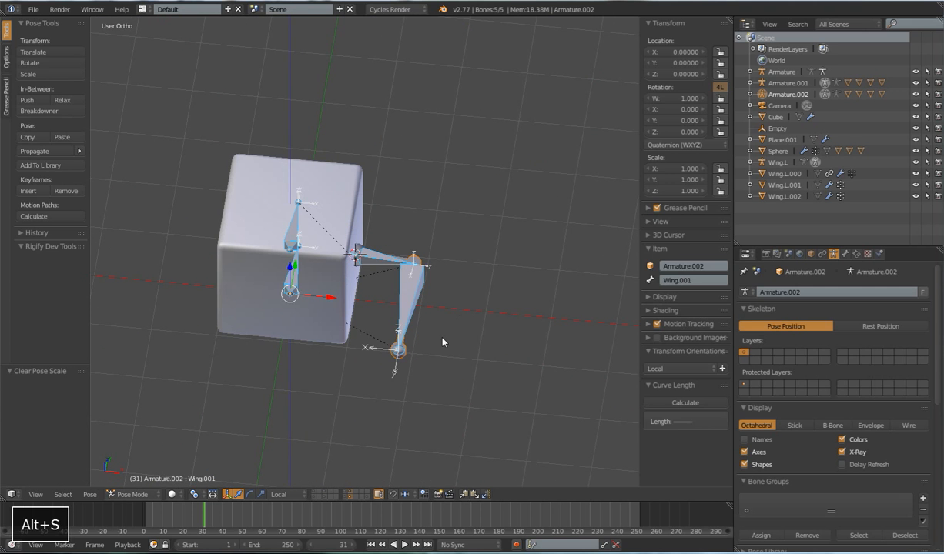
Step: Switch the armature to edit mode and select the tip joint of the lower arm bone
middle_click_drag(443, 343, 453, 345)
key("KP_1")
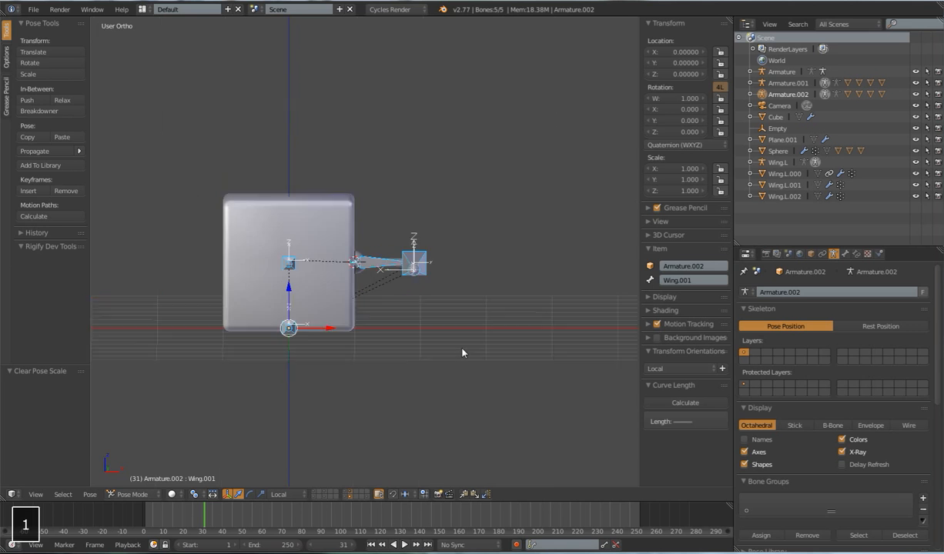
middle_click_drag(475, 299, 425, 331)
key("Tab")
scroll(459, 288, "up", 2)
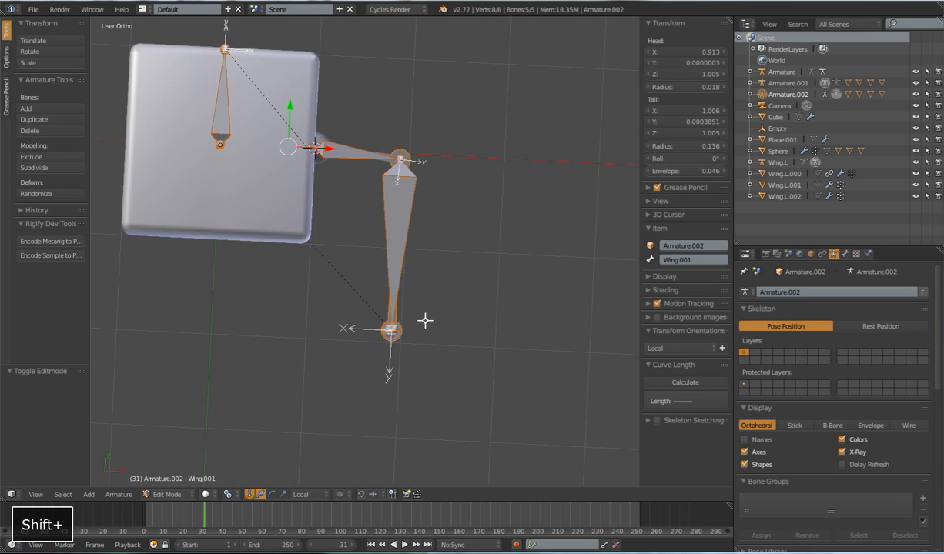
right_click(391, 329)
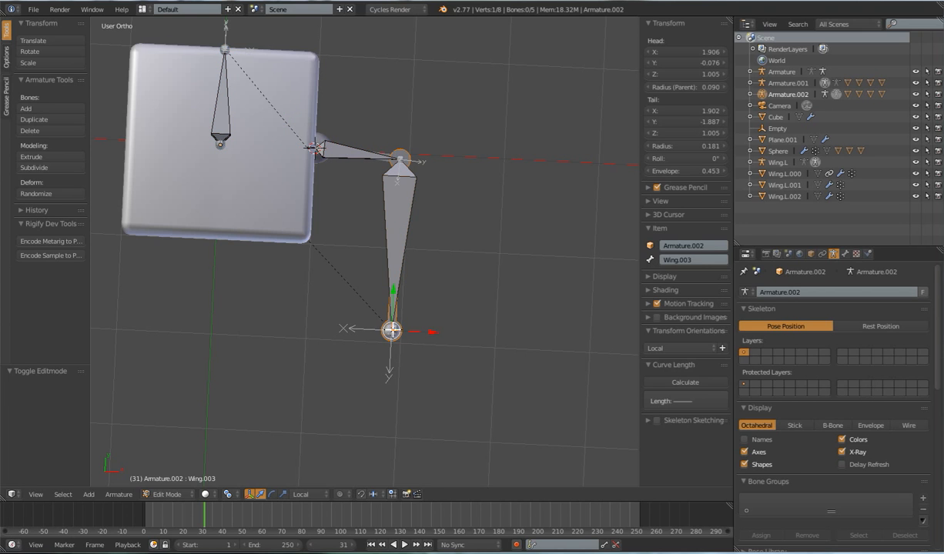
right_click(394, 258)
right_click(389, 327)
Step: Extrude a new bone about 0.667 units along the global Y axis from the tip of Wing.003
key("Tab")
right_click(396, 314)
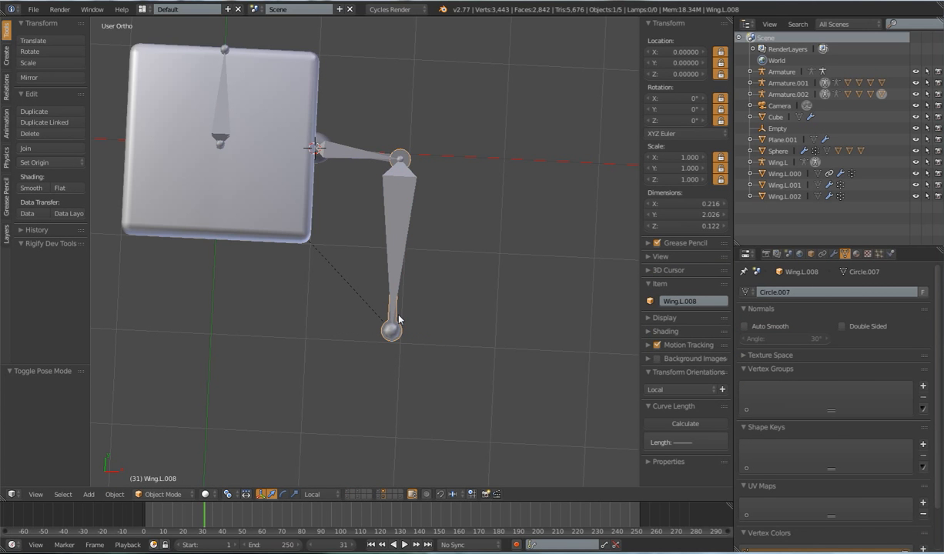
key("a")
right_click(388, 258)
key("Tab")
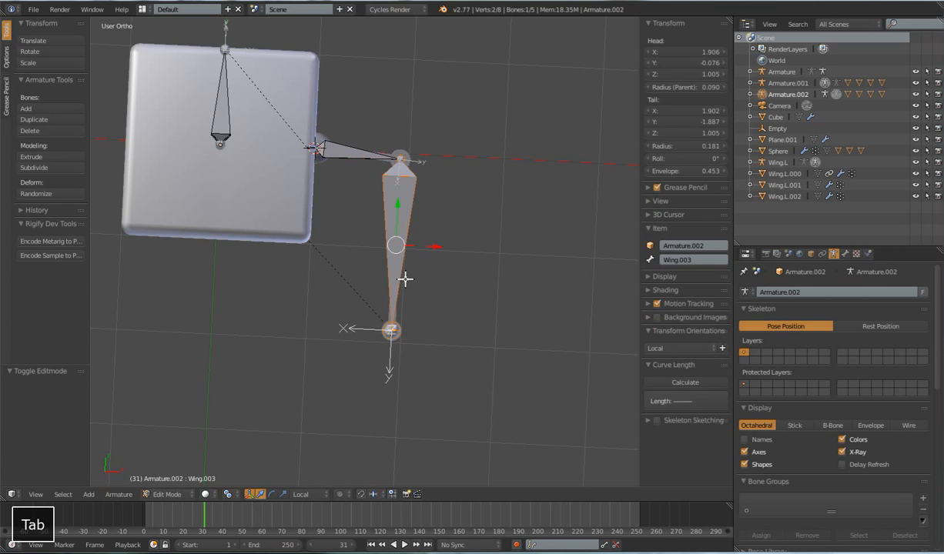
right_click(390, 329)
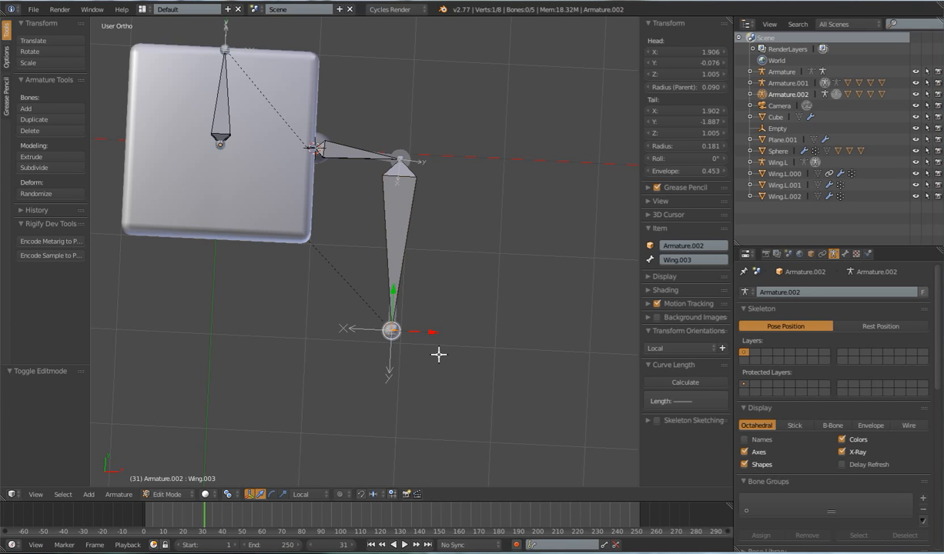
key("e")
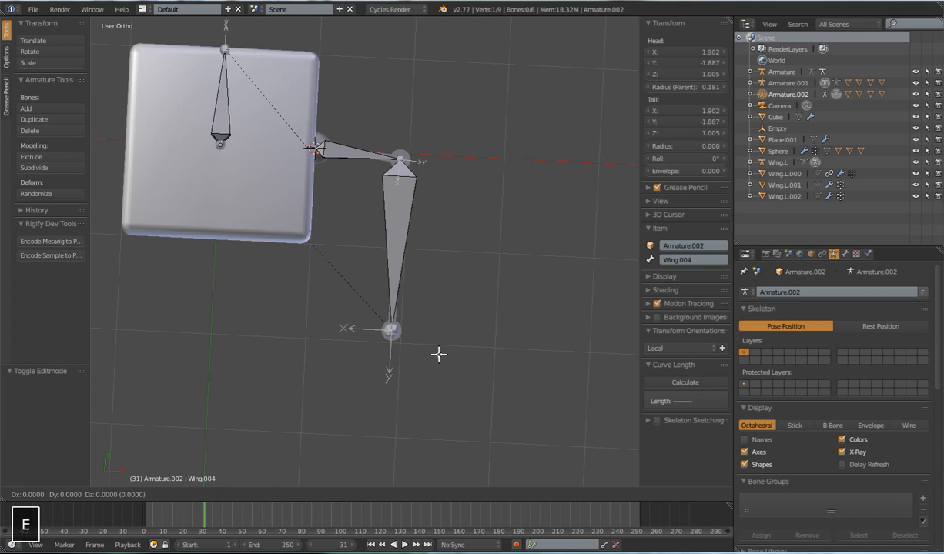
key("y")
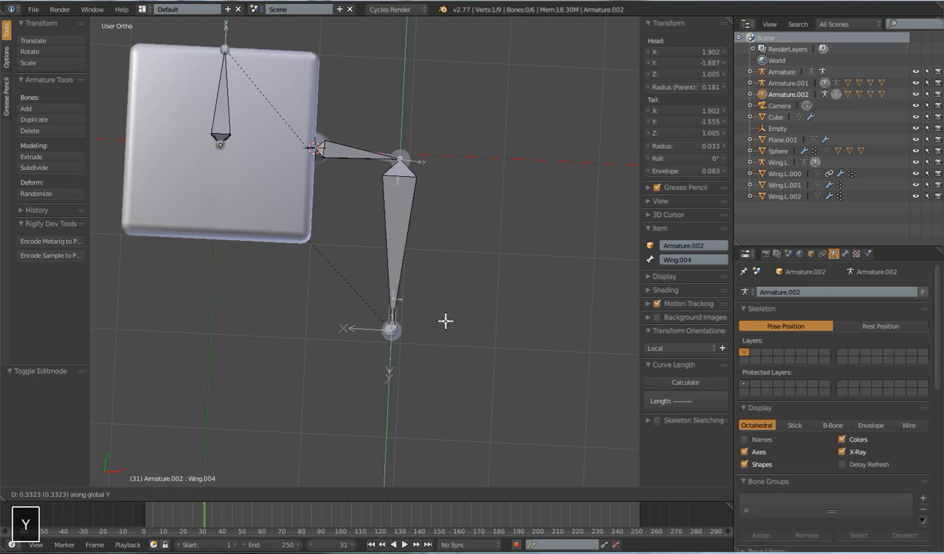
left_click(444, 291)
Step: Rename the newly extruded bone at the lower arm's tip as IK.Target.001
middle_click_drag(440, 343, 397, 230, "shift")
middle_click_drag(396, 230, 397, 321, "shift")
middle_click_drag(397, 321, 400, 354)
scroll(401, 354, "up", 2)
right_click(375, 311)
right_click(374, 313)
left_click(681, 259)
type("IK.Tar")
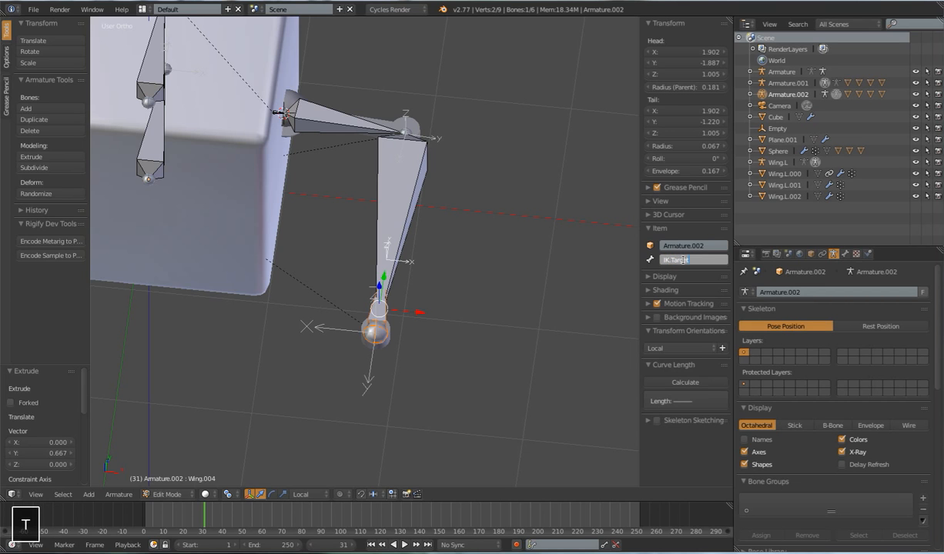
type("get.00")
key("Return")
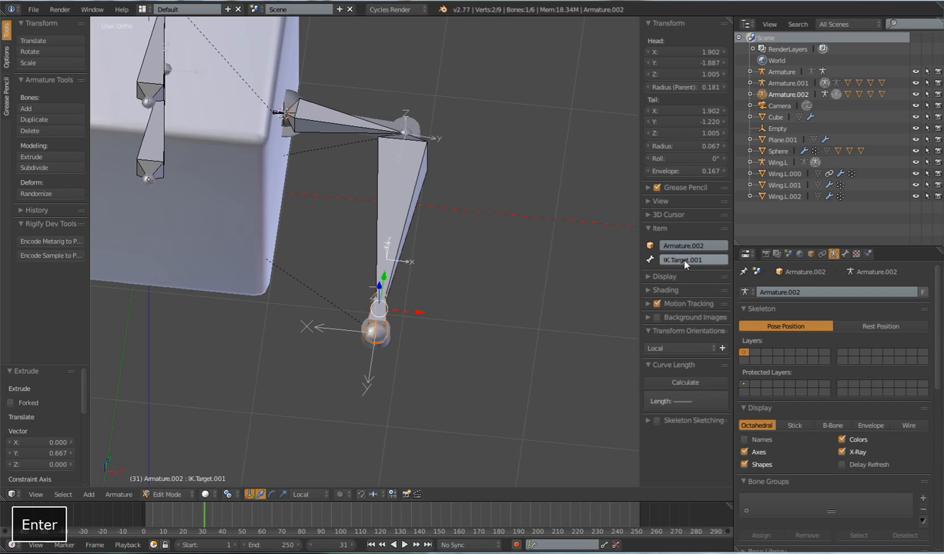
Step: Examine the Root bone and the IK target bone in edit mode from several viewing angles
middle_click_drag(454, 327, 455, 305)
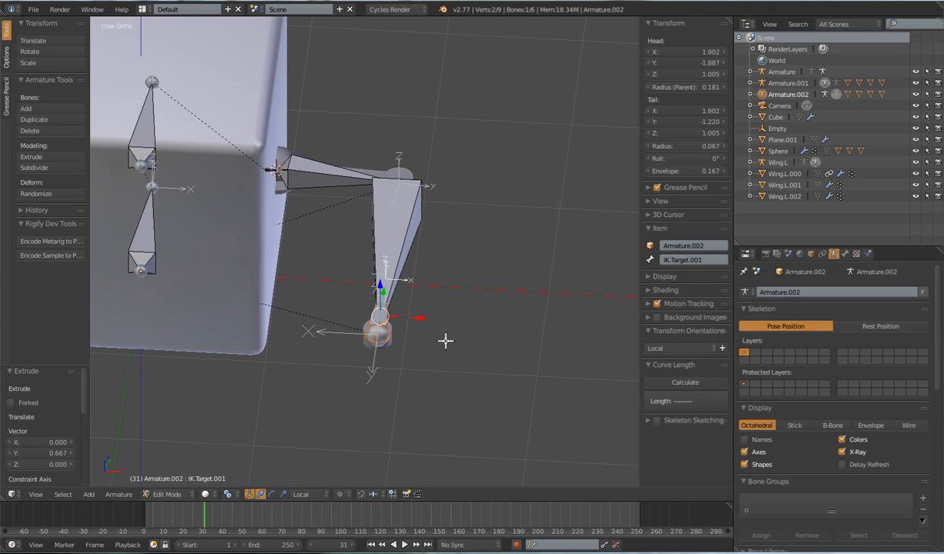
key("Tab")
middle_click_drag(379, 318, 394, 285)
right_click(366, 327)
key("Tab")
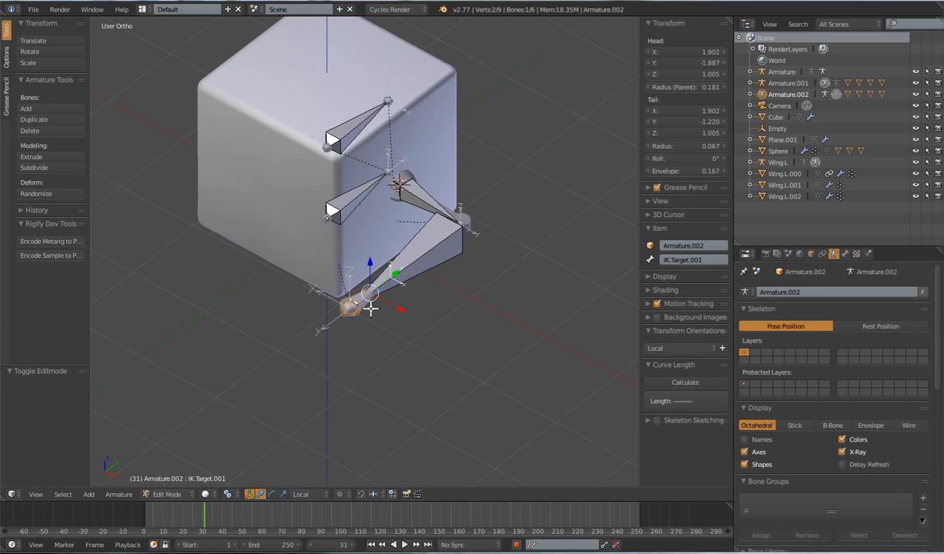
right_click(328, 198)
right_click(361, 296)
right_click(347, 224)
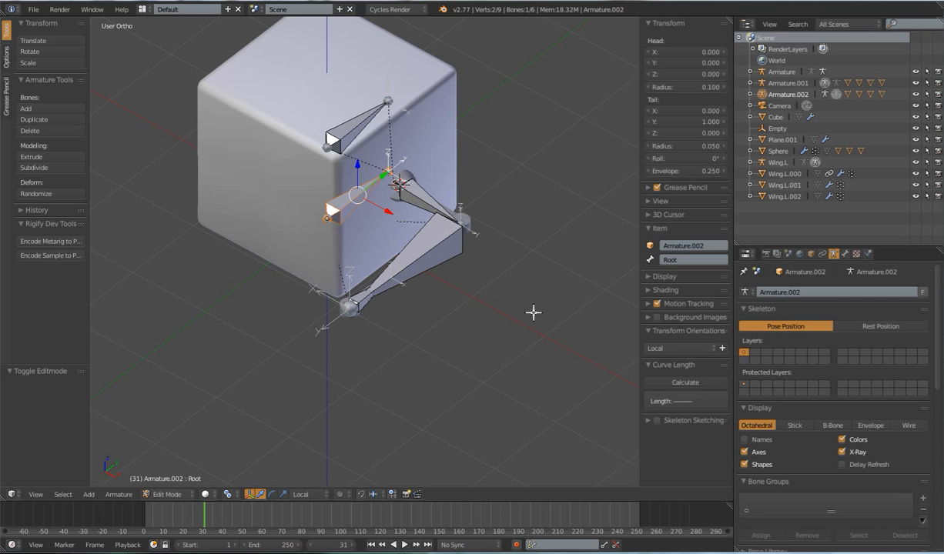
middle_click_drag(351, 335, 411, 347)
key("Tab")
key("Tab")
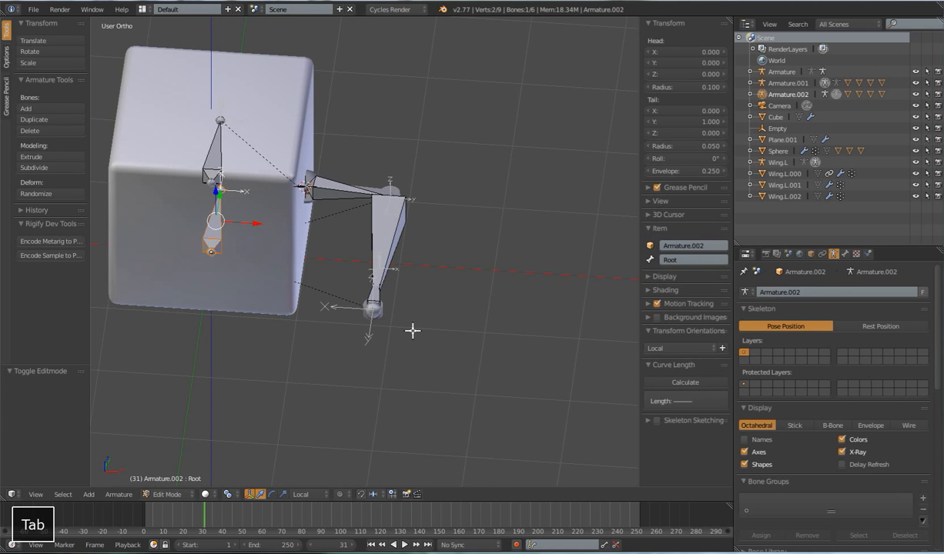
scroll(418, 341, "up", 3)
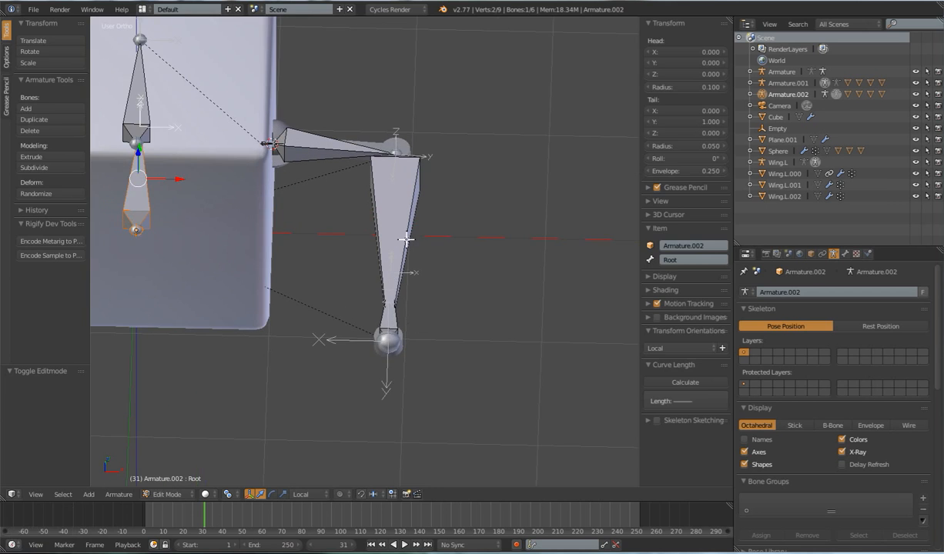
Step: Switch the armature to pose mode and inspect each wing bone in the chain along with IK.Target.001
key("Tab")
scroll(407, 244, "down", 3)
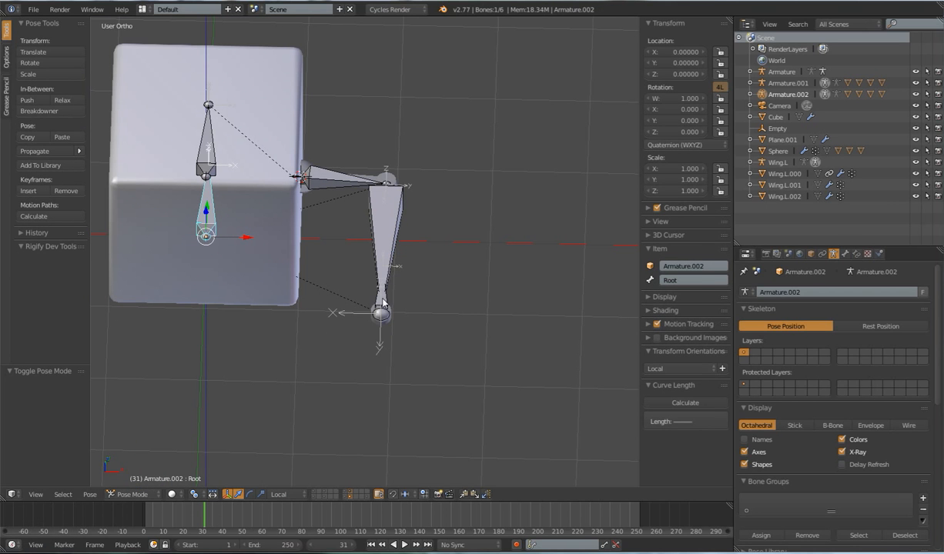
right_click(383, 303)
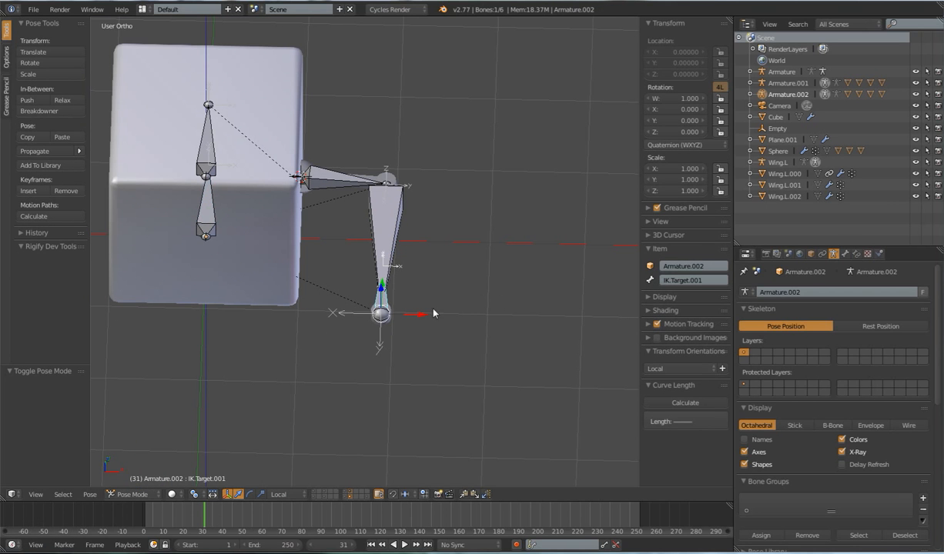
right_click(375, 223)
right_click(337, 181)
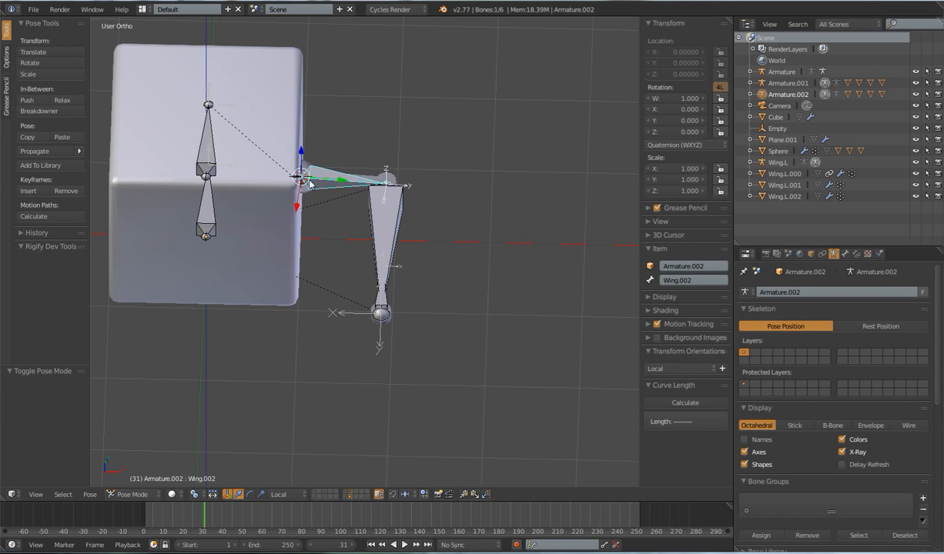
right_click(297, 178)
right_click(344, 176)
right_click(383, 221)
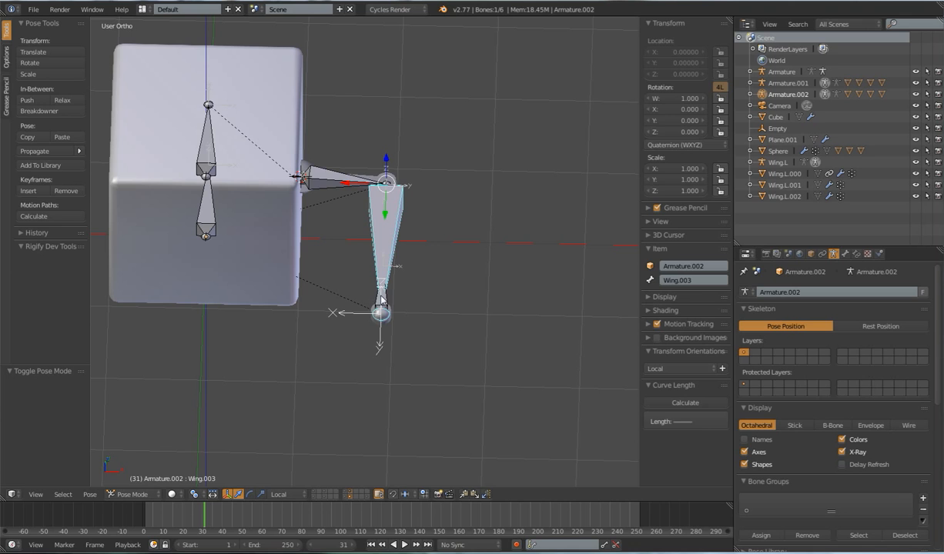
right_click(329, 177)
right_click(298, 177)
right_click(379, 299)
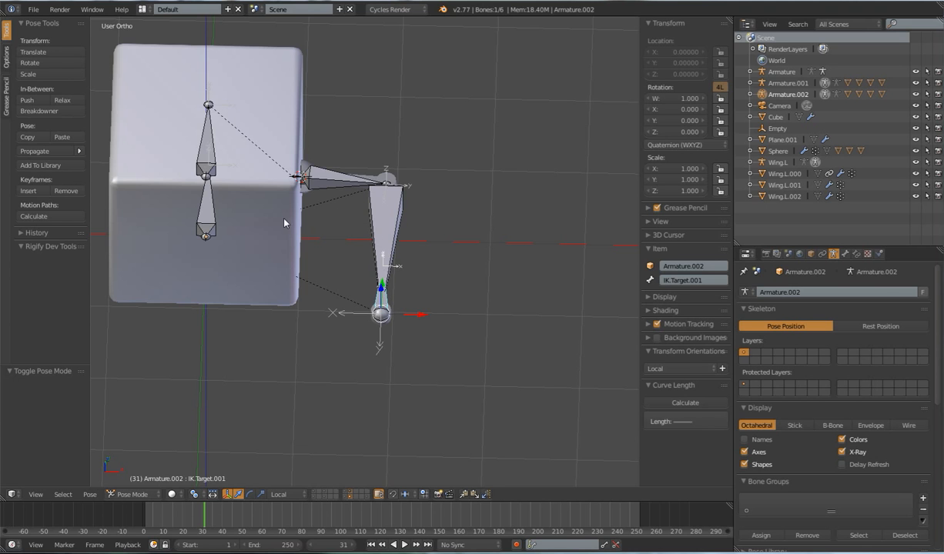
Step: Parent the IK.Target.001 bone to the Body bone in edit mode with the Keep Offset option
key("Tab")
middle_click_drag(349, 242, 373, 254, "shift")
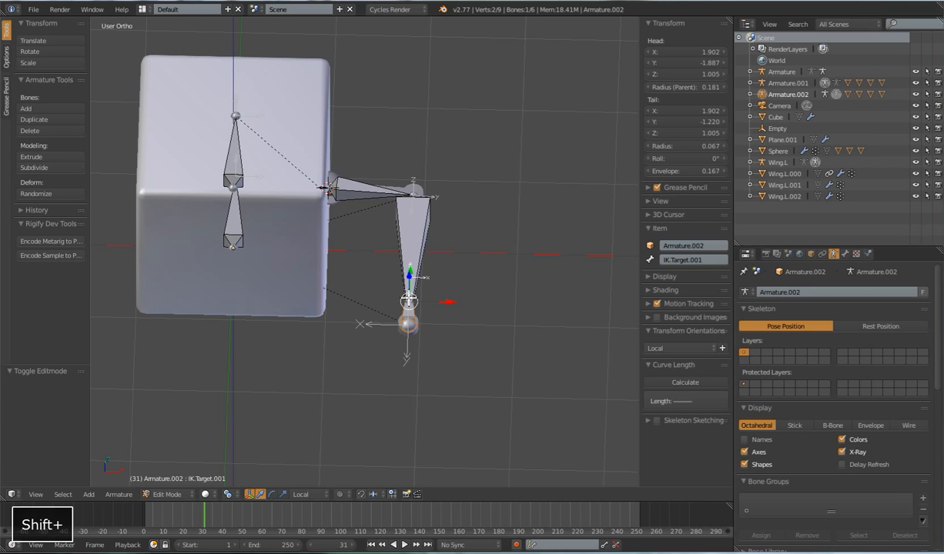
right_click(400, 307, "shift")
right_click(412, 309)
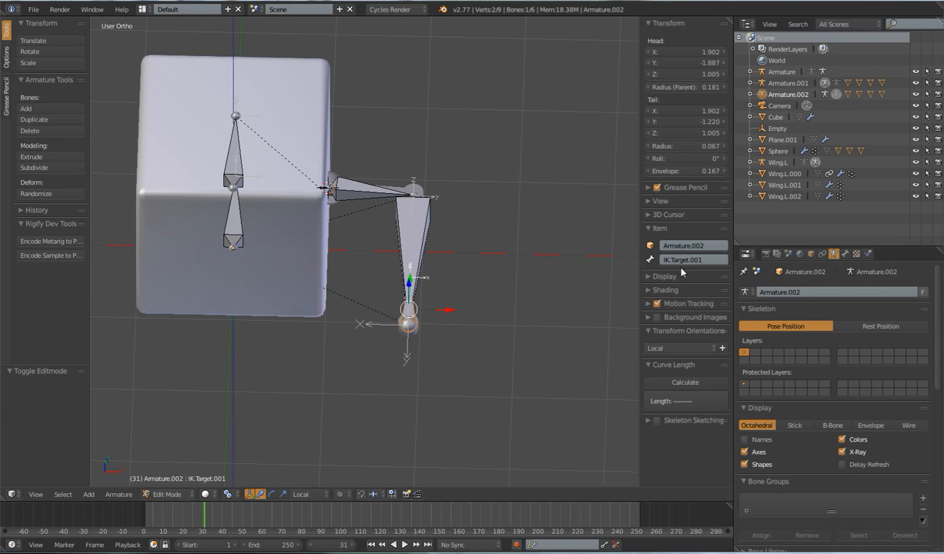
right_click(234, 151, "shift")
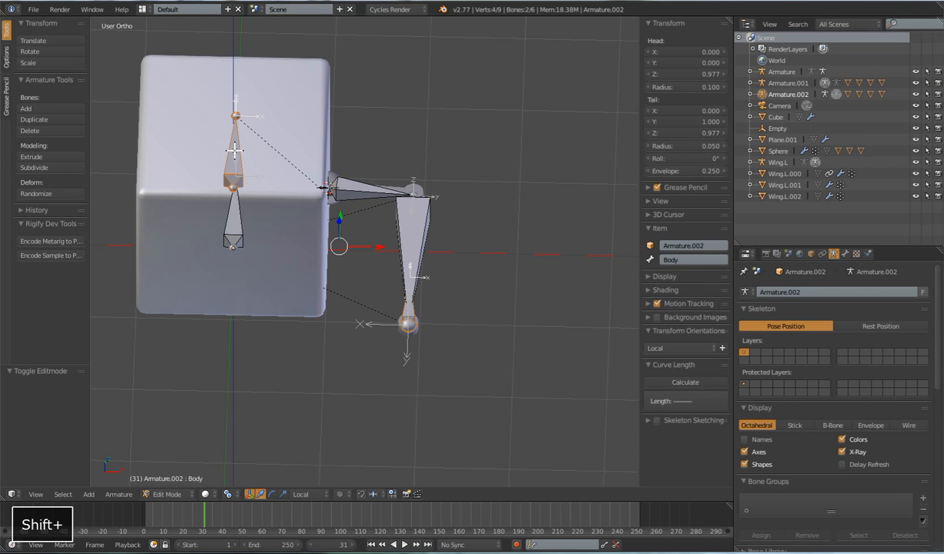
key("ctrl+p")
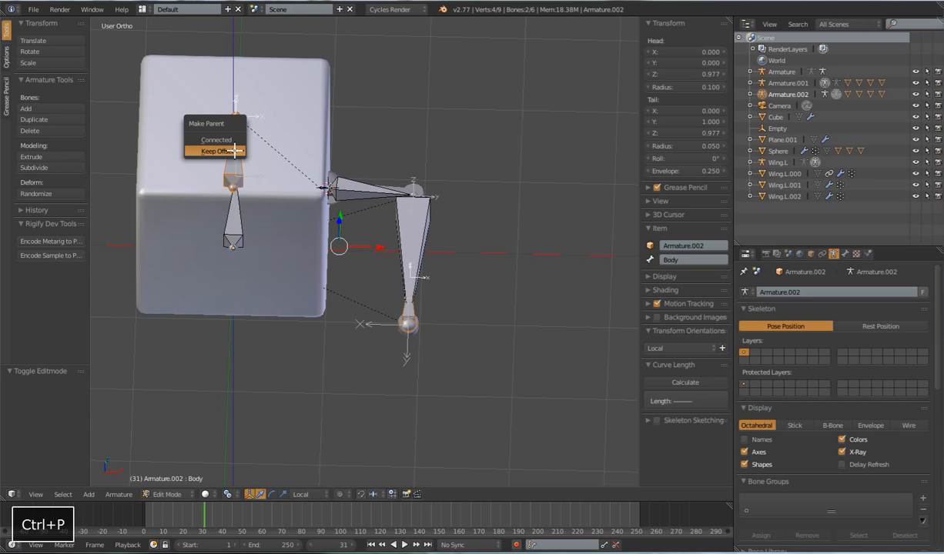
left_click(234, 151)
scroll(438, 327, "down", 3)
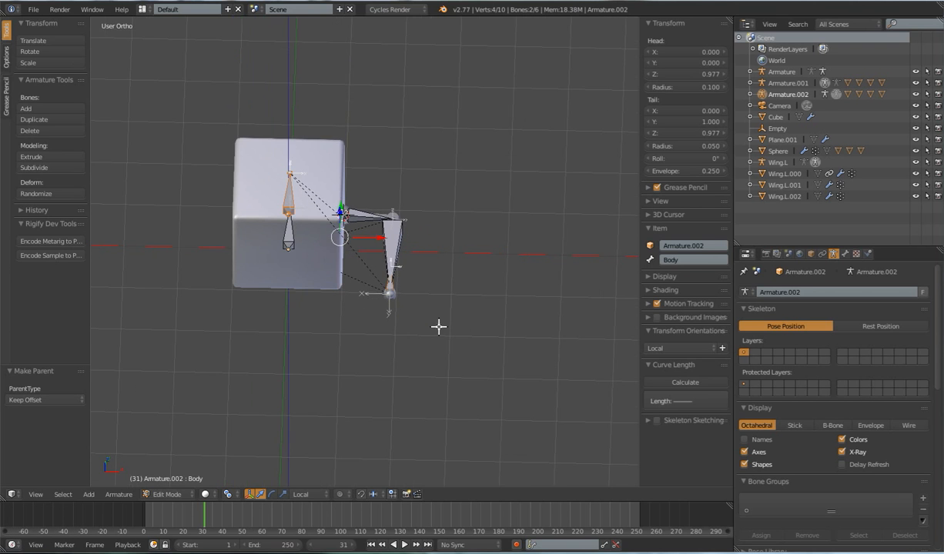
scroll(435, 323, "up", 2)
Step: Add an Inverse Kinematics constraint to Wing.003 in pose mode with IK.Target.001 as its target
key("Tab")
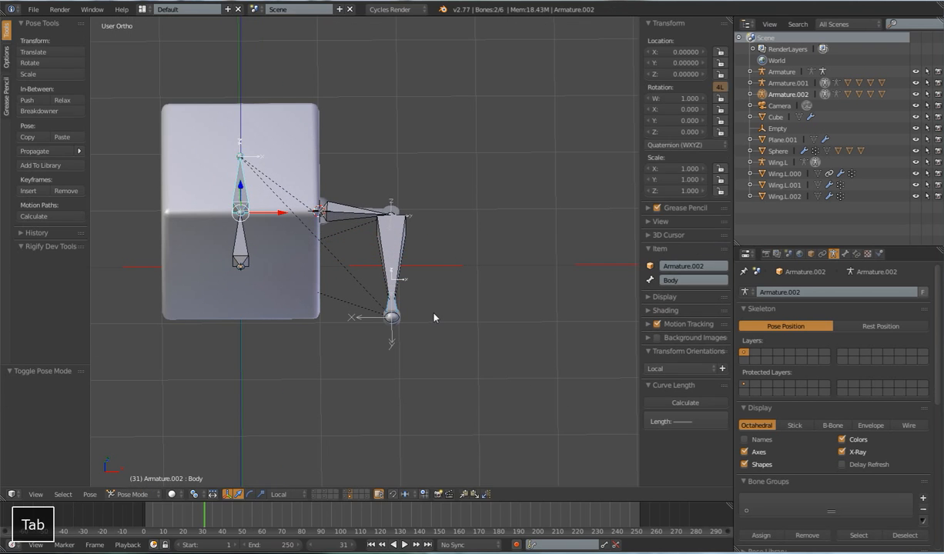
scroll(431, 328, "up", 3)
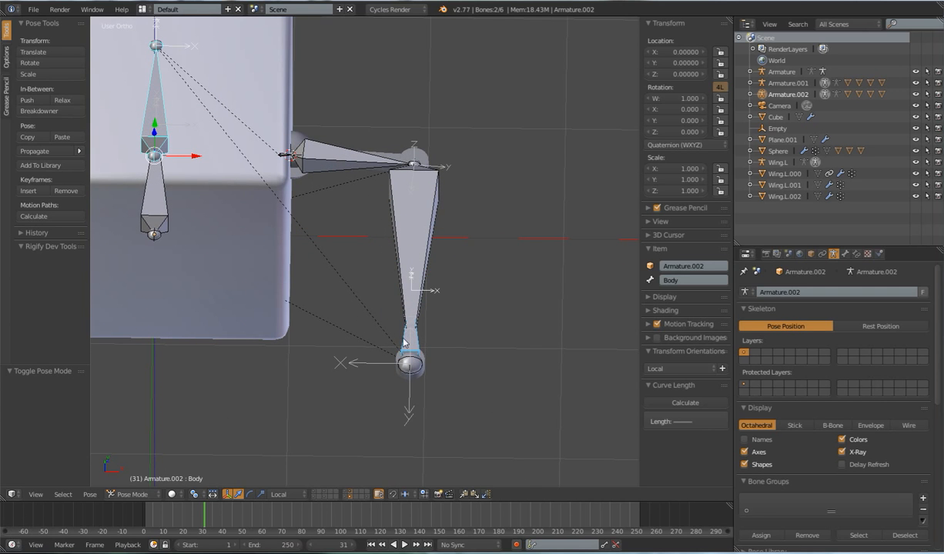
right_click(402, 343)
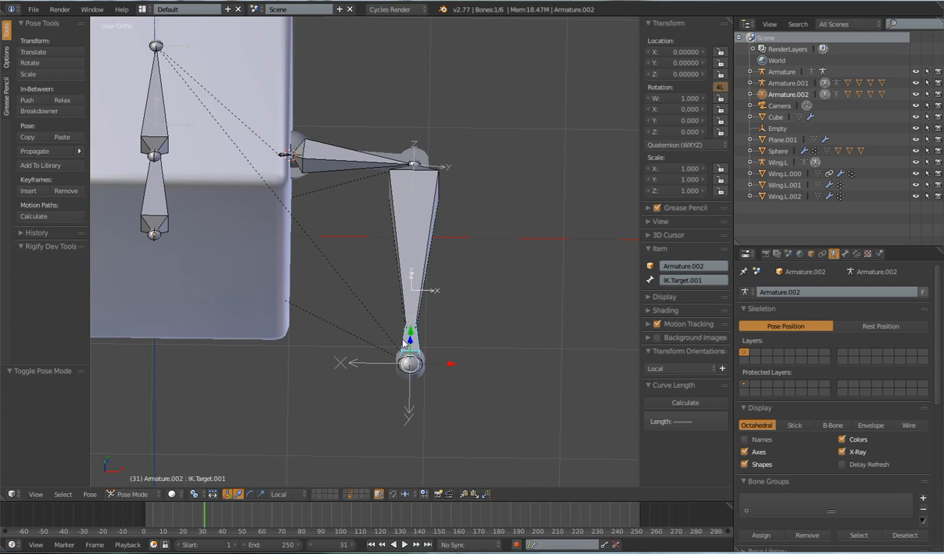
right_click(401, 279, "shift")
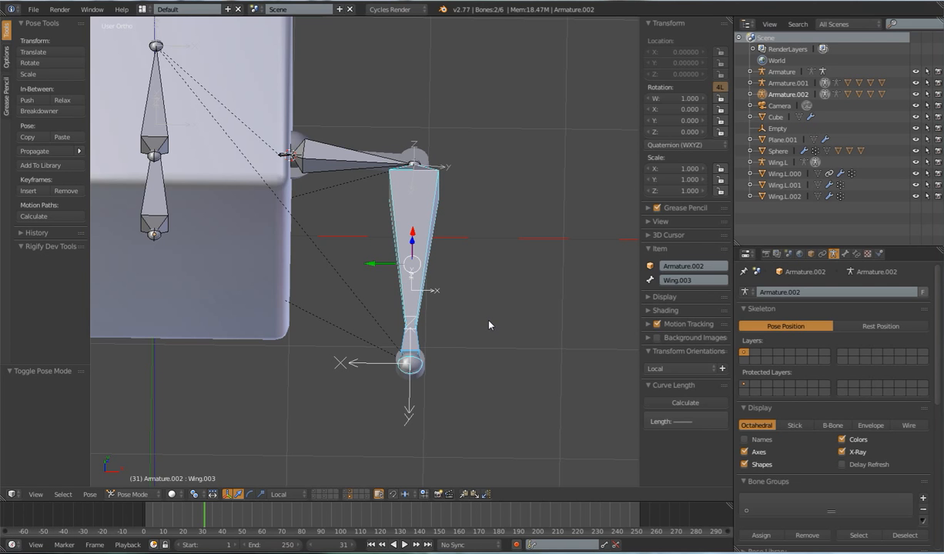
key("ctrl+shift+c")
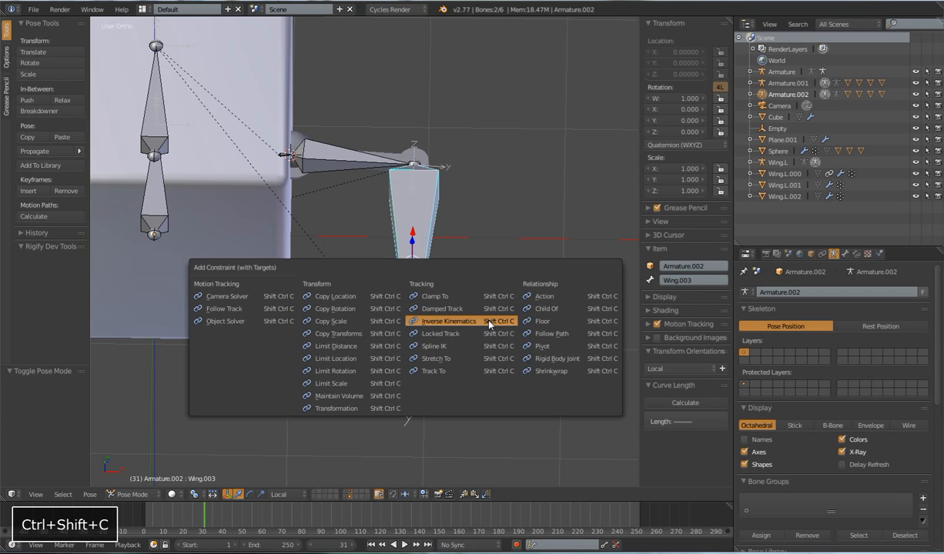
left_click(439, 321)
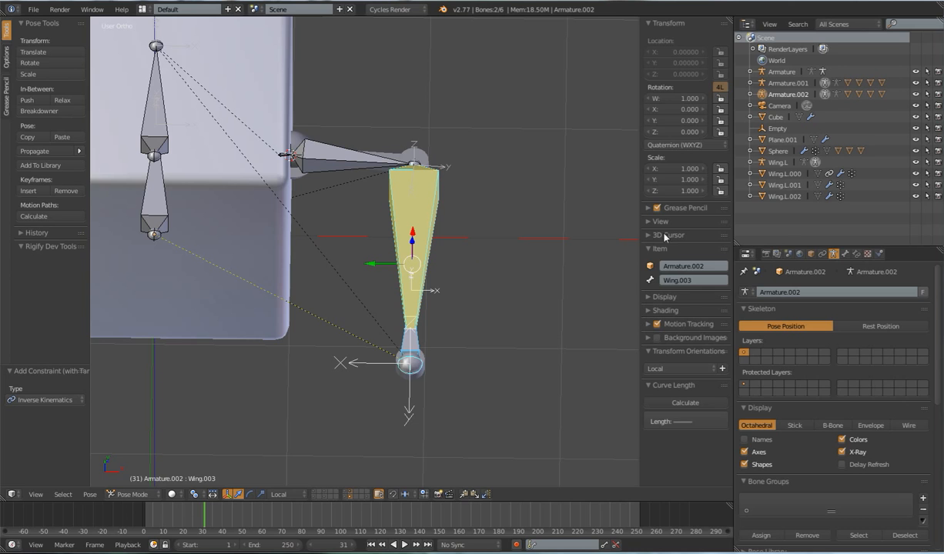
Step: Set the chain length of Wing.003's IK constraint to 3
left_click(856, 253)
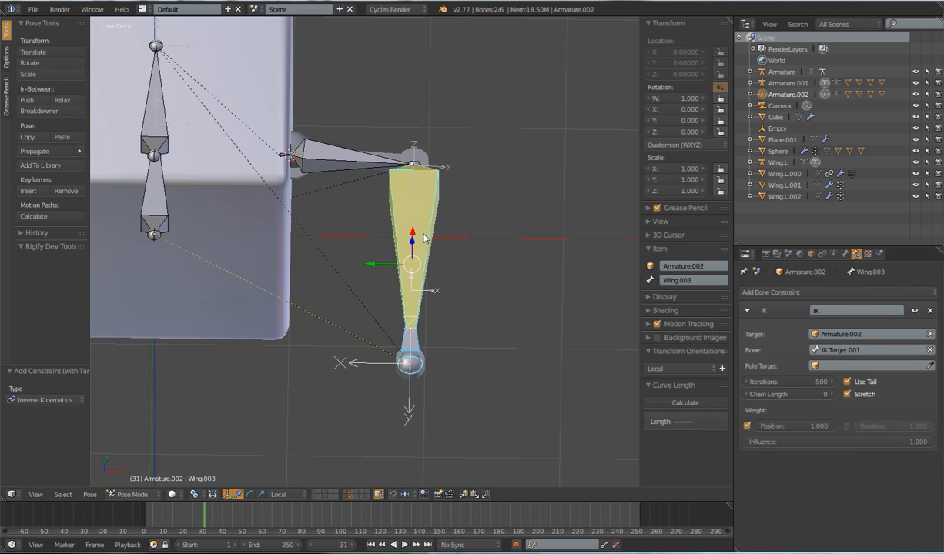
right_click(403, 262)
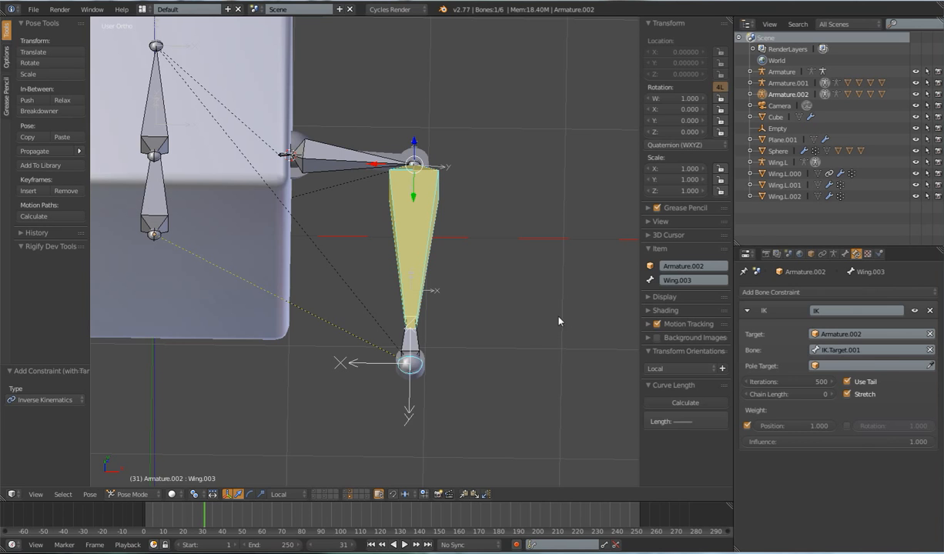
left_click(833, 394)
left_click(833, 394)
Step: Move IK.Target.001 freely in several directions to test how the wing's IK chain follows
right_click(351, 165)
right_click(408, 337)
scroll(445, 352, "down", 3)
middle_click_drag(445, 353, 405, 348)
key("g")
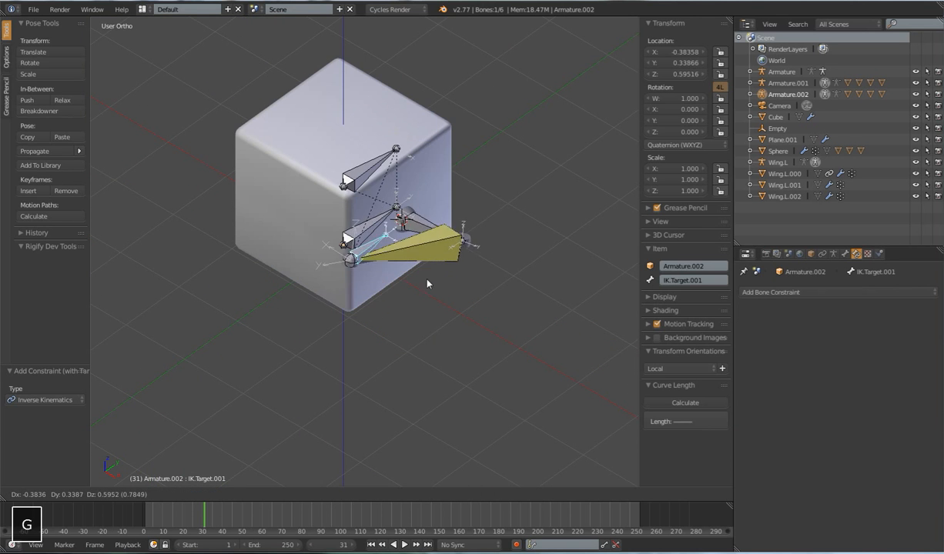
left_click(470, 302)
middle_click_drag(472, 315, 347, 300)
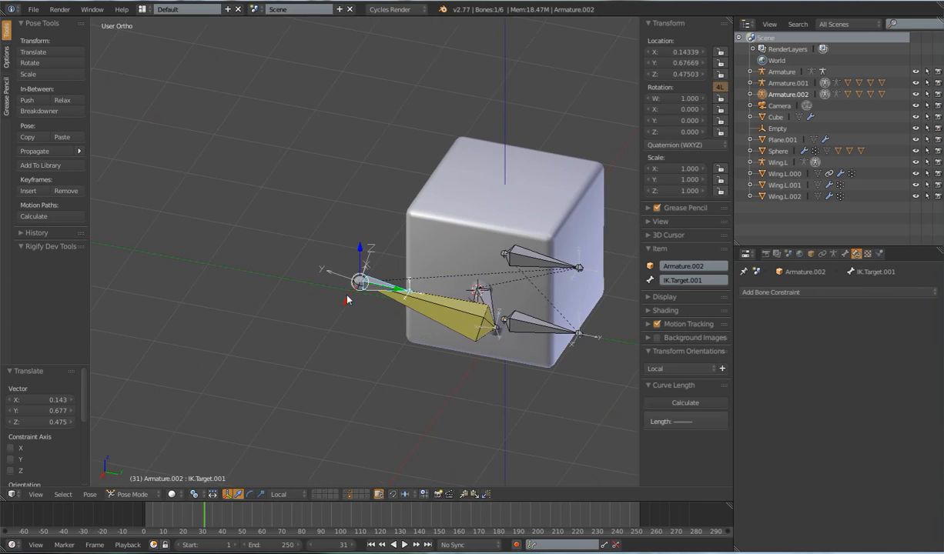
key("g")
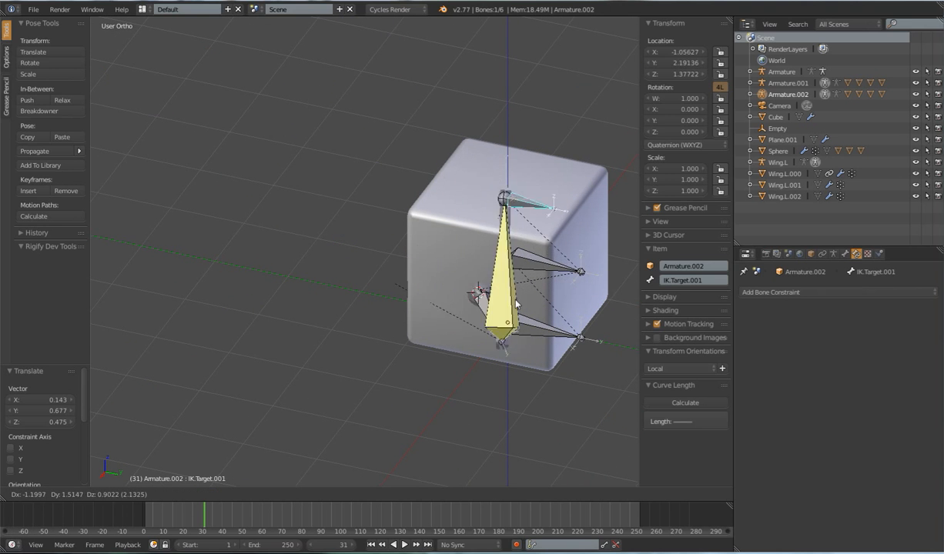
left_click(394, 402)
middle_click_drag(394, 396, 508, 409)
key("g")
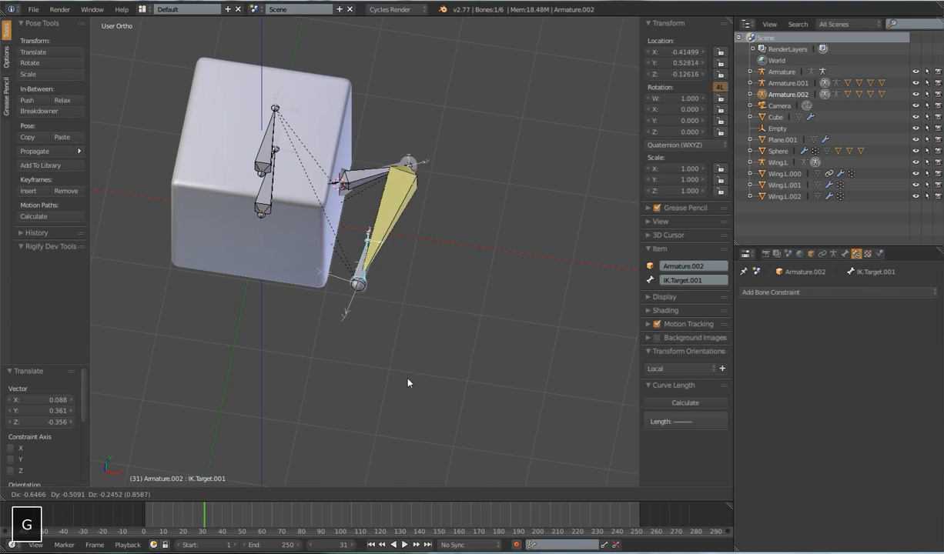
left_click(443, 343)
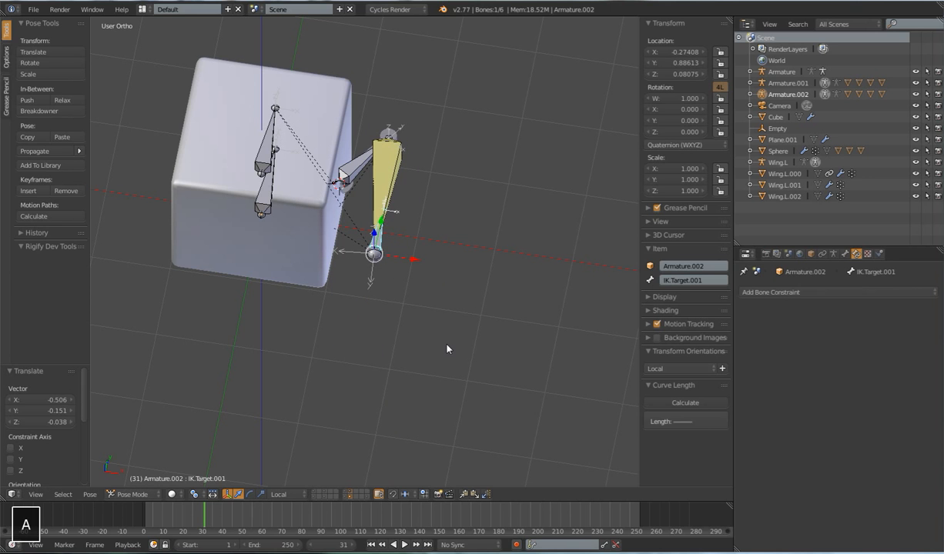
Step: Select all bones and clear their pose location and scale
key("a")
key("alt+g")
key("alt+s")
scroll(493, 308, "up", 5)
middle_click_drag(477, 307, 433, 303)
scroll(435, 288, "up", 2)
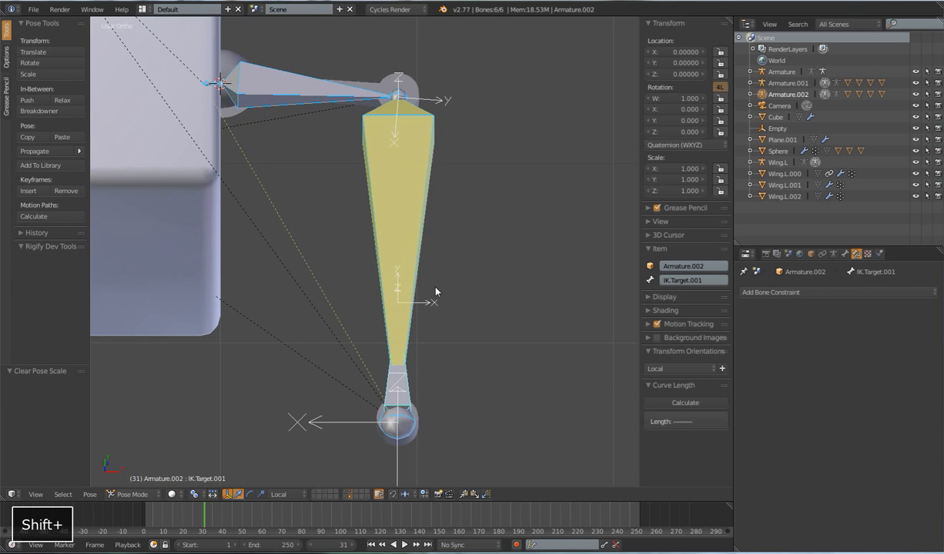
scroll(418, 219, "down", 3)
Step: Open Wing.003's bone properties and examine the Inverse Kinematics axis settings of the three wing bones
right_click(398, 210)
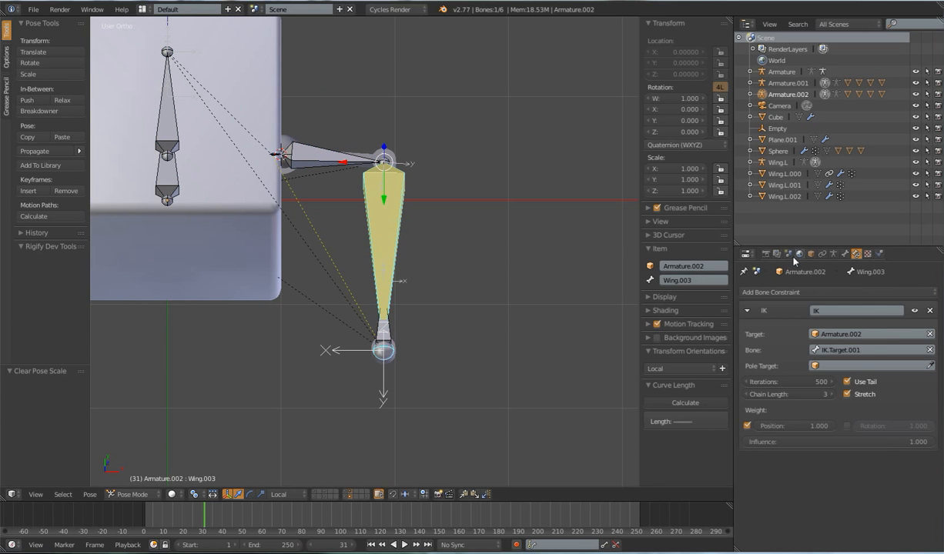
left_click(845, 255)
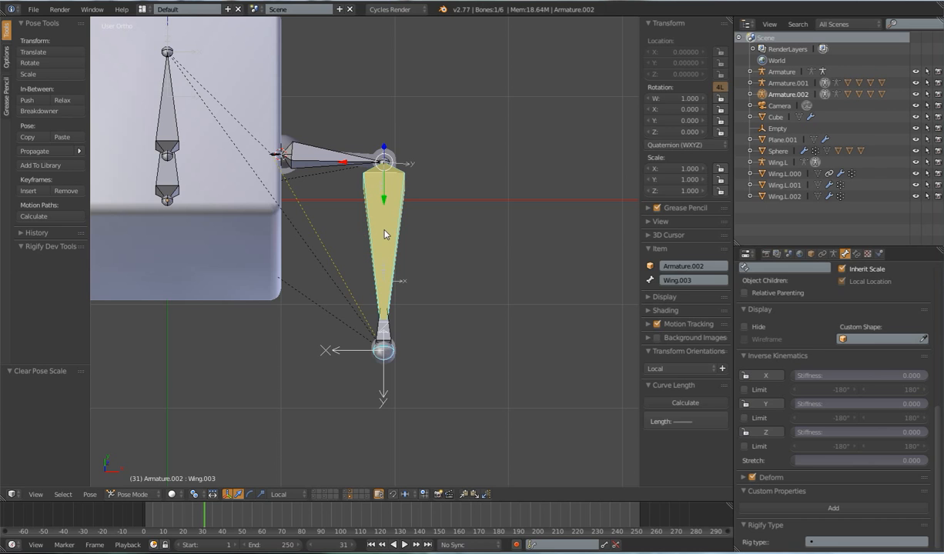
scroll(418, 255, "down", 2)
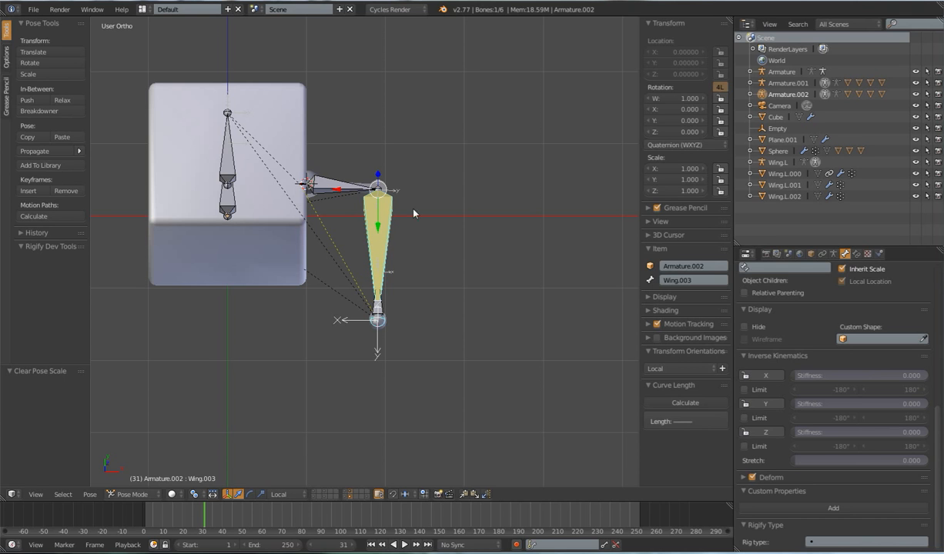
right_click(346, 186)
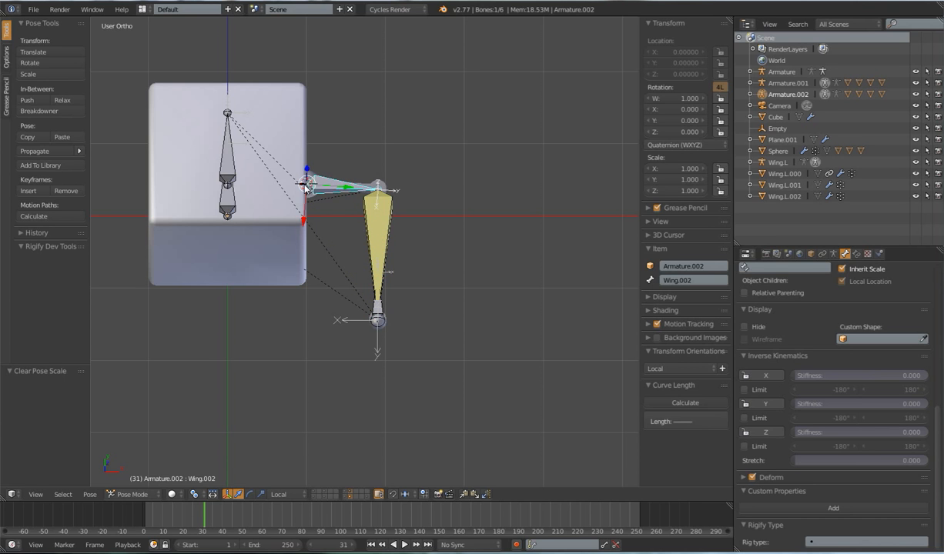
right_click(378, 222)
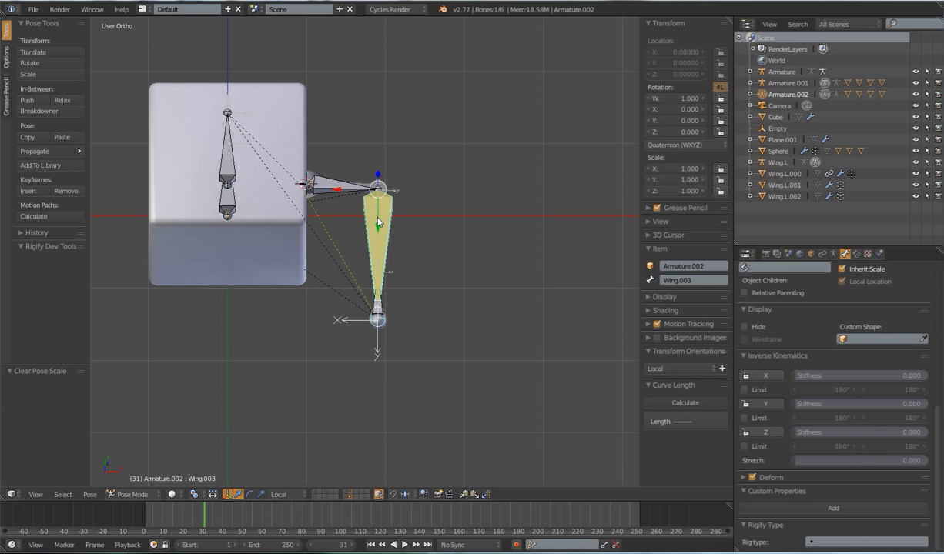
scroll(390, 248, "up", 1)
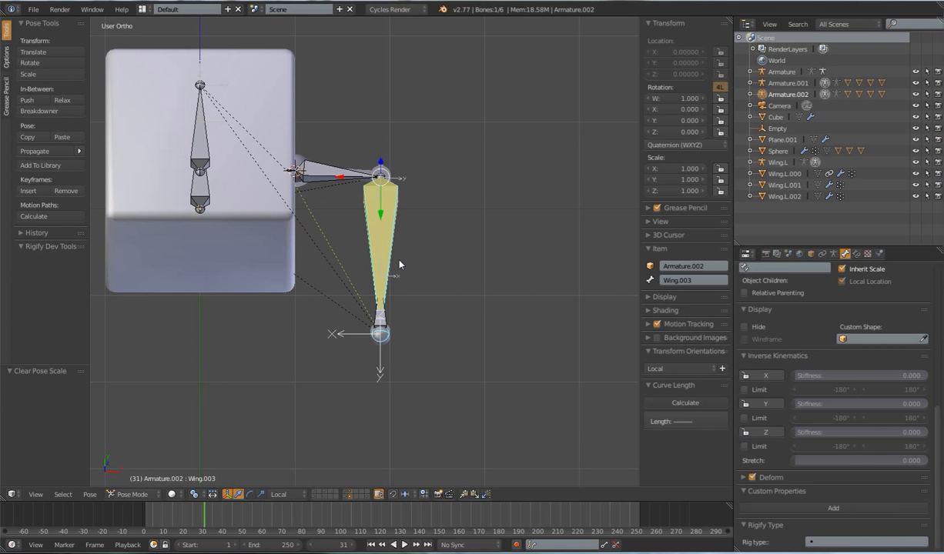
middle_click_drag(431, 273, 428, 263)
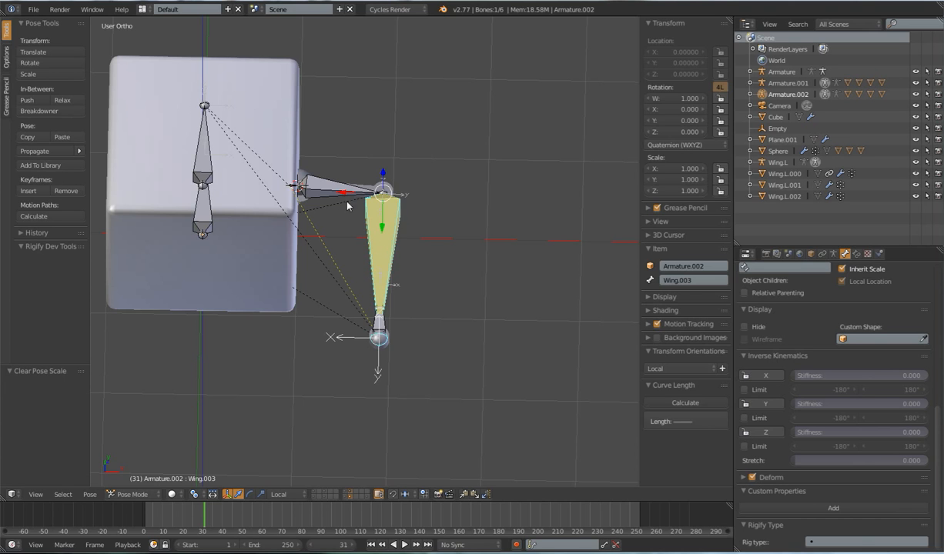
right_click(327, 188)
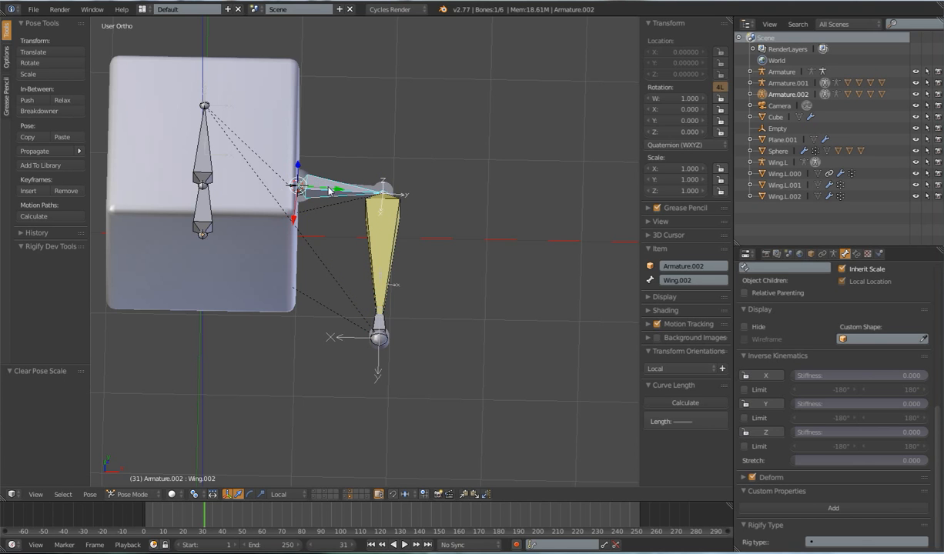
right_click(373, 234)
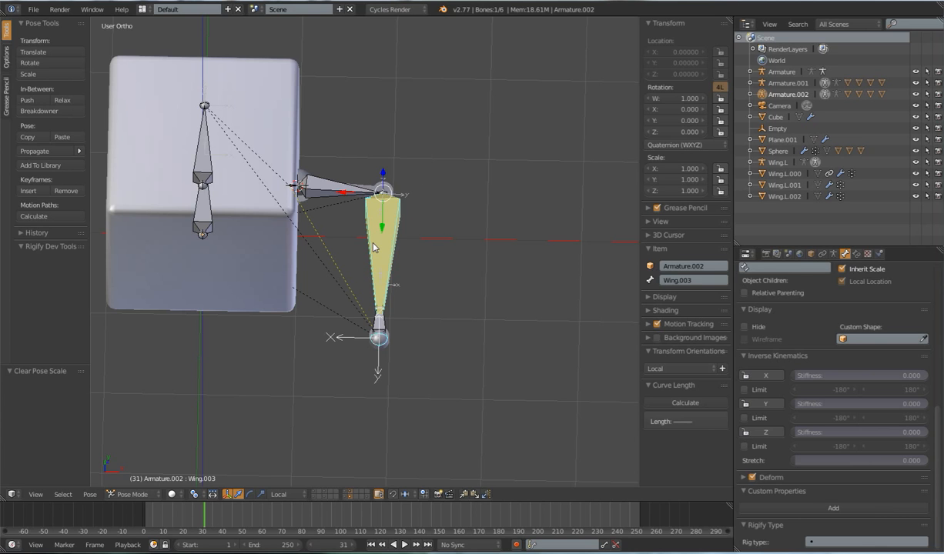
right_click(290, 188)
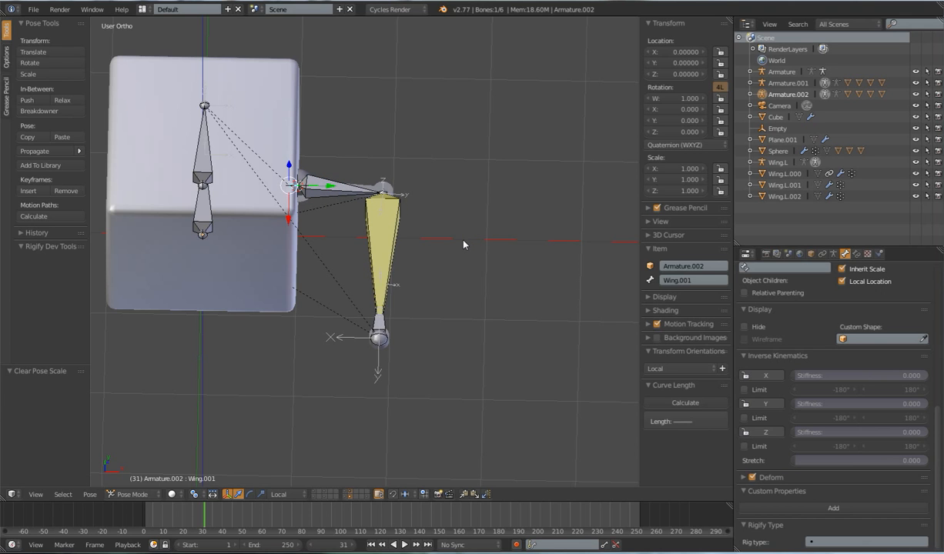
right_click(391, 252)
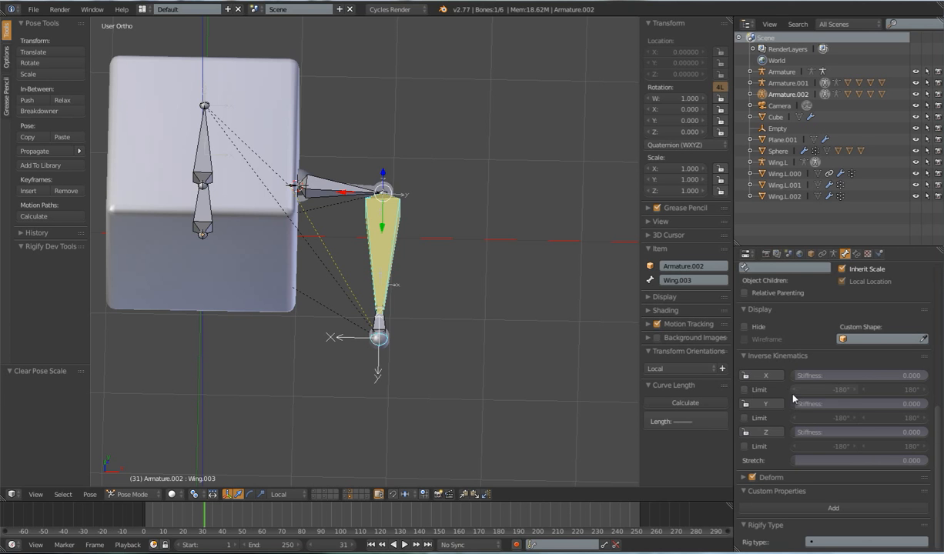
Step: Examine Wing.003 and its elbow joint from several angles to identify the axis the joint should rotate around
middle_click_drag(419, 261, 424, 271)
middle_click_drag(445, 329, 474, 324)
scroll(468, 332, "up", 2)
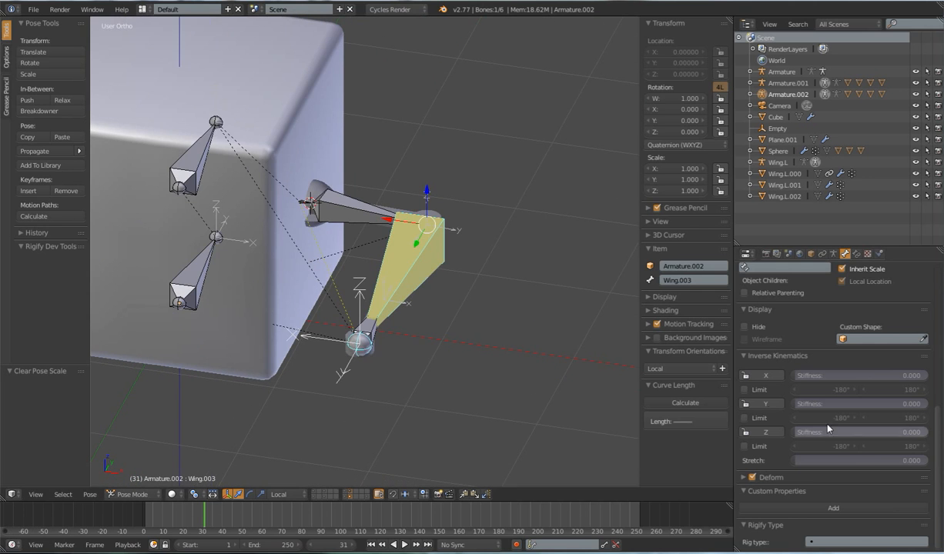
middle_click_drag(514, 359, 497, 362)
middle_click_drag(456, 303, 443, 326)
scroll(424, 183, "up", 3)
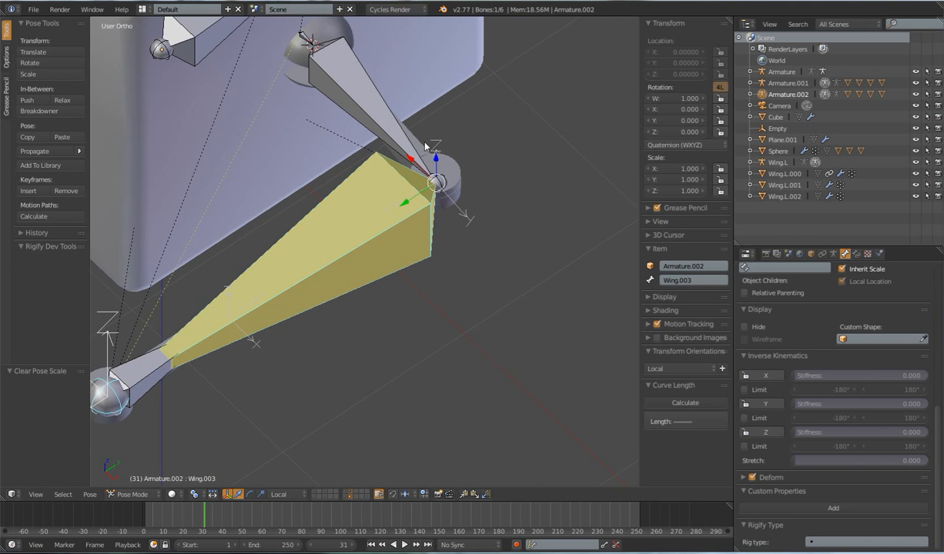
middle_click_drag(426, 146, 460, 260)
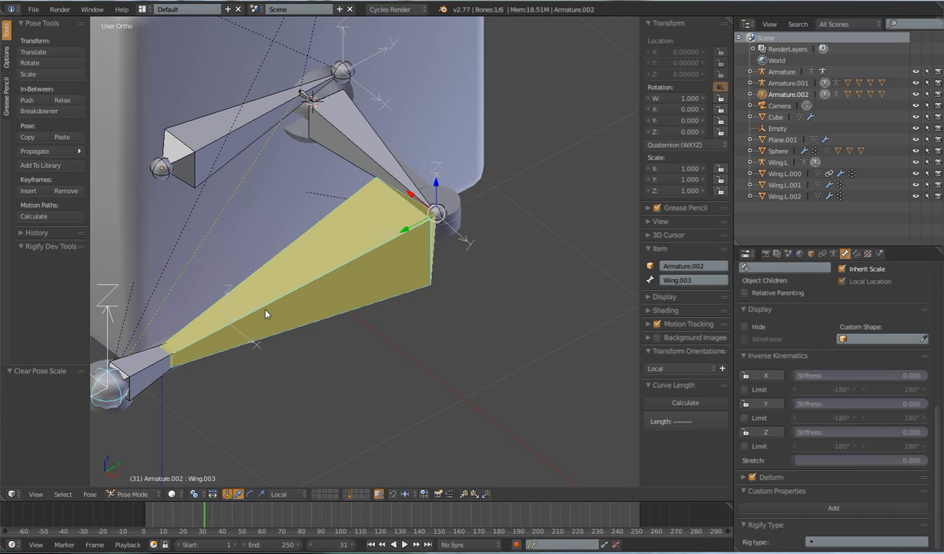
scroll(266, 312, "down", 3)
middle_click_drag(326, 326, 353, 346, "shift")
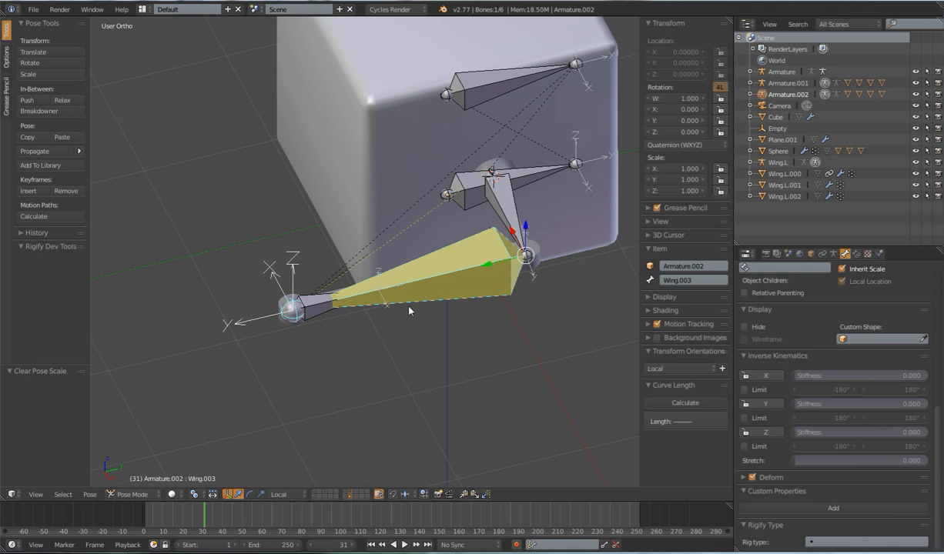
key("g")
key("Escape")
middle_click_drag(541, 290, 462, 293, "shift")
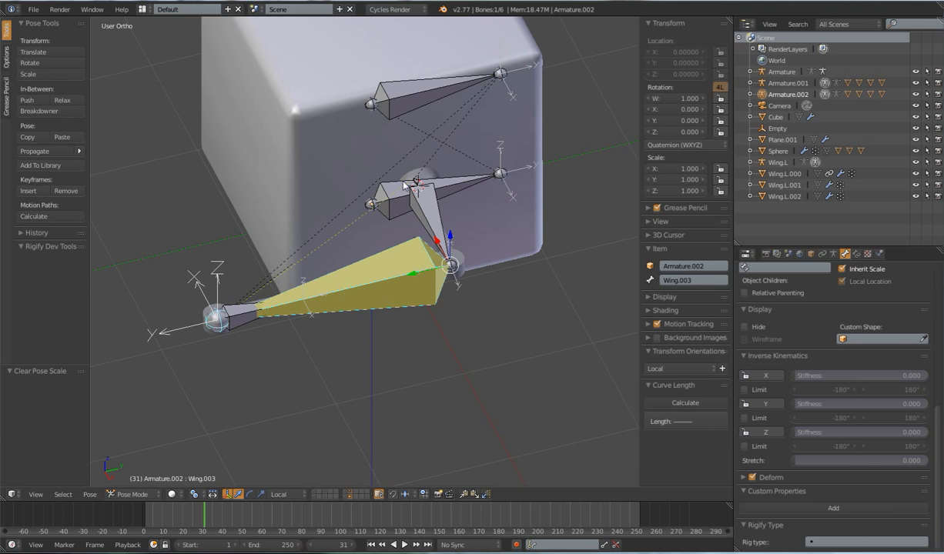
Step: Rotate the Body bone about -3.2° around the global X axis to test how the wing follows
right_click(408, 112)
middle_click_drag(419, 129, 492, 314)
key("r")
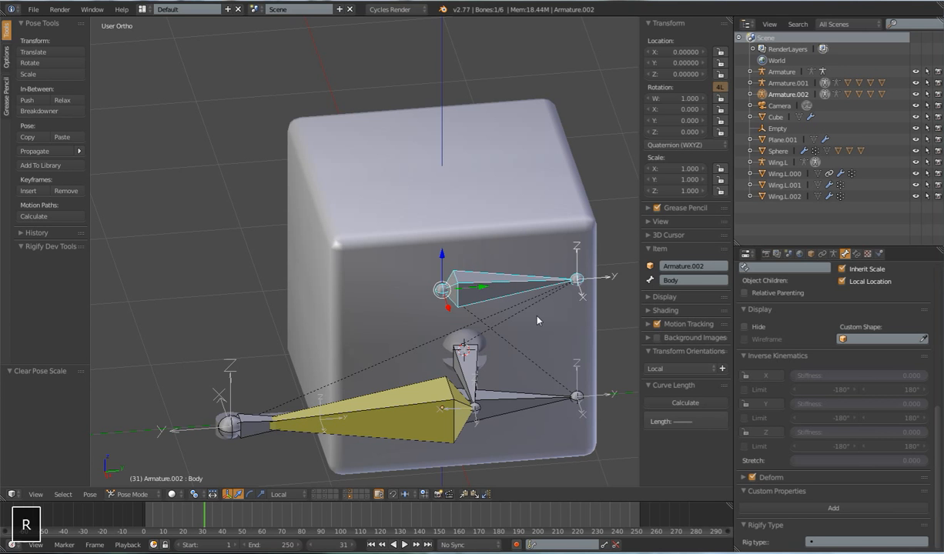
key("x")
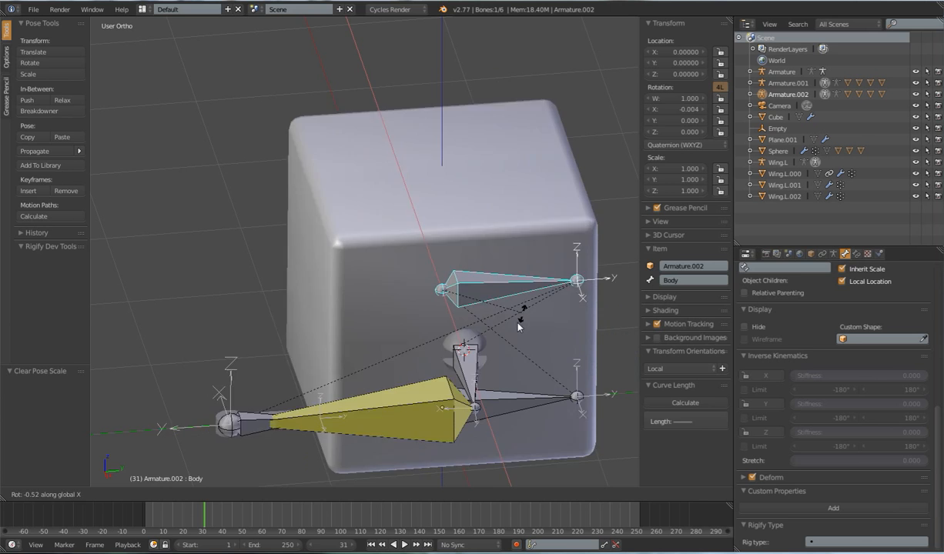
left_click(518, 316)
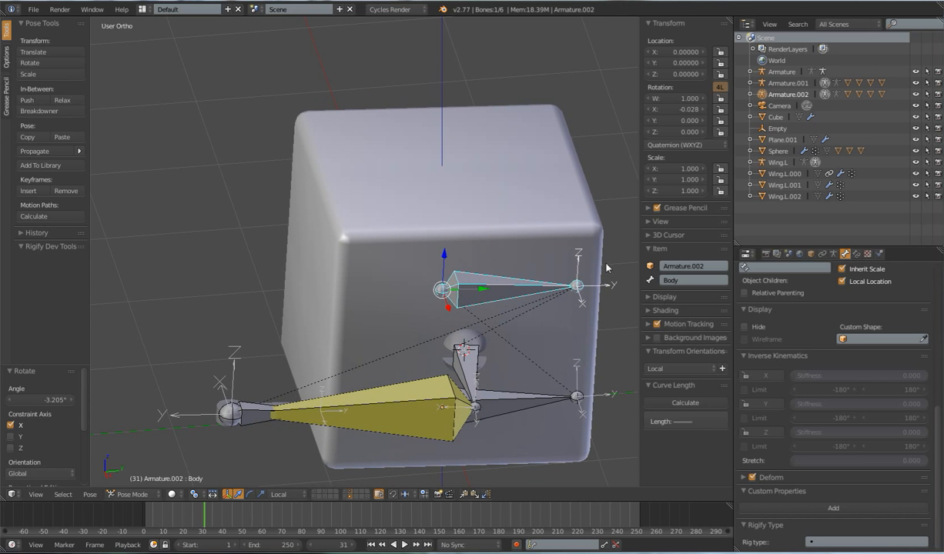
Step: Select all bones and clear their pose rotation and scale
key("a")
key("a")
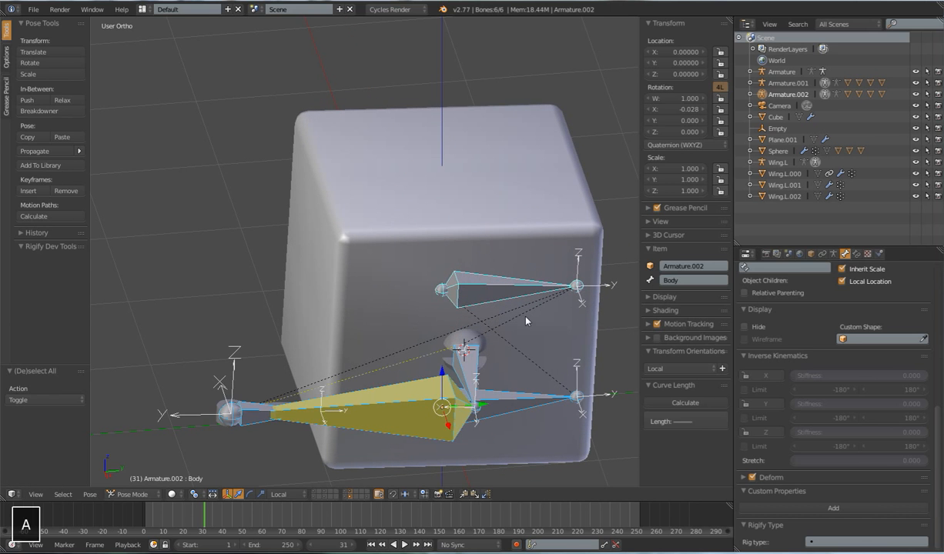
key("alt+r")
key("alt+s")
Step: Lock the X and Y axes in Wing.003's Inverse Kinematics settings
scroll(498, 301, "down", 4)
middle_click_drag(408, 323, 230, 304)
scroll(446, 314, "up", 6)
right_click(380, 316)
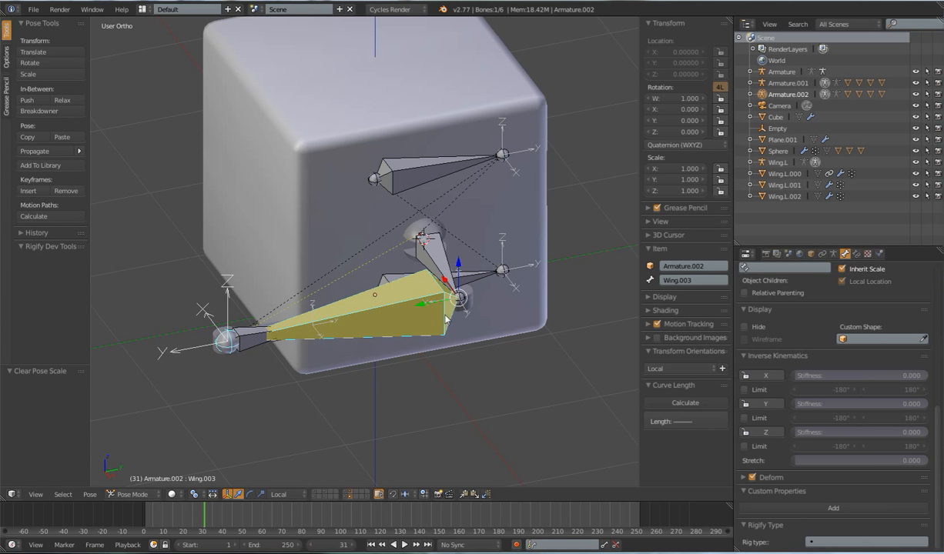
middle_click_drag(460, 304, 427, 320)
scroll(475, 305, "up", 2)
middle_click_drag(426, 321, 443, 328)
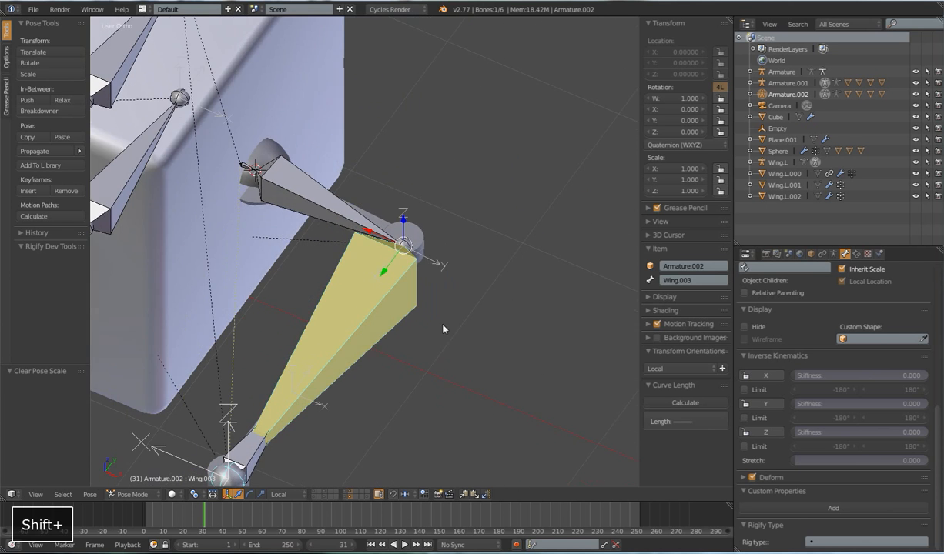
left_click(765, 376)
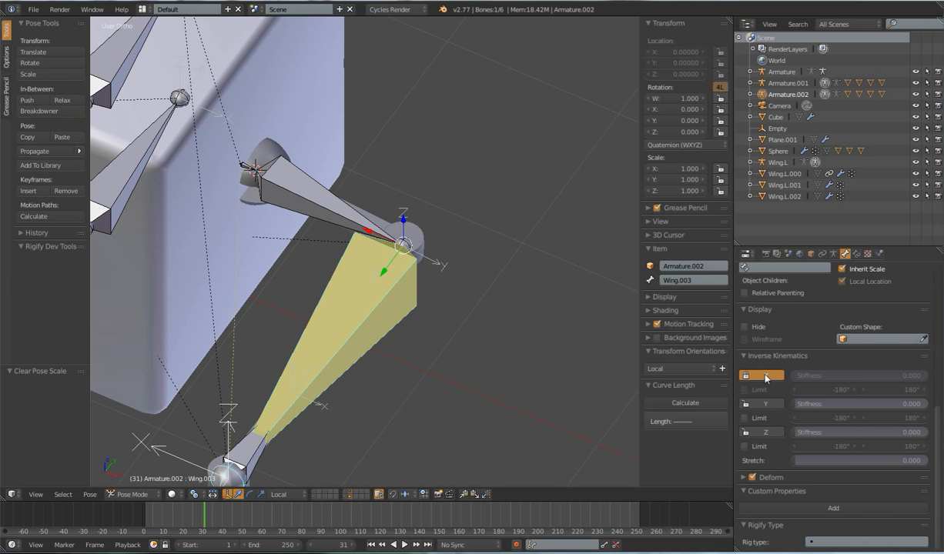
left_click(765, 404)
Step: Lock the X and Y axes in Wing.002's Inverse Kinematics settings
middle_click_drag(471, 281, 447, 315, "shift")
right_click(398, 268)
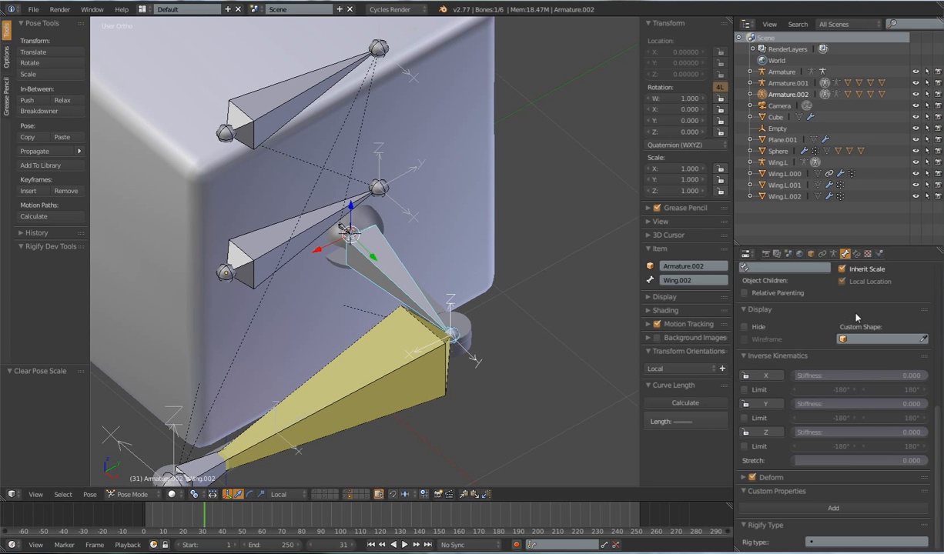
middle_click_drag(584, 333, 478, 343)
scroll(476, 343, "up", 2)
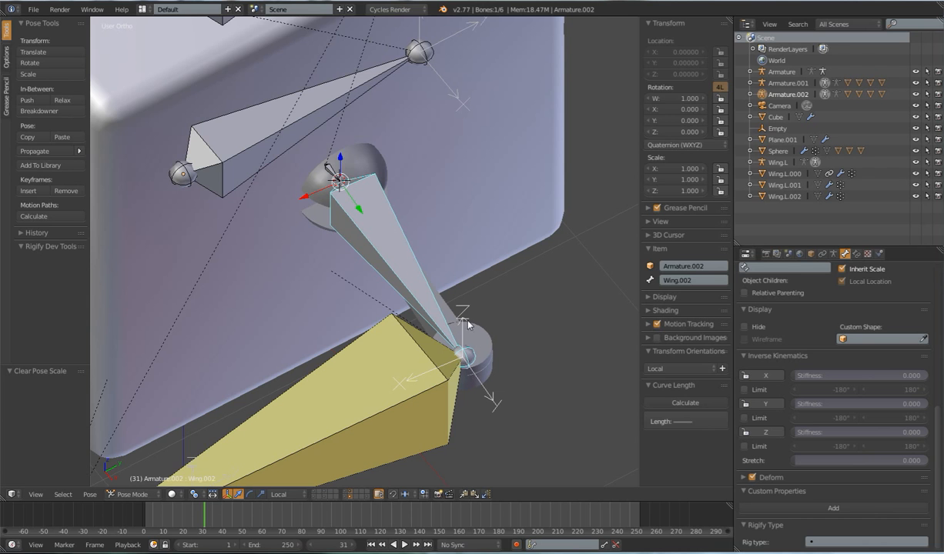
middle_click_drag(377, 185, 283, 304)
left_click(745, 376)
left_click(745, 404)
Step: Lock the X and Z axes of Wing.001, the small bone at the wing's shoulder, in its Inverse Kinematics settings
scroll(462, 299, "up", 3)
scroll(462, 298, "up", 1)
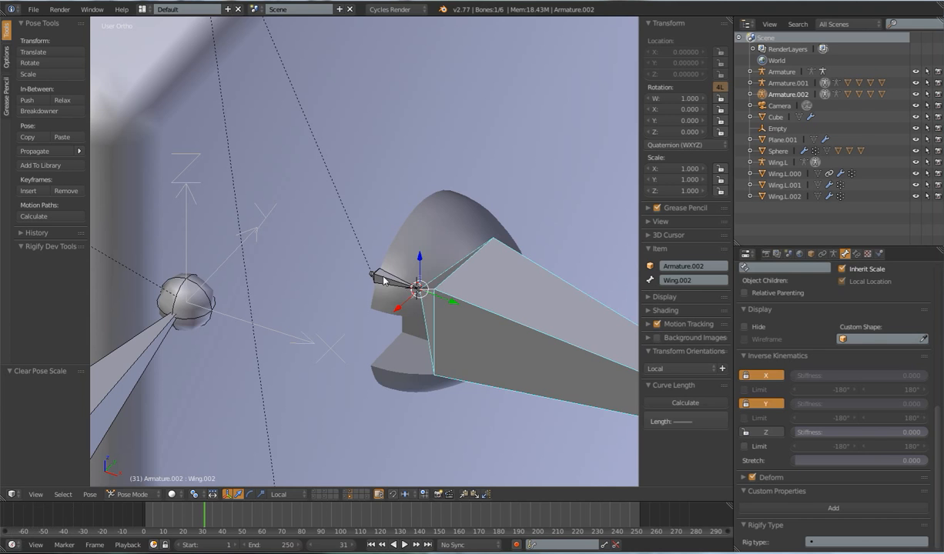
right_click(418, 299)
scroll(431, 292, "down", 4)
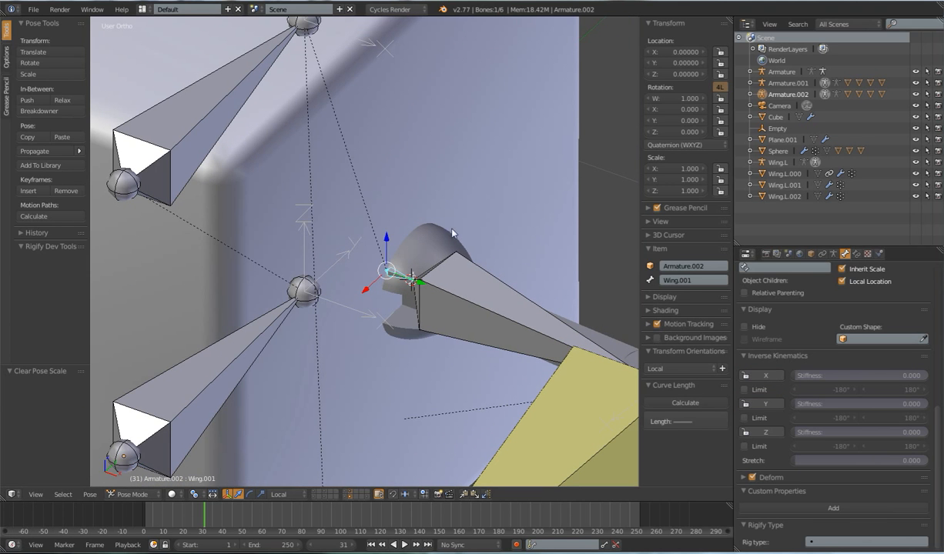
mouse_move(384, 270)
middle_mouse_down()
mouse_move(428, 299)
mouse_move(552, 340)
mouse_move(360, 234)
mouse_move(387, 263)
middle_mouse_up()
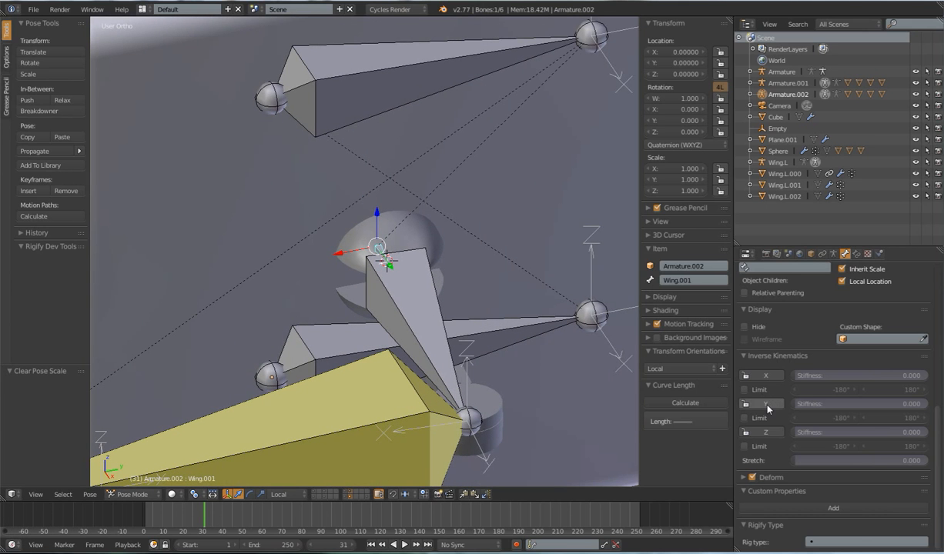
left_click(762, 378)
left_click(769, 429)
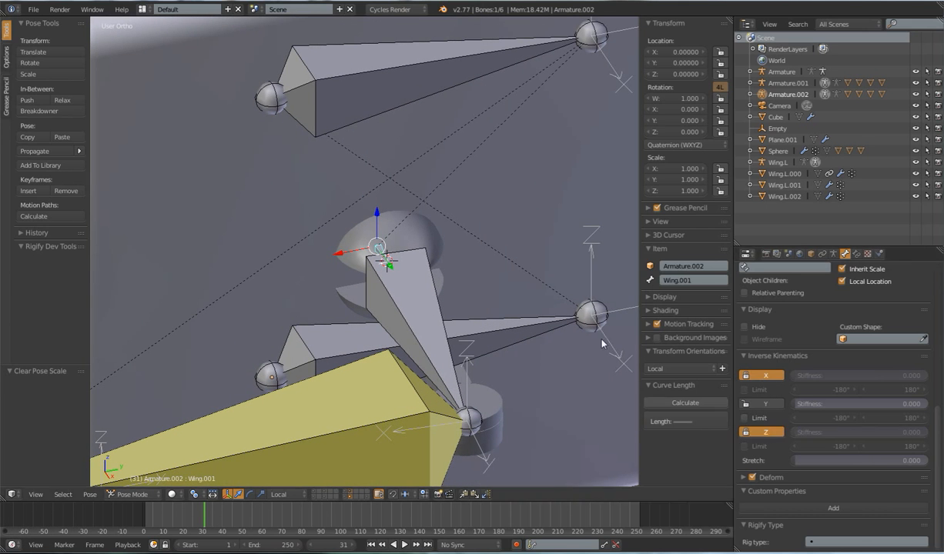
Step: Hide the bones Wing.001, Wing.002 and Wing.003, keeping IK.Target.001 visible
scroll(493, 346, "down", 6)
middle_click_drag(339, 353, 402, 399)
right_click(336, 413)
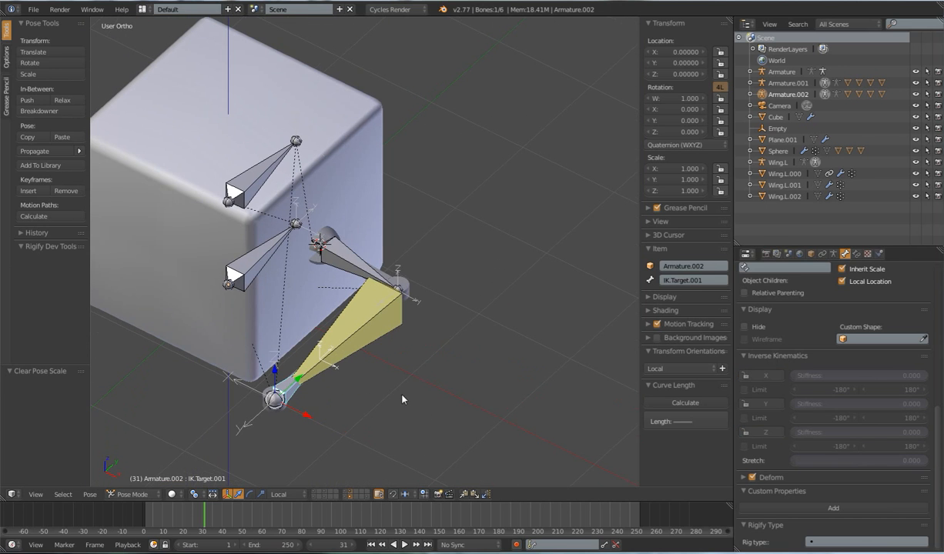
right_click(347, 265, "shift")
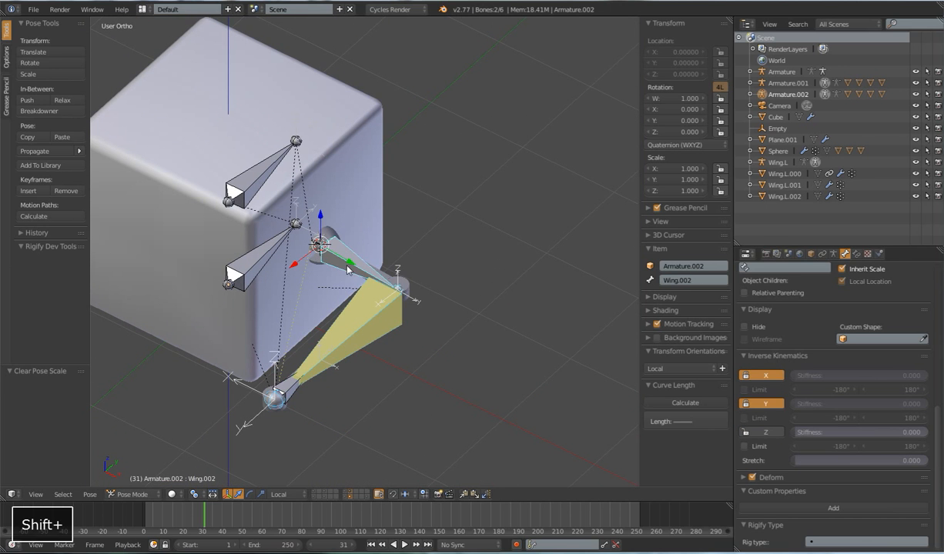
key("h")
middle_click_drag(395, 367, 353, 334)
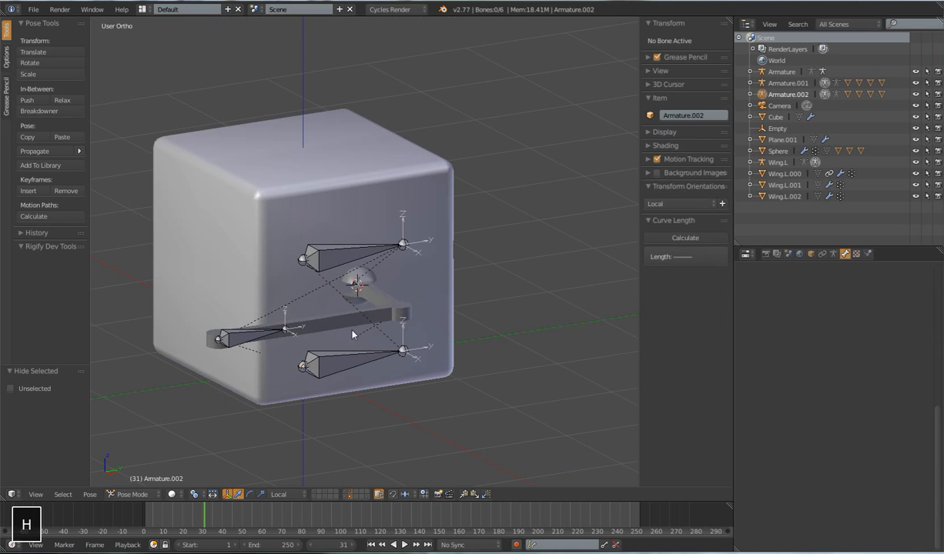
Step: Move the IK.Target.001 bone above and around the cube to test how the wing's joints bend
right_click(249, 336)
key("g")
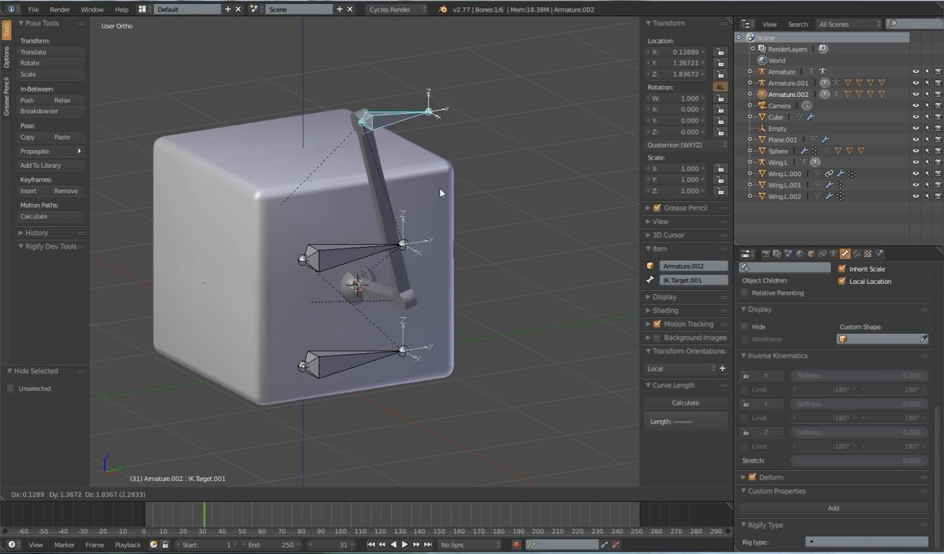
left_click(364, 258)
middle_click_drag(367, 279, 438, 269)
key("g")
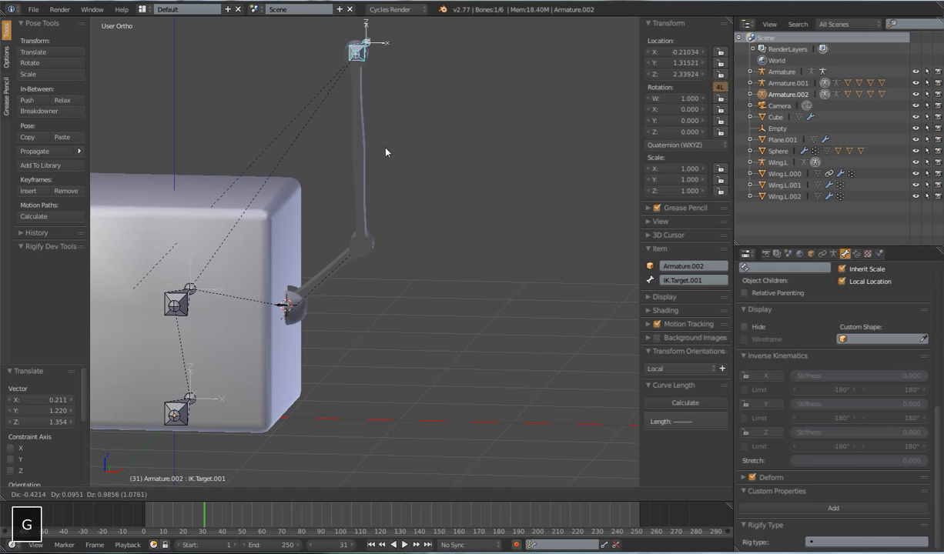
left_click(398, 236)
key("g")
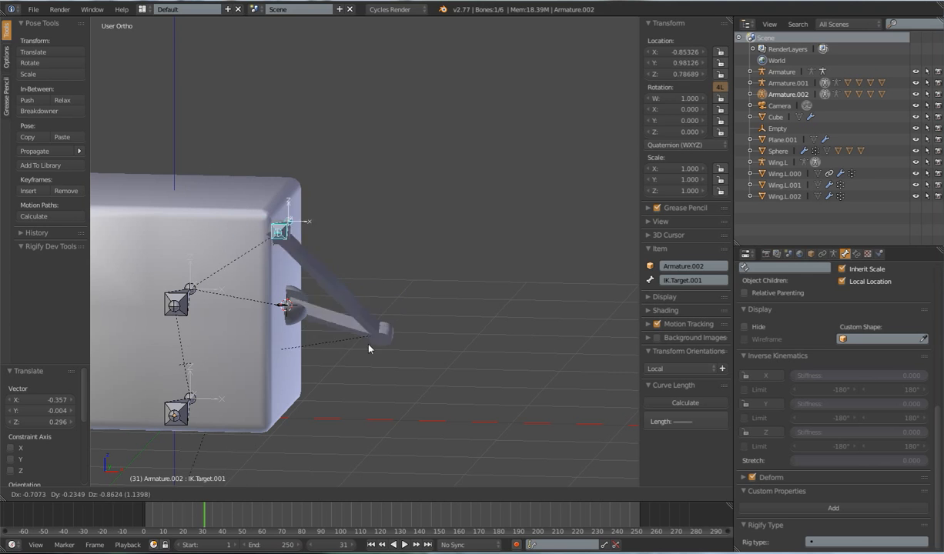
left_click(396, 231)
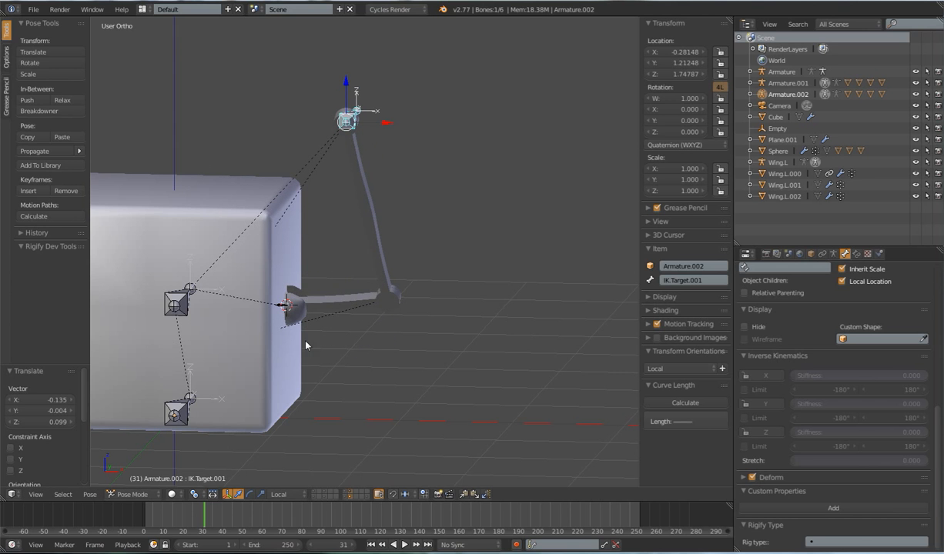
middle_click_drag(406, 346, 306, 341)
Step: Move IK.Target.001 to further positions, in side and top views, to test the wing's elbow and shoulder rotation
key("g")
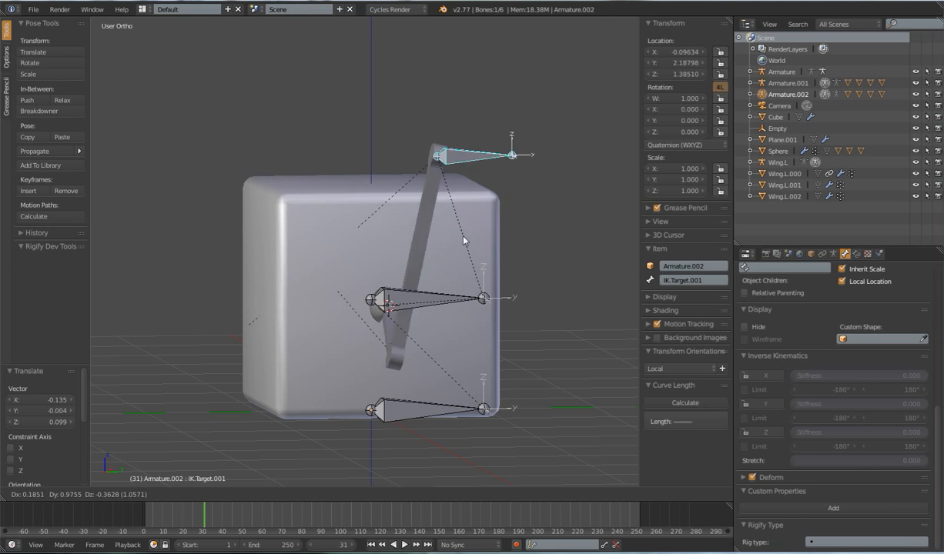
left_click(353, 340)
middle_click_drag(353, 340, 362, 305)
key("g")
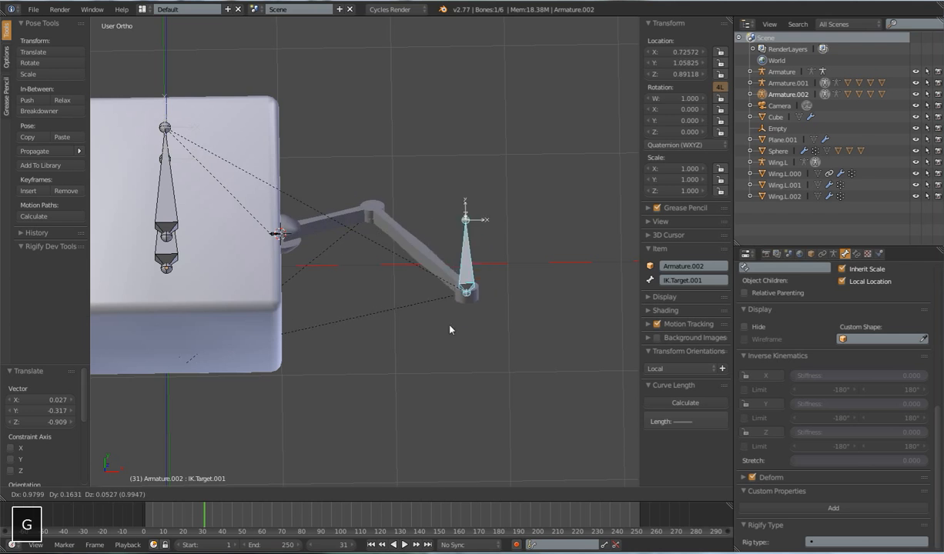
left_click(404, 357)
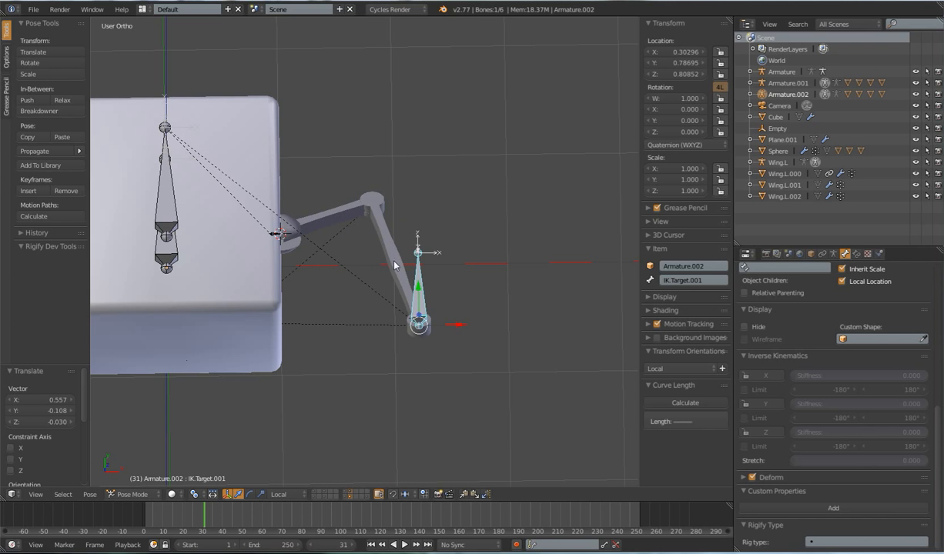
key("g")
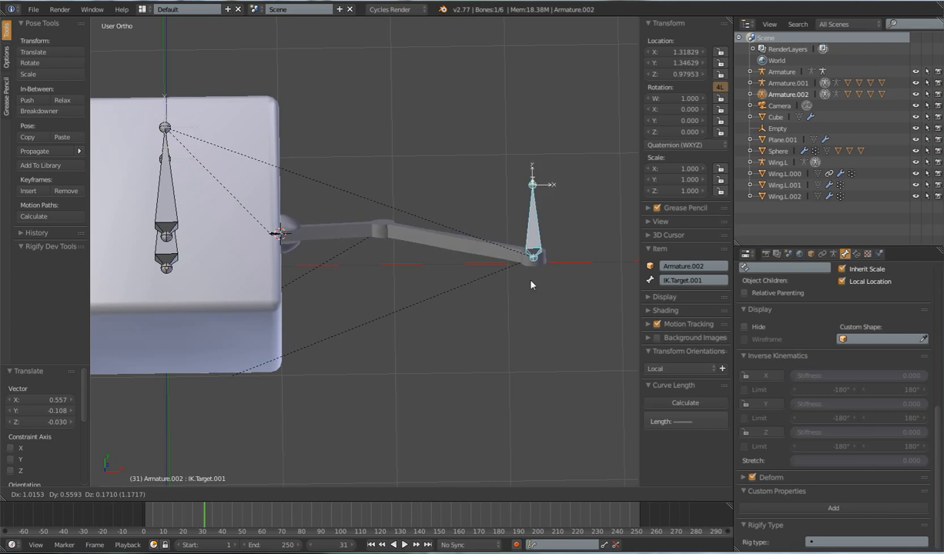
left_click(396, 351)
Step: Clear the rotation, location and scale of all visible bones
key("a")
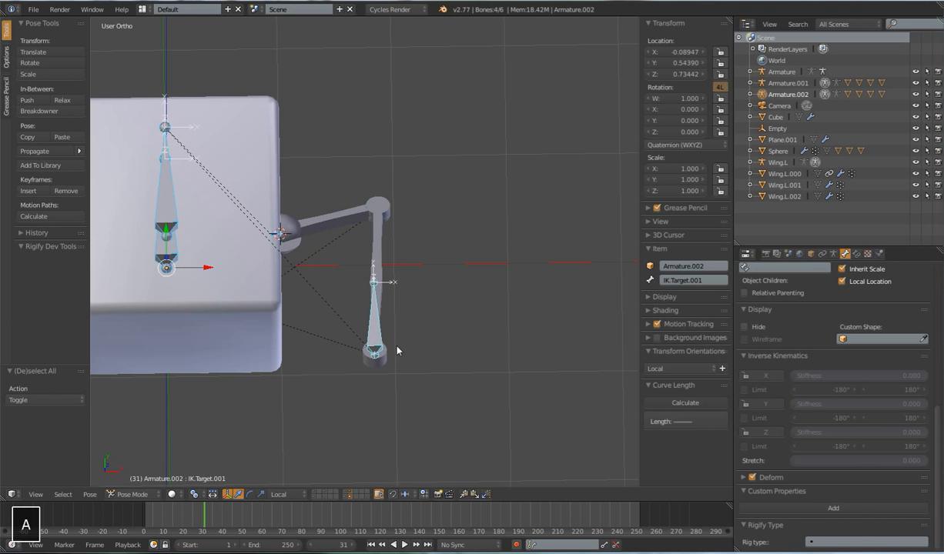
key("alt+r")
key("alt+g")
key("alt+s")
middle_click_drag(448, 344, 246, 314)
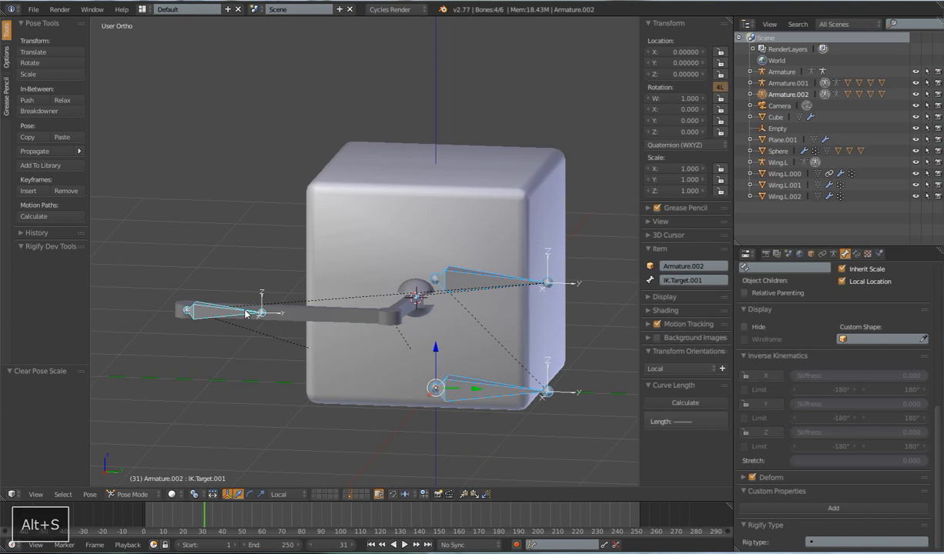
Step: Test the wing again with IK.Target.001 at several positions around the cube, and clear the target's location and scale
right_click(245, 311)
scroll(273, 346, "down", 3)
middle_click_drag(271, 349, 298, 385)
key("g")
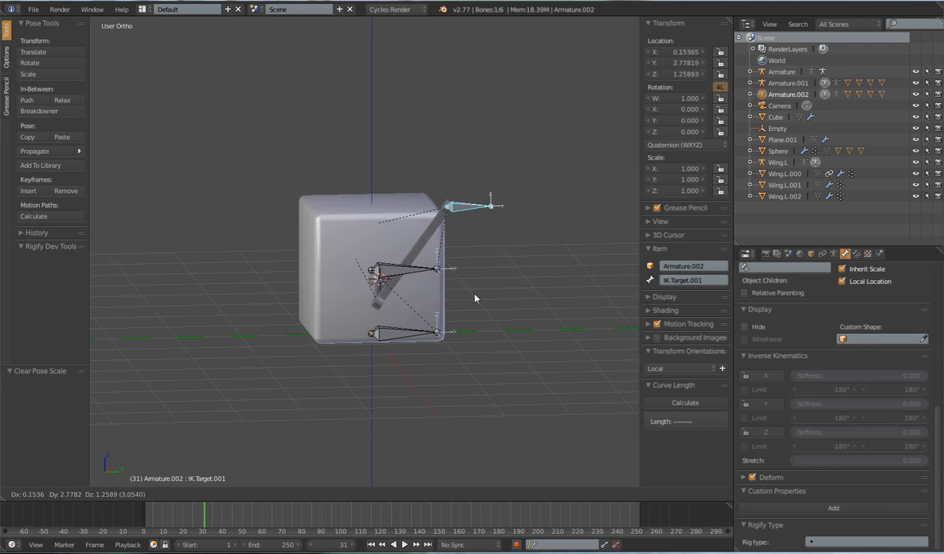
left_click(338, 373)
middle_click_drag(341, 375, 361, 374)
key("g")
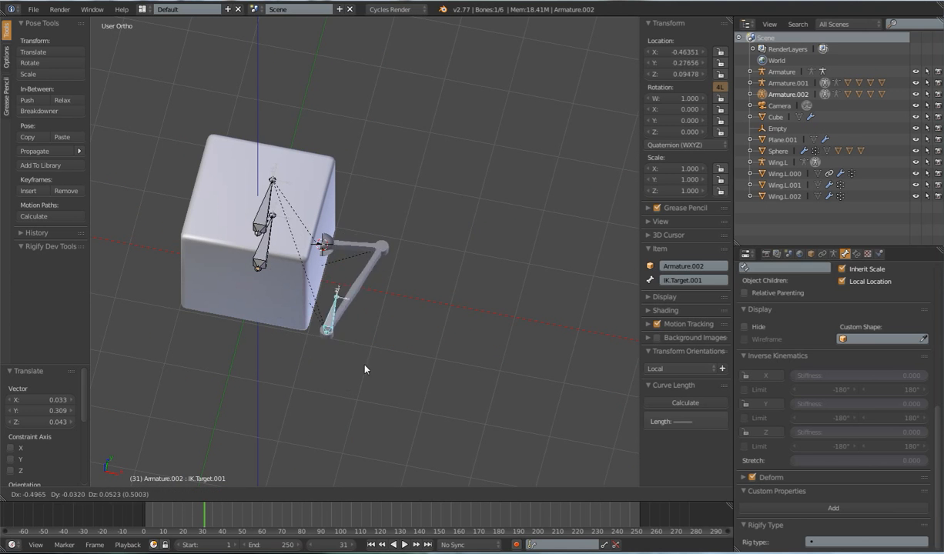
left_click(411, 399)
middle_click_drag(411, 400, 354, 412)
key("g")
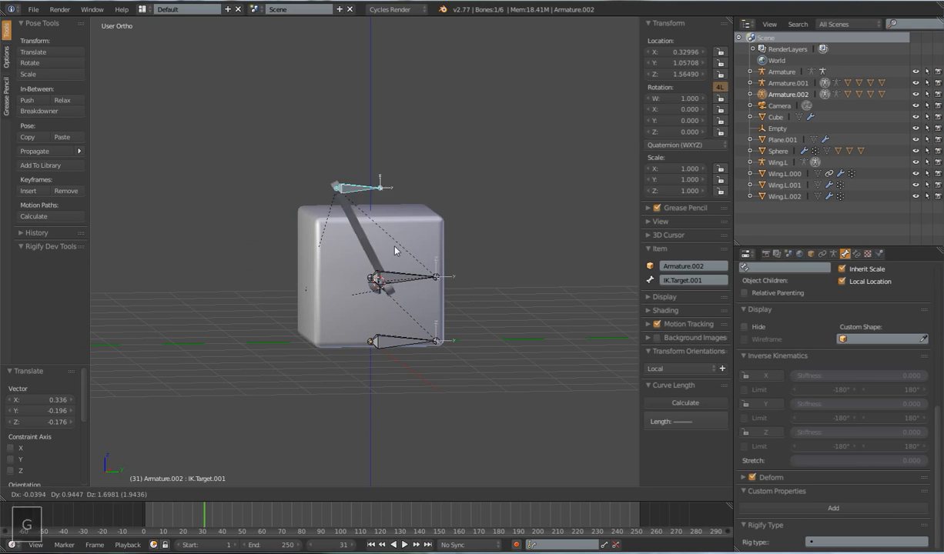
left_click(320, 369)
key("alt+g")
key("alt+s")
Step: Try one more move of IK.Target.001, and clear the location and scale of all visible bones
mouse_move(320, 369)
middle_mouse_down()
mouse_move(385, 381)
mouse_move(406, 369)
mouse_move(350, 358)
mouse_move(339, 369)
middle_mouse_up()
key("g")
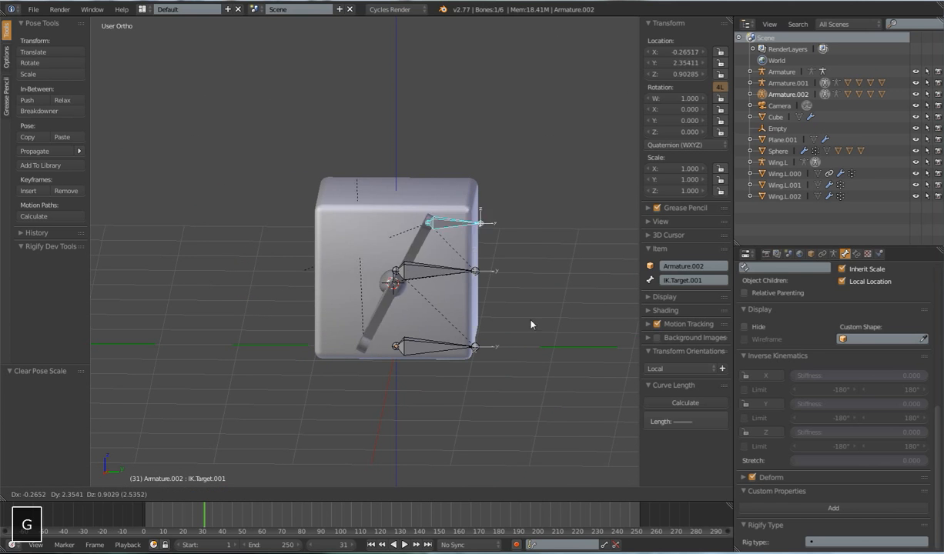
right_click(400, 383)
key("a")
key("alt+g")
key("alt+s")
middle_click_drag(403, 386, 392, 362)
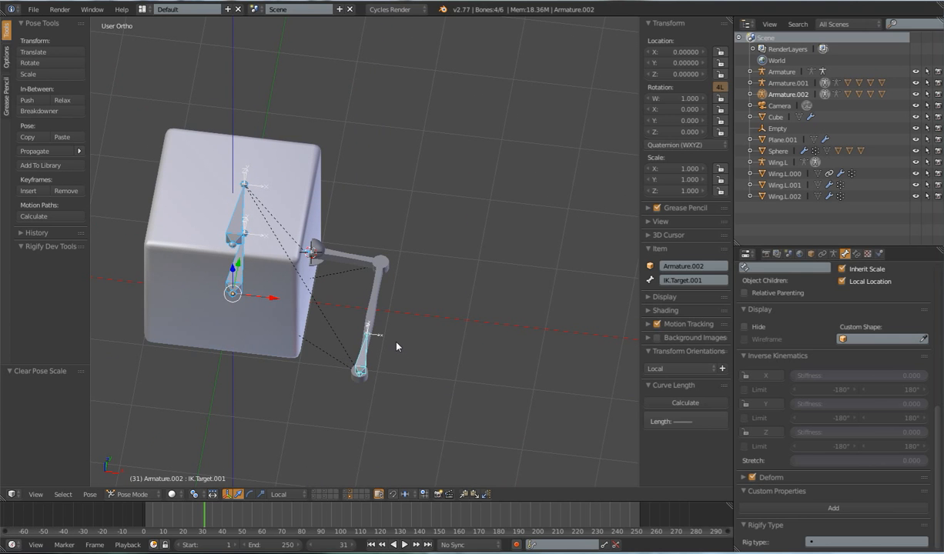
Step: Unhide the hidden wing bones and clear the rotation and scale of all bones
key("alt+h")
key("a")
key("a")
key("alt+r")
key("alt+s")
Step: In Edit Mode, extrude a new bone from the head of Wing.001 about 0.53 units along the negative global Y axis
middle_click_drag(403, 294, 444, 318)
key("Tab")
scroll(417, 323, "up", 4)
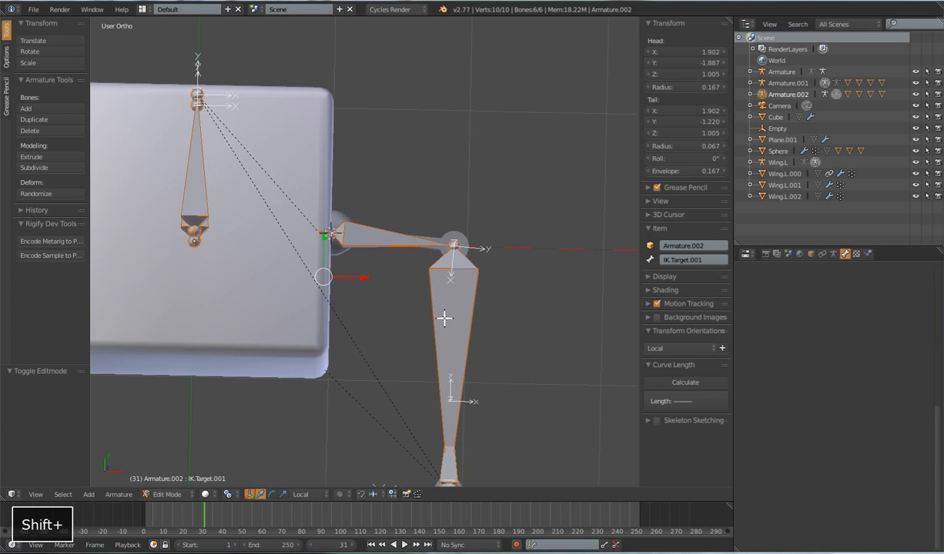
key("KP_1")
key("KP_7")
middle_click_drag(396, 257, 396, 274, "shift")
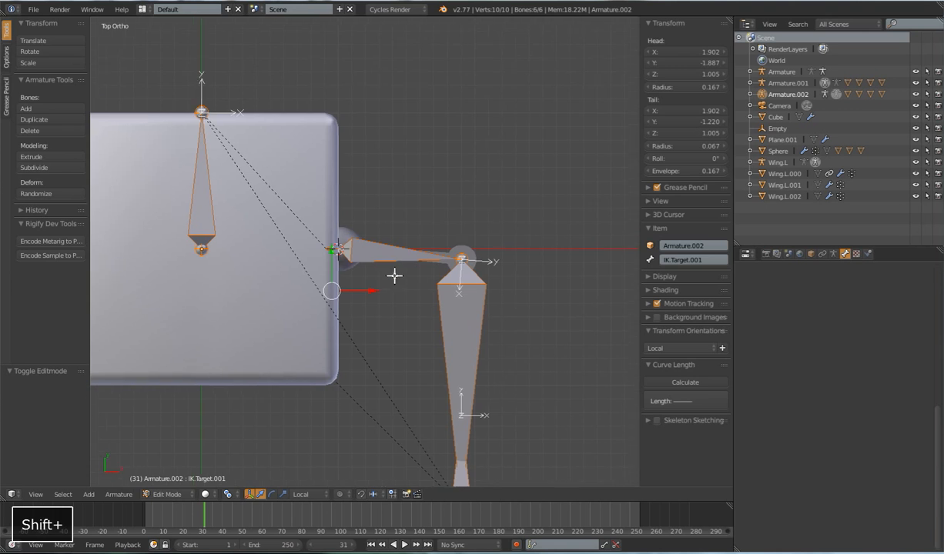
scroll(377, 274, "up", 4)
scroll(389, 277, "up", 1)
right_click(302, 211)
scroll(309, 224, "down", 4)
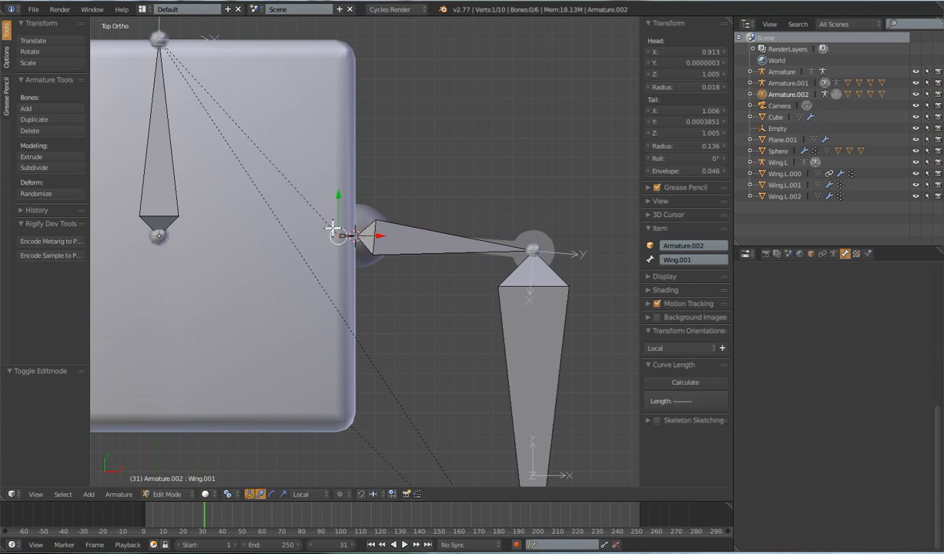
scroll(341, 243, "up", 1)
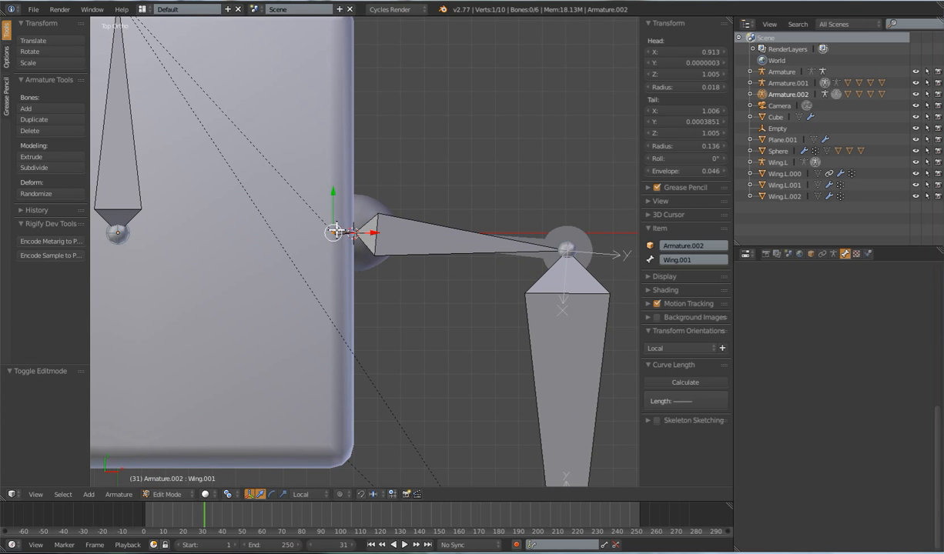
key("e")
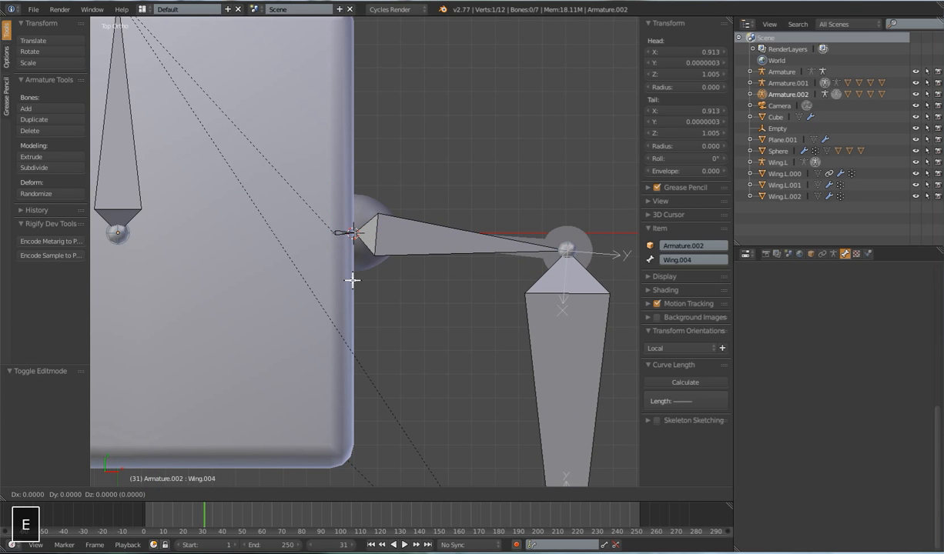
key("g")
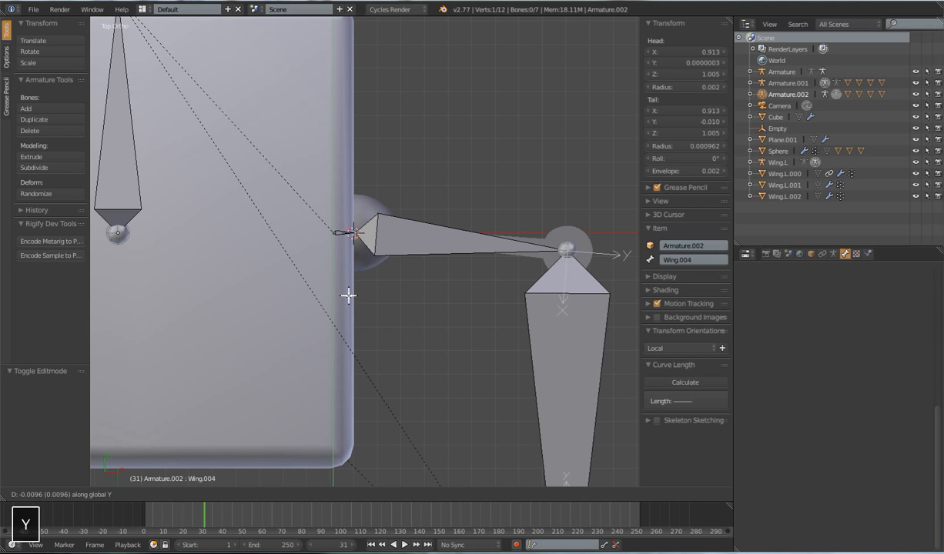
left_click(335, 399)
scroll(416, 411, "down", 5)
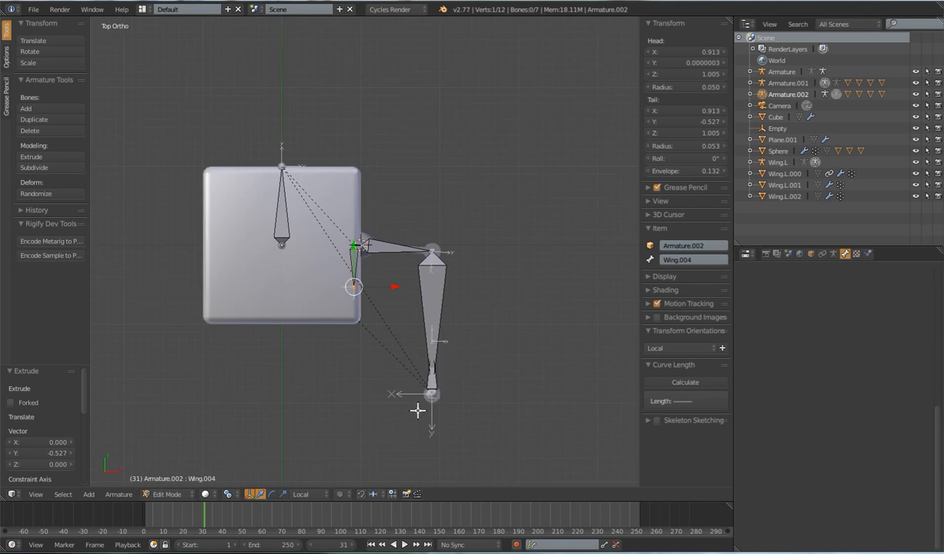
scroll(418, 411, "down", 1)
middle_click_drag(417, 411, 398, 327, "shift")
scroll(382, 289, "up", 5)
middle_click_drag(400, 150, 450, 360, "shift")
scroll(428, 318, "up", 2)
scroll(379, 272, "up", 2)
middle_click_drag(379, 271, 432, 347, "shift")
scroll(387, 322, "down", 2)
Step: Rename the newly extruded bone as MCH.Wing.001
key("Tab")
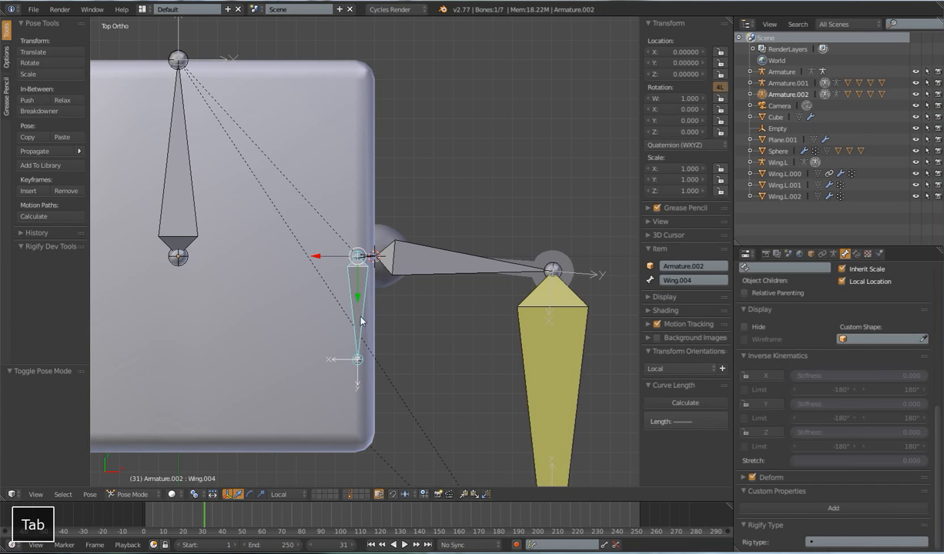
key("Tab")
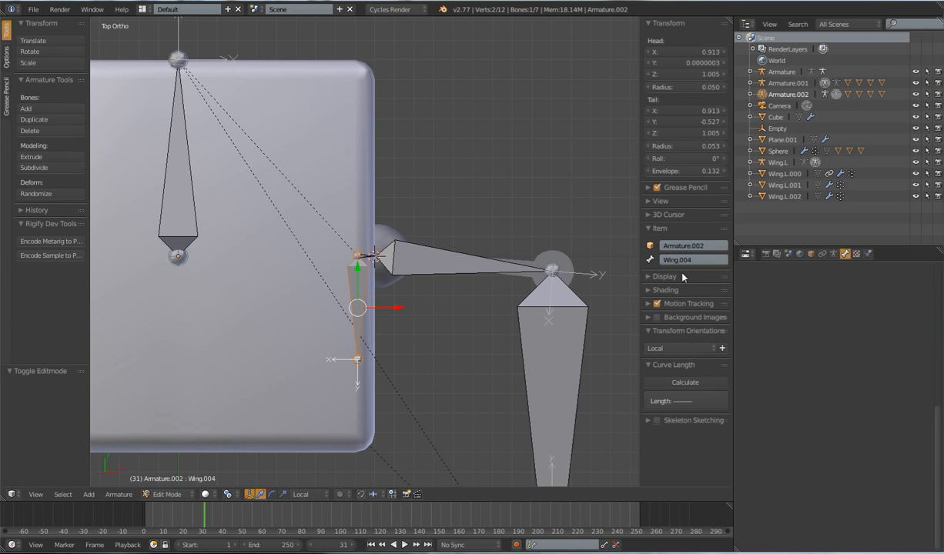
type("MCH")
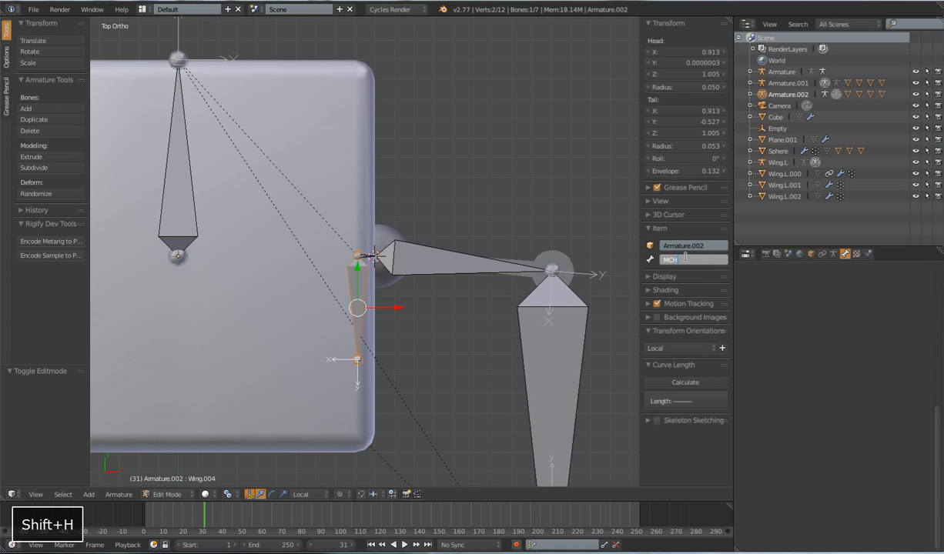
type(".Win")
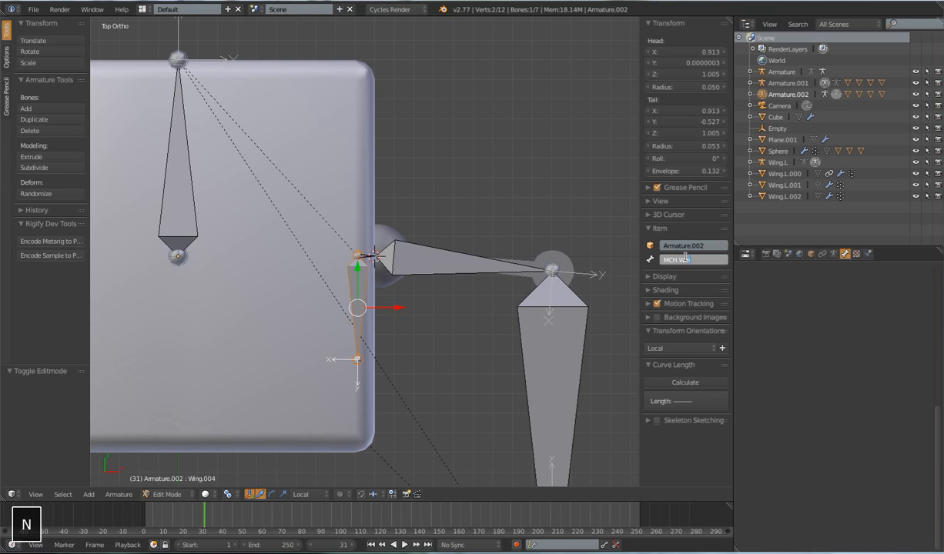
type("g.001")
key("Return")
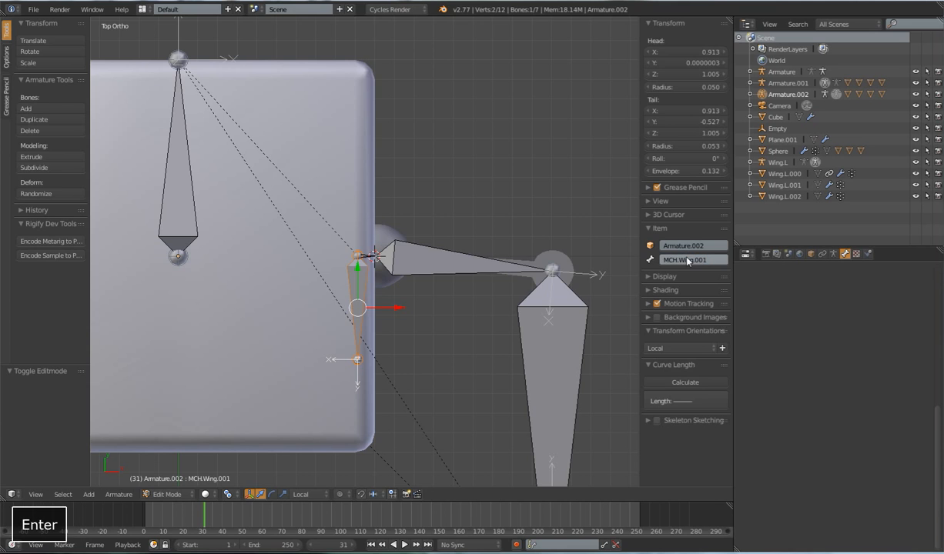
Step: Parent MCH.Wing.001 to the Body bone without connecting it, and check the bone's parent relation
right_click(179, 152, "shift")
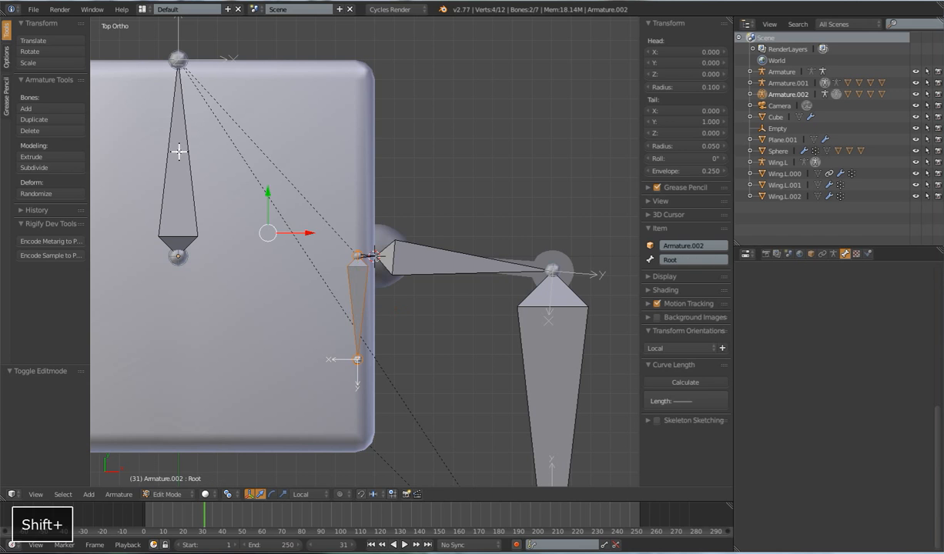
middle_click_drag(354, 308, 344, 339)
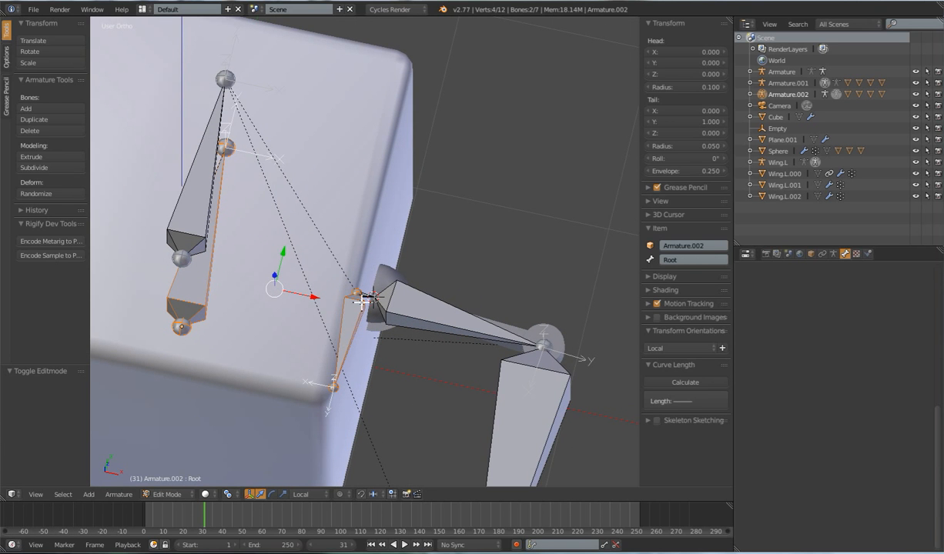
right_click(342, 331)
right_click(199, 153, "shift")
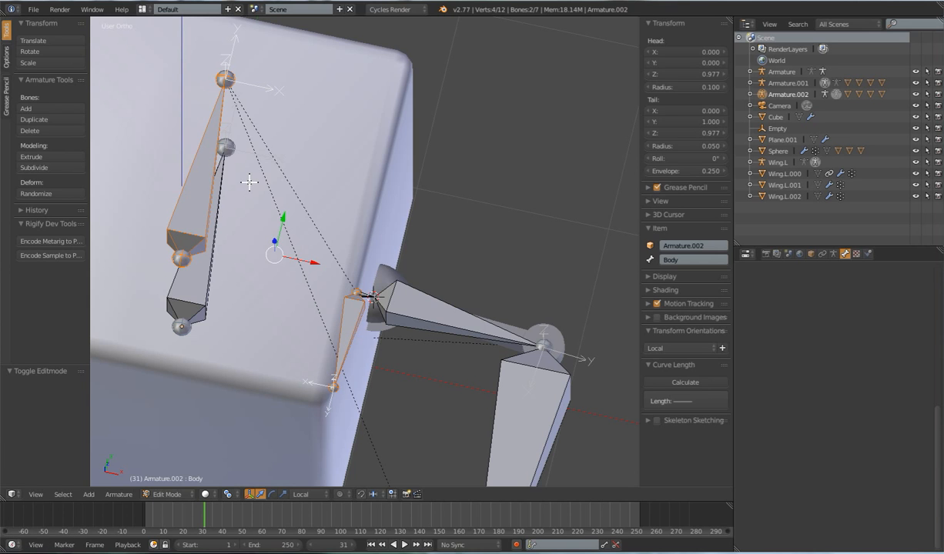
key("ctrl+p")
right_click(346, 315)
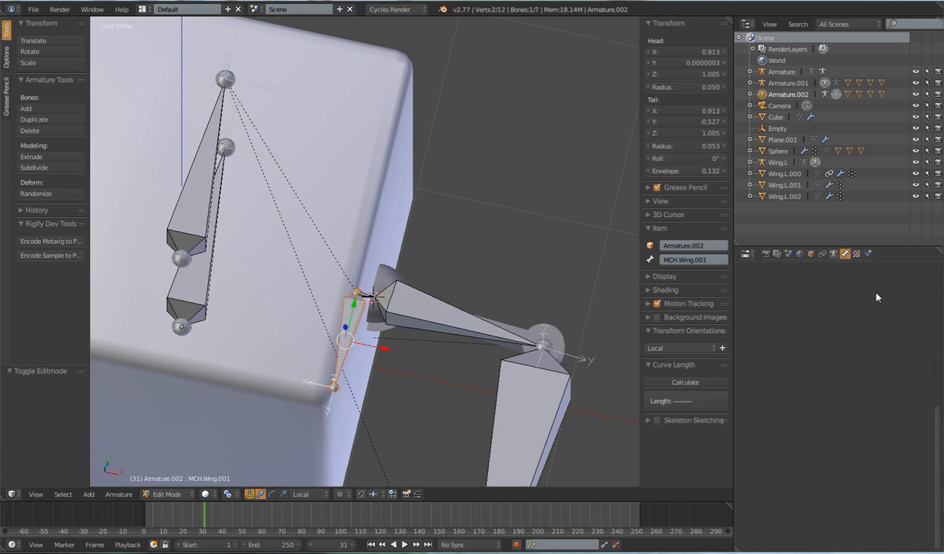
scroll(838, 362, "up", 5)
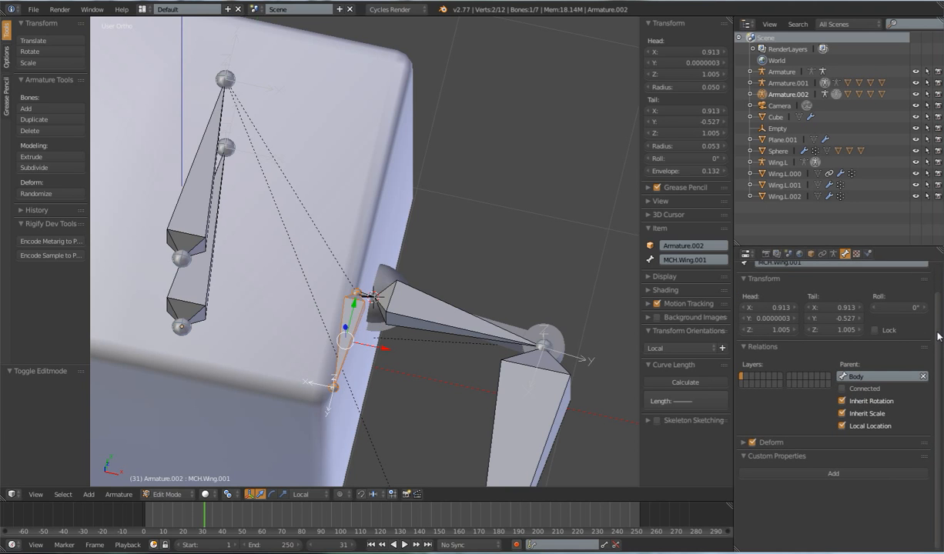
scroll(939, 337, "up", 2)
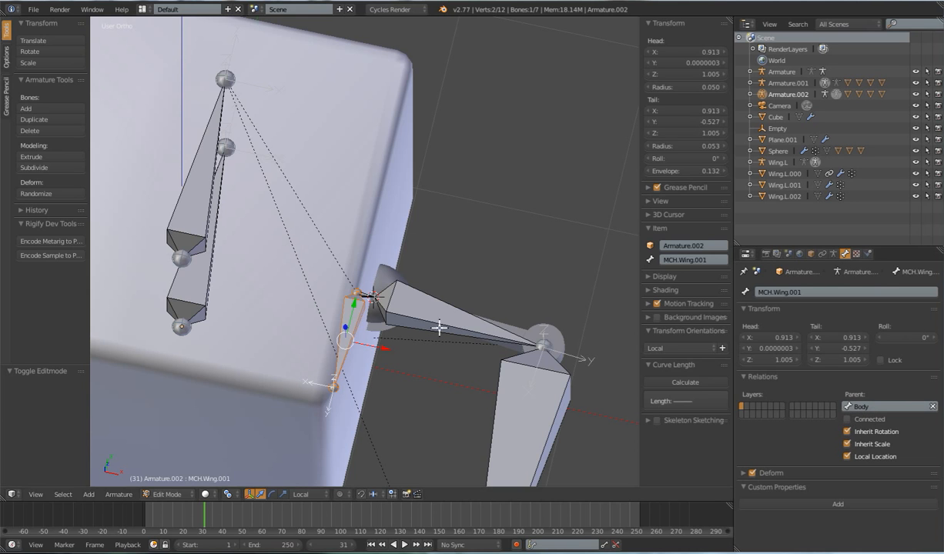
Step: Parent the short Wing.001 bone to MCH.Wing.001 with Keep Offset and switch the armature to Pose Mode
scroll(438, 327, "down", 5)
scroll(428, 361, "up", 6)
scroll(412, 338, "up", 3)
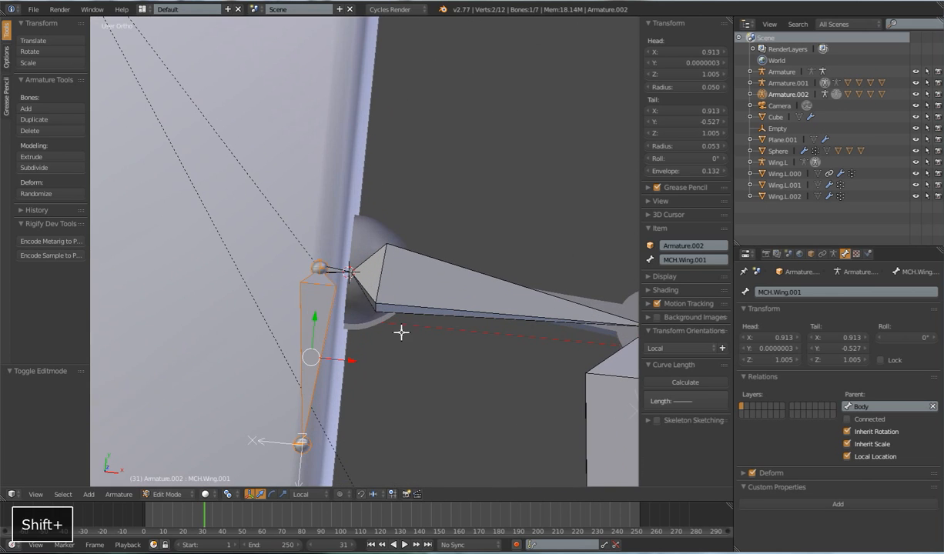
right_click(339, 268)
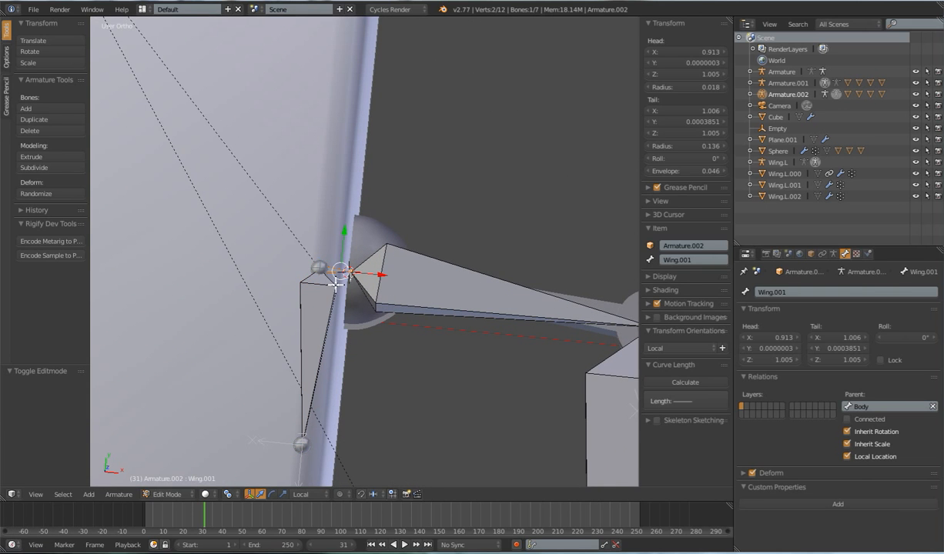
right_click(324, 332, "shift")
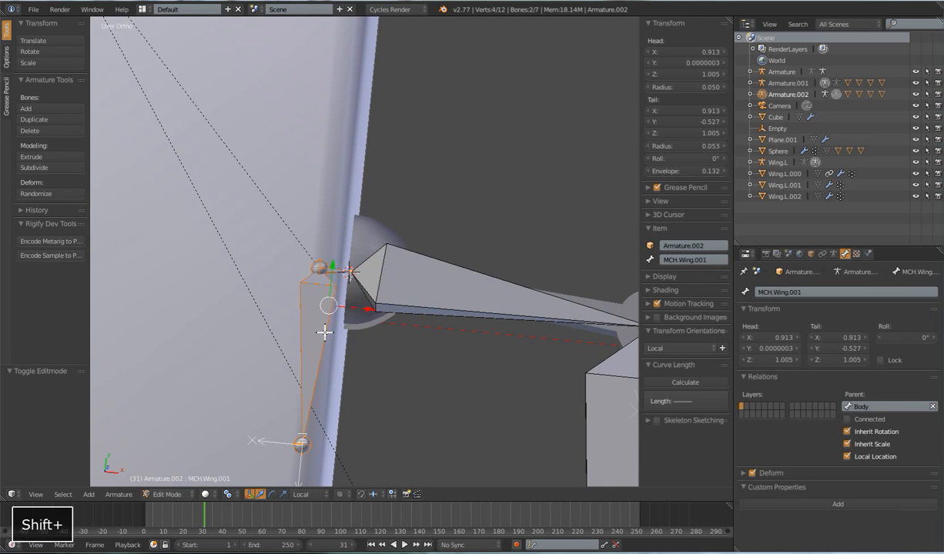
key("ctrl+p")
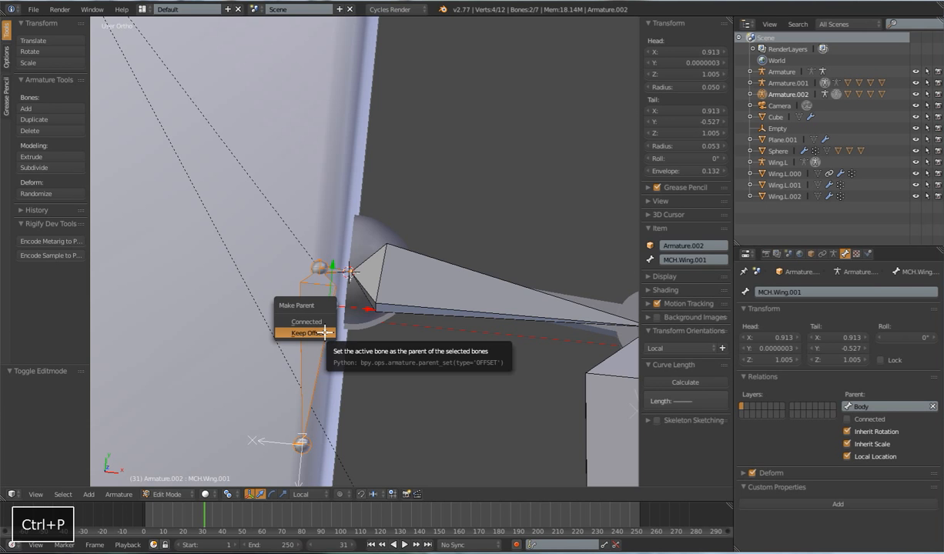
left_click(324, 331)
scroll(324, 332, "down", 6)
key("Tab")
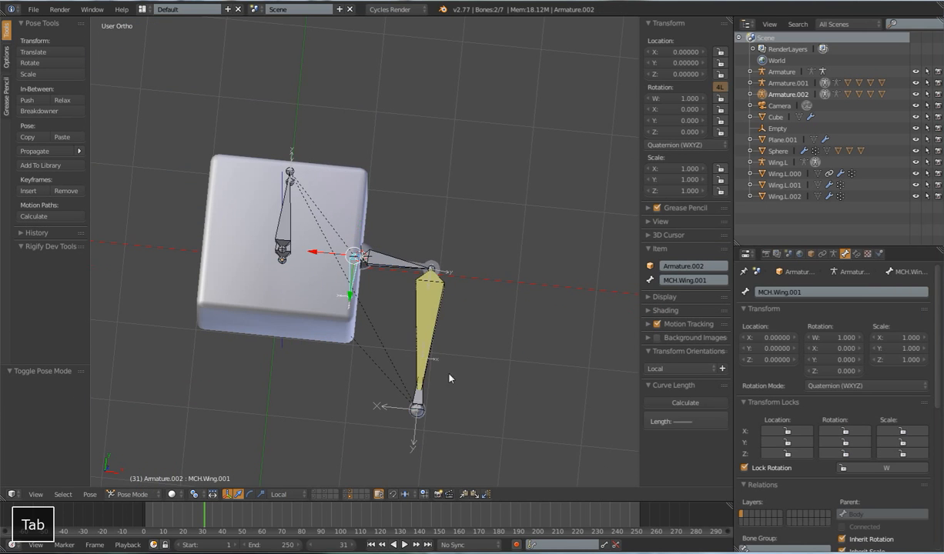
Step: Add an Inverse Kinematics constraint to MCH.Wing.001 targeting IK.Target.001, with a chain length of 1
middle_click_drag(431, 362, 412, 363)
scroll(413, 373, "up", 2)
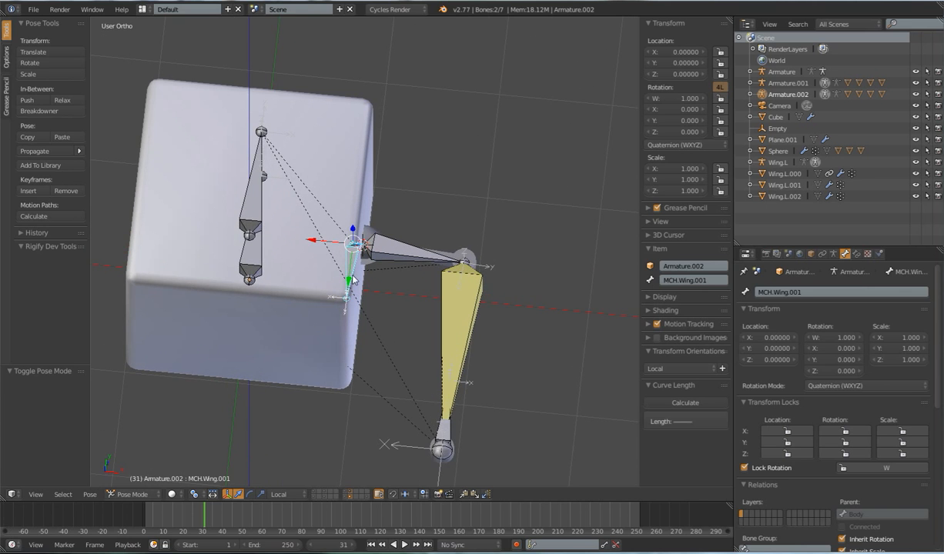
middle_click_drag(467, 372, 396, 328)
right_click(351, 432)
middle_click_drag(438, 437, 407, 365)
right_click(355, 273)
right_click(430, 375)
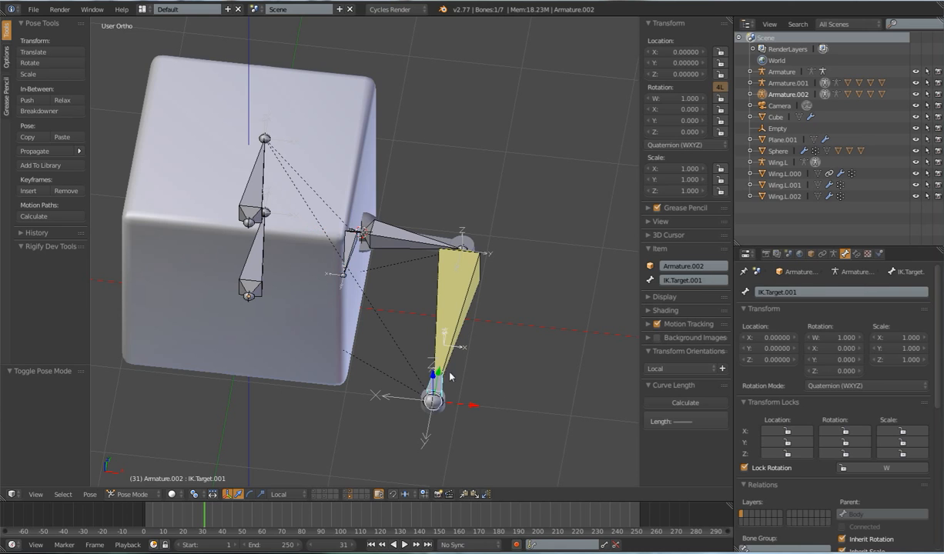
right_click(348, 261, "shift")
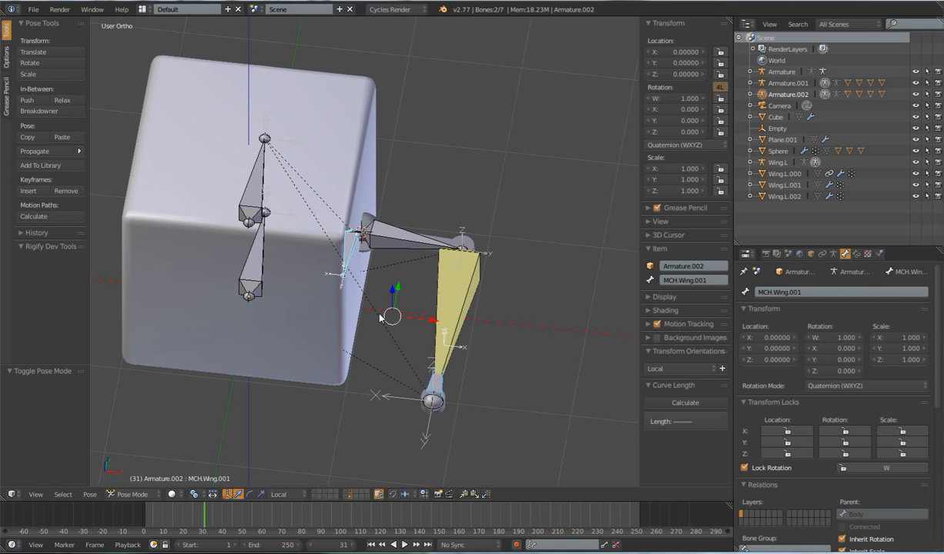
key("ctrl+shift+c")
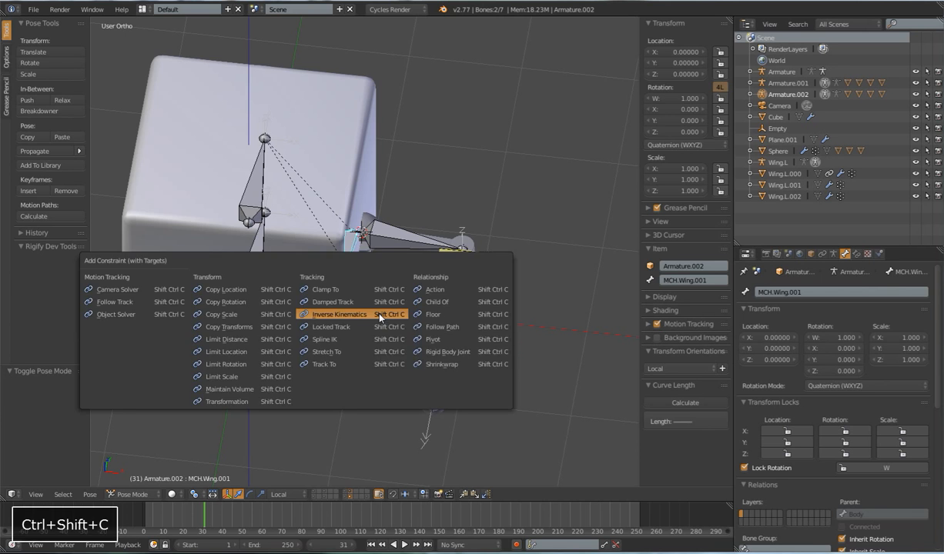
left_click(380, 316)
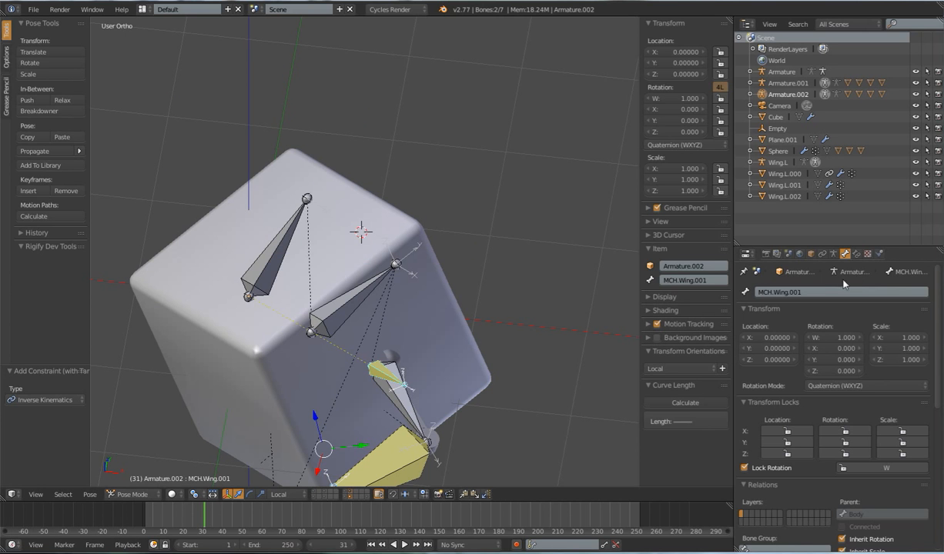
left_click(858, 254)
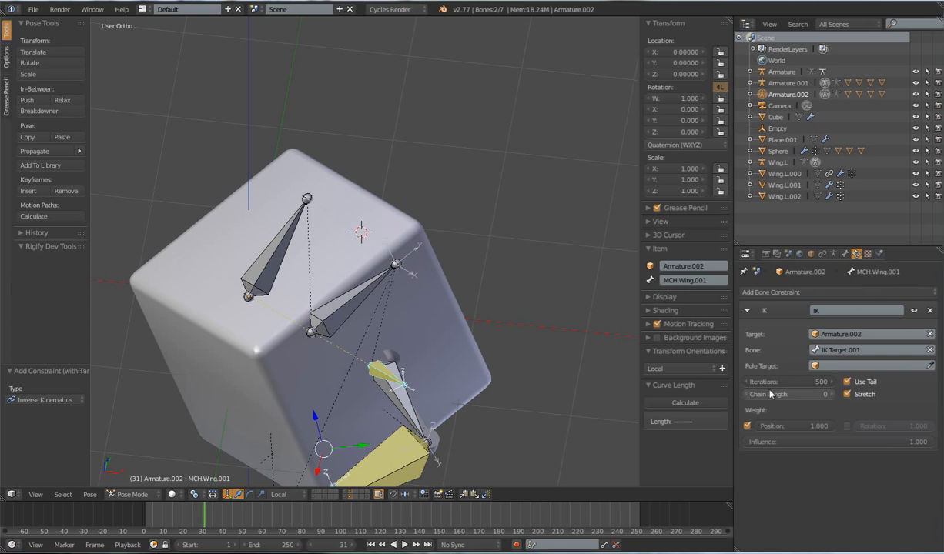
left_click(832, 394)
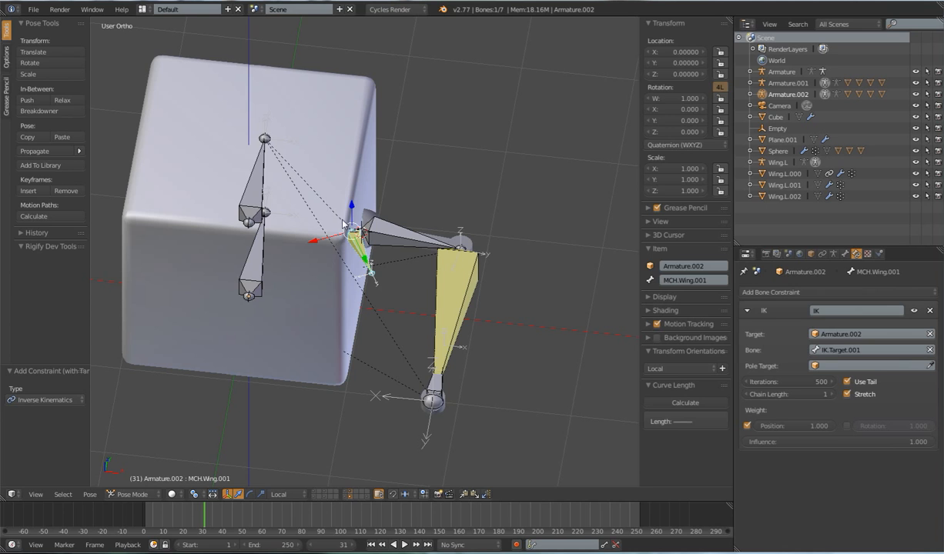
Step: Lock the Y and Z axes in the Inverse Kinematics settings of MCH.Wing.001
left_click(845, 254)
scroll(832, 408, "down", 8)
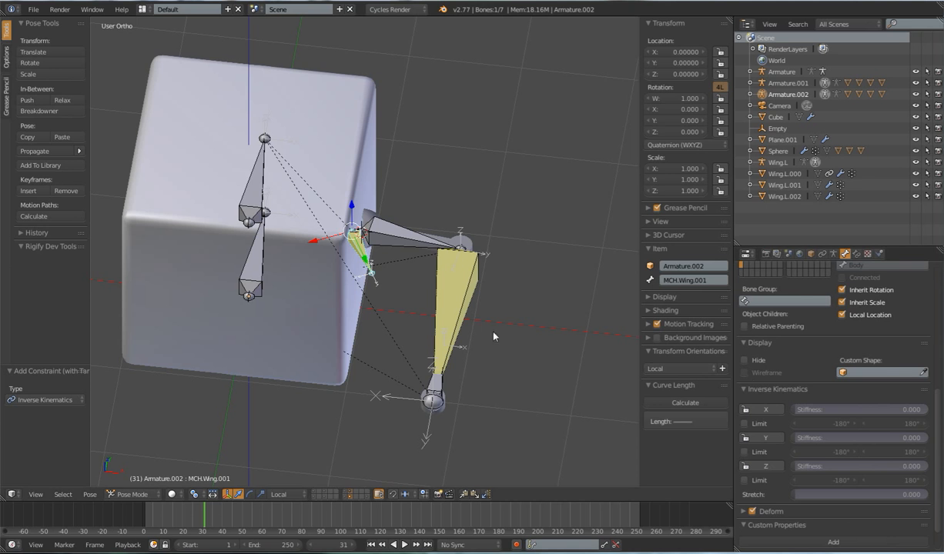
scroll(426, 314, "up", 8)
middle_click_drag(406, 337, 432, 343)
scroll(431, 344, "down", 3)
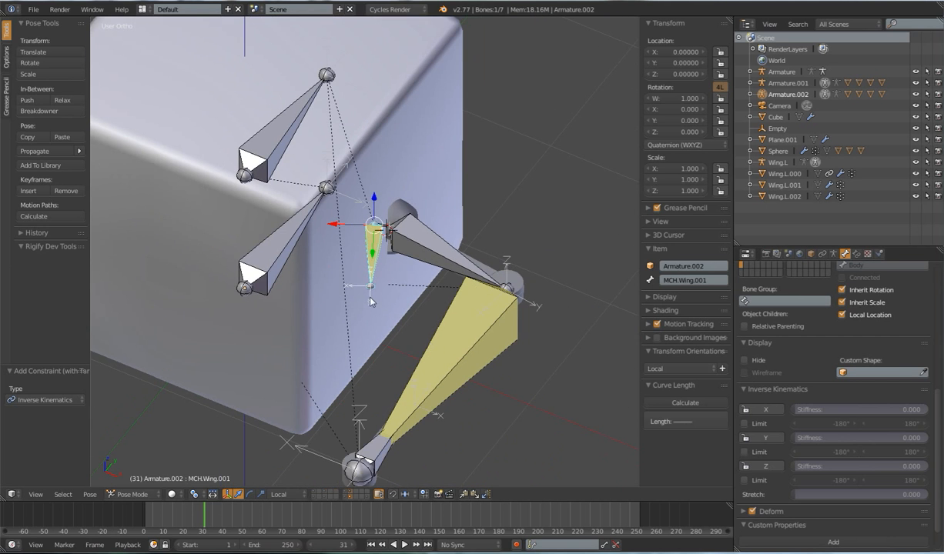
left_click(766, 438)
left_click(765, 466)
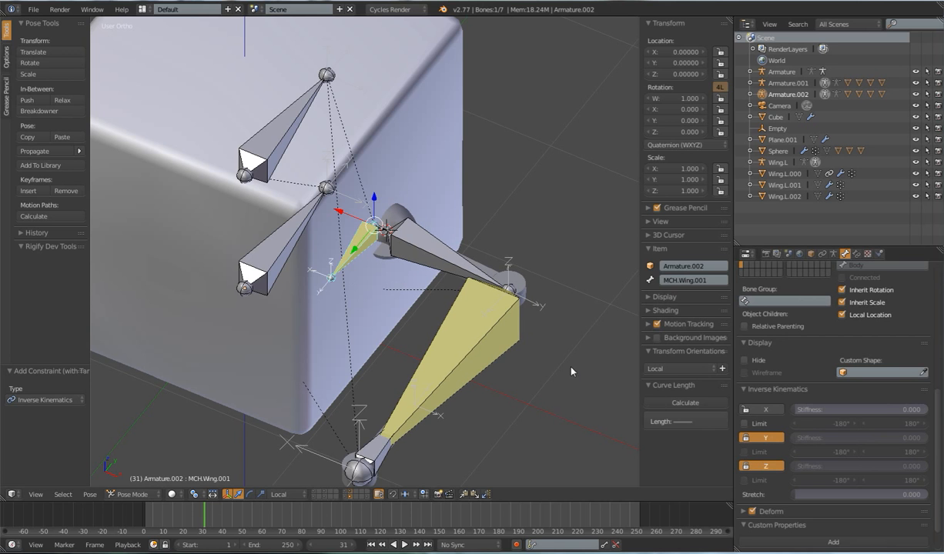
Step: Move IK.Target.001 back and forth beside the cube to test how MCH.Wing.001 swings the wing
middle_click_drag(323, 315, 326, 256)
scroll(404, 309, "down", 3)
middle_click_drag(468, 350, 424, 327)
right_click(295, 346)
middle_click_drag(332, 354, 289, 336)
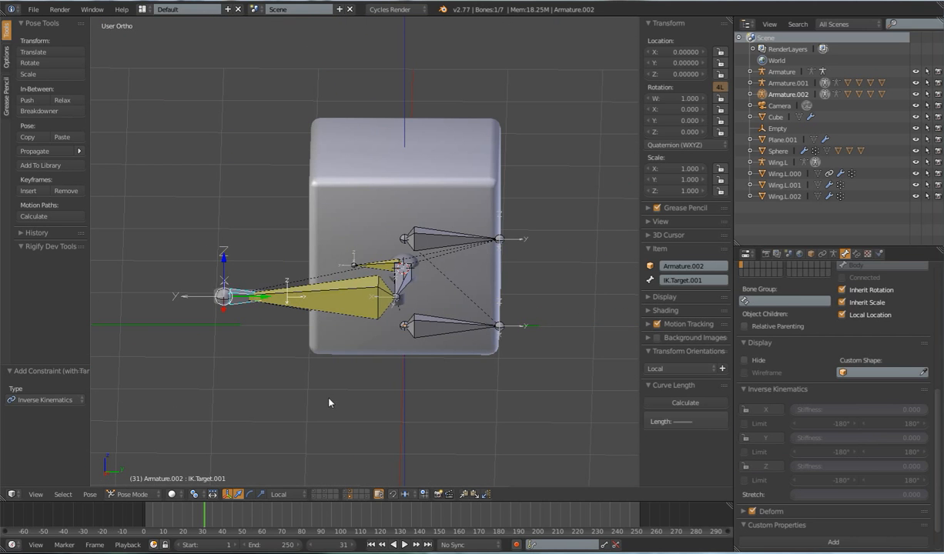
key("g")
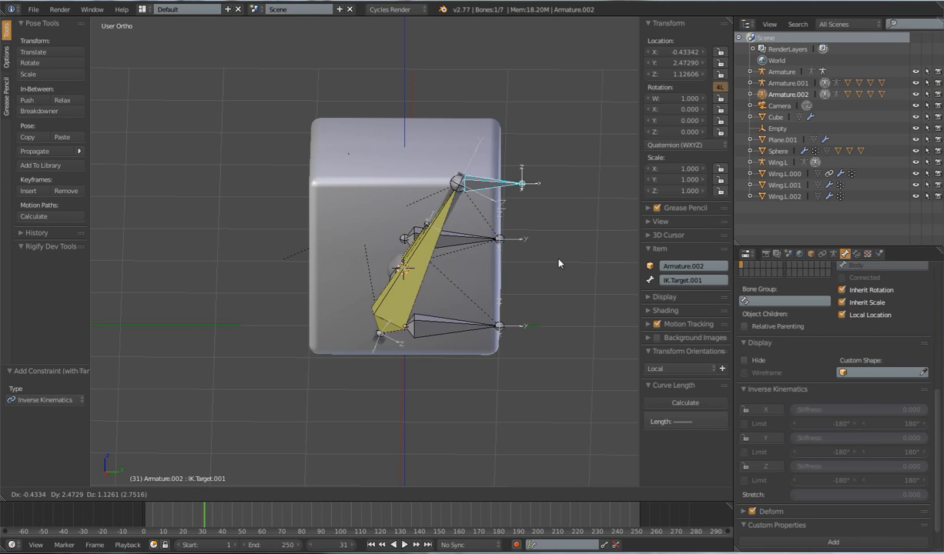
left_click(376, 362)
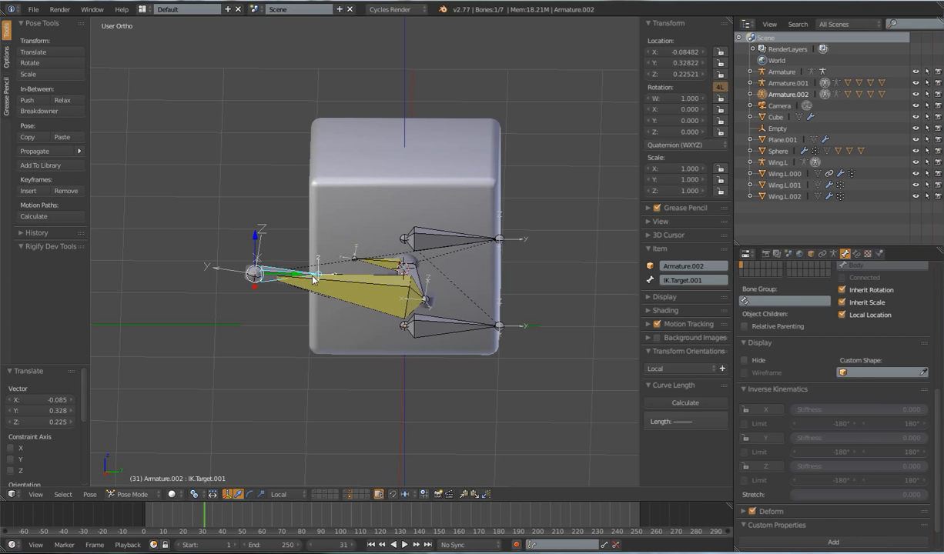
middle_click_drag(314, 279, 281, 305)
key("g")
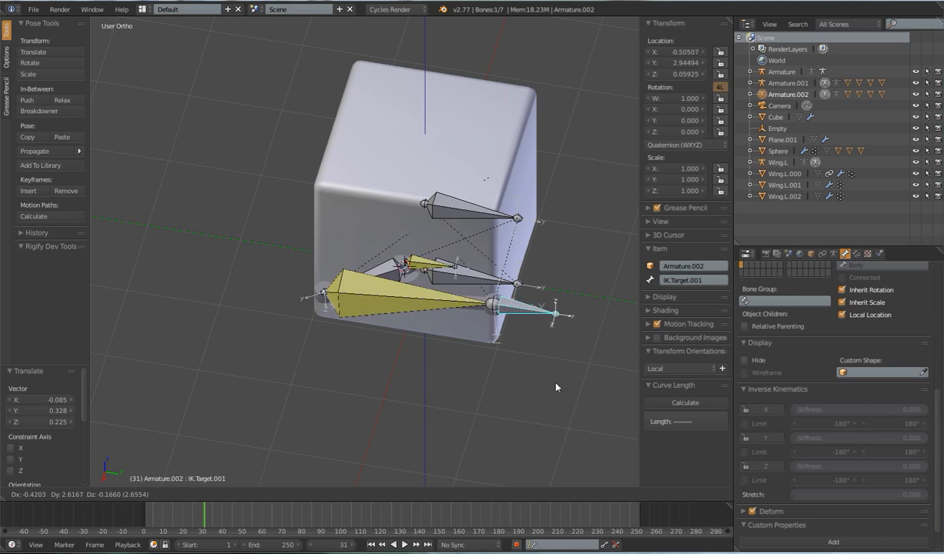
left_click(312, 374)
Step: Swing IK.Target.001 around the shoulder from several view angles to test the wing's bending
middle_click_drag(312, 375, 314, 273)
key("g")
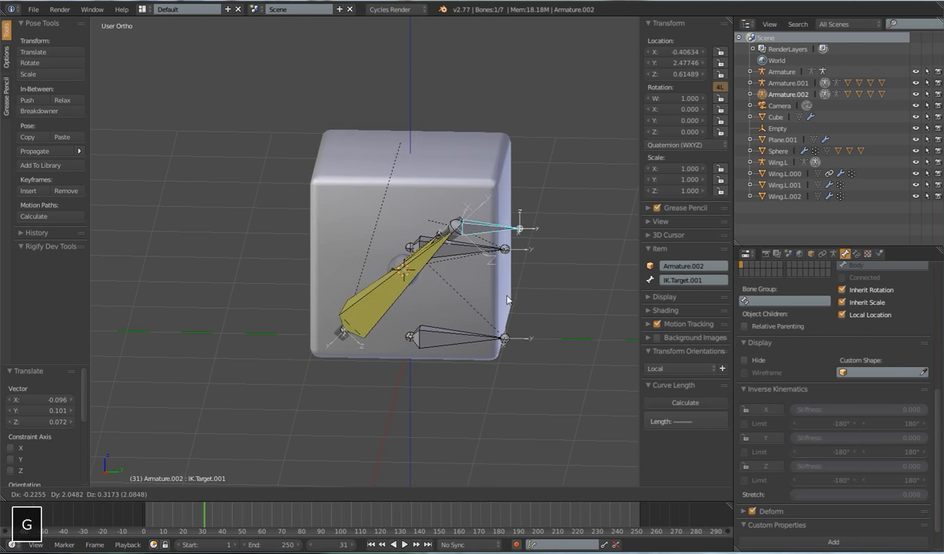
left_click(518, 348)
middle_click_drag(518, 348, 508, 298)
key("g")
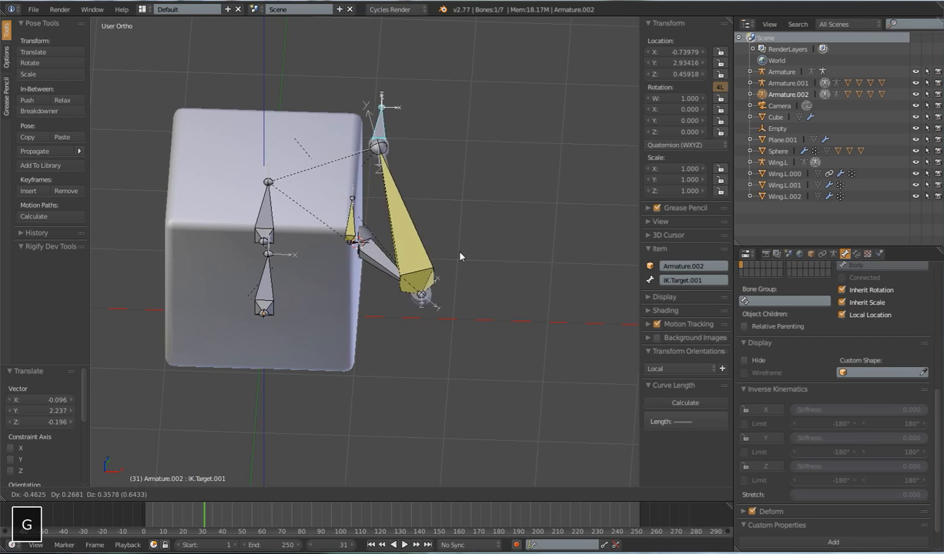
left_click(472, 257)
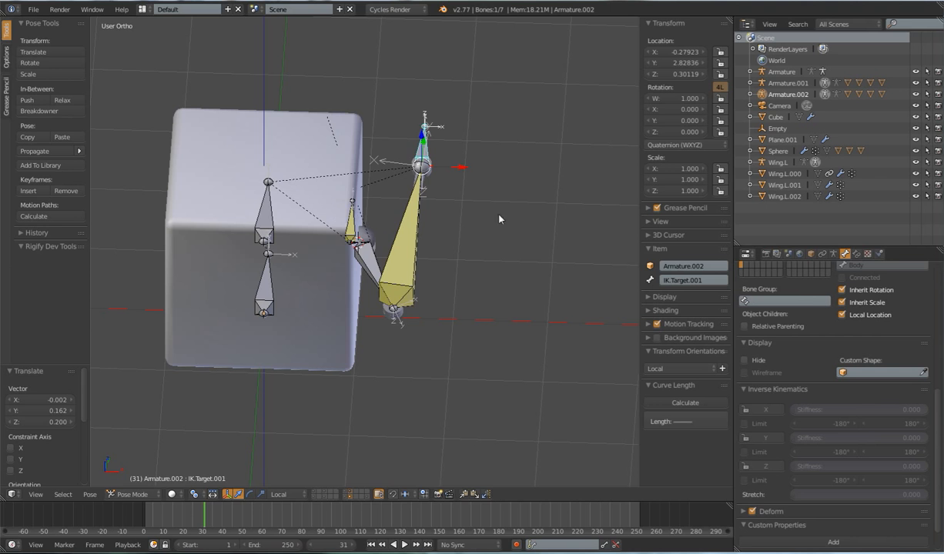
key("g")
left_click(514, 244)
middle_click_drag(508, 288, 376, 265)
key("g")
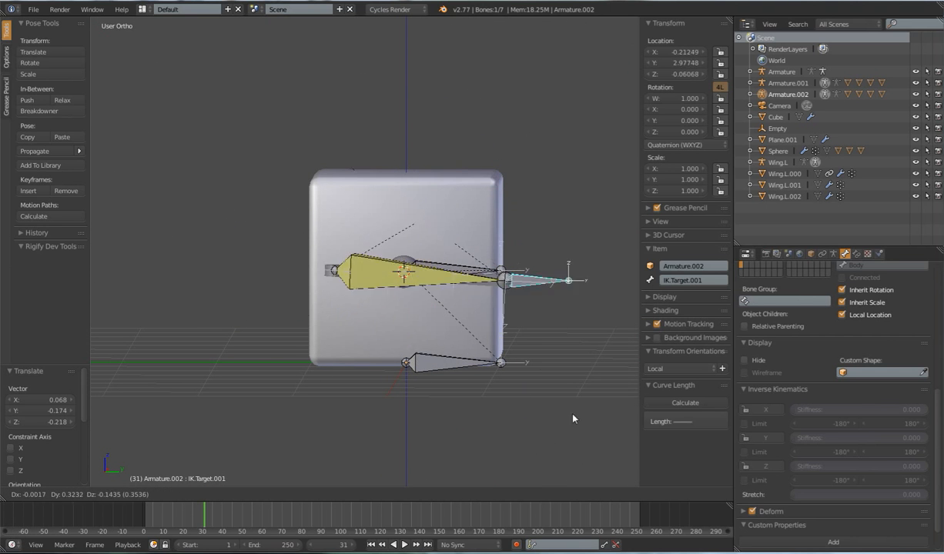
left_click(364, 399)
Step: Inspect the MCH.Wing.001 and Wing.003 bones, and move IK.Target.001 around again to test their response
scroll(409, 373, "down", 4)
middle_click_drag(409, 339, 478, 408)
scroll(404, 307, "up", 5)
mouse_move(404, 307)
middle_mouse_down()
mouse_move(454, 310)
mouse_move(410, 305)
middle_mouse_up()
right_click(323, 247)
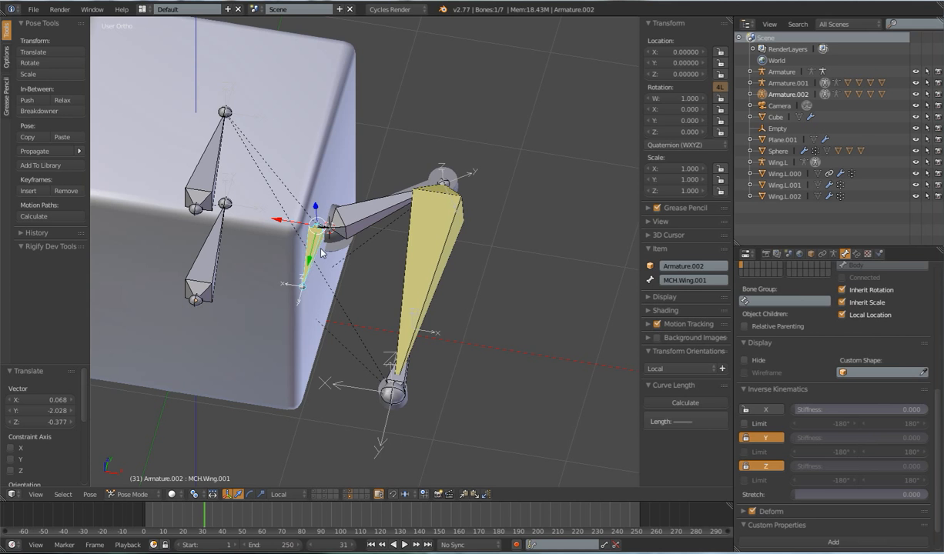
right_click(408, 375)
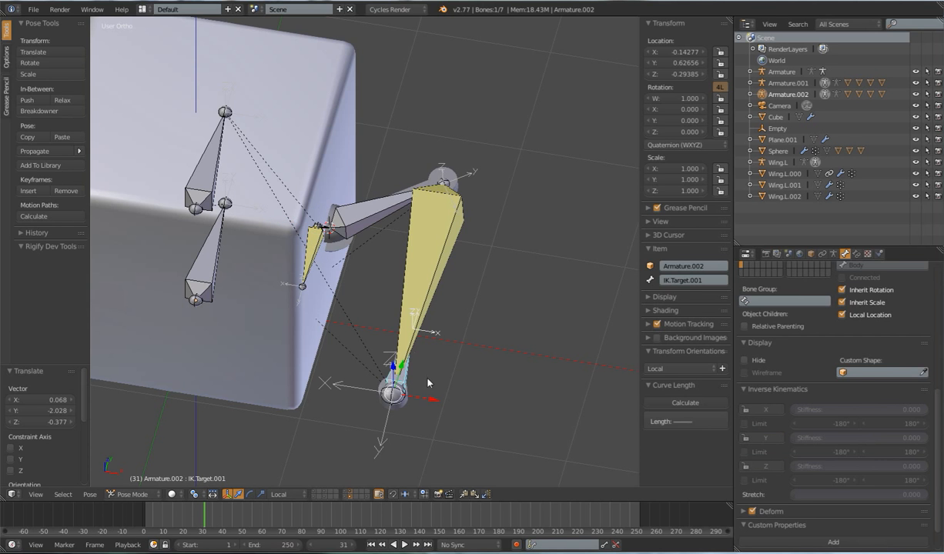
middle_click_drag(464, 366, 372, 389)
right_click(324, 363)
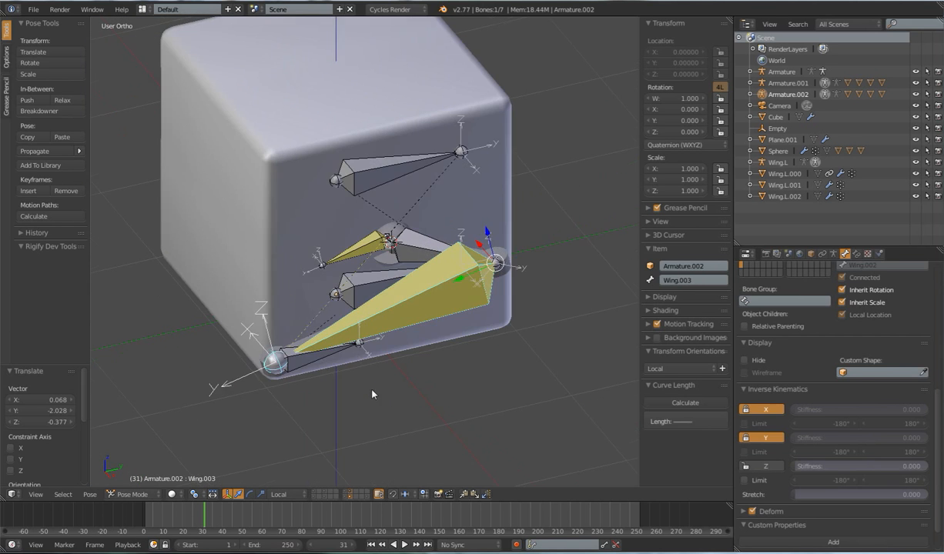
right_click(319, 366)
right_click(305, 355)
middle_click_drag(308, 357, 367, 430)
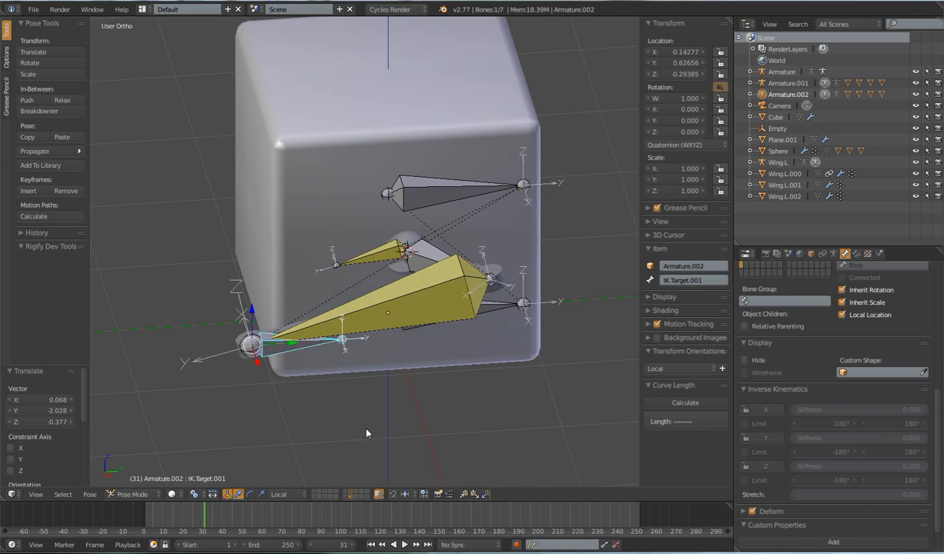
key("g")
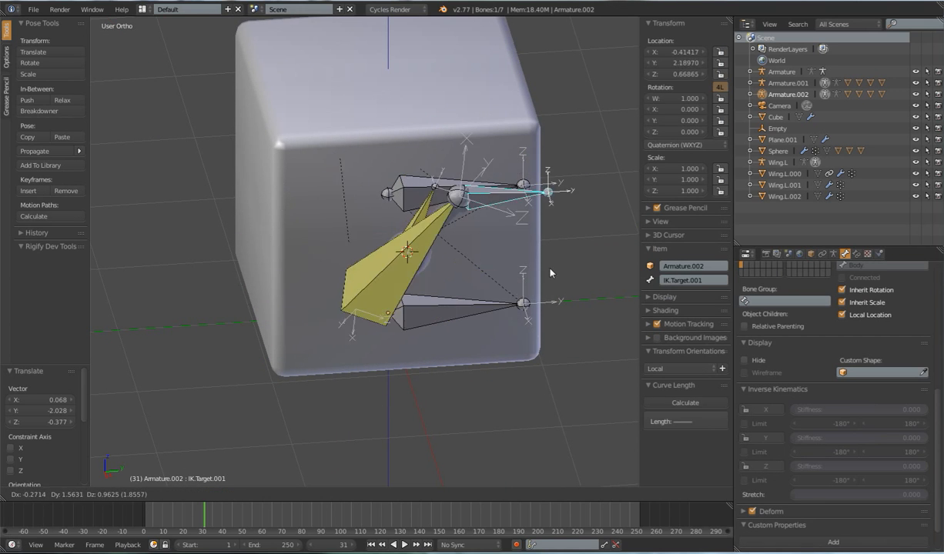
left_click(372, 431)
Step: Examine the shoulder joint by selecting the short Wing.001 bone together with MCH.Wing.001
middle_click_drag(360, 356, 412, 377)
scroll(356, 259, "up", 2)
middle_click_drag(356, 263, 383, 354, "shift")
scroll(383, 354, "up", 3)
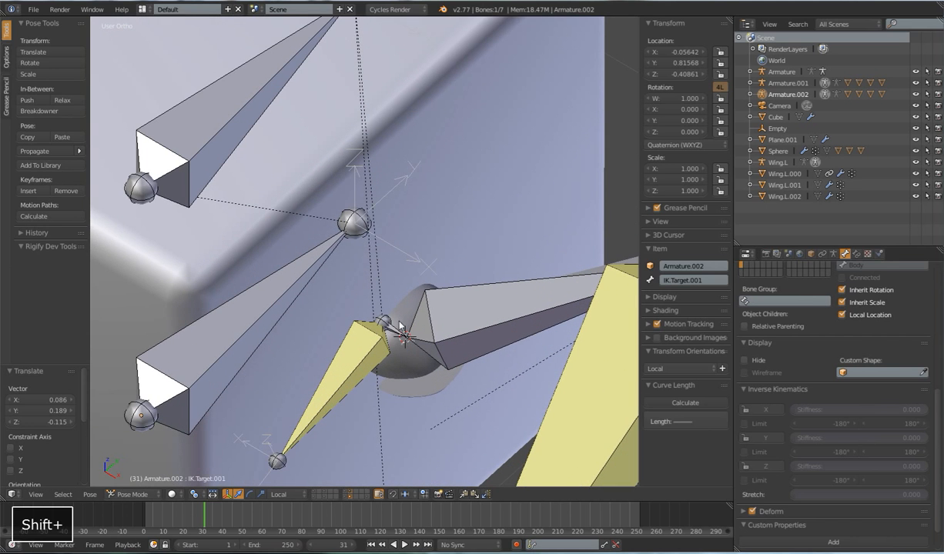
right_click(398, 336)
right_click(359, 353, "shift")
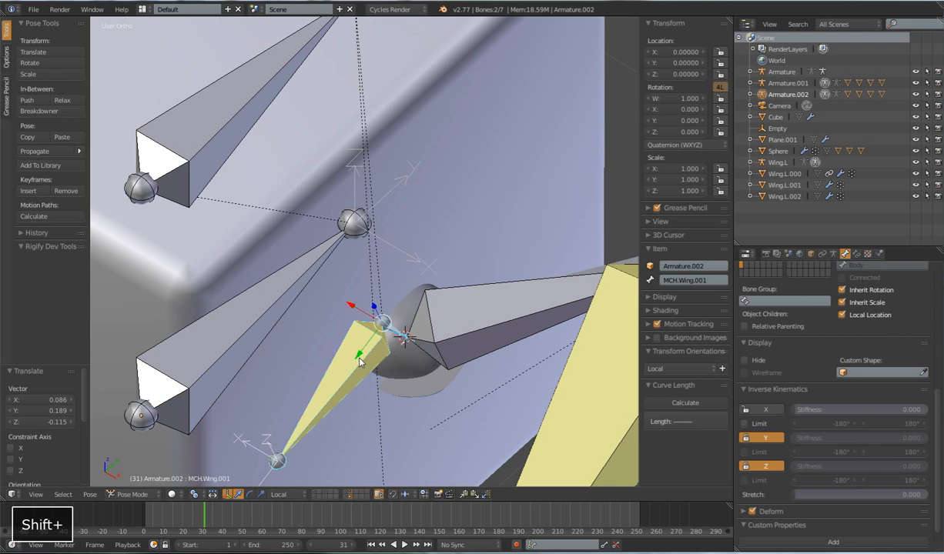
scroll(416, 368, "down", 6)
middle_click_drag(448, 378, 401, 379)
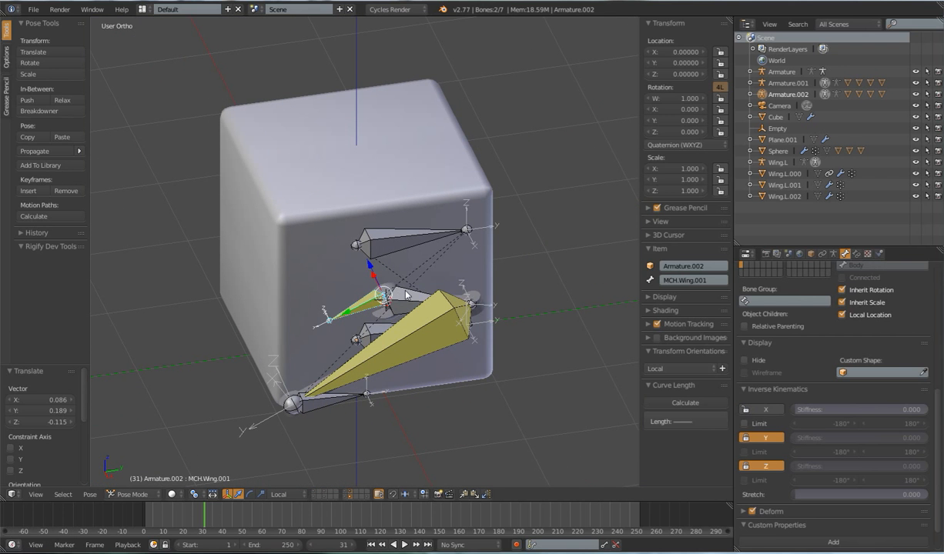
Step: Move IK.Target.001 forward, backward and around the cube to test the wing's full rotation range
right_click(347, 400)
key("g")
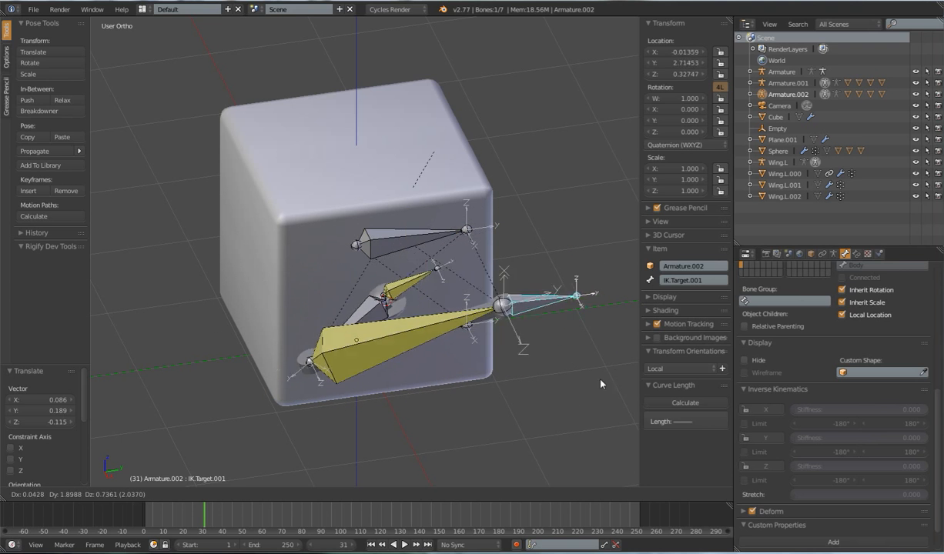
left_click(431, 410)
scroll(461, 408, "down", 3)
middle_click_drag(494, 408, 404, 370)
key("g")
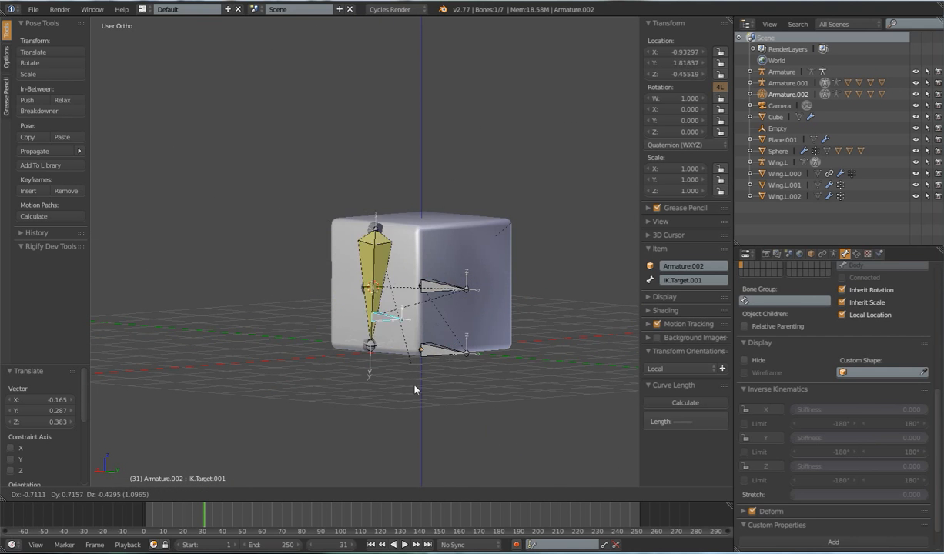
left_click(361, 386)
middle_click_drag(361, 386, 352, 427)
key("g")
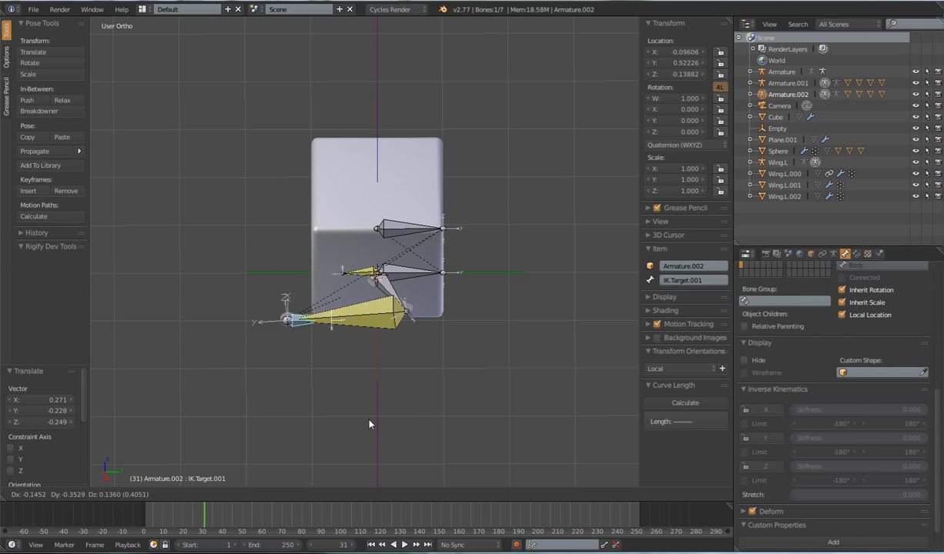
left_click(332, 376)
Step: Clear the location of IK.Target.001 and the rotation and scale of all bones
middle_click_drag(333, 376, 440, 359)
key("alt+g")
key("a")
key("alt+r")
key("alt+s")
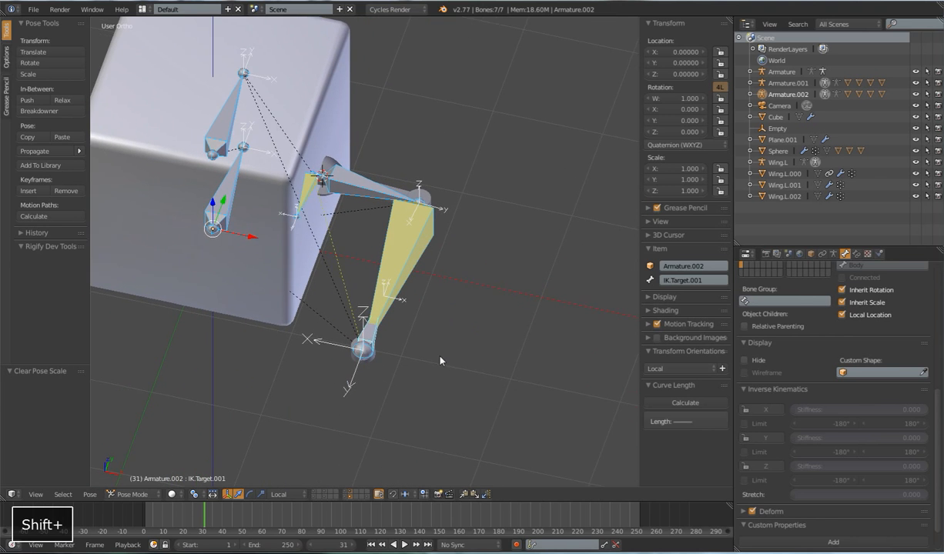
Step: Select IK.Target.001 and move it upward and backward beside the cube, by about X -0.14, Y 0.32, Z 0.46
scroll(431, 353, "up", 1)
right_click(367, 353)
middle_click_drag(414, 320, 320, 376)
key("g")
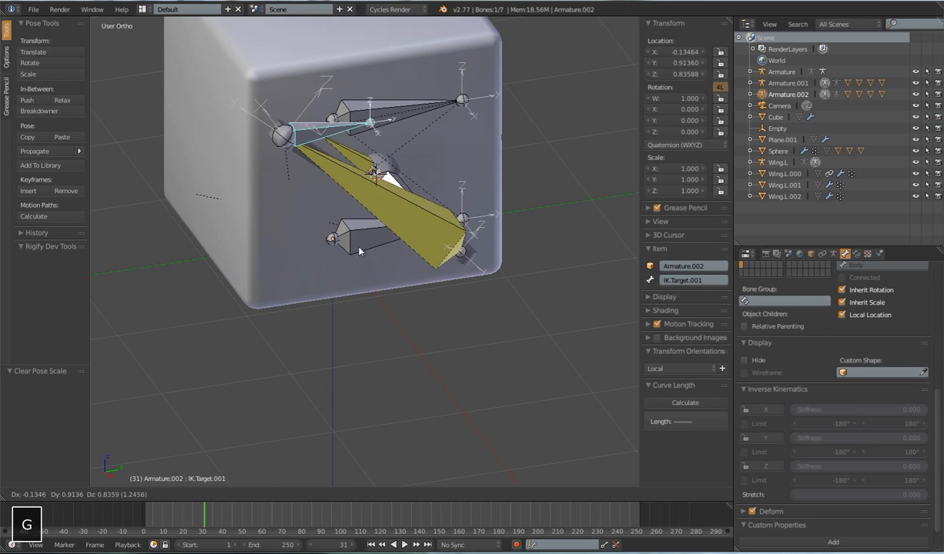
left_click(350, 186)
Step: Examine the MCH.Wing.001 bone up close where it meets the short bone at the shoulder joint
middle_click_drag(394, 185, 375, 347, "shift")
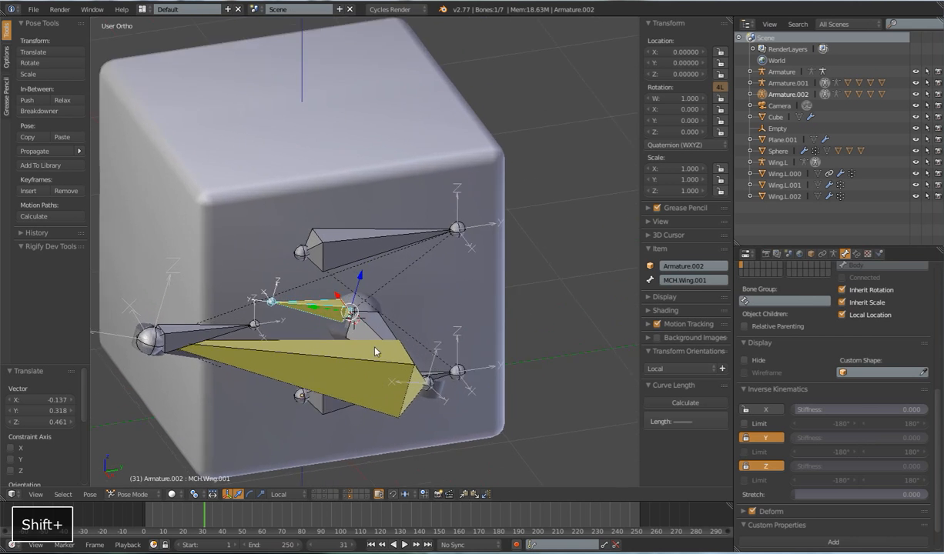
scroll(425, 291, "up", 3)
middle_click_drag(426, 291, 400, 398)
scroll(425, 322, "up", 3)
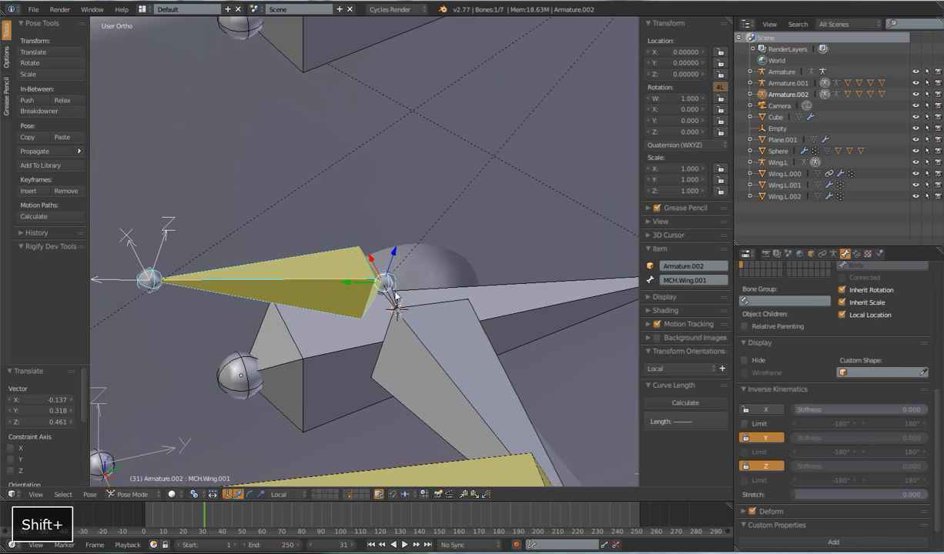
right_click(393, 295)
right_click(331, 259)
scroll(333, 263, "down", 4)
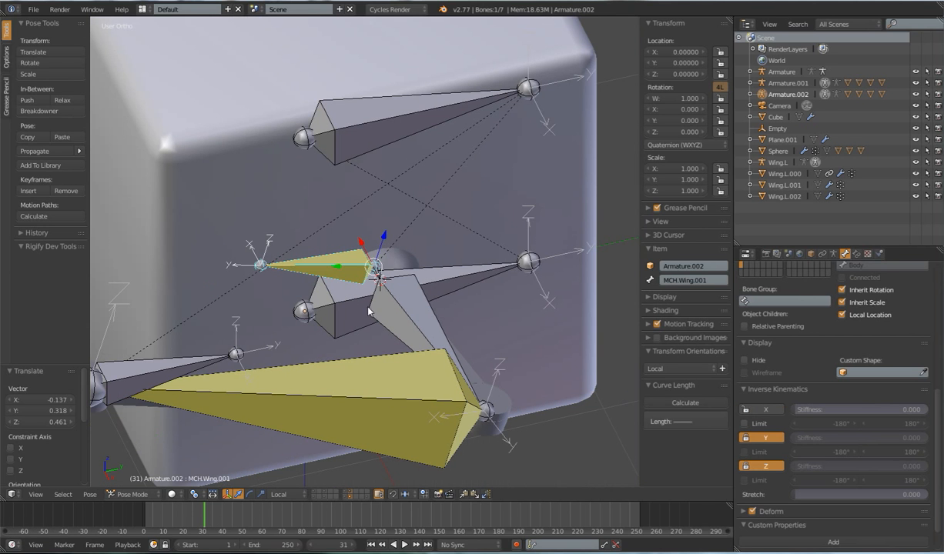
Step: Move IK.Target.001 repeatedly around the side of the cube to test how the wing bones follow from several angles
right_click(192, 355)
scroll(344, 339, "down", 3)
mouse_move(343, 398)
middle_mouse_down()
mouse_move(326, 375)
mouse_move(324, 401)
middle_mouse_up()
key("g")
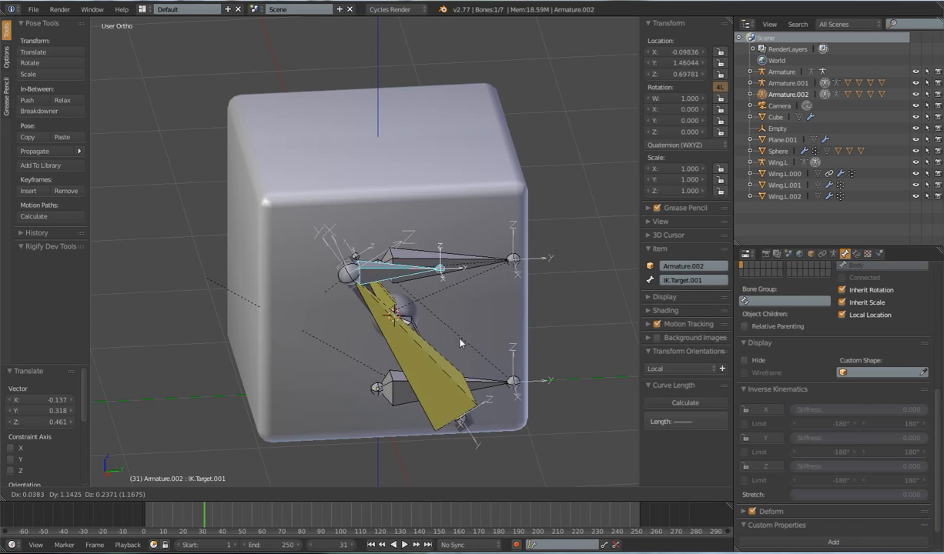
left_click(606, 403)
scroll(514, 405, "down", 4)
middle_click_drag(512, 403, 443, 450)
key("g")
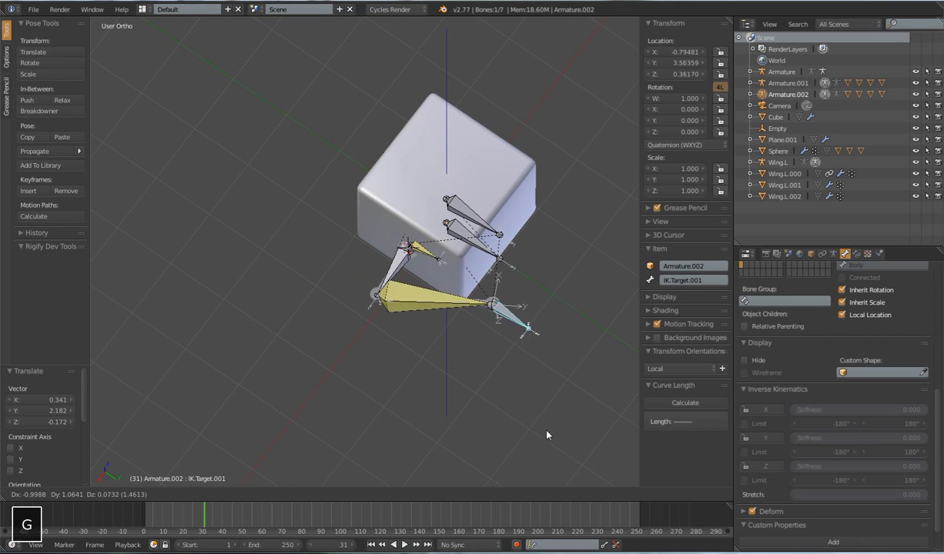
left_click(546, 418)
middle_click_drag(546, 418, 568, 310)
key("g")
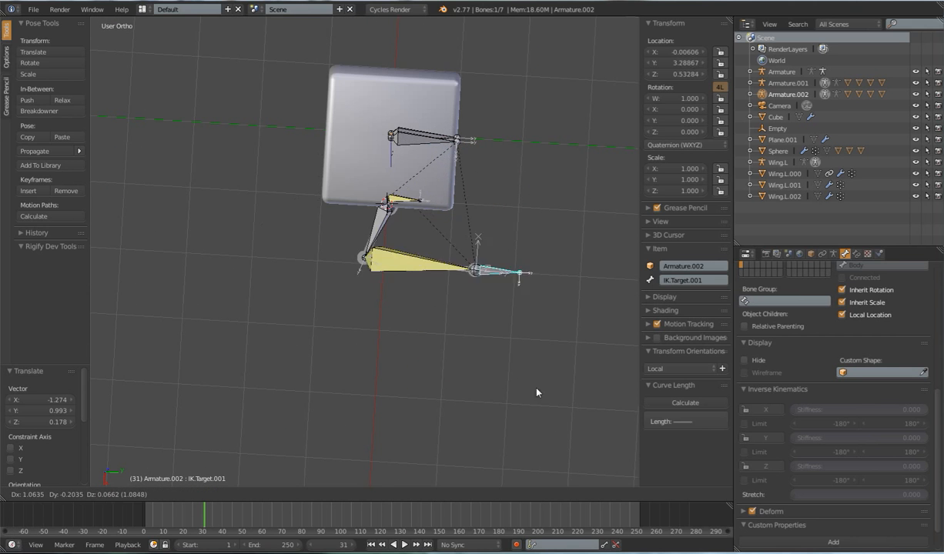
left_click(453, 391)
Step: Clear the location and scale of all bones in the armature
key("a")
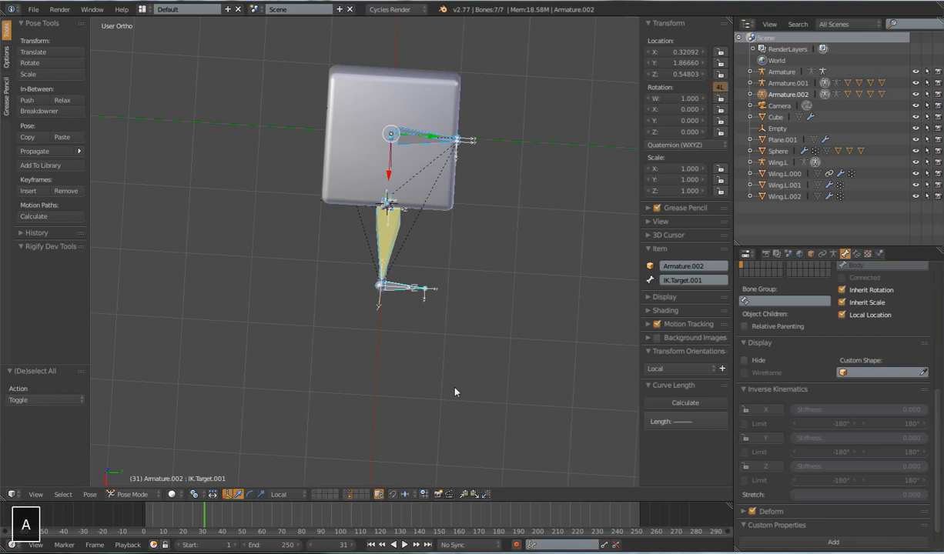
key("alt+g")
key("alt+s")
Step: Look over the Wing.002 bone, and move IK.Target.001 by about X 0.37, Y 0.50, Z 0.04 to test Wing.002's swing
middle_click_drag(455, 389, 400, 308)
scroll(400, 308, "up", 3)
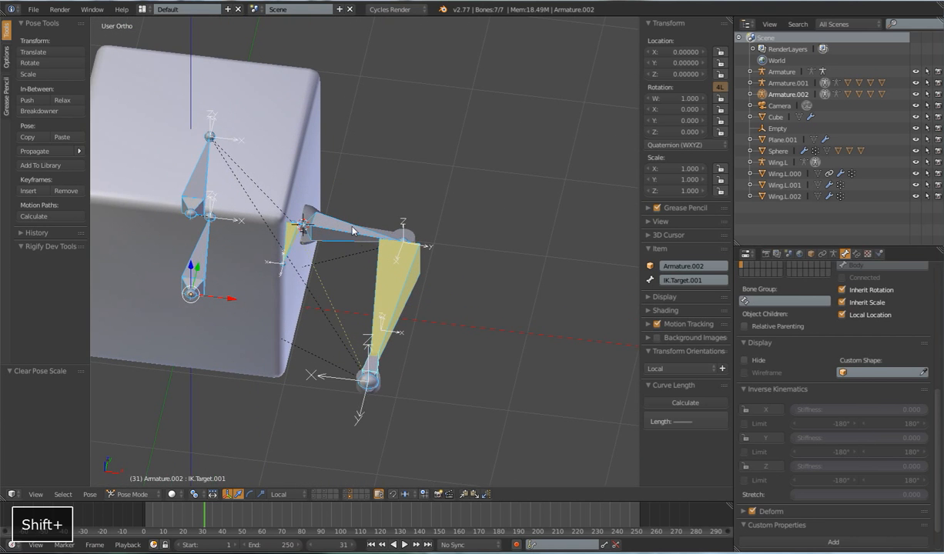
right_click(353, 231)
middle_click_drag(357, 266, 360, 302, "shift")
scroll(360, 322, "up", 2)
scroll(372, 362, "down", 3)
middle_click_drag(384, 377, 406, 410)
right_click(370, 387)
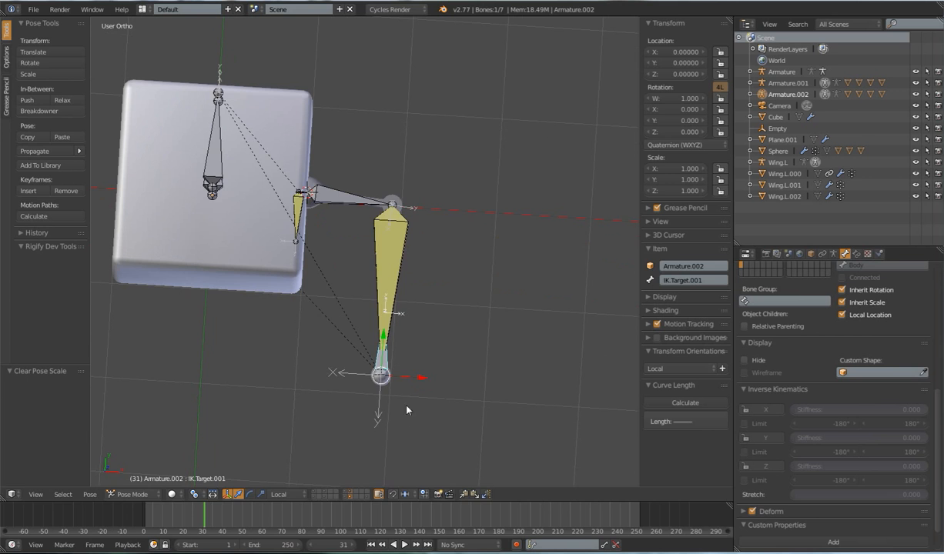
key("g")
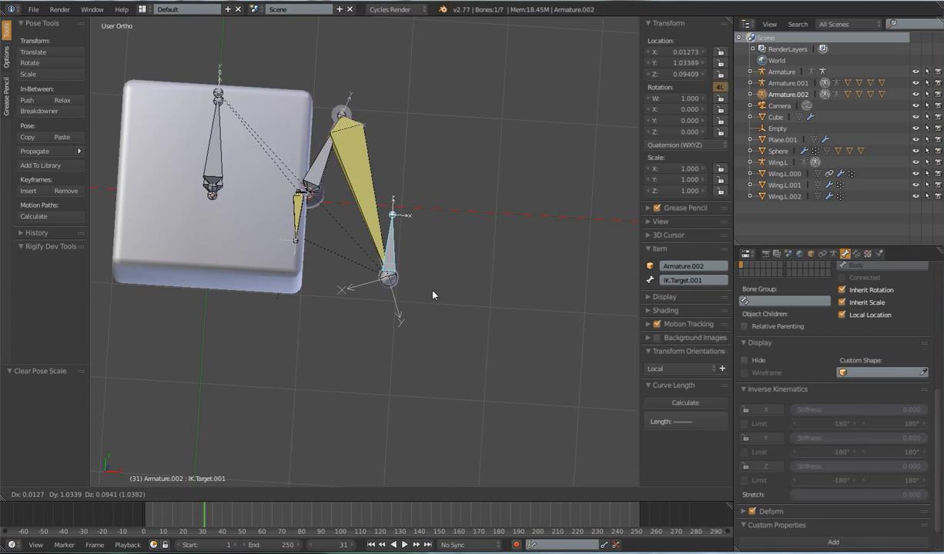
left_click(462, 347)
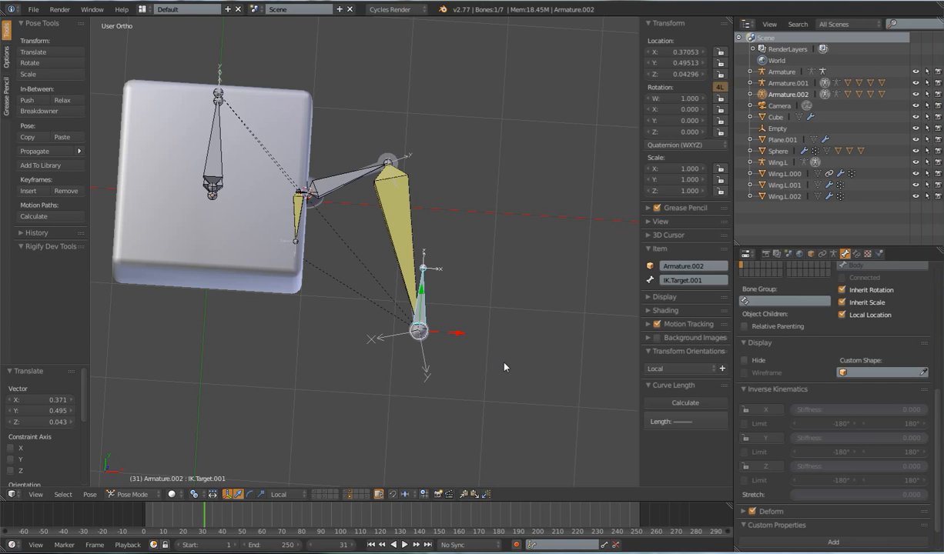
Step: Reset the test pose by clearing every bone's location and scale
key("a")
key("a")
key("alt+g")
key("alt+s")
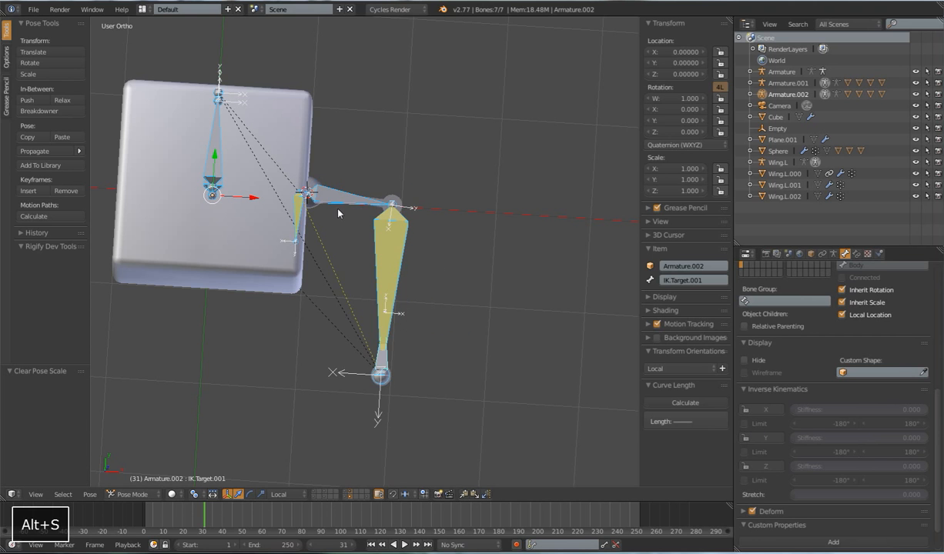
Step: Enable the IK limit on Wing.002's Z axis and set its range from -85° to 85°
right_click(338, 212)
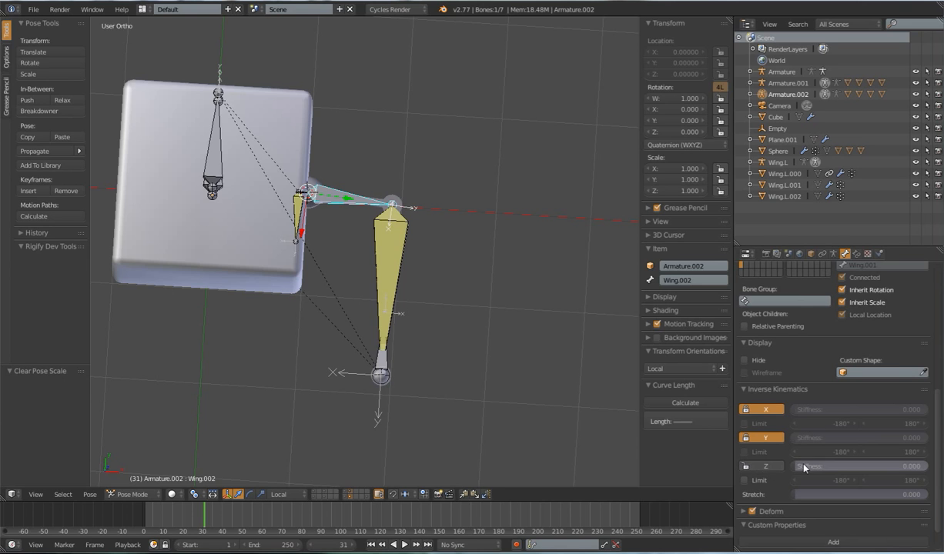
left_click(744, 480)
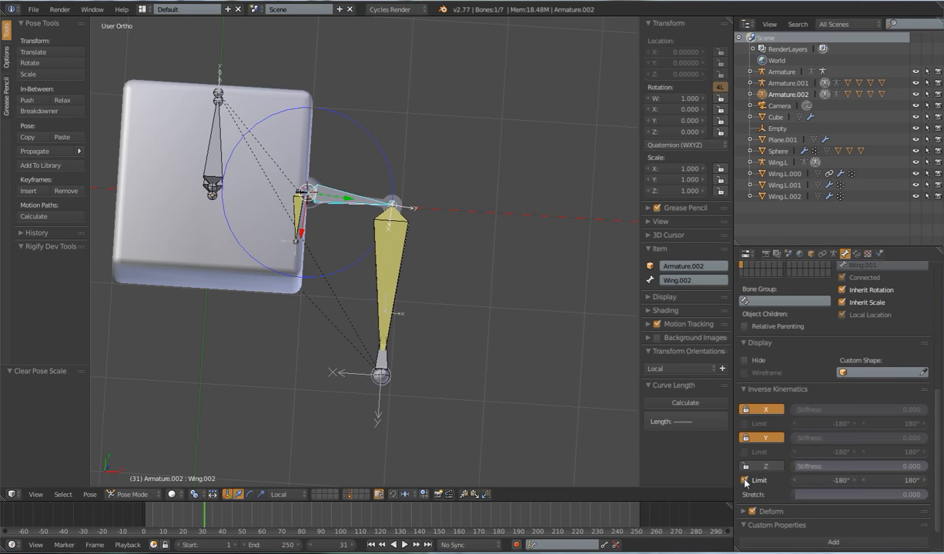
left_click(835, 479)
type("-")
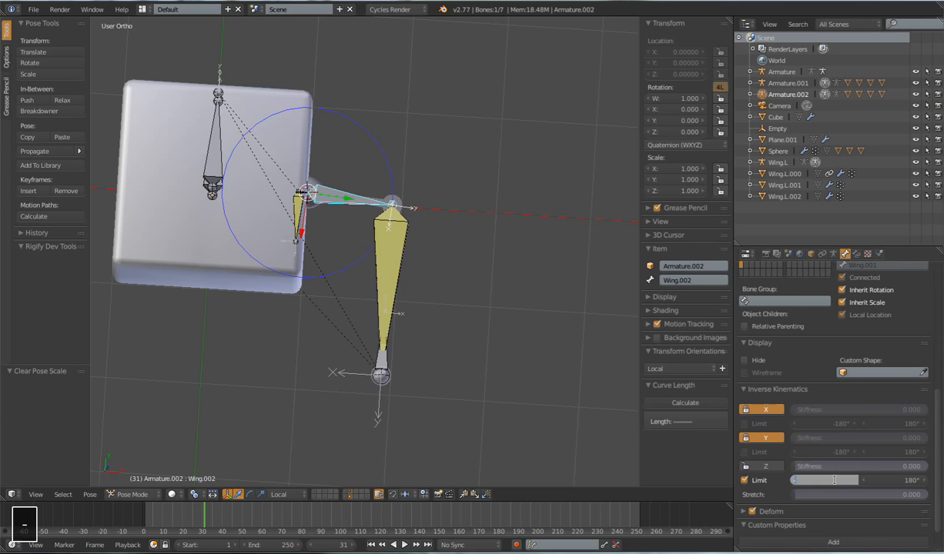
type("85")
key("Return")
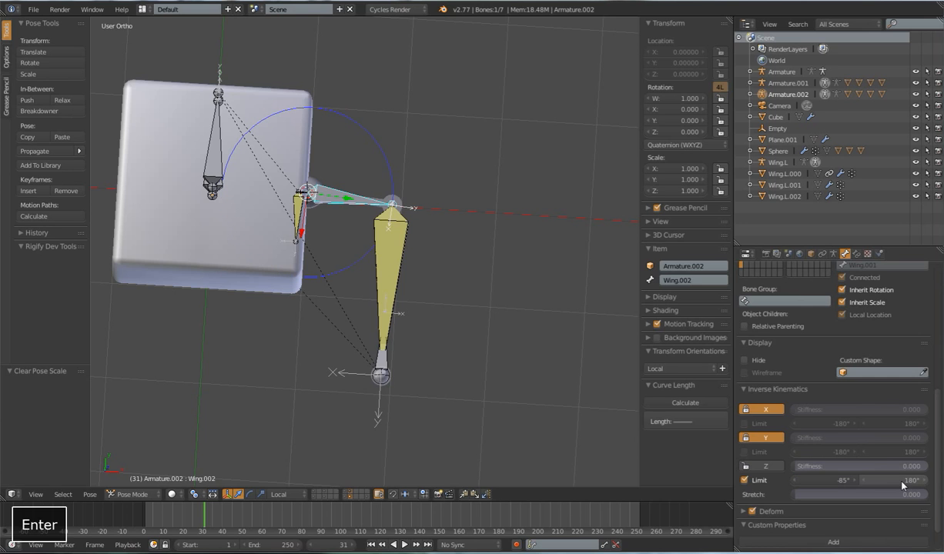
left_click(900, 480)
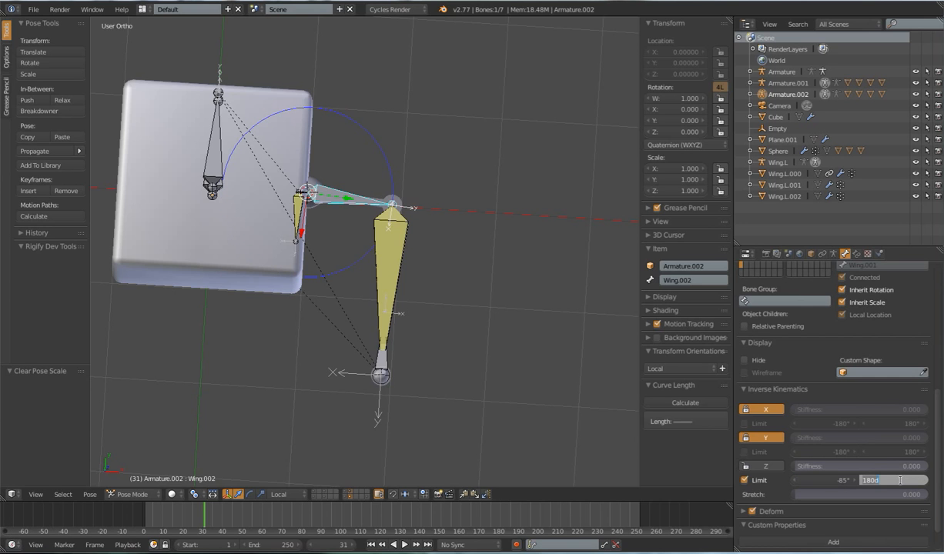
type("85")
key("Return")
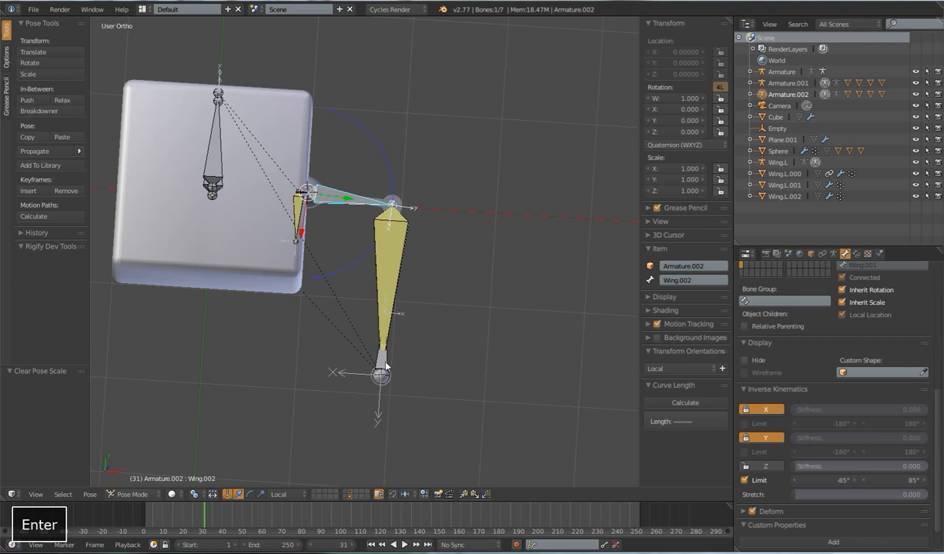
Step: Move IK.Target.001 in front of, beside and behind the cube to test Wing.002's limited Z rotation
right_click(384, 362)
key("g")
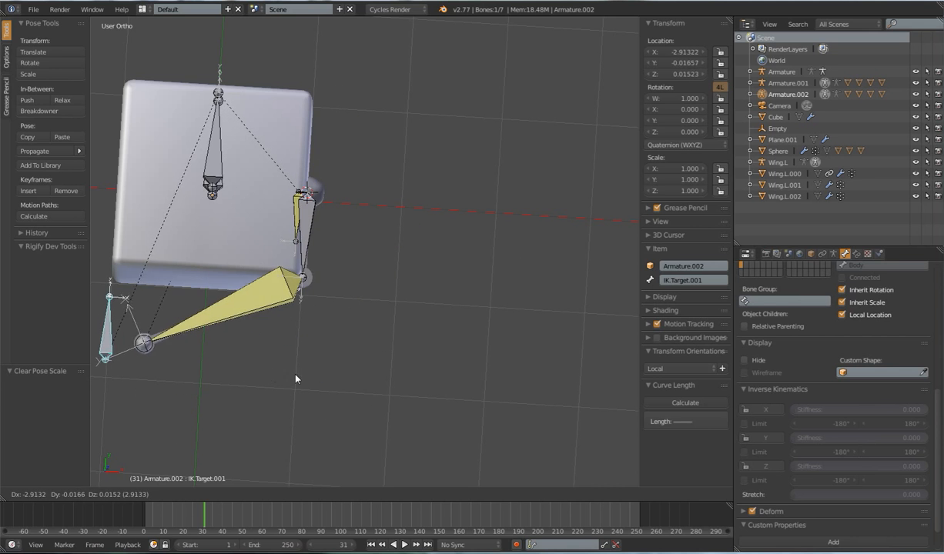
left_click(487, 284)
middle_click_drag(487, 283, 408, 349)
key("g")
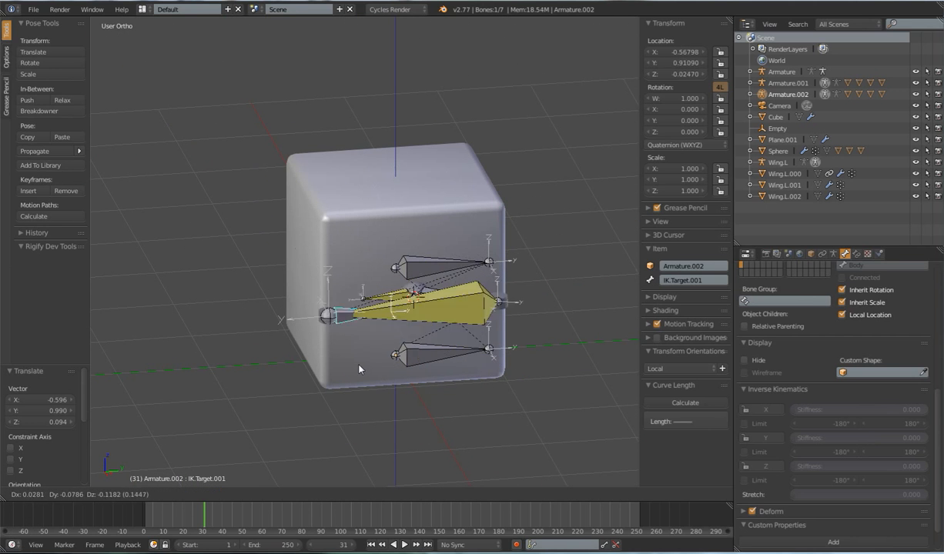
left_click(377, 389)
scroll(402, 358, "down", 4)
middle_click_drag(385, 338, 426, 377)
scroll(412, 371, "up", 3)
key("g")
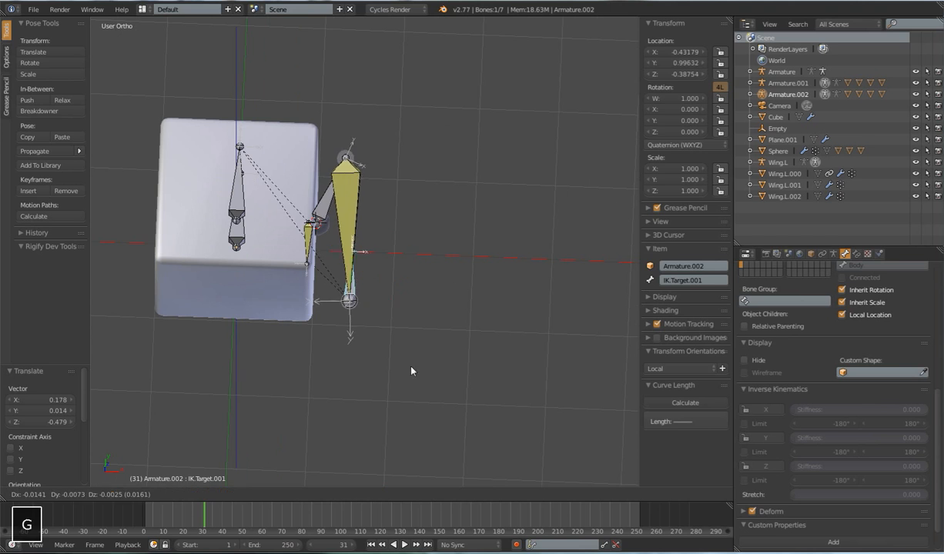
left_click(461, 388)
Step: Clear the rotation, location and scale of all bones
key("a")
key("alt+r")
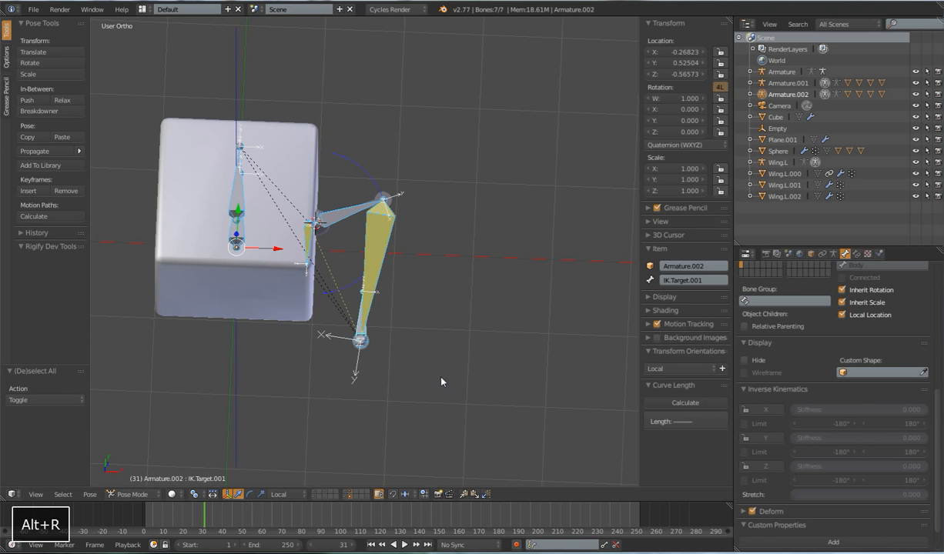
key("alt+g")
key("alt+s")
Step: Move IK.Target.001 by about X 0.08, Y 0.87, Z -0.29 and view the wing pose from the side
middle_click_drag(438, 316, 351, 358)
right_click(326, 344)
right_click(301, 334)
middle_click_drag(436, 394, 336, 362)
key("g")
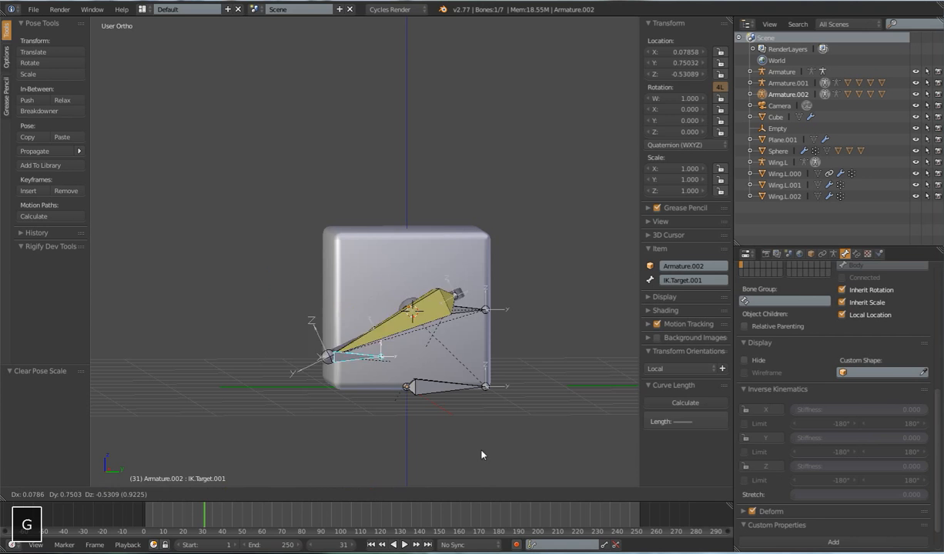
left_click(449, 430)
scroll(453, 345, "down", 3)
middle_click_drag(454, 344, 429, 351)
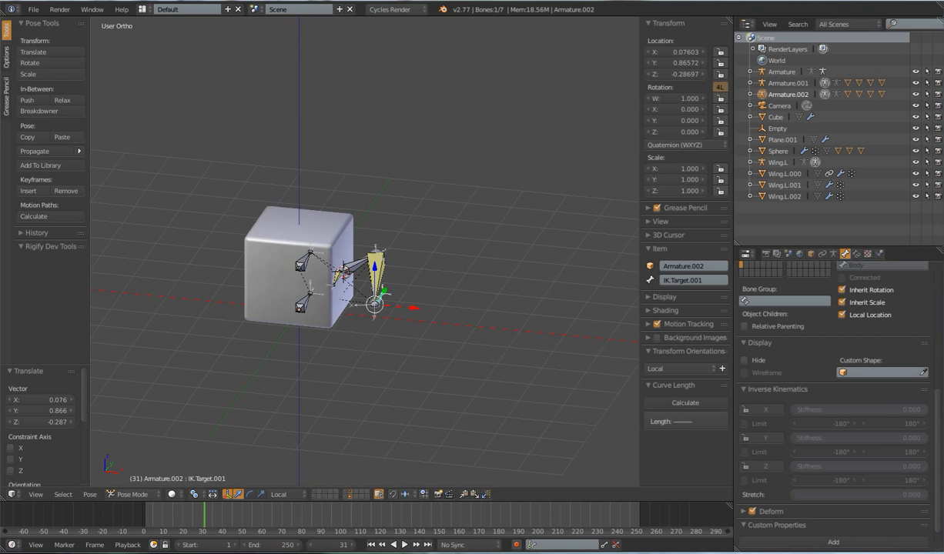